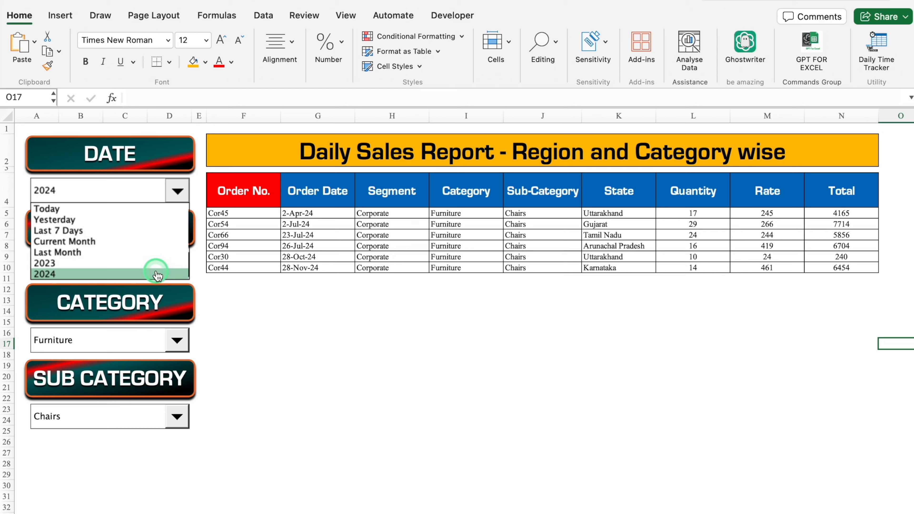
Step: Filter the finished daily sales report to Last Month and the Technology category
{"action": "left_click", "coordinate": [141, 252]}
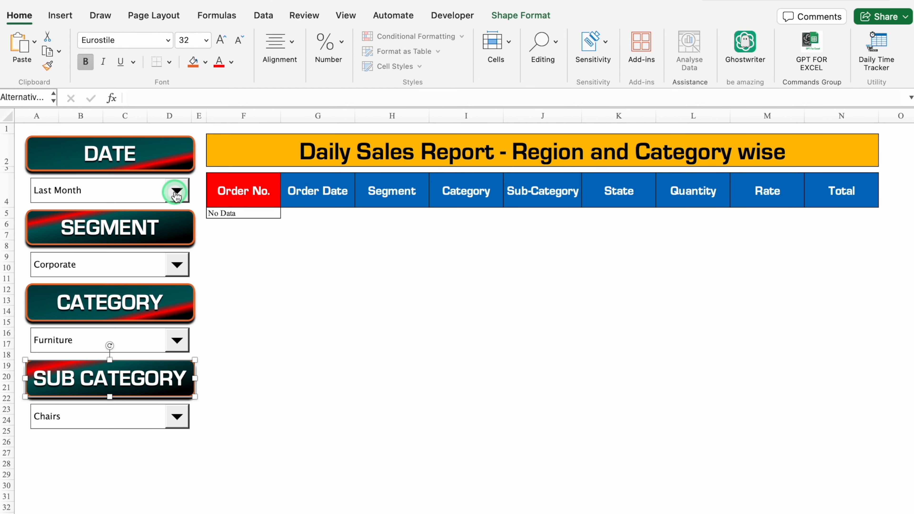
{"action": "left_click", "coordinate": [178, 266]}
{"action": "left_click", "coordinate": [179, 268]}
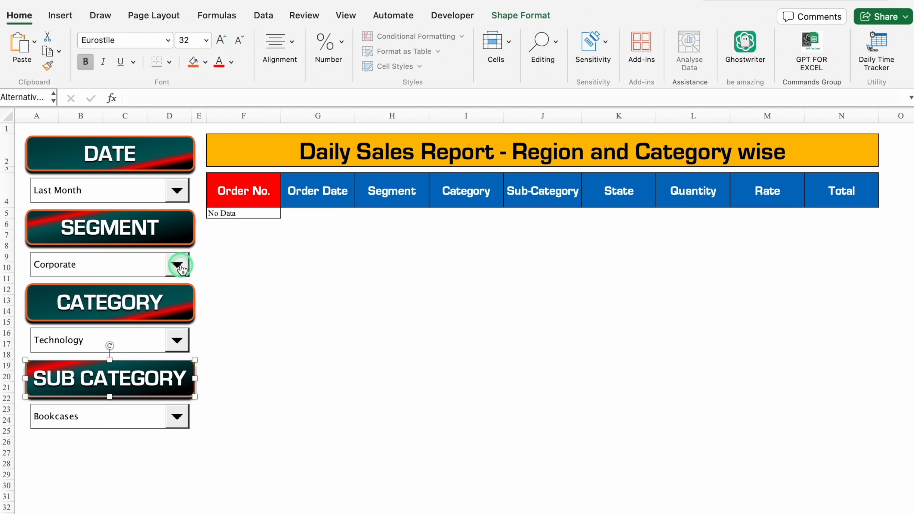
Step: Filter the finished sales report to the year 2023 and the Consumer segment
{"action": "left_click", "coordinate": [177, 190]}
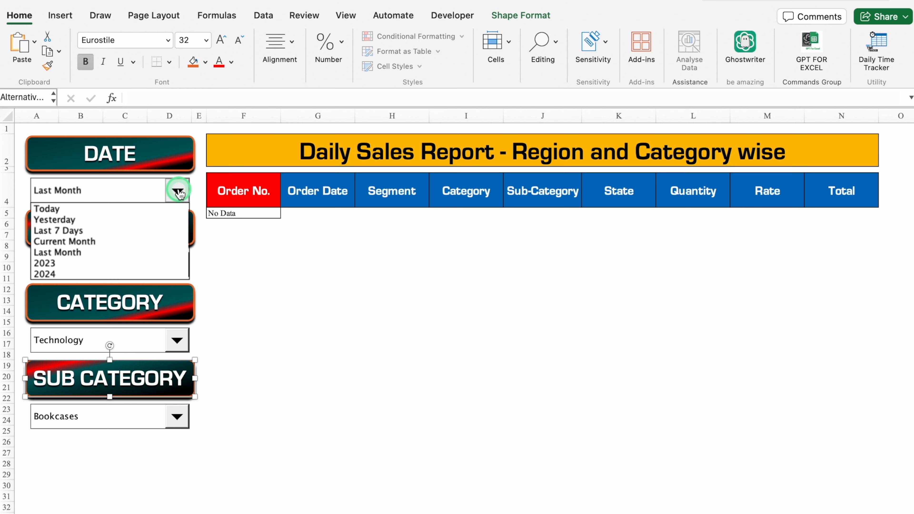
{"action": "left_click", "coordinate": [116, 269]}
{"action": "left_click", "coordinate": [177, 266]}
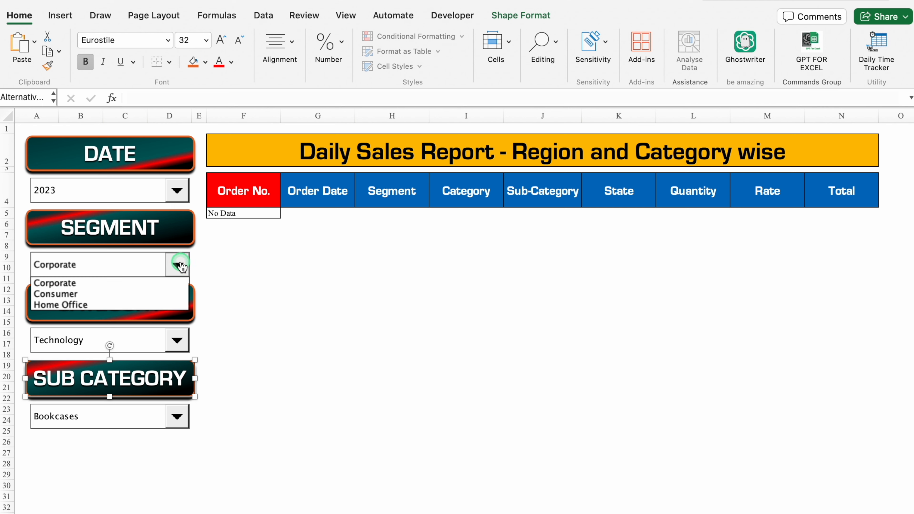
{"action": "left_click", "coordinate": [107, 294]}
{"action": "left_click", "coordinate": [134, 454]}
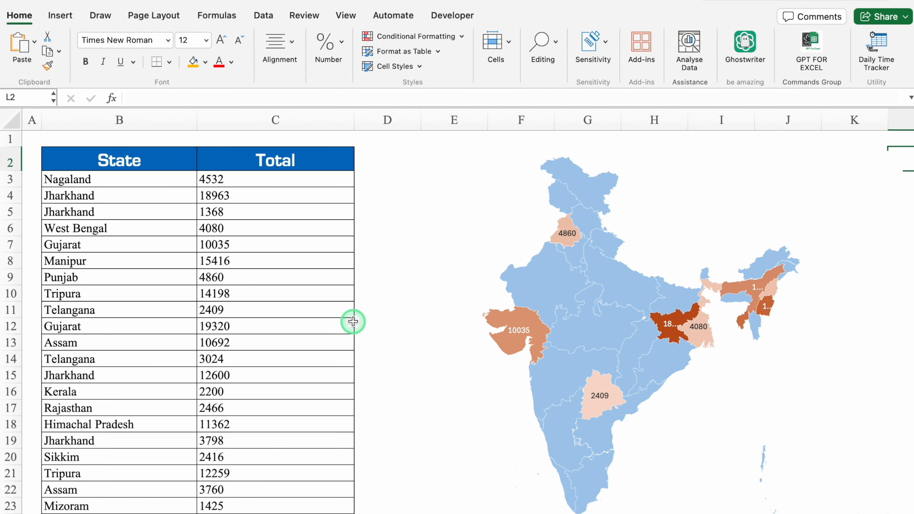
{"action": "mouse_move", "coordinate": [556, 238]}
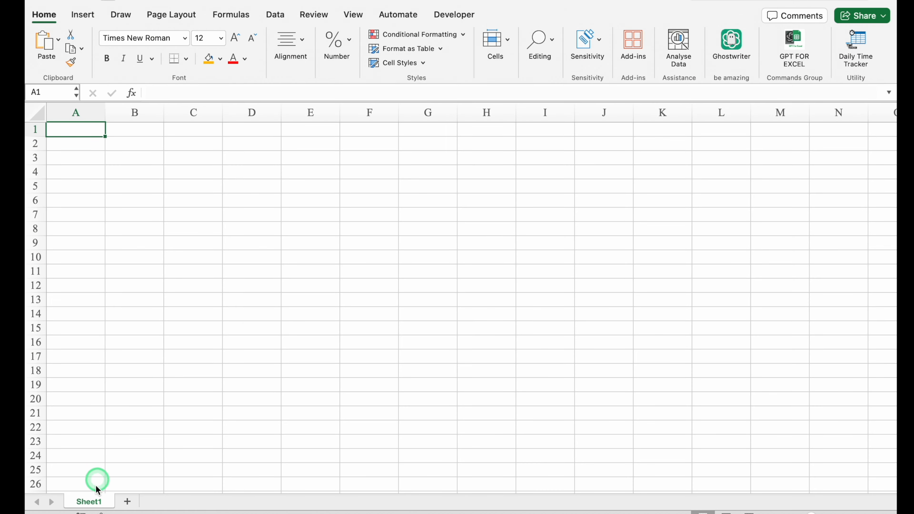
Step: Rename Sheet1 of the blank workbook as Workings
{"action": "double_click", "coordinate": [89, 502]}
{"action": "type", "text": "W"}
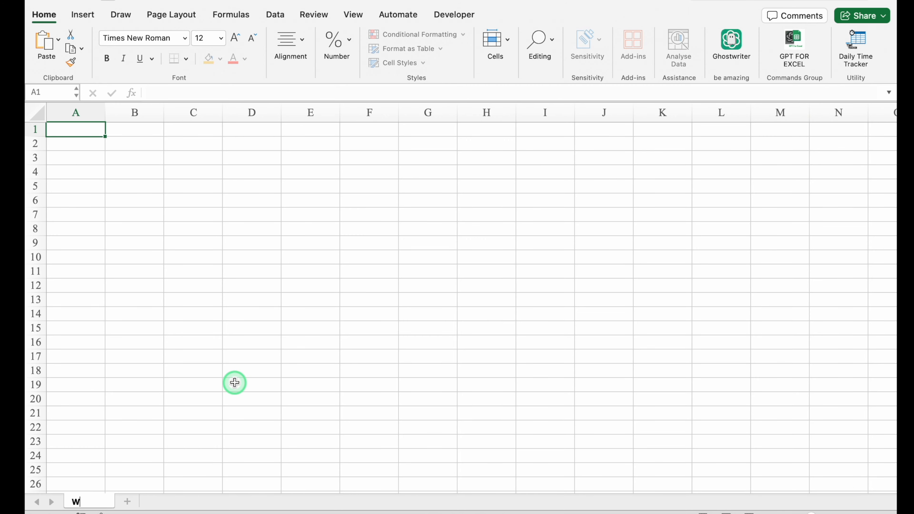
{"action": "type", "text": "orkings"}
{"action": "left_click", "coordinate": [220, 393]}
Step: Middle-align all cells of the Workings sheet vertically and narrow column A to a slim margin
{"action": "left_click", "coordinate": [37, 113]}
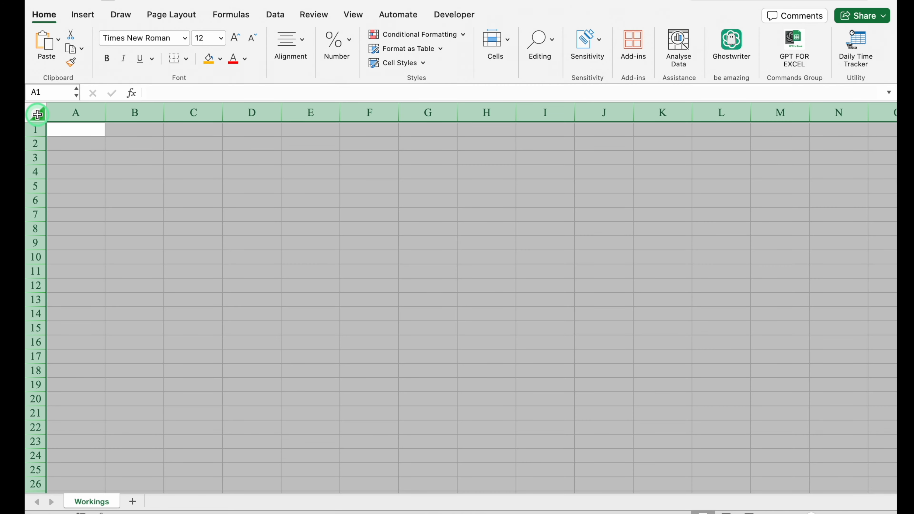
{"action": "left_click", "coordinate": [302, 39]}
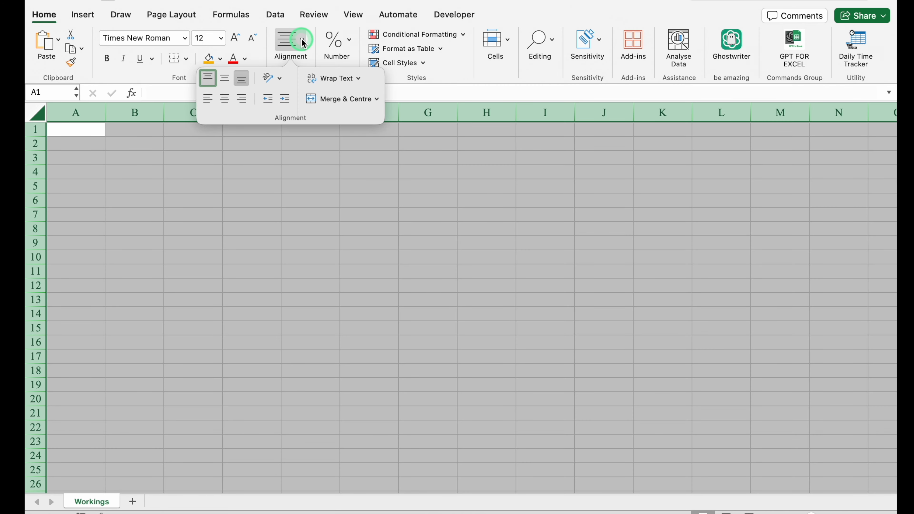
{"action": "left_click", "coordinate": [234, 92]}
{"action": "left_click", "coordinate": [215, 155]}
{"action": "left_click_drag", "start_coordinate": [105, 113], "coordinate": [39, 114]}
Step: Set up a Classic conditional formatting rule for the whole sheet that formats only cells that contain No Blanks
{"action": "left_click", "coordinate": [38, 114]}
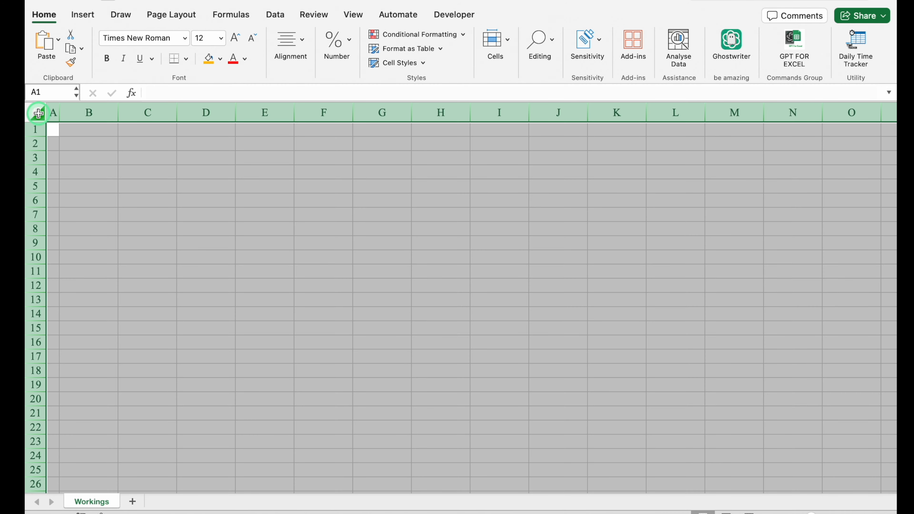
{"action": "left_click", "coordinate": [428, 35]}
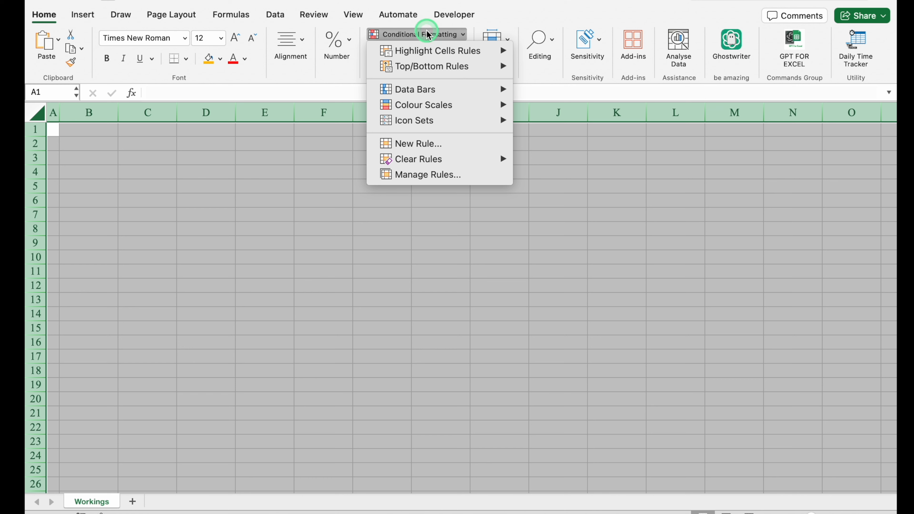
{"action": "left_click", "coordinate": [428, 142]}
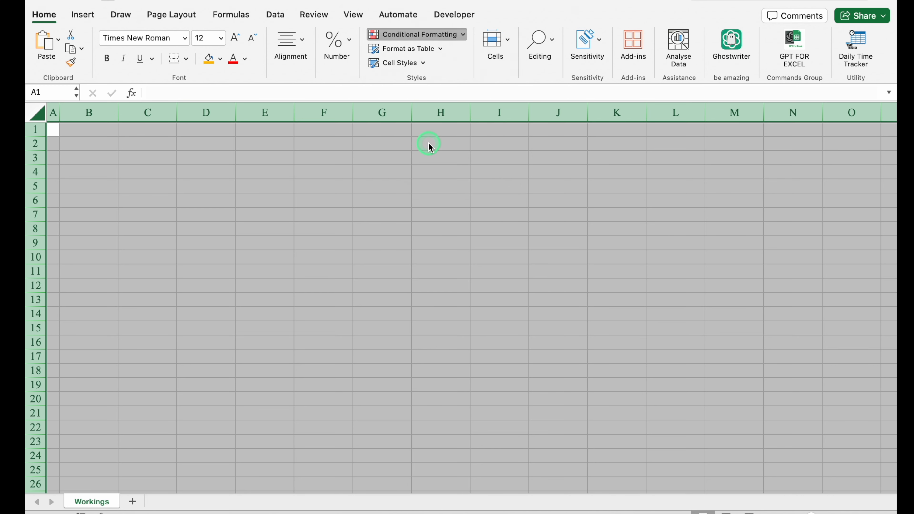
{"action": "left_click", "coordinate": [457, 110]}
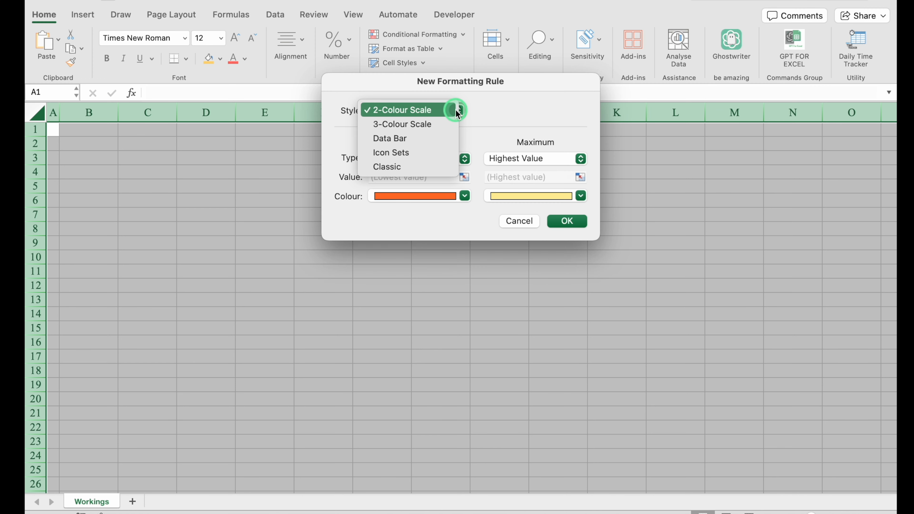
{"action": "left_click", "coordinate": [429, 171]}
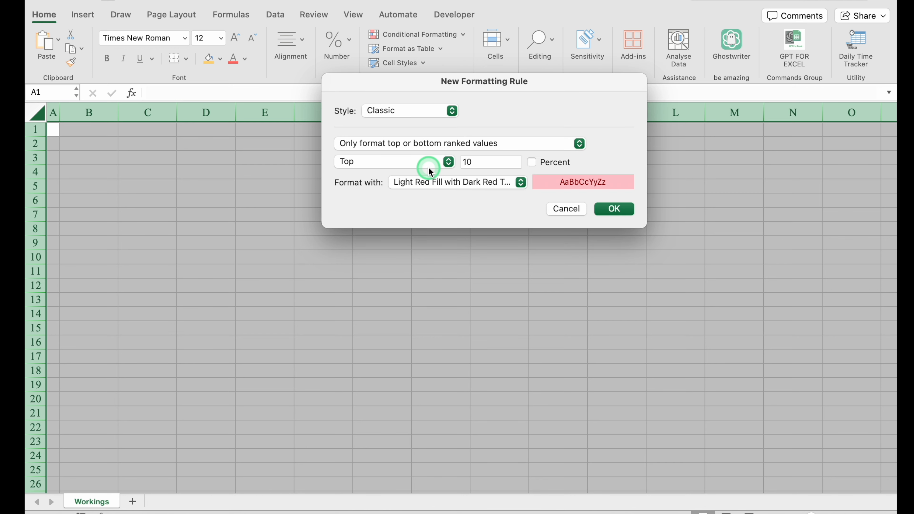
{"action": "left_click", "coordinate": [516, 143]}
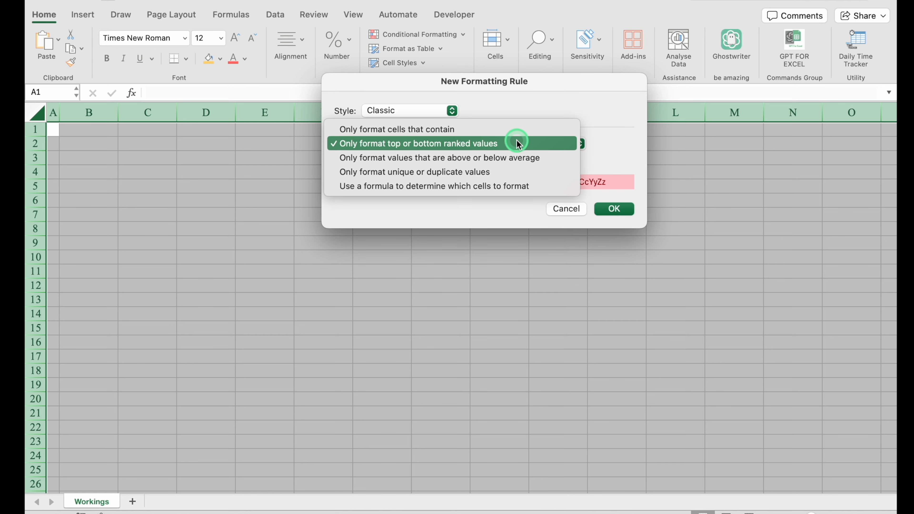
{"action": "left_click", "coordinate": [492, 128]}
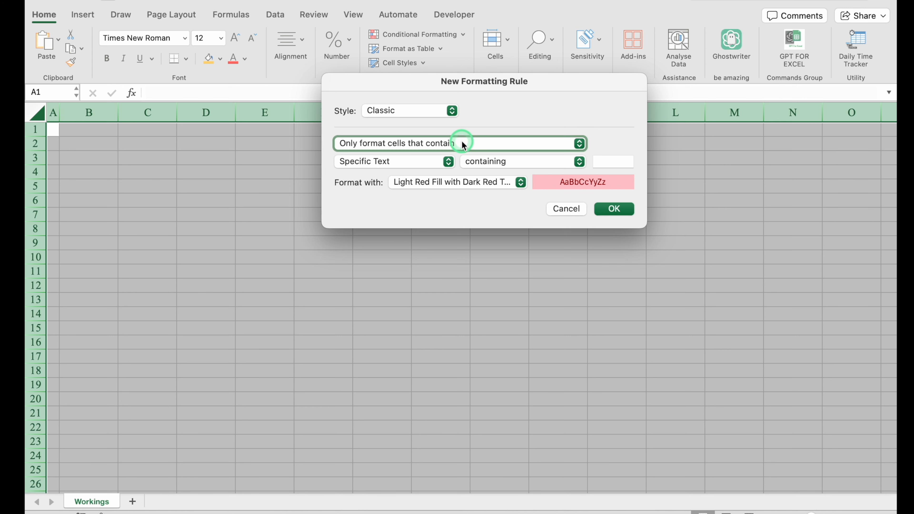
{"action": "left_click", "coordinate": [448, 163]}
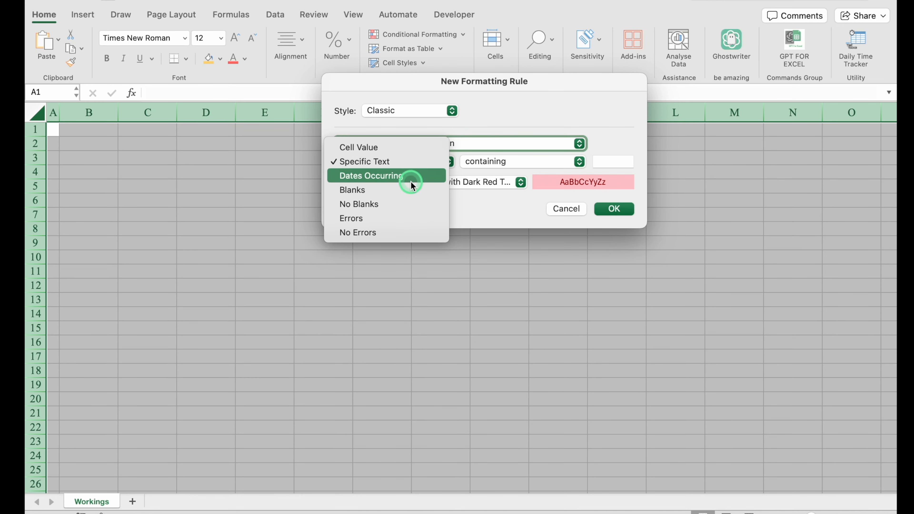
{"action": "left_click", "coordinate": [403, 205]}
Step: Give the No Blanks rule a customised format with an outline border and apply the rule
{"action": "left_click", "coordinate": [520, 182]}
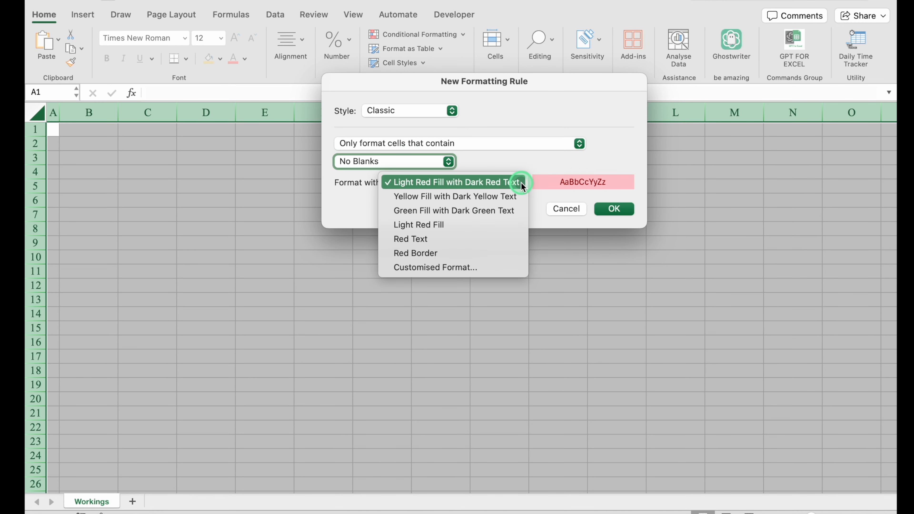
{"action": "left_click", "coordinate": [472, 268]}
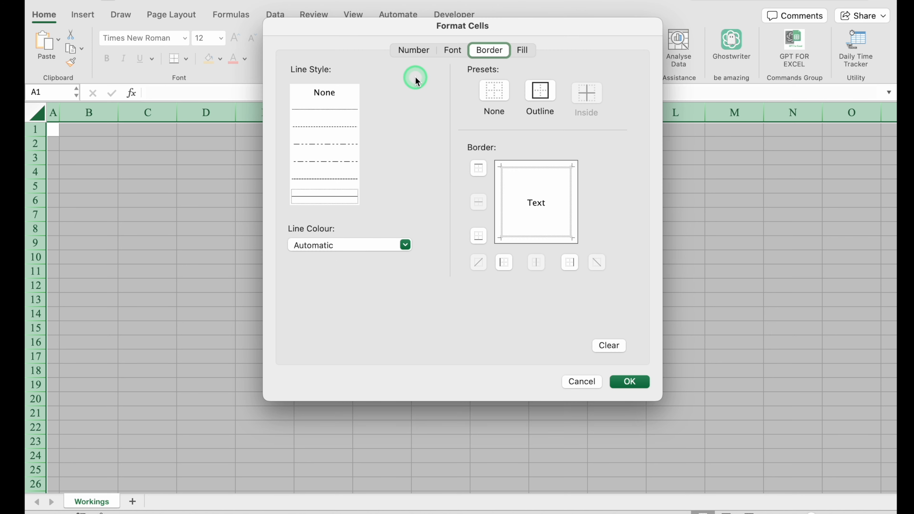
{"action": "left_click", "coordinate": [420, 58]}
{"action": "left_click", "coordinate": [450, 53]}
{"action": "left_click", "coordinate": [489, 52]}
{"action": "left_click", "coordinate": [522, 50]}
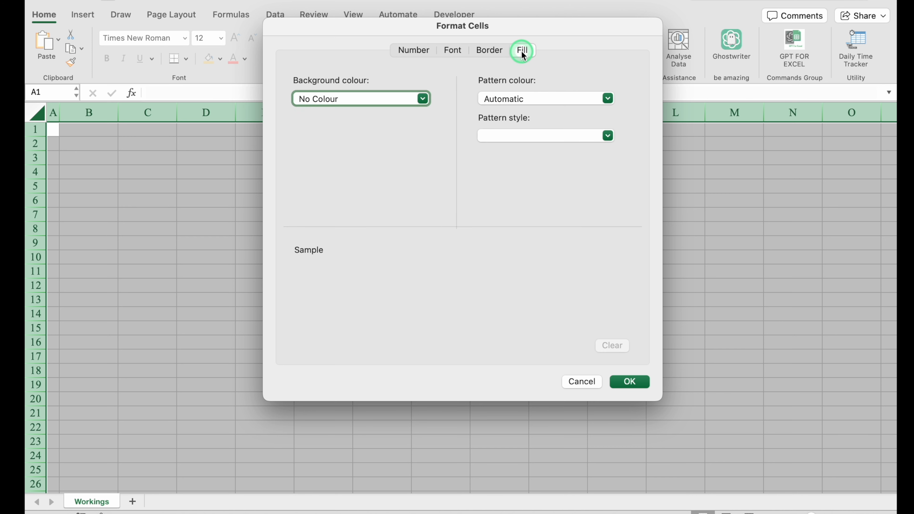
{"action": "left_click", "coordinate": [490, 51]}
{"action": "left_click", "coordinate": [541, 91]}
{"action": "left_click", "coordinate": [550, 116]}
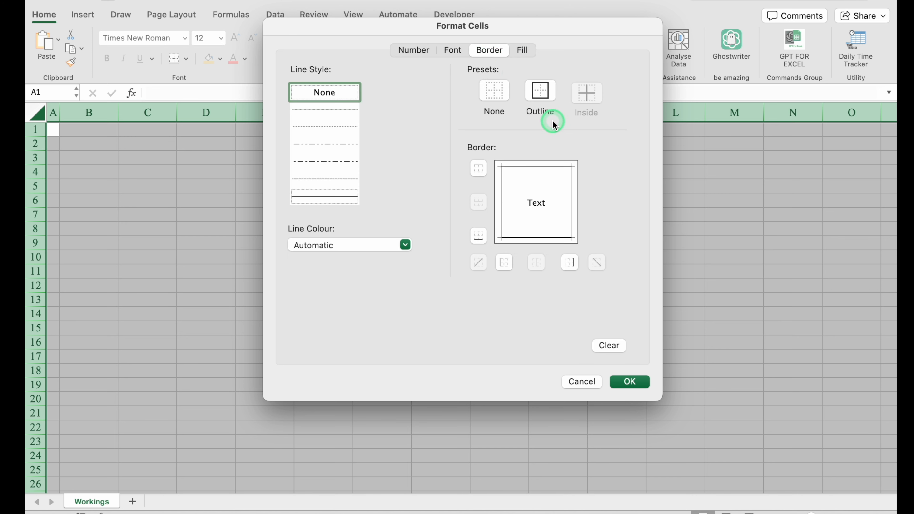
{"action": "left_click", "coordinate": [630, 382]}
{"action": "left_click", "coordinate": [616, 209]}
Step: Test the border rule by entering s in cell C3, and clear the entry again
{"action": "left_click", "coordinate": [153, 158]}
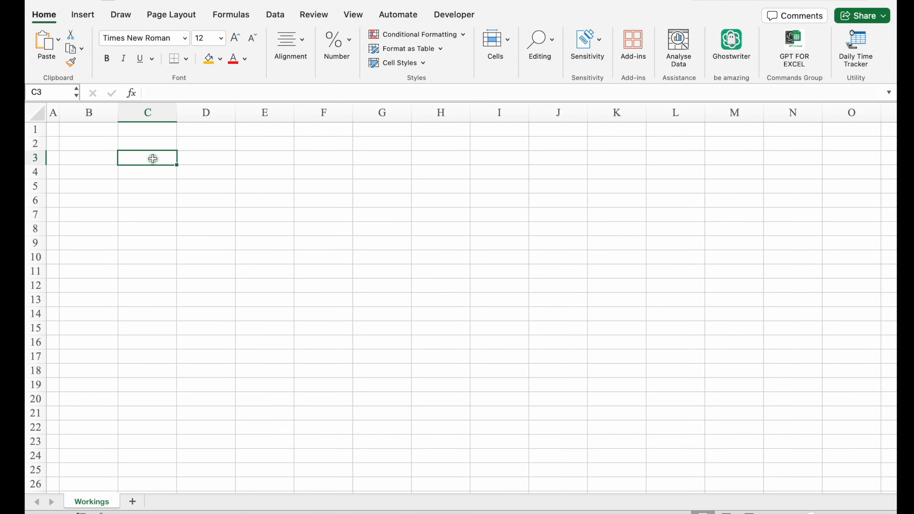
{"action": "key", "text": "Return"}
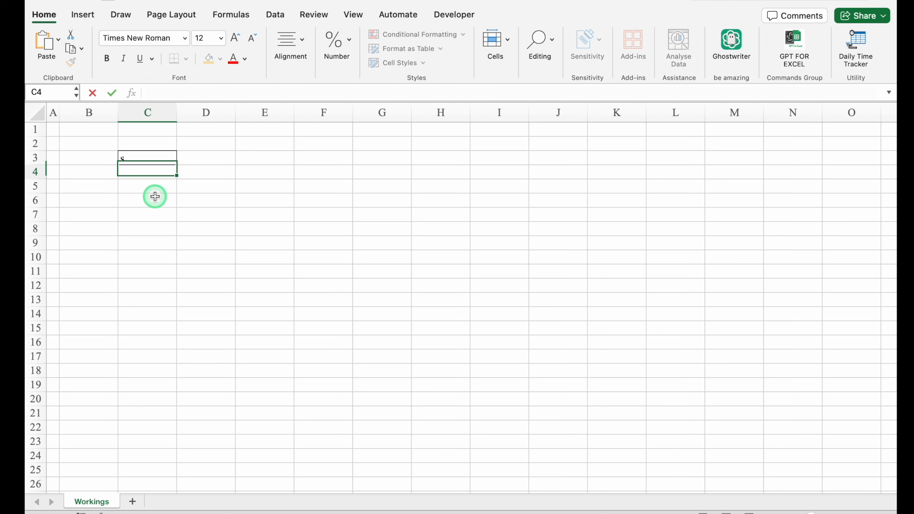
{"action": "left_click", "coordinate": [156, 206]}
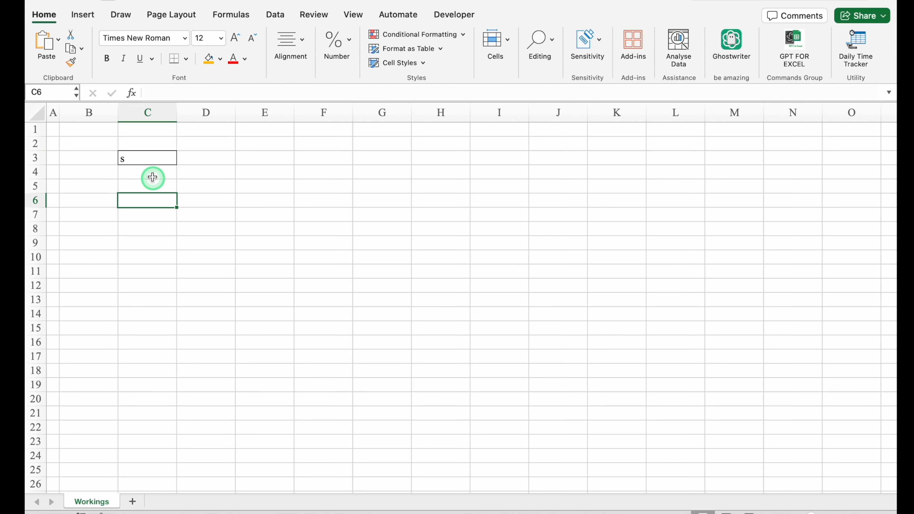
{"action": "left_click", "coordinate": [153, 159]}
{"action": "left_click", "coordinate": [174, 248]}
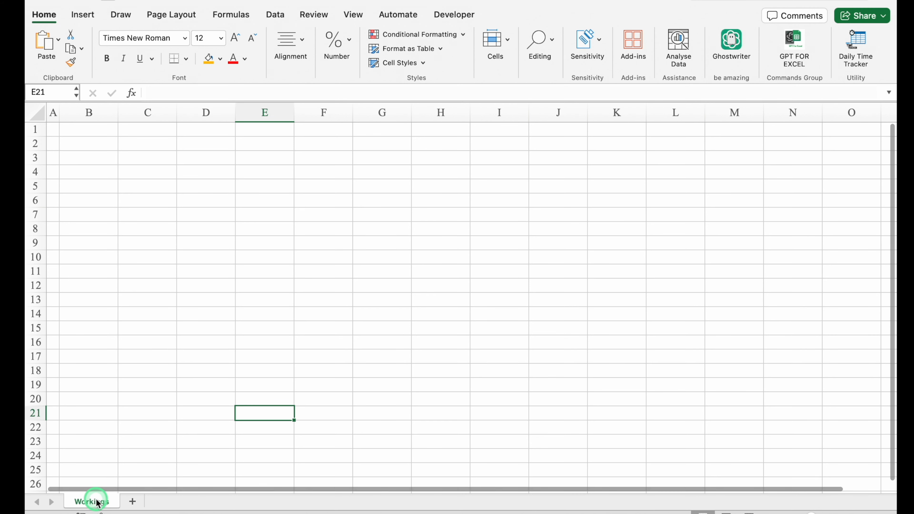
Step: Create a copy of the Workings sheet at the end of the workbook
{"action": "right_click", "coordinate": [97, 503]}
{"action": "left_click", "coordinate": [155, 377]}
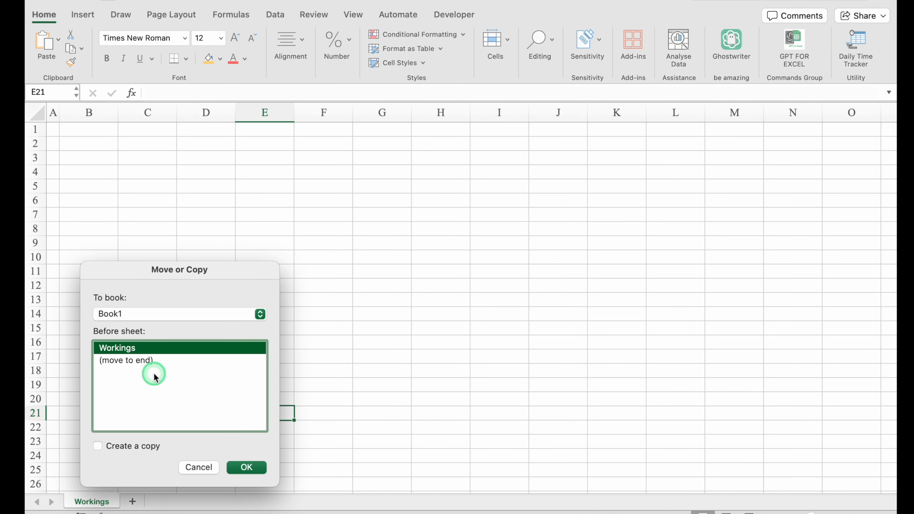
{"action": "left_click", "coordinate": [146, 361]}
{"action": "left_click", "coordinate": [97, 446]}
{"action": "left_click", "coordinate": [247, 467]}
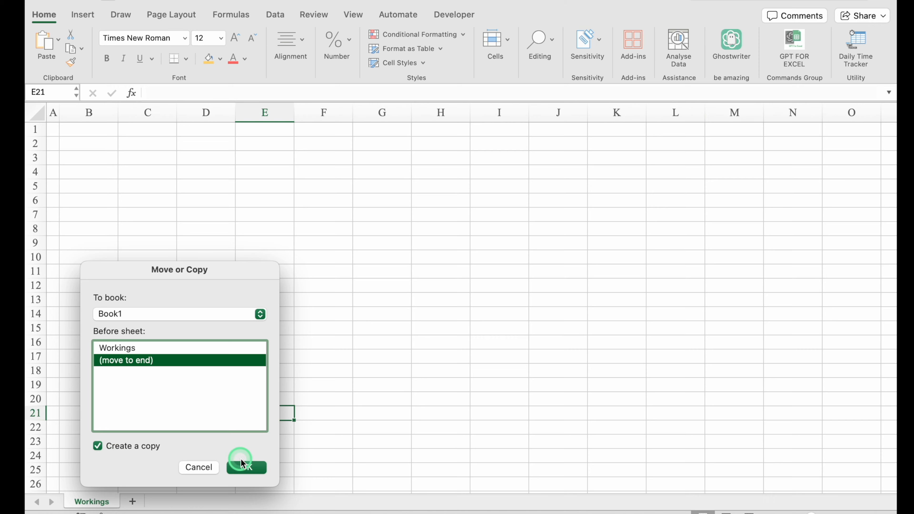
Step: Create two more copies of the formatted sheet at the end of the workbook
{"action": "left_click", "coordinate": [163, 502]}
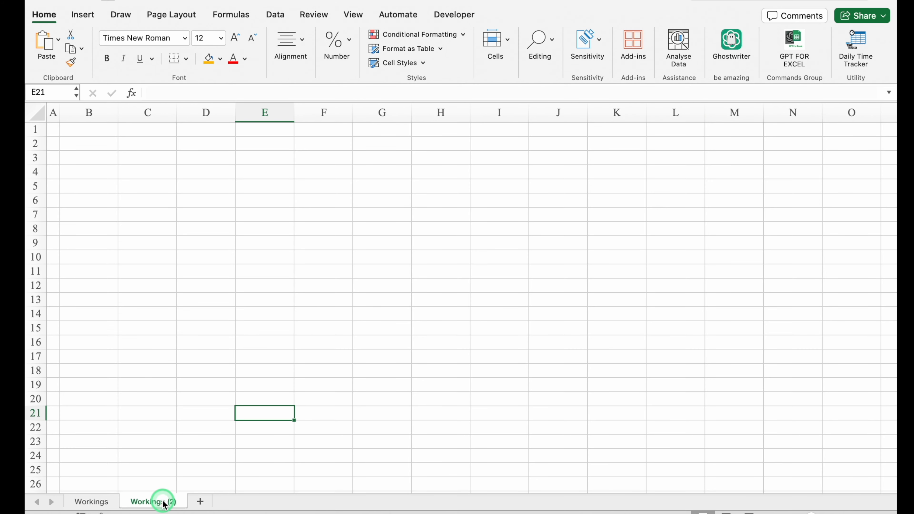
{"action": "right_click", "coordinate": [163, 501]}
{"action": "left_click", "coordinate": [200, 379]}
{"action": "left_click", "coordinate": [204, 373]}
{"action": "left_click", "coordinate": [163, 445]}
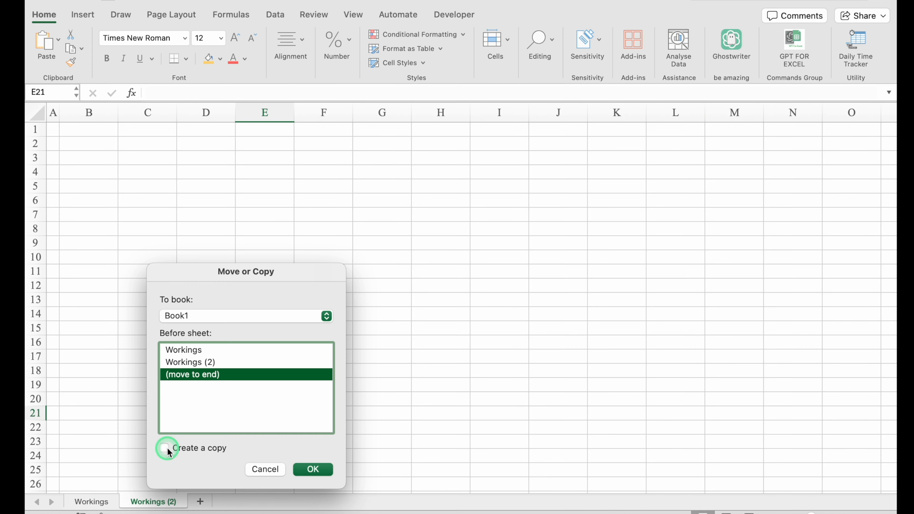
{"action": "left_click", "coordinate": [312, 467]}
{"action": "right_click", "coordinate": [224, 502]}
{"action": "left_click", "coordinate": [280, 375]}
{"action": "left_click", "coordinate": [363, 467]}
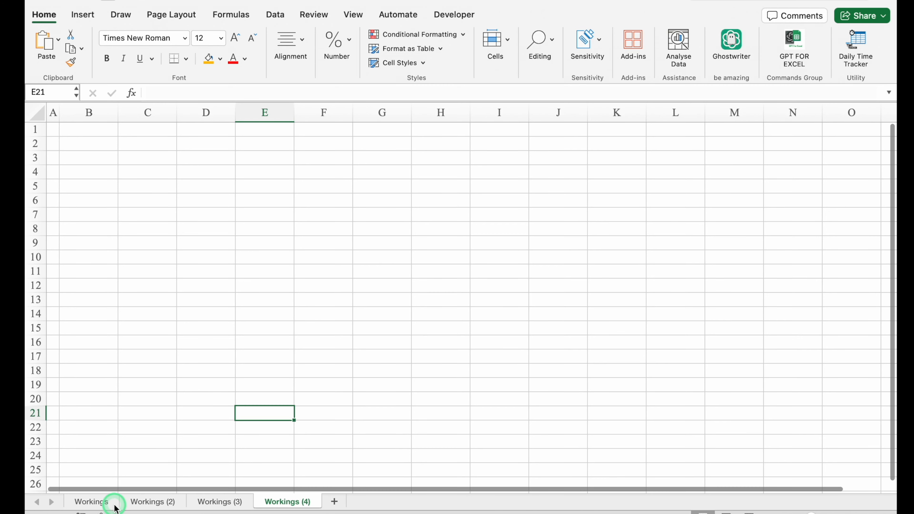
Step: Rename the sheet Workings (2) as Data Sheet and Workings (3) as Sales Report
{"action": "left_click", "coordinate": [152, 501]}
{"action": "type", "text": "Data Sheet"}
{"action": "left_click", "coordinate": [211, 503]}
{"action": "double_click", "coordinate": [211, 503]}
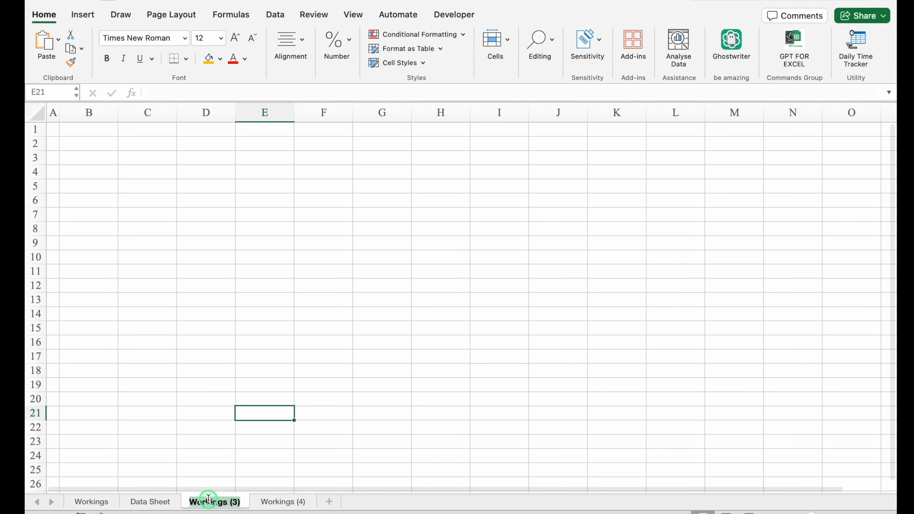
{"action": "type", "text": "Sales Report"}
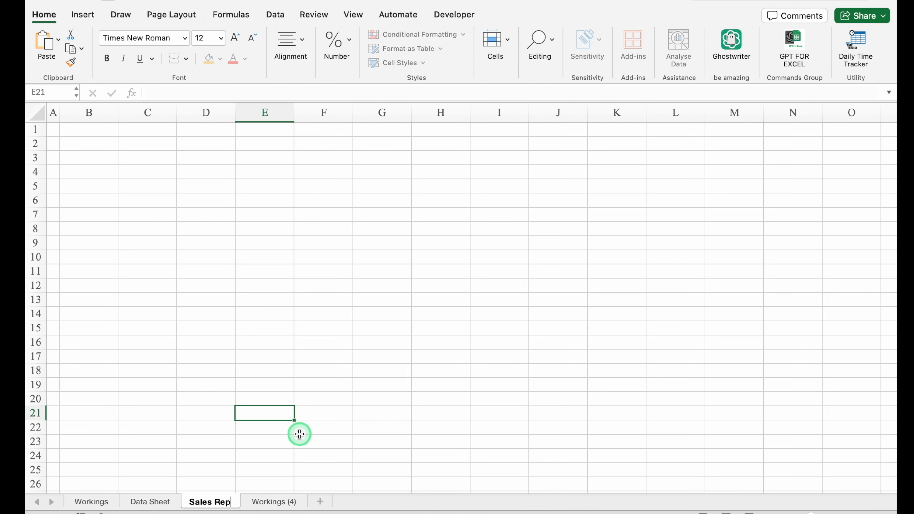
Step: Rename the sheet Workings (4) as Map
{"action": "left_click", "coordinate": [279, 502]}
{"action": "double_click", "coordinate": [280, 501]}
{"action": "type", "text": "Map"}
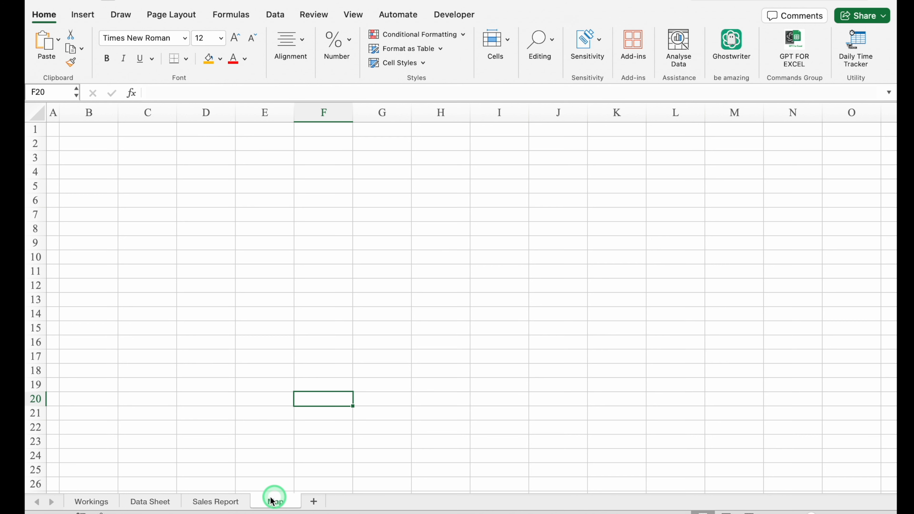
{"action": "key", "text": "Return"}
Step: Enter the headers Order No., Order Date, Segment and Category in B2:E2 of the Data Sheet
{"action": "left_click", "coordinate": [144, 504]}
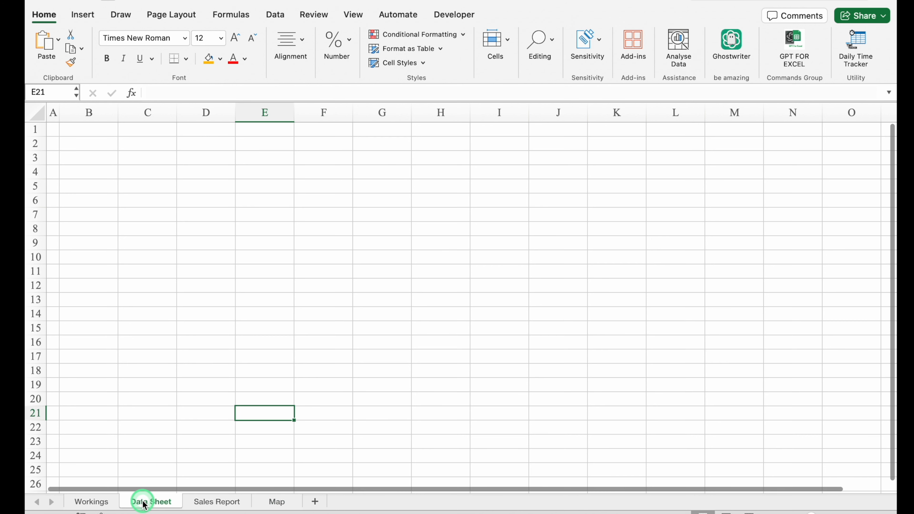
{"action": "left_click", "coordinate": [89, 146]}
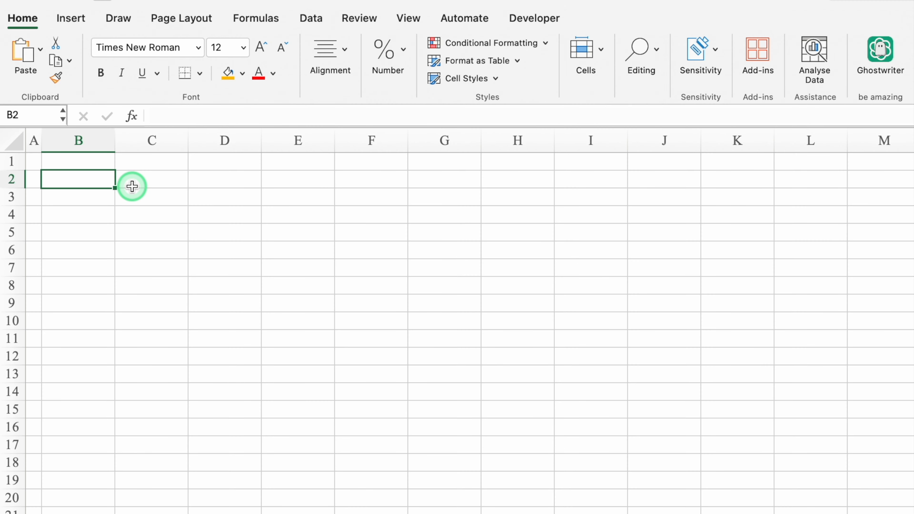
{"action": "type", "text": "Order No."}
{"action": "key", "text": "Tab"}
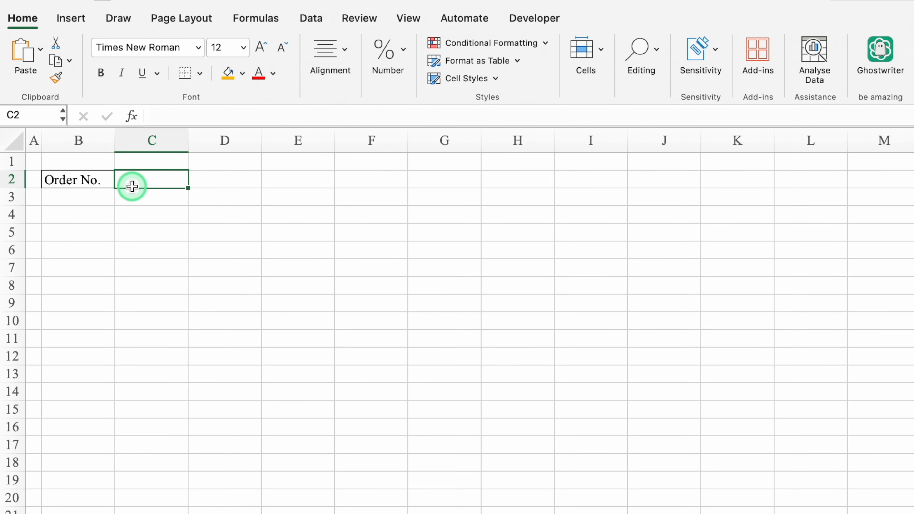
{"action": "type", "text": "Order Date"}
{"action": "key", "text": "Tab"}
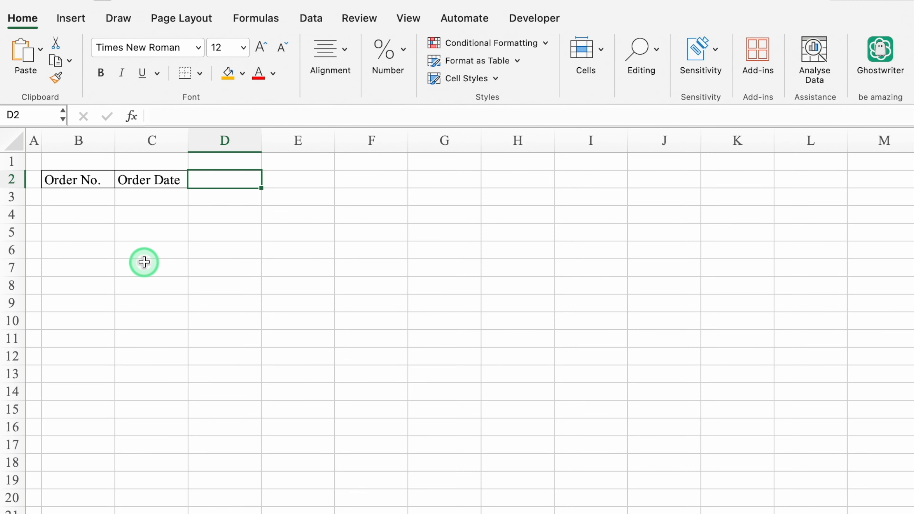
{"action": "type", "text": "Segment"}
{"action": "key", "text": "Tab"}
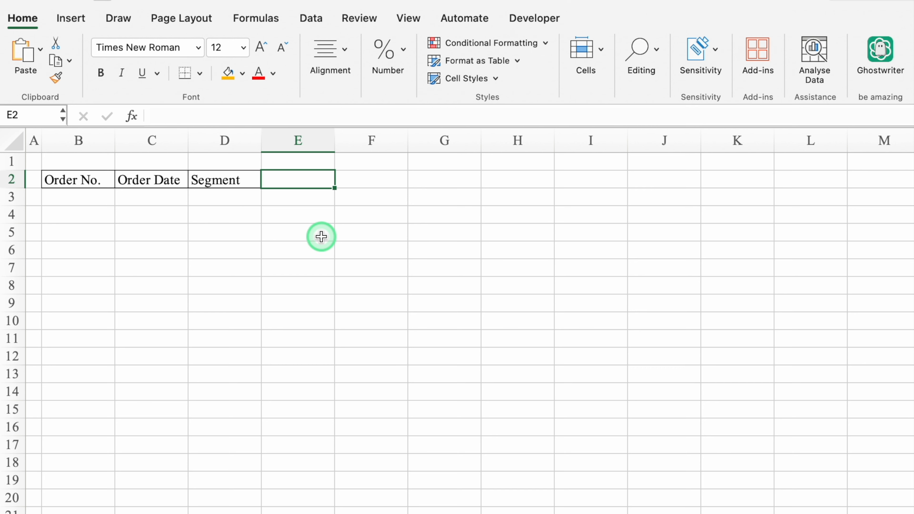
{"action": "type", "text": "Category"}
Step: Copy the Category header into F2, change it to Sub - Category and fit column F to the text
{"action": "left_click_drag", "start_coordinate": [334, 188], "coordinate": [383, 192]}
{"action": "left_click", "coordinate": [153, 116]}
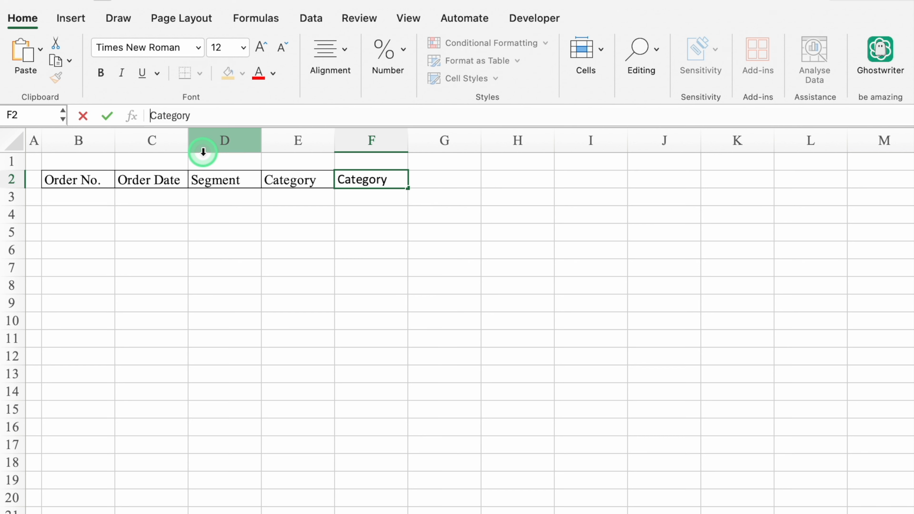
{"action": "type", "text": "Sub -"}
{"action": "key", "text": "Return"}
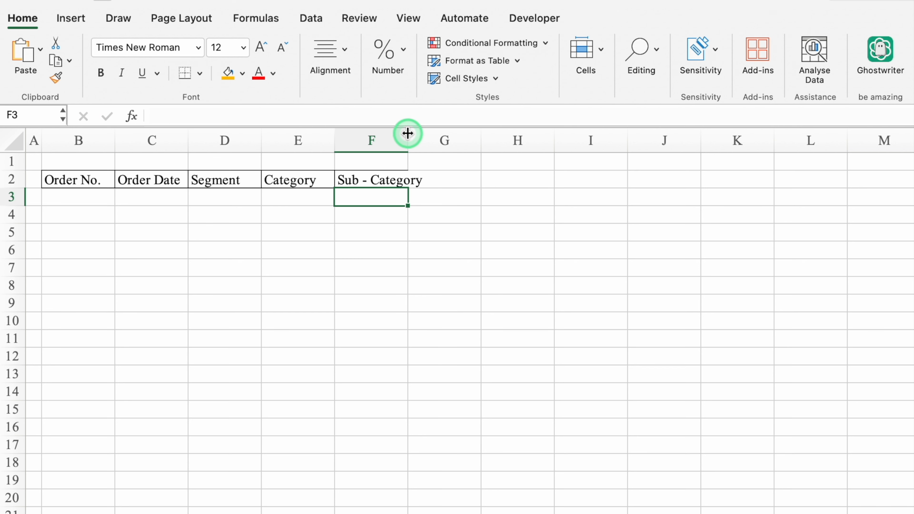
{"action": "double_click", "coordinate": [407, 134]}
Step: Enter the headers State, Quantity, Rate and Total in G2:J2
{"action": "left_click", "coordinate": [467, 180]}
{"action": "type", "text": "State"}
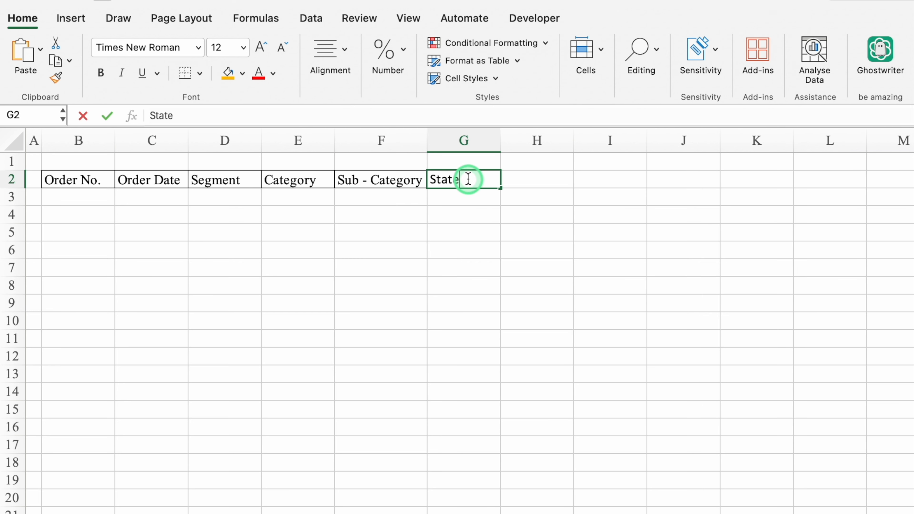
{"action": "key", "text": "Tab"}
{"action": "type", "text": "Quantity"}
{"action": "key", "text": "Tab"}
{"action": "type", "text": "Rate"}
{"action": "key", "text": "Tab"}
{"action": "type", "text": "Total"}
{"action": "key", "text": "Return"}
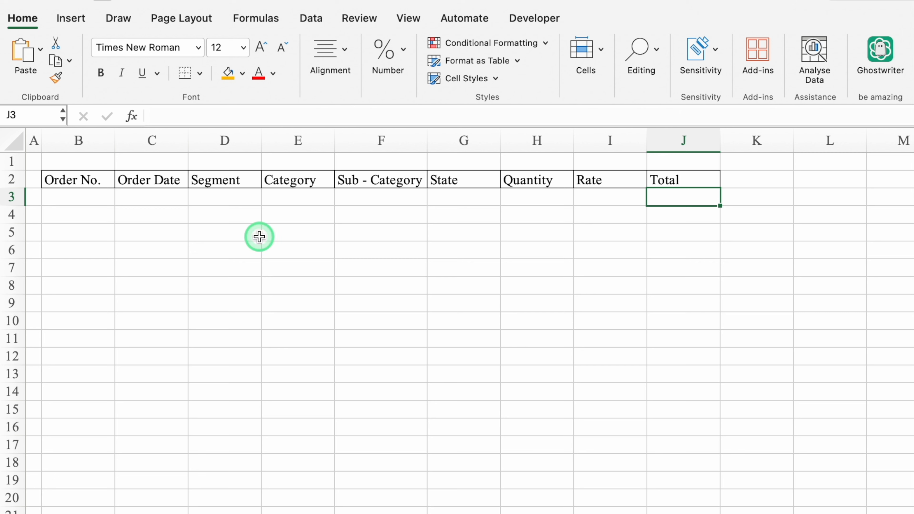
Step: Format header row 2 with centred Eurostile text and a taller row height
{"action": "left_click", "coordinate": [13, 179]}
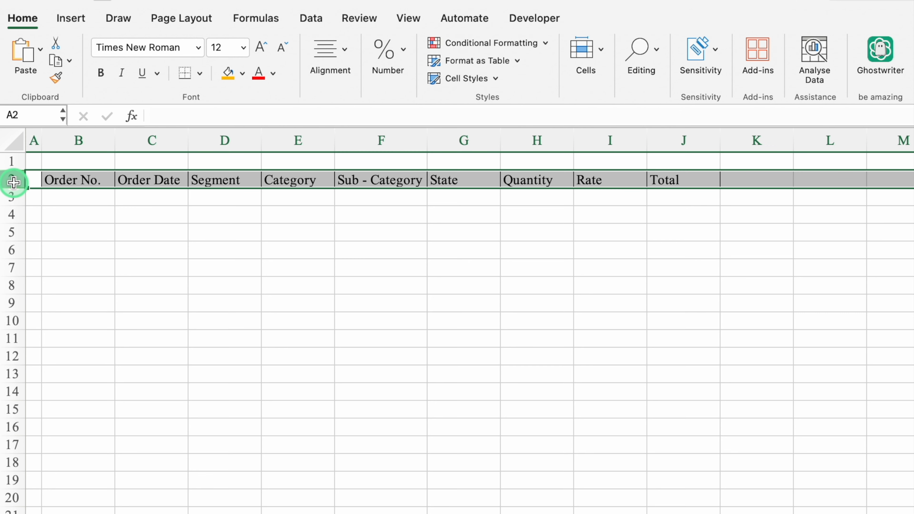
{"action": "left_click", "coordinate": [342, 54]}
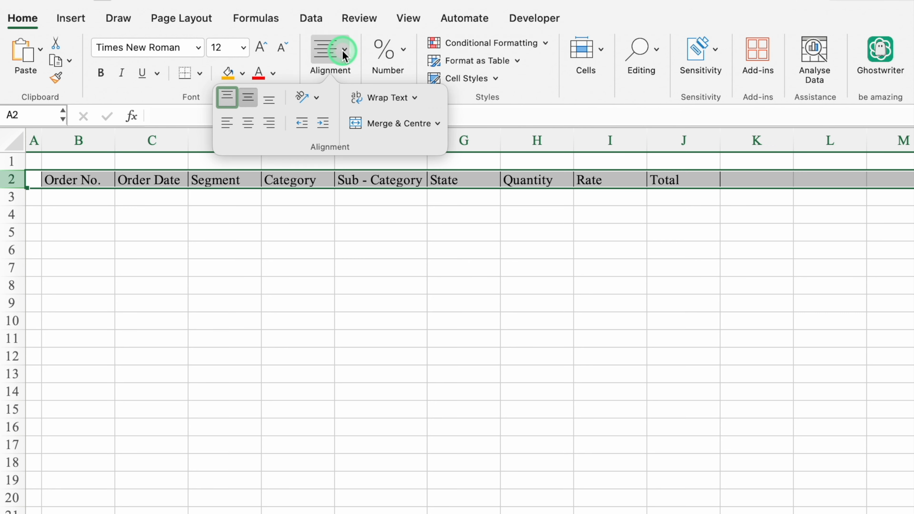
{"action": "left_click", "coordinate": [247, 124]}
{"action": "left_click", "coordinate": [199, 47]}
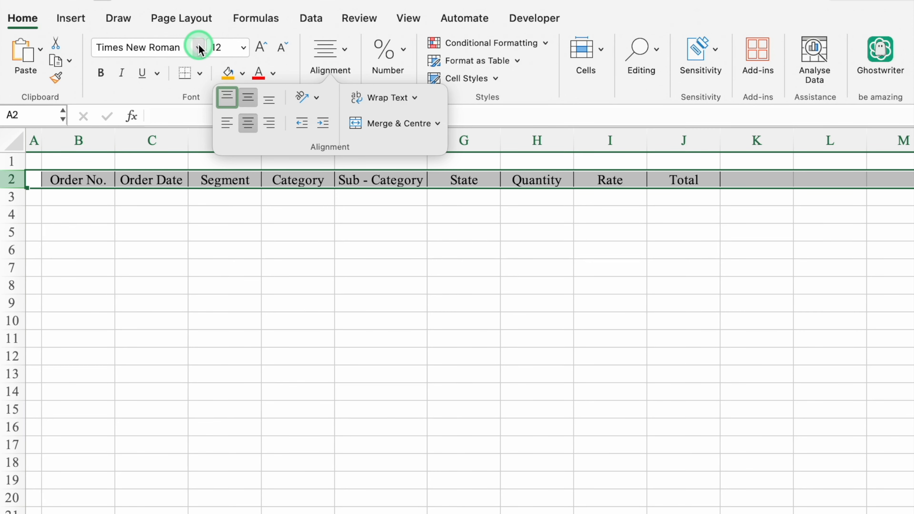
{"action": "mouse_move", "coordinate": [251, 189]}
{"action": "left_click", "coordinate": [443, 243]}
{"action": "left_click", "coordinate": [380, 248]}
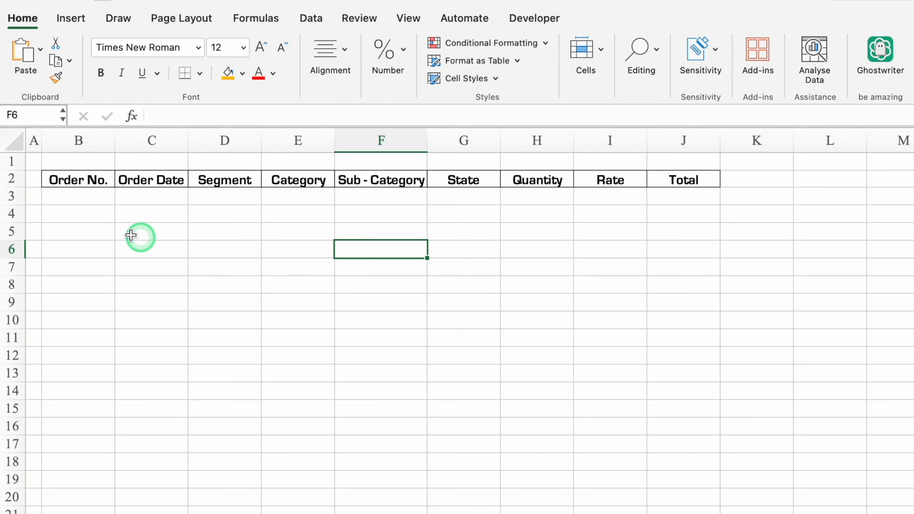
{"action": "left_click_drag", "start_coordinate": [14, 188], "coordinate": [15, 203]}
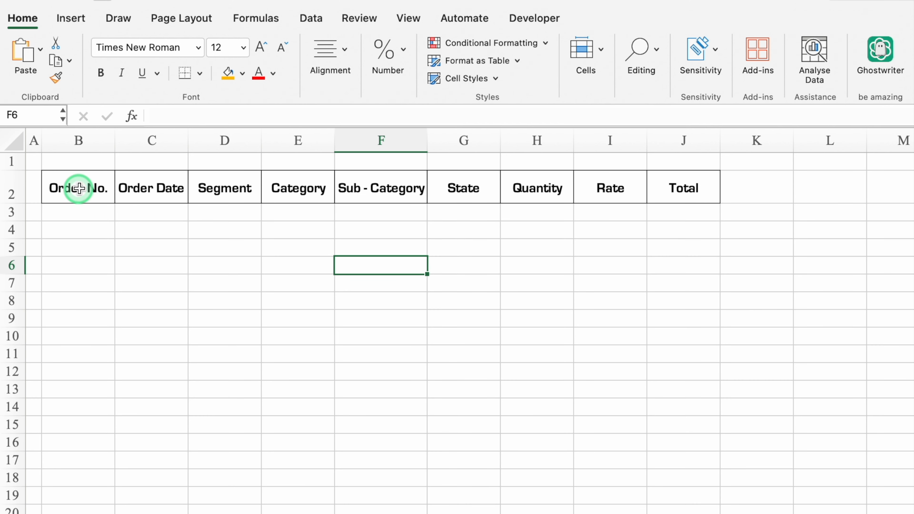
Step: Give the header cells B2:J2 a standard blue fill with white text
{"action": "left_click", "coordinate": [78, 188]}
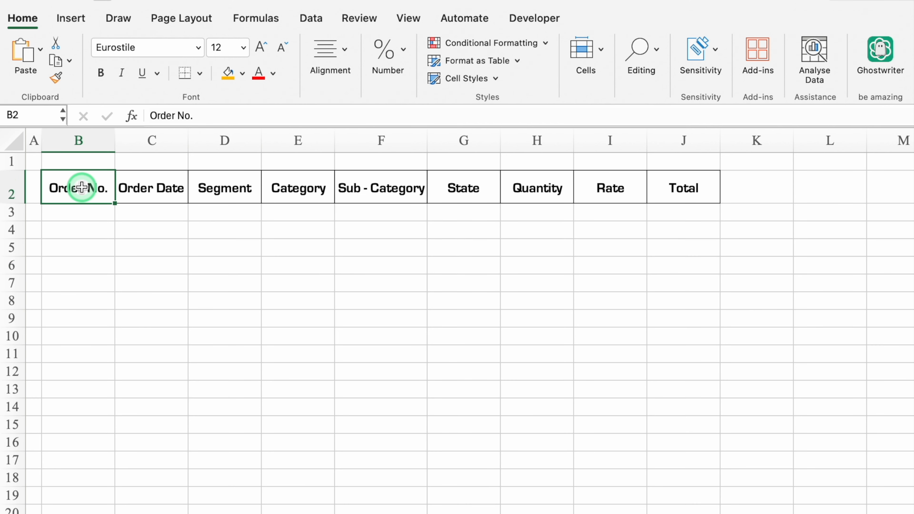
{"action": "key", "text": "ctrl+shift+Right"}
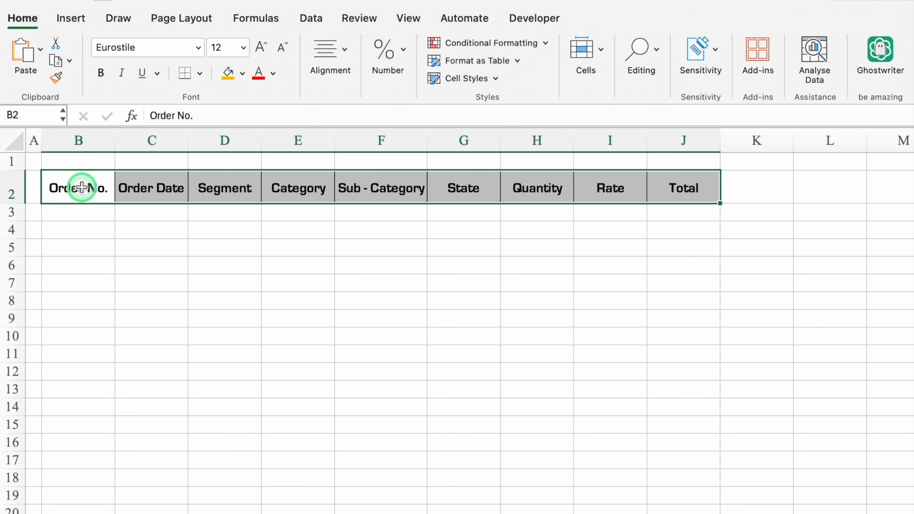
{"action": "left_click", "coordinate": [241, 74]}
{"action": "left_click", "coordinate": [308, 187]}
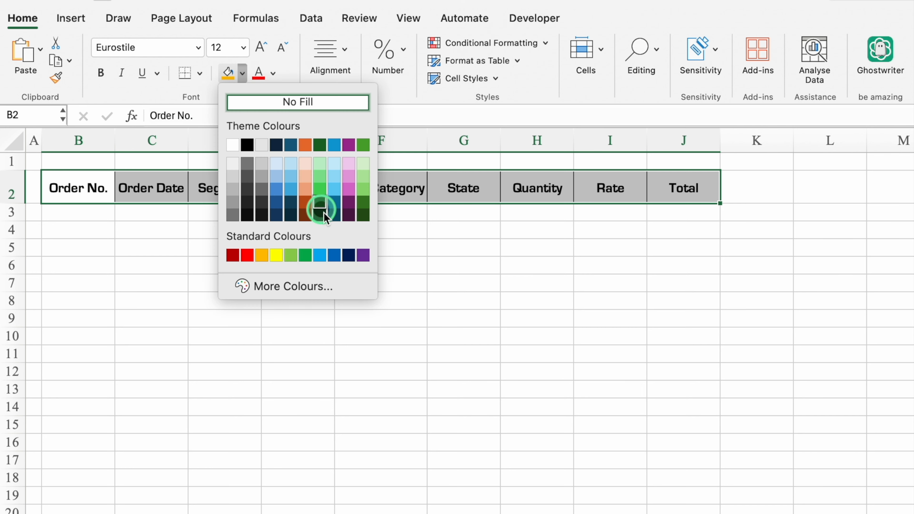
{"action": "left_click", "coordinate": [334, 255]}
{"action": "left_click", "coordinate": [273, 73]}
{"action": "left_click", "coordinate": [264, 145]}
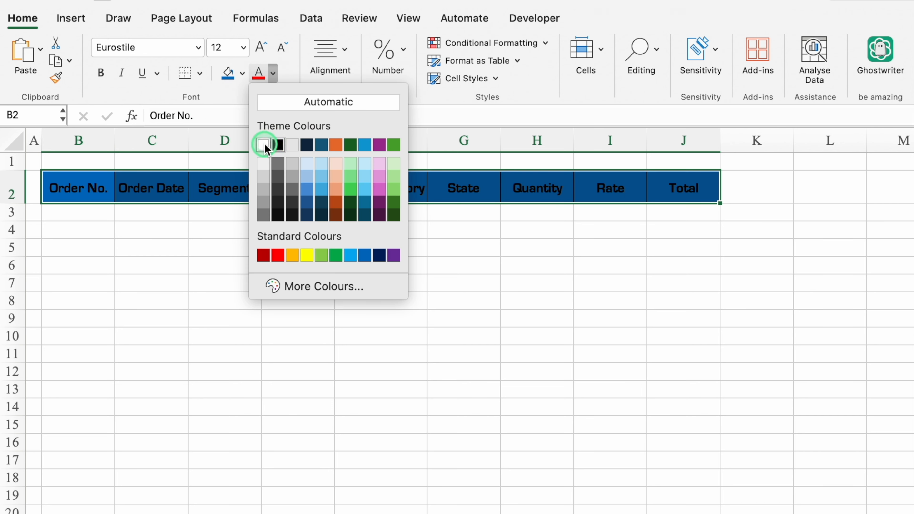
{"action": "left_click", "coordinate": [298, 247]}
Step: Fill the Order No. header cell with red
{"action": "left_click", "coordinate": [95, 192]}
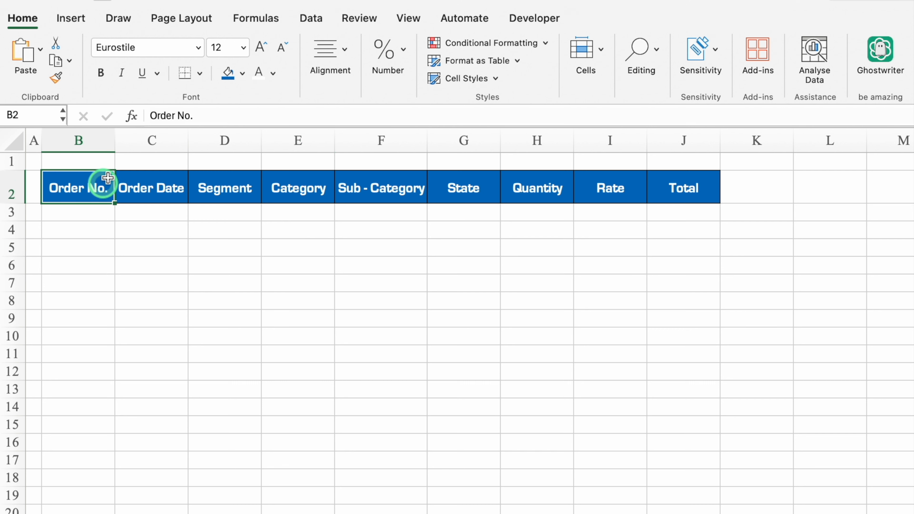
{"action": "left_click", "coordinate": [242, 74]}
{"action": "left_click", "coordinate": [246, 255]}
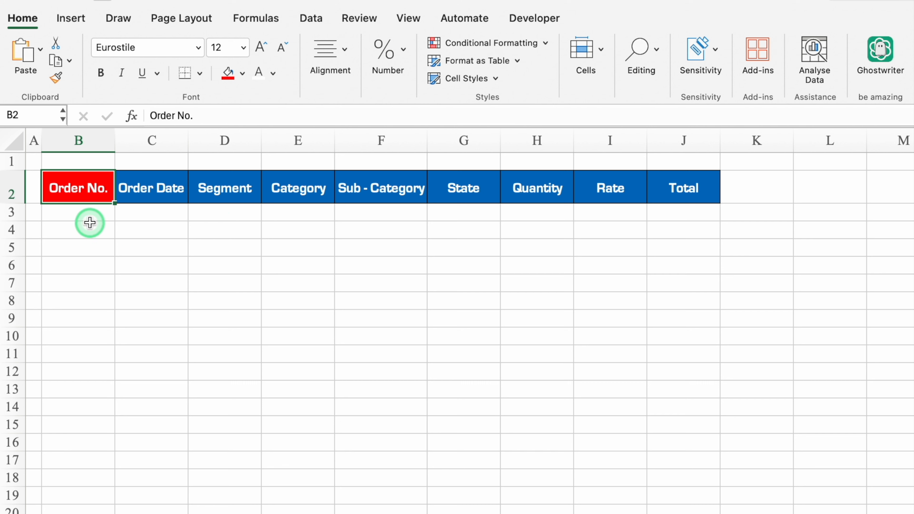
{"action": "left_click", "coordinate": [160, 227]}
{"action": "left_click", "coordinate": [165, 213]}
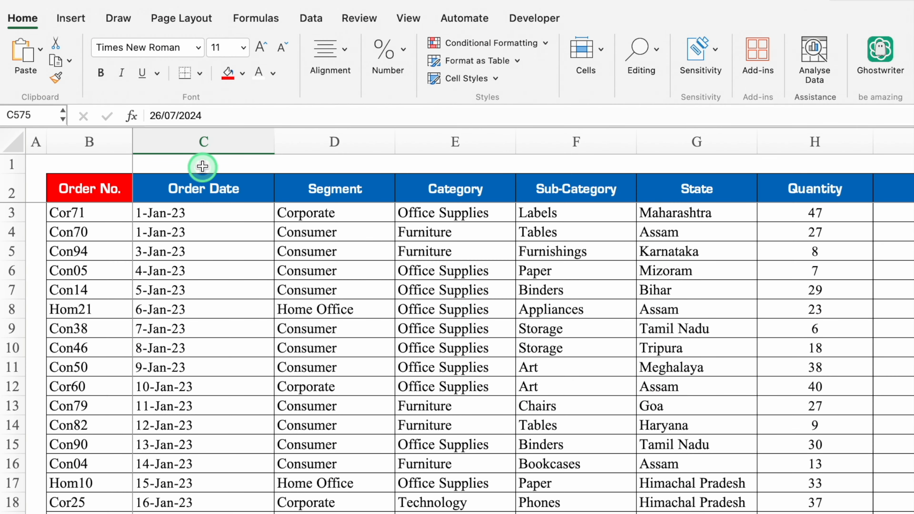
Step: Copy the Order Date to State columns from the prepared sales data into columns C to G of the Data Sheet
{"action": "left_click", "coordinate": [204, 140]}
{"action": "left_click_drag", "start_coordinate": [229, 138], "coordinate": [739, 146]}
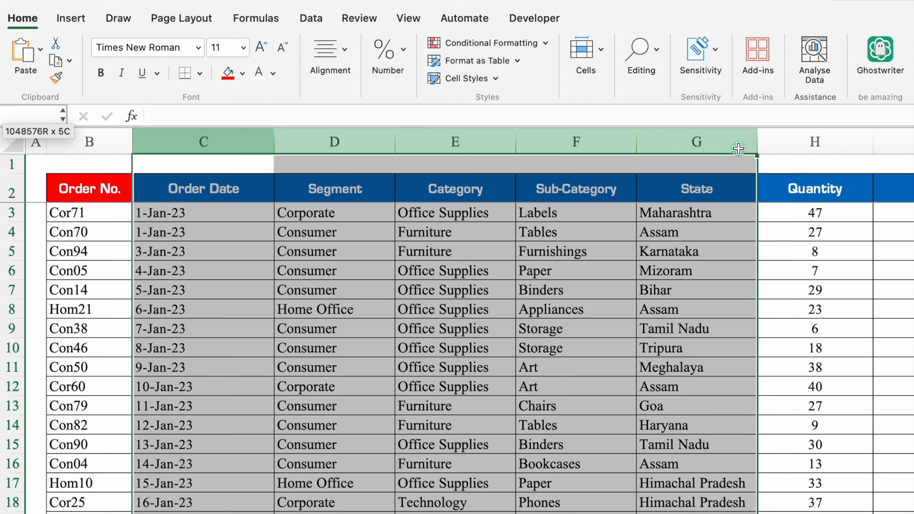
{"action": "key", "text": "super+c"}
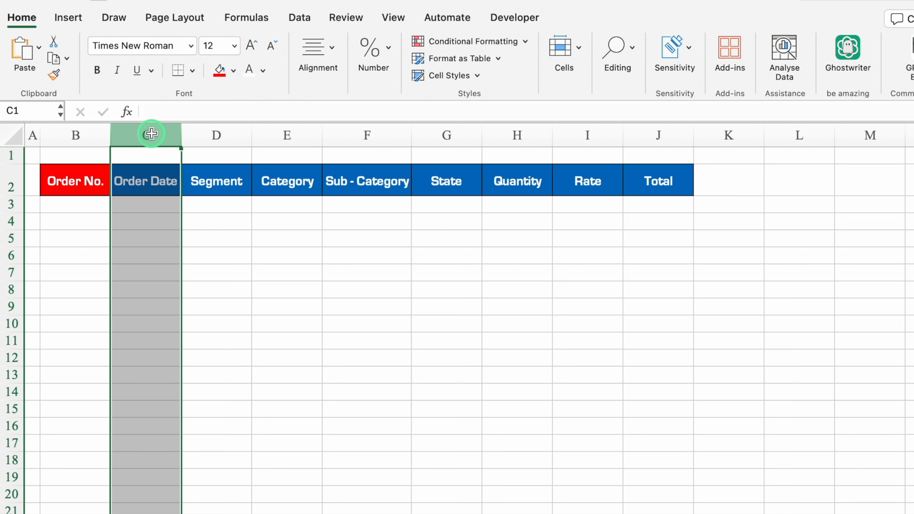
{"action": "key", "text": "super+v"}
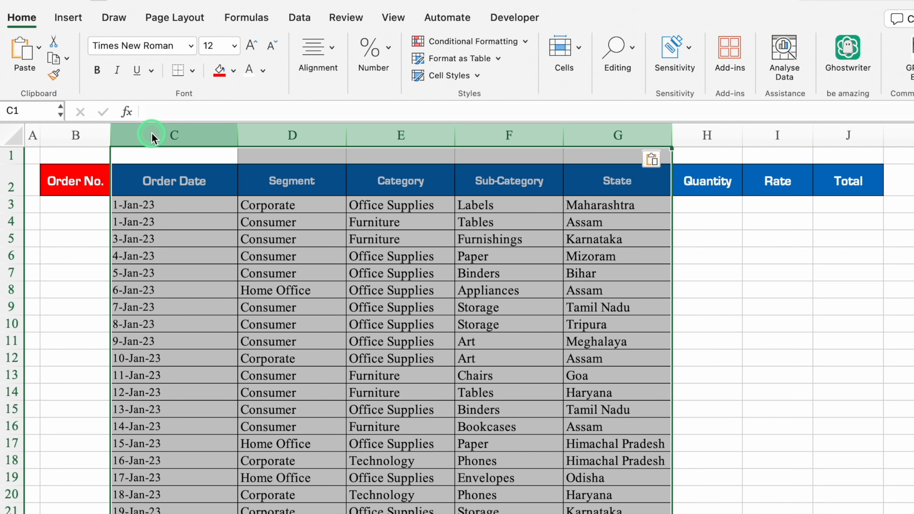
Step: Enter =RANDBETWEEN(5,100) in the first Quantity cell, H3
{"action": "left_click", "coordinate": [697, 203]}
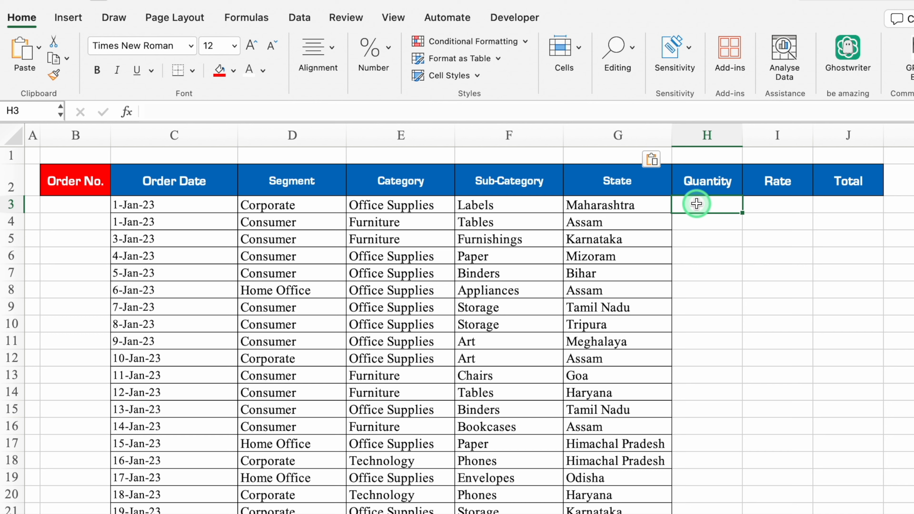
{"action": "type", "text": "=rand"}
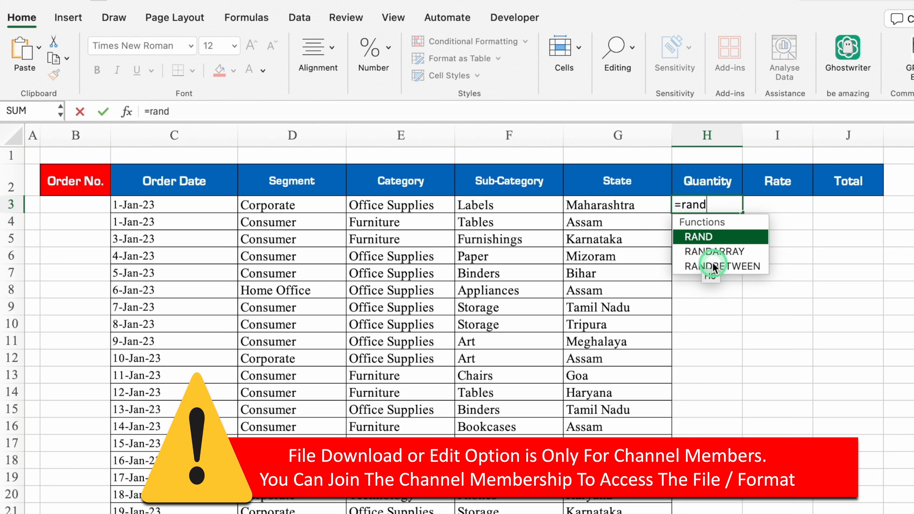
{"action": "double_click", "coordinate": [714, 267]}
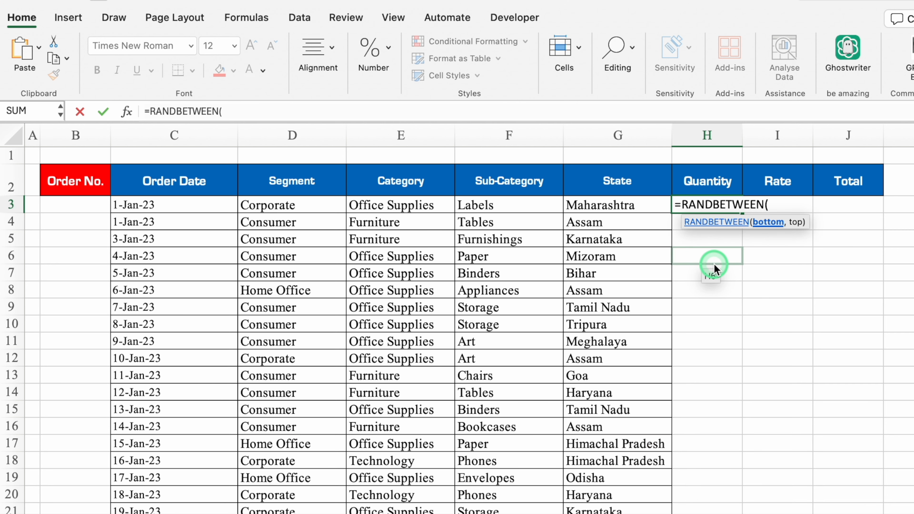
{"action": "type", "text": "5,"}
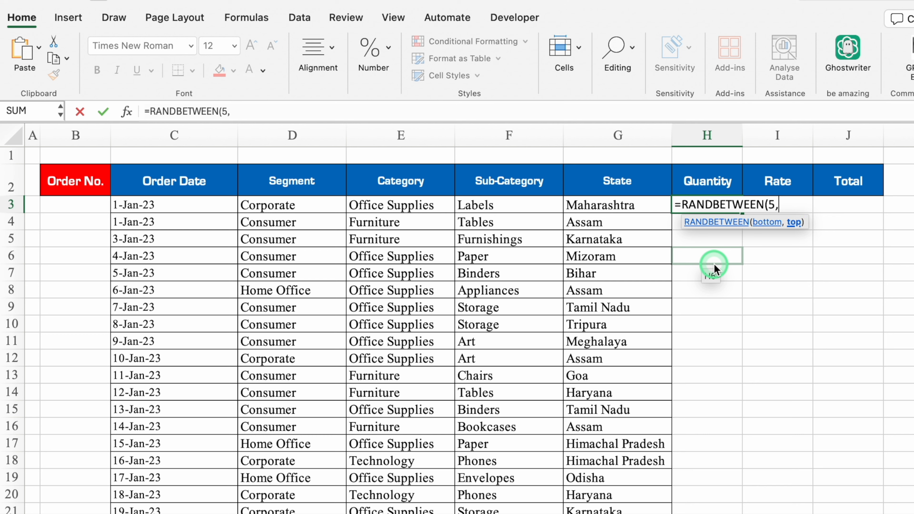
{"action": "type", "text": "100)"}
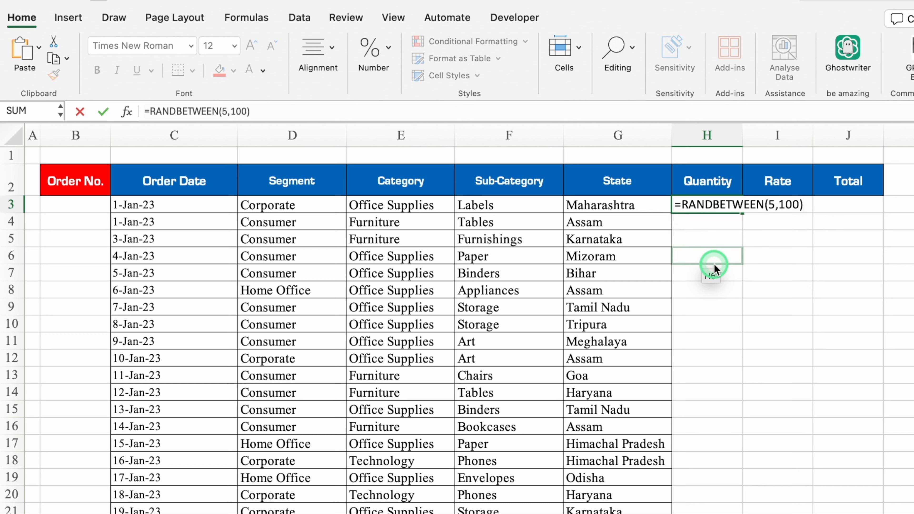
{"action": "key", "text": "Return"}
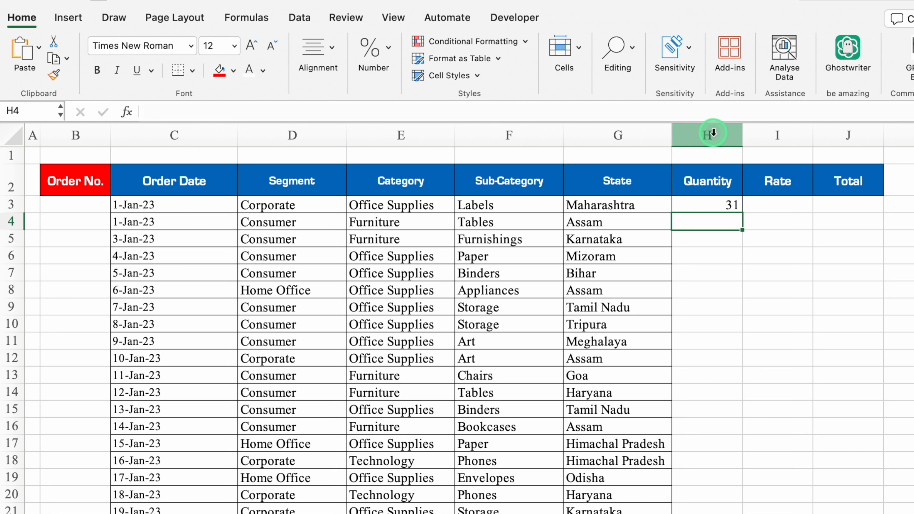
Step: Centre the contents of the Quantity, Rate and Total columns
{"action": "left_click", "coordinate": [713, 133]}
{"action": "left_click_drag", "start_coordinate": [713, 133], "coordinate": [839, 142]}
{"action": "left_click", "coordinate": [326, 51]}
{"action": "left_click", "coordinate": [240, 119]}
Step: Copy the random-number formula from H3 into the first Rate cell, I3
{"action": "left_click", "coordinate": [734, 206]}
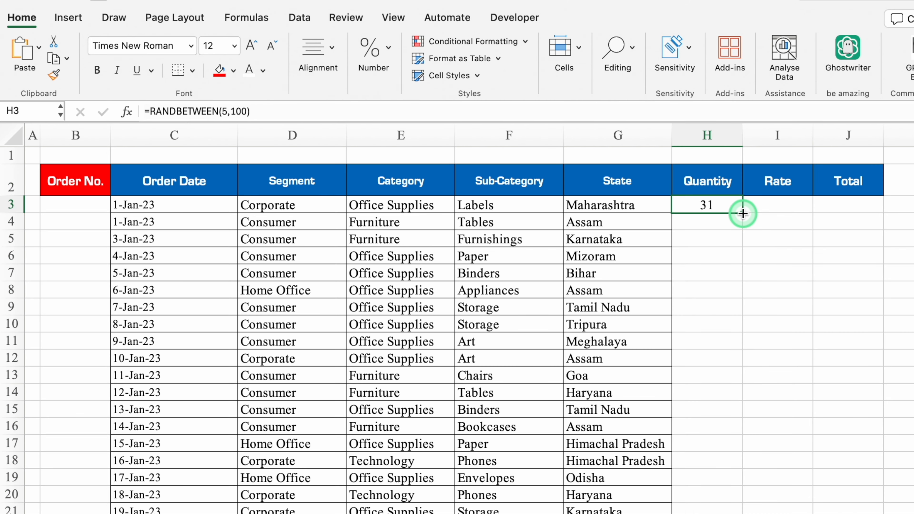
{"action": "left_click", "coordinate": [771, 211]}
{"action": "key", "text": "cmd+v"}
{"action": "key", "text": "Right"}
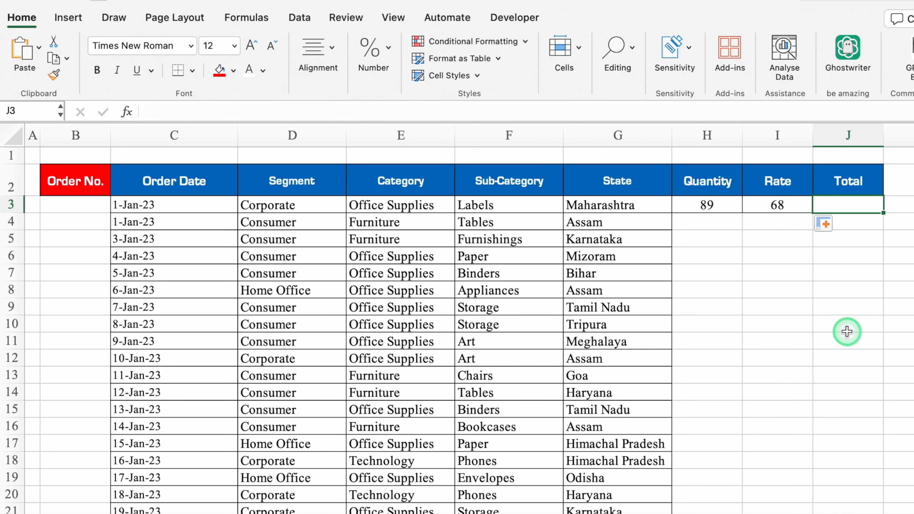
Step: Enter =H3*I3 in the first Total cell, J3, to multiply quantity by rate
{"action": "type", "text": "="}
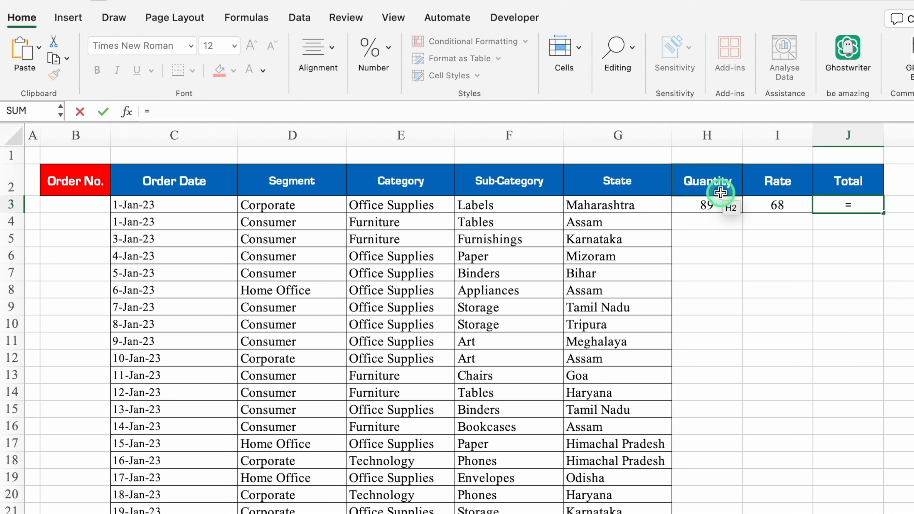
{"action": "left_click", "coordinate": [726, 205]}
{"action": "type", "text": "*"}
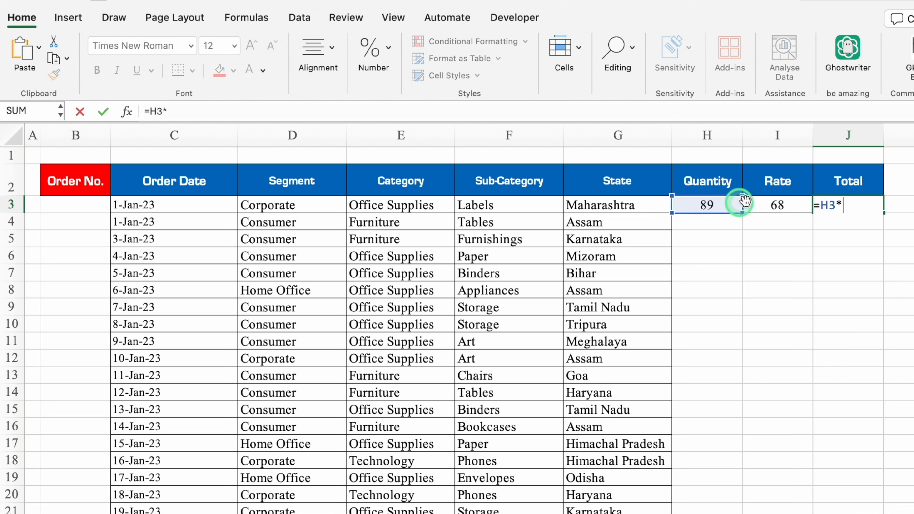
{"action": "left_click", "coordinate": [775, 205]}
{"action": "key", "text": "Return"}
Step: Fill the Quantity, Rate and Total formulas in H3:J3 down through all the sales records
{"action": "left_click_drag", "start_coordinate": [714, 206], "coordinate": [837, 212]}
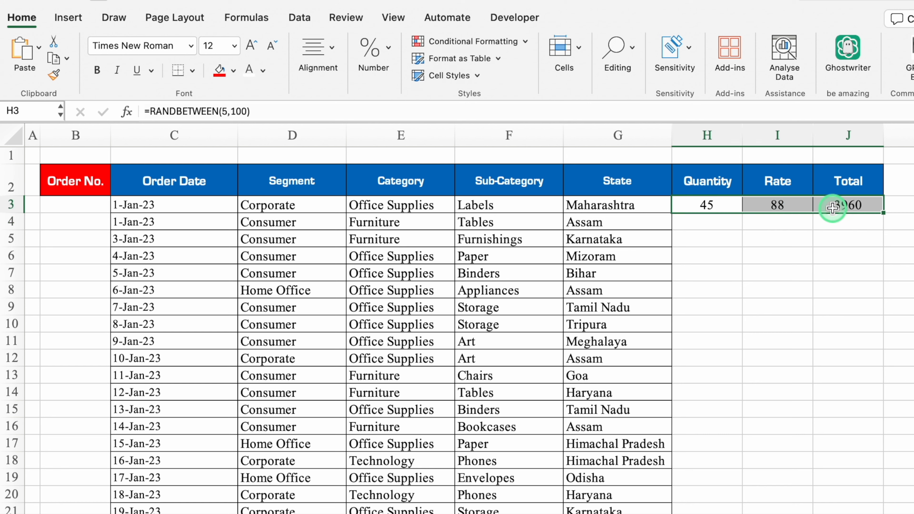
{"action": "double_click", "coordinate": [885, 215]}
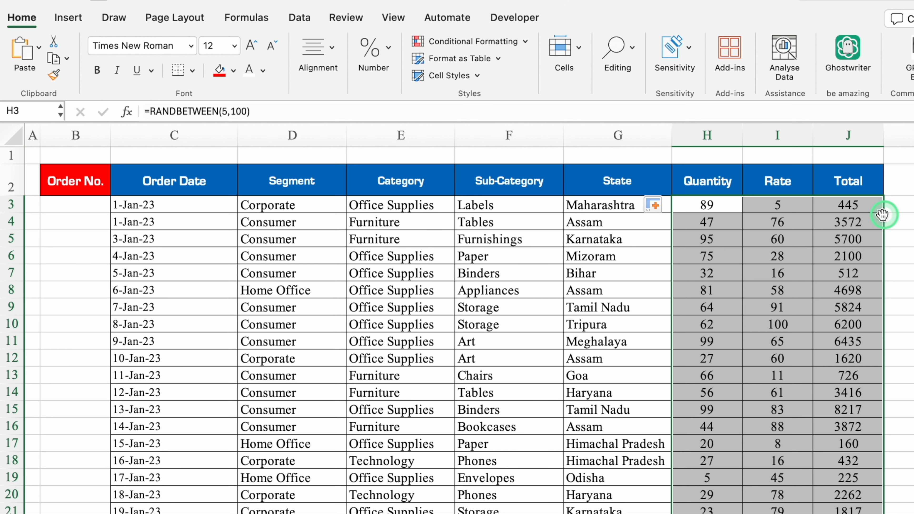
{"action": "left_click", "coordinate": [711, 207]}
Step: Change the Rate formula in I3 to =RANDBETWEEN(50,1000) and fill it down the column
{"action": "left_click", "coordinate": [766, 204]}
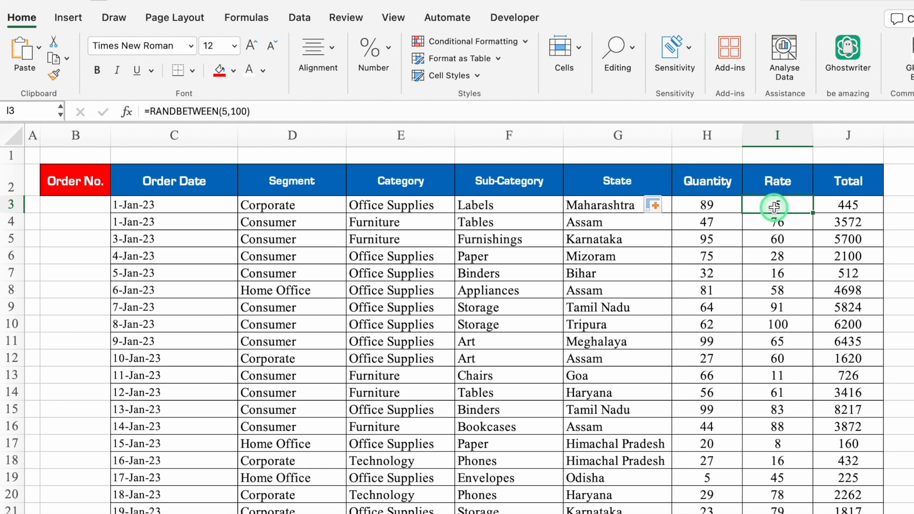
{"action": "left_click", "coordinate": [228, 114]}
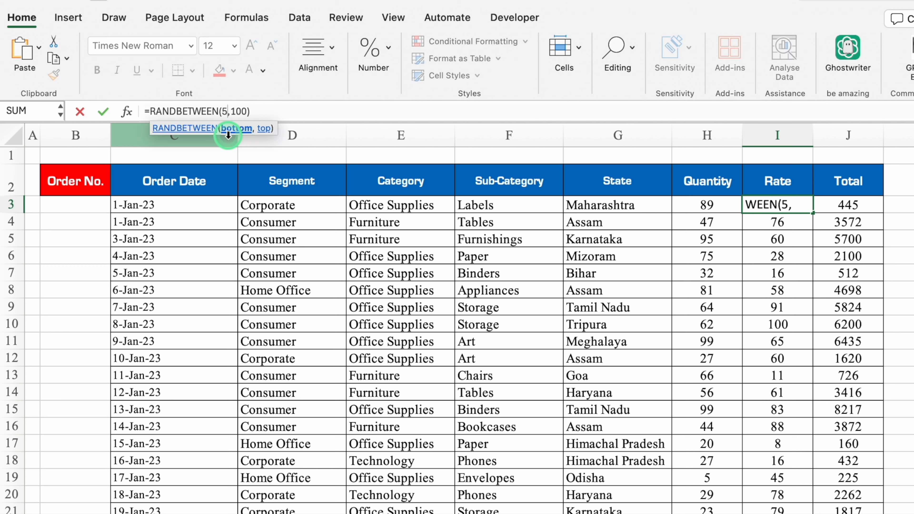
{"action": "type", "text": "00"}
{"action": "key", "text": "ctrl+Return"}
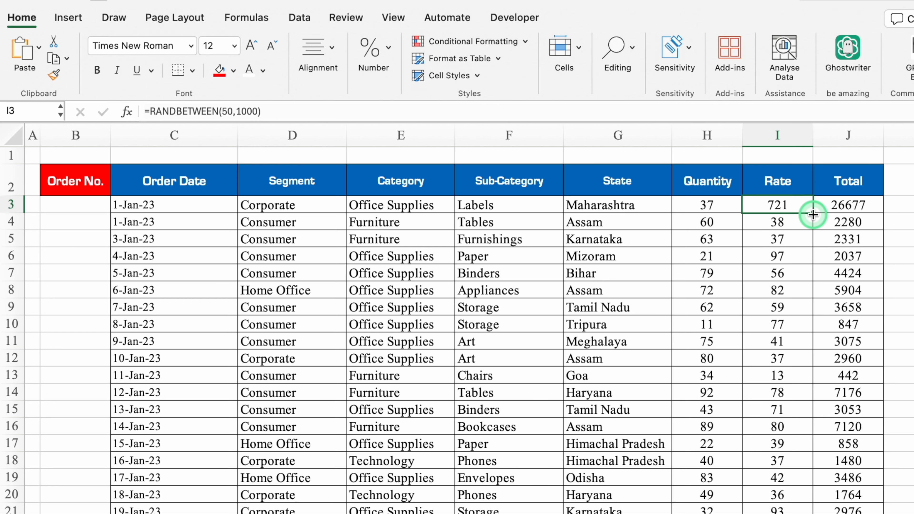
{"action": "double_click", "coordinate": [813, 213]}
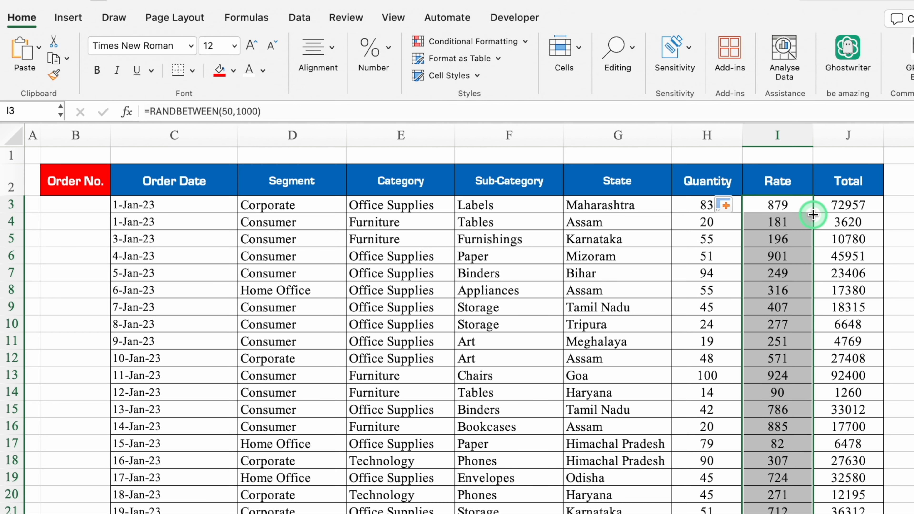
Step: Replace the random-number formulas in the Quantity and Rate columns with their static values
{"action": "left_click", "coordinate": [705, 136]}
{"action": "left_click_drag", "start_coordinate": [744, 140], "coordinate": [752, 142]}
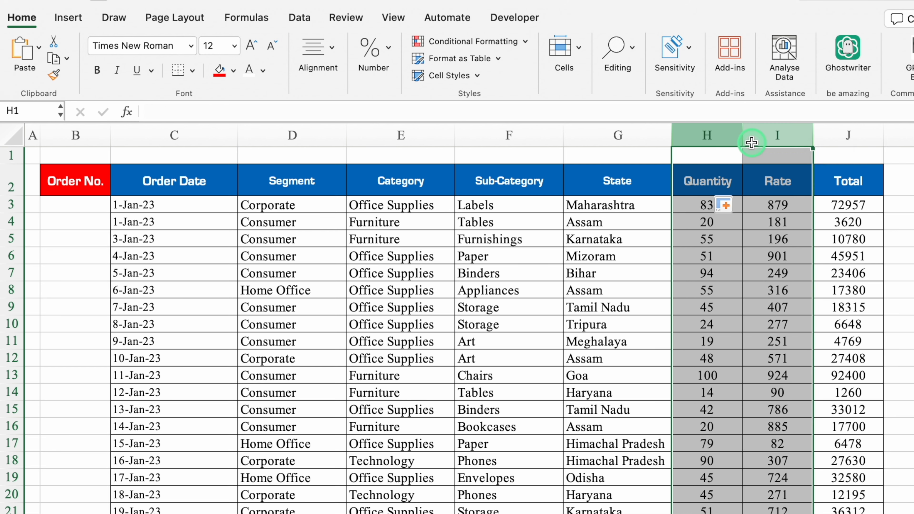
{"action": "key", "text": "super+c"}
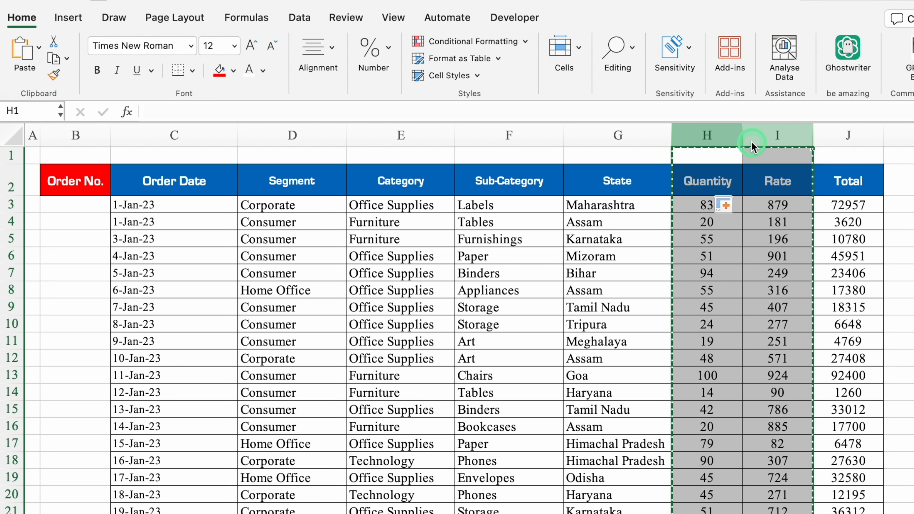
{"action": "left_click", "coordinate": [712, 134]}
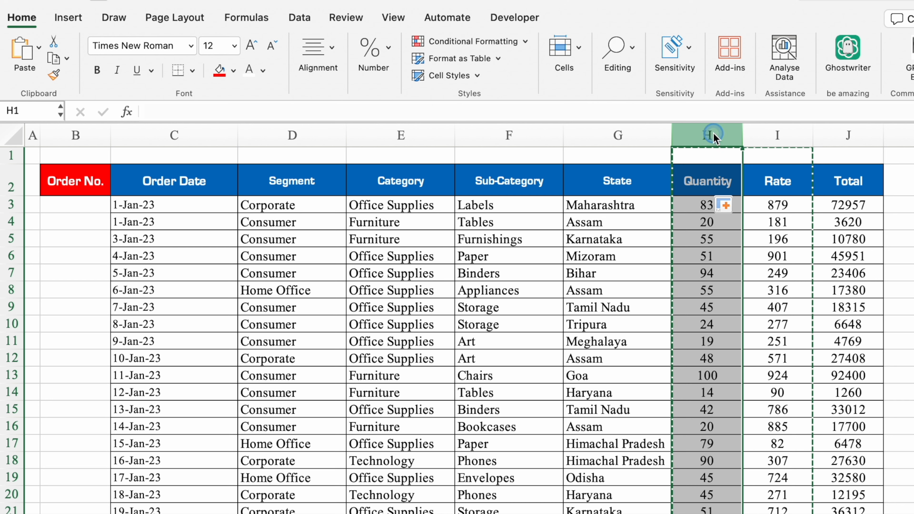
{"action": "right_click", "coordinate": [713, 134]}
{"action": "mouse_move", "coordinate": [788, 198]}
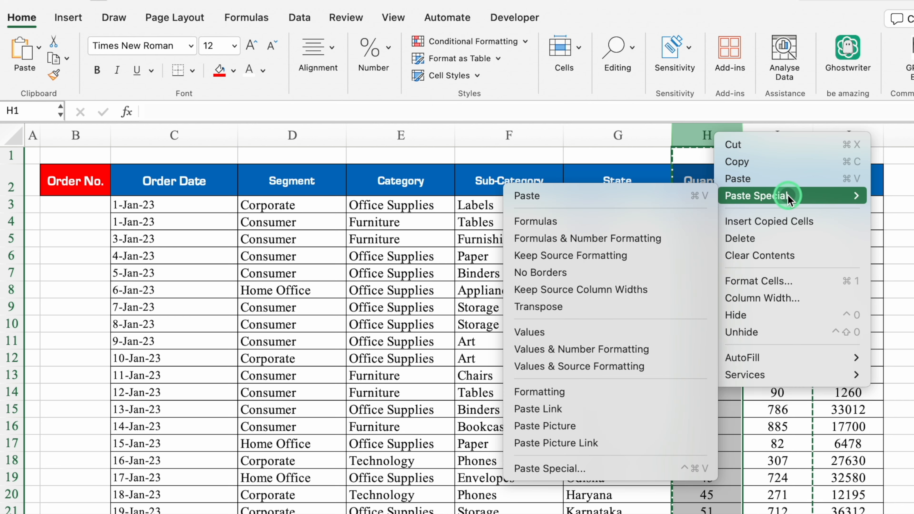
{"action": "left_click", "coordinate": [591, 329]}
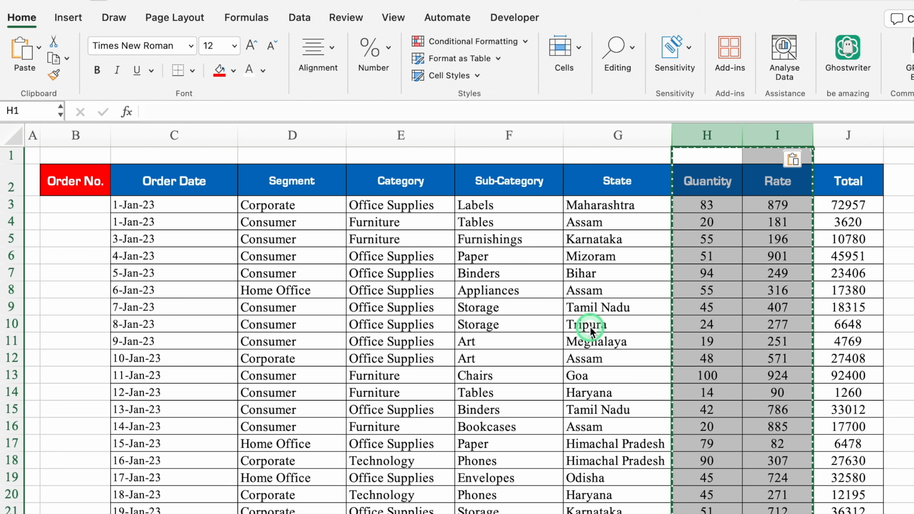
{"action": "left_click", "coordinate": [711, 204]}
{"action": "left_click", "coordinate": [766, 205]}
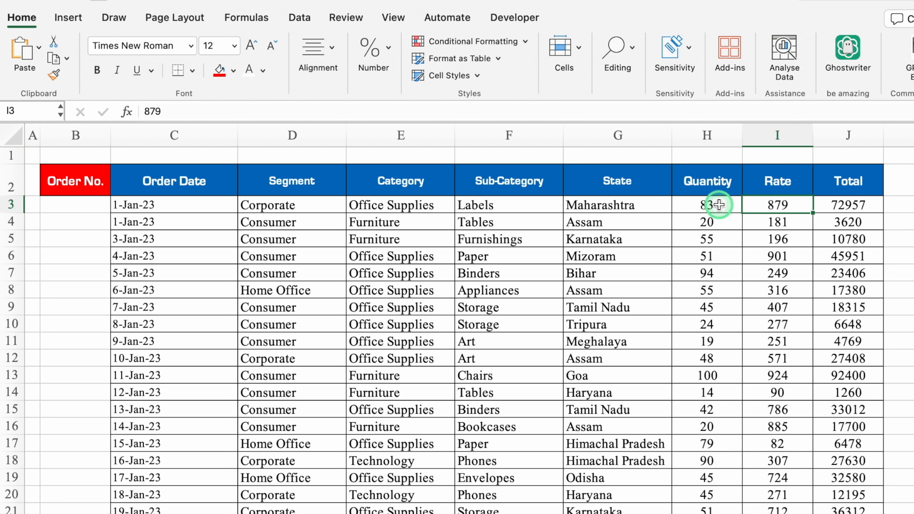
Step: Hide the gridlines on the data sheet
{"action": "left_click", "coordinate": [392, 17]}
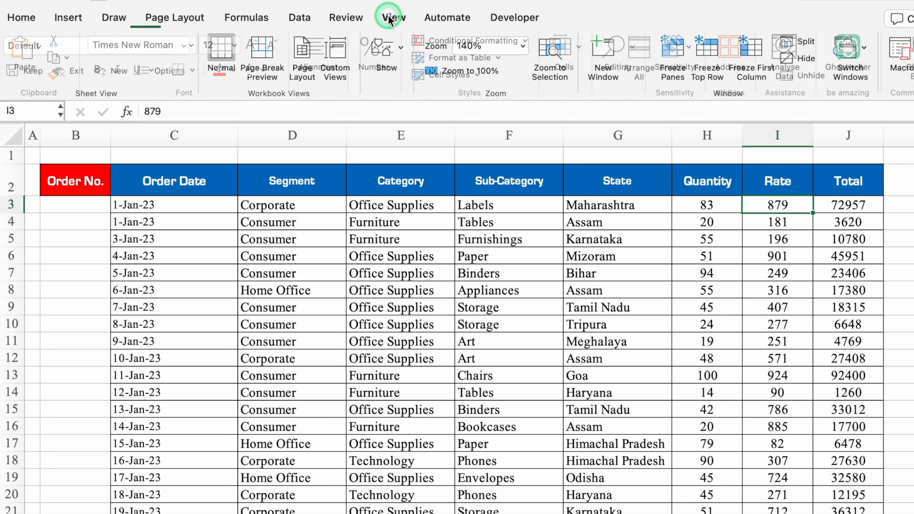
{"action": "left_click", "coordinate": [404, 54]}
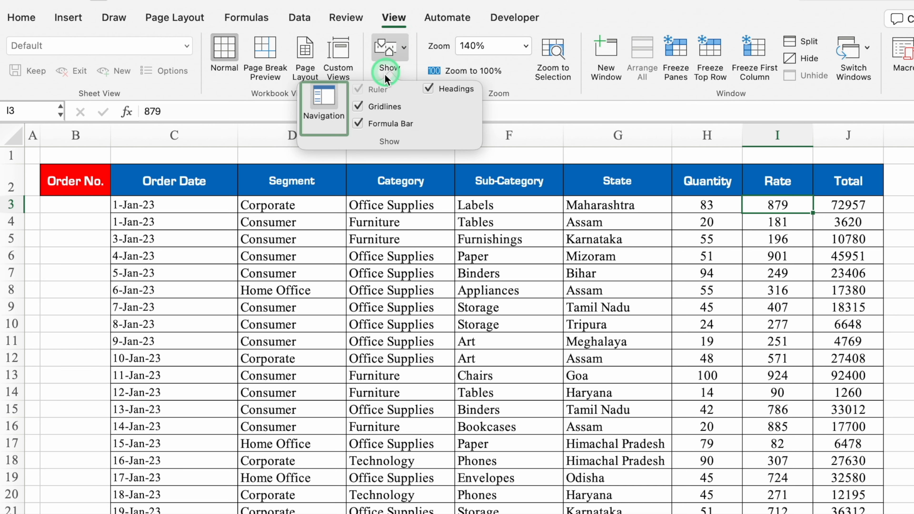
{"action": "left_click", "coordinate": [358, 107]}
Step: Start the Order No. formula in B3 with =LEFT(D3,3) to take the first three letters of the segment
{"action": "left_click", "coordinate": [88, 203]}
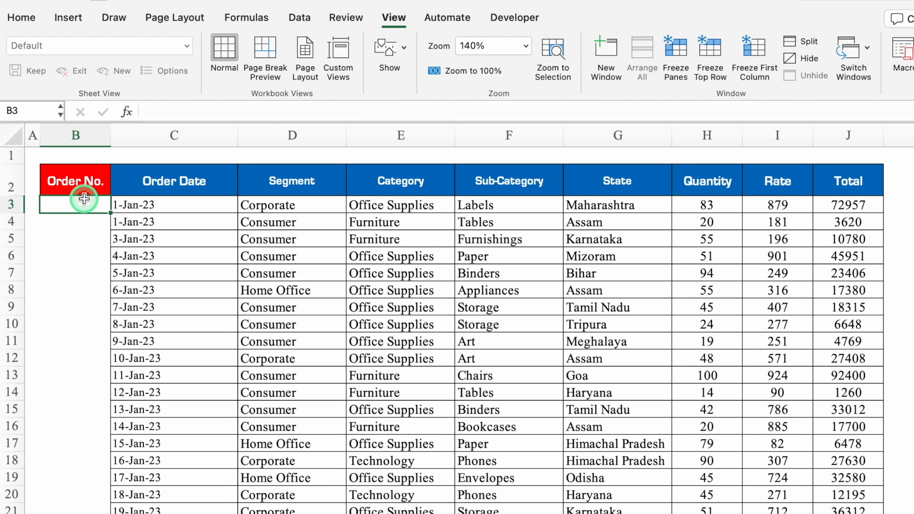
{"action": "type", "text": "="}
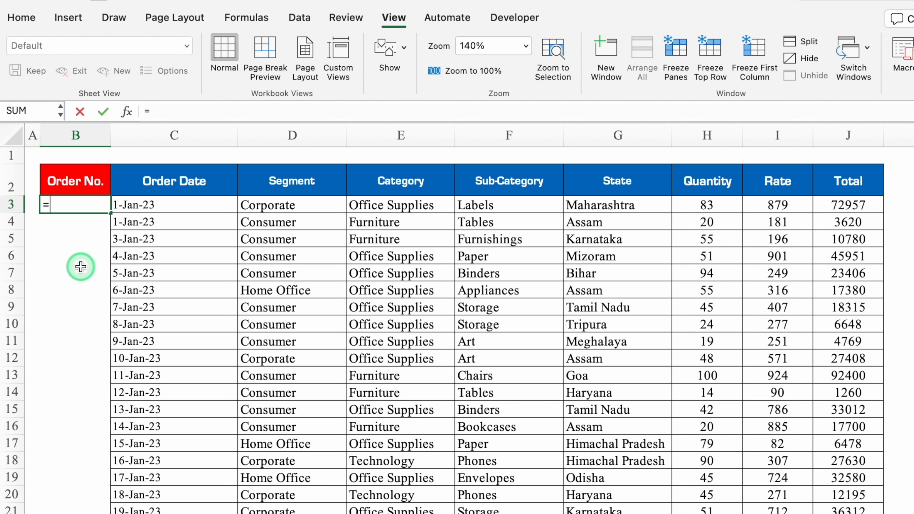
{"action": "type", "text": "left"}
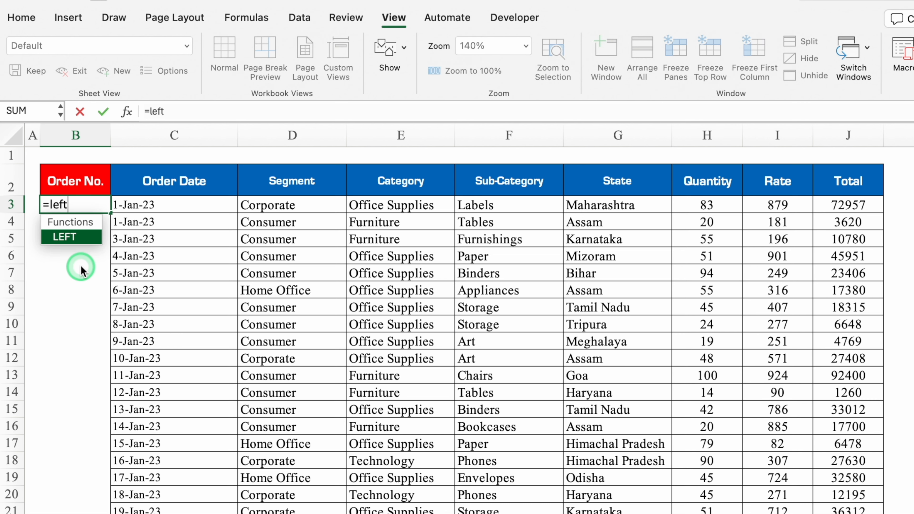
{"action": "double_click", "coordinate": [75, 242]}
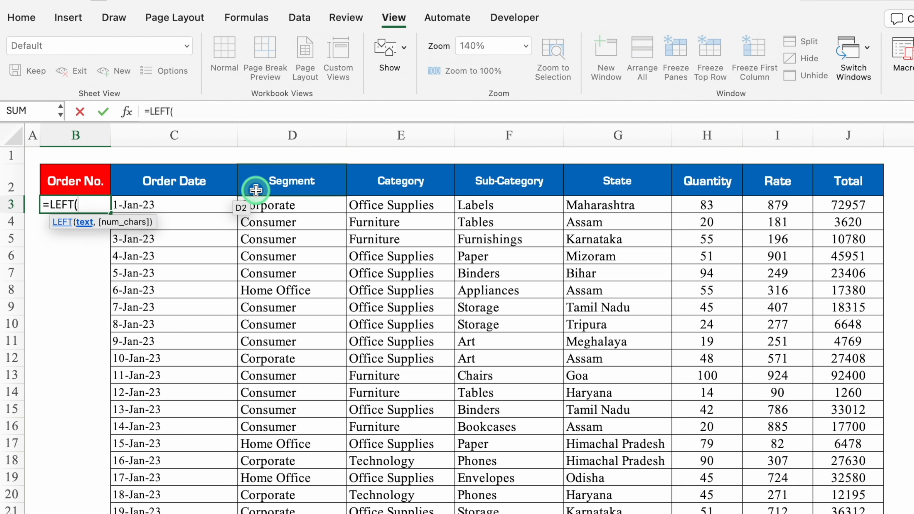
{"action": "left_click", "coordinate": [265, 202]}
{"action": "type", "text": ","}
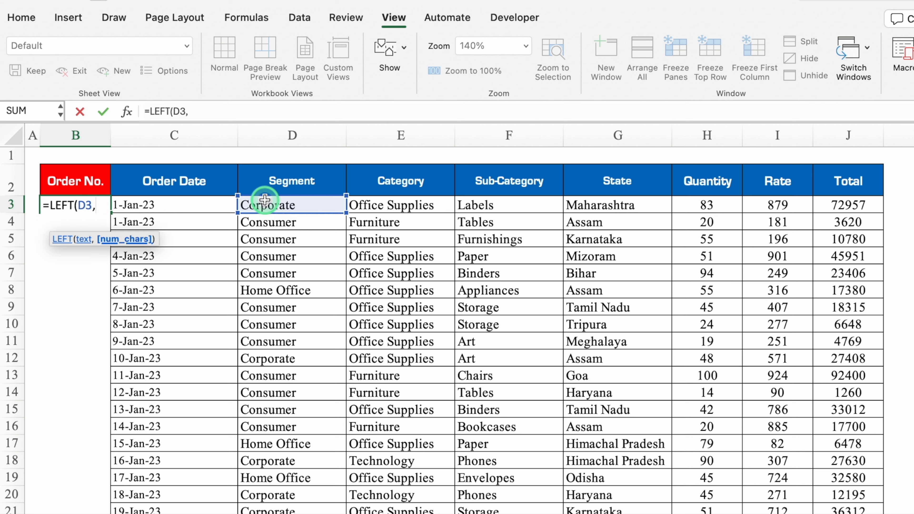
{"action": "type", "text": "3)"}
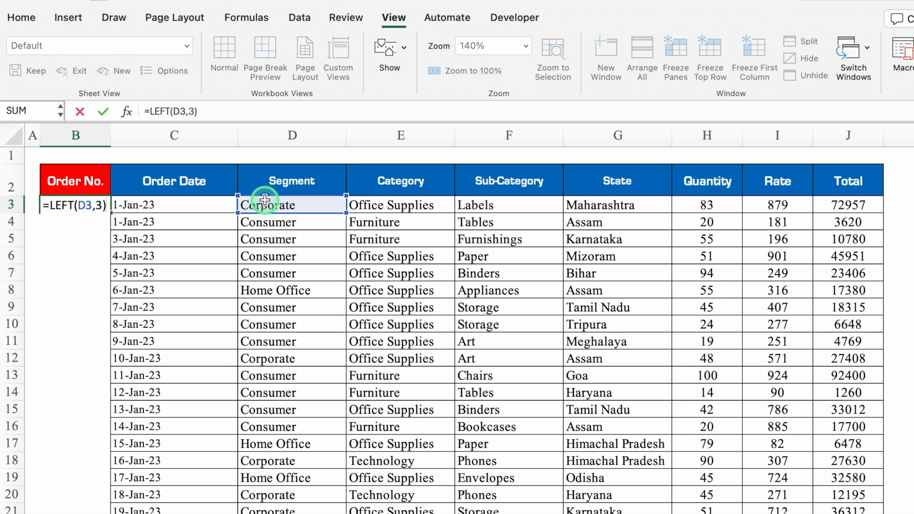
Step: Append &RIGHT(C3,1) to the B3 formula to add the last digit of the order date value
{"action": "type", "text": "&right"}
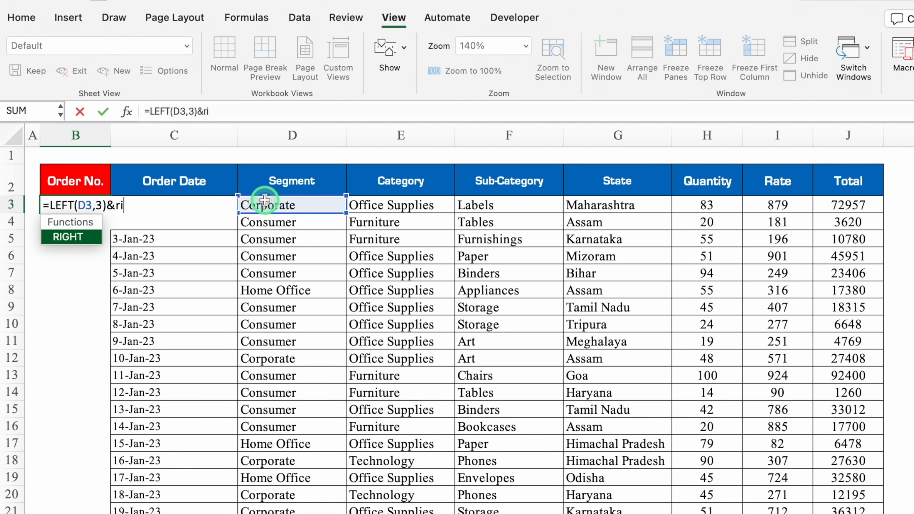
{"action": "double_click", "coordinate": [72, 240]}
{"action": "left_click", "coordinate": [268, 206]}
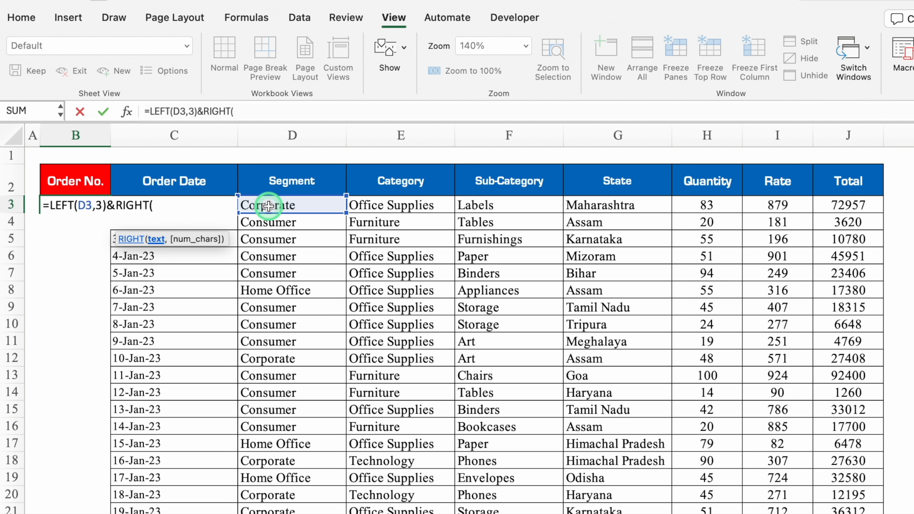
{"action": "left_click", "coordinate": [268, 206]}
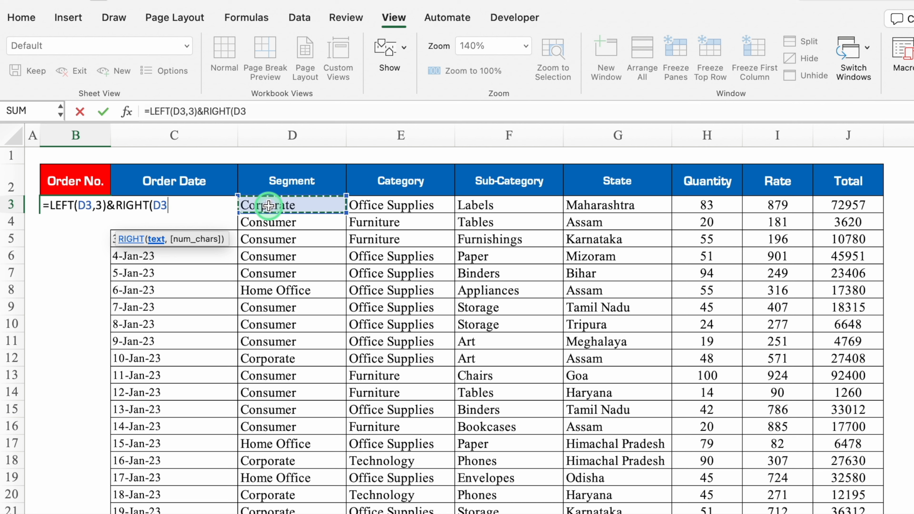
{"action": "key", "text": "Left"}
{"action": "type", "text": ","}
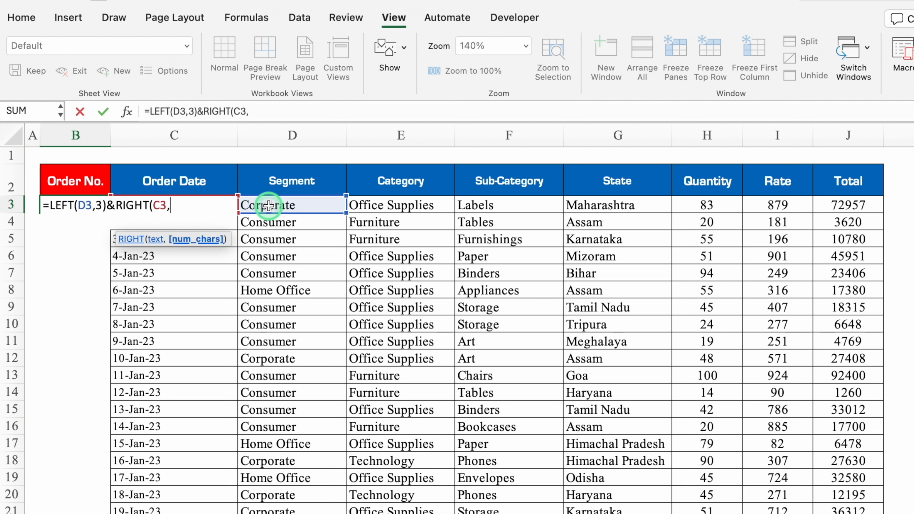
{"action": "type", "text": "1"}
{"action": "type", "text": ")&"}
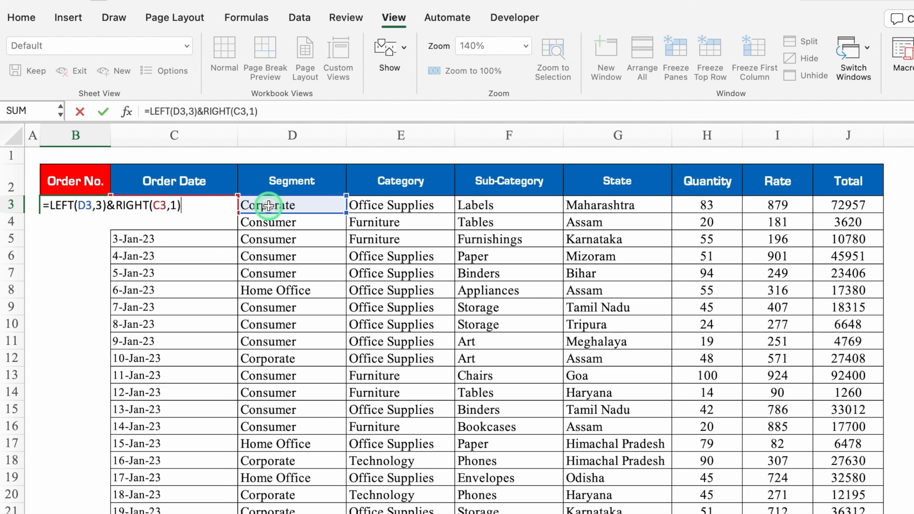
Step: Append &RIGHT(J3,1) to the B3 formula to add the last digit of the total, and commit it
{"action": "type", "text": "right"}
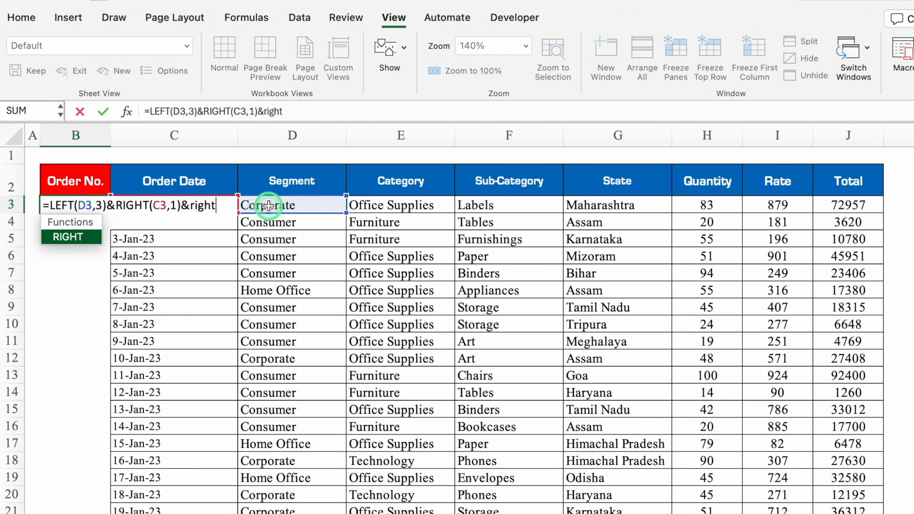
{"action": "double_click", "coordinate": [64, 237]}
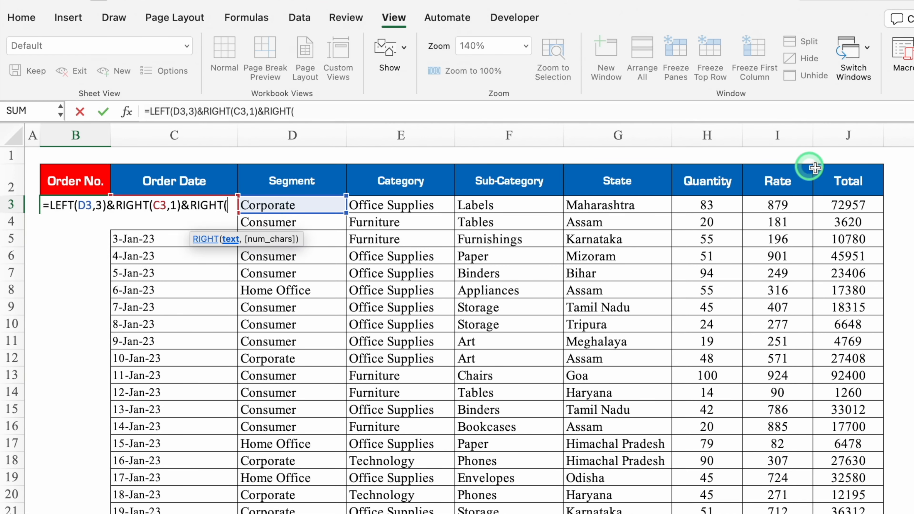
{"action": "left_click", "coordinate": [854, 206]}
{"action": "type", "text": ","}
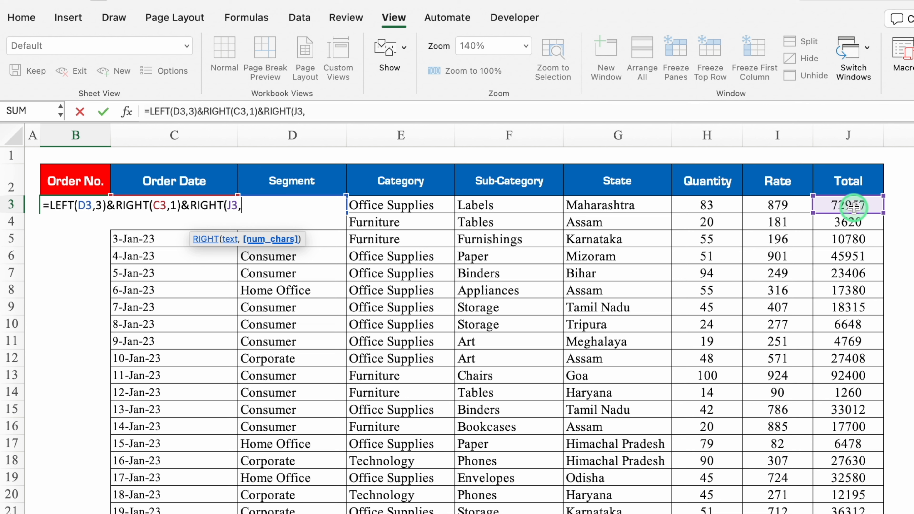
{"action": "type", "text": "1)"}
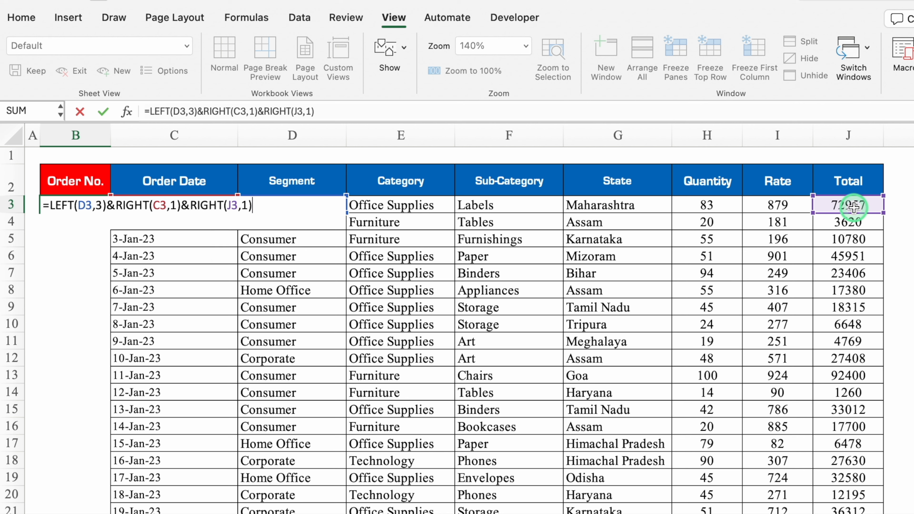
{"action": "key", "text": "Return"}
Step: Insert IF(J3="" at the beginning of the B3 formula to test whether the total is blank
{"action": "left_click", "coordinate": [89, 206]}
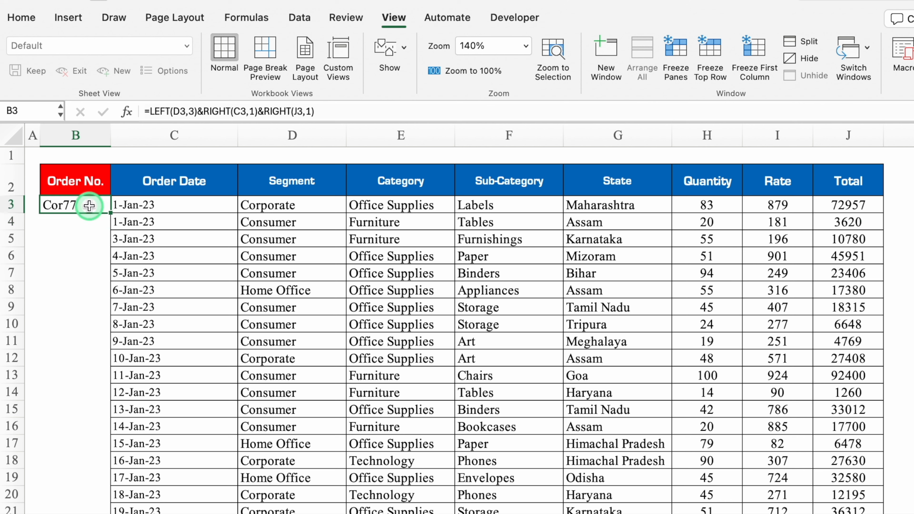
{"action": "left_click", "coordinate": [150, 111]}
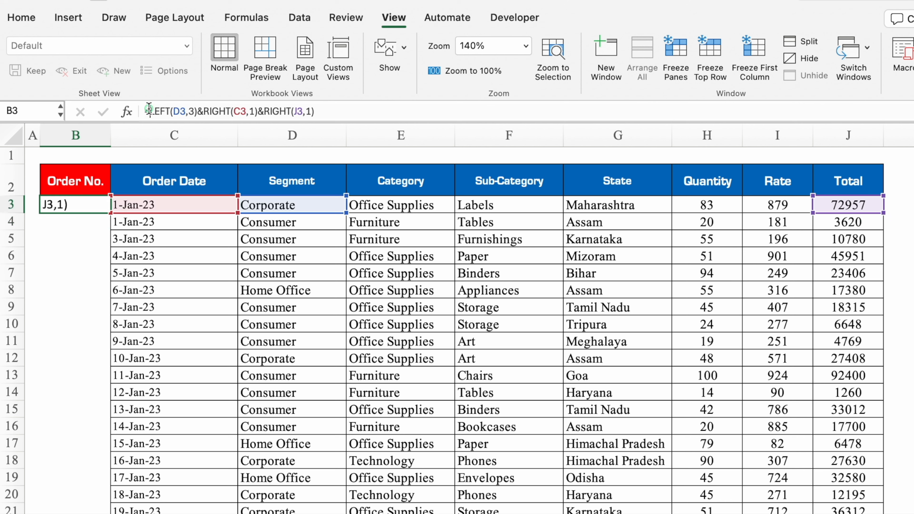
{"action": "type", "text": "i"}
{"action": "double_click", "coordinate": [161, 144]}
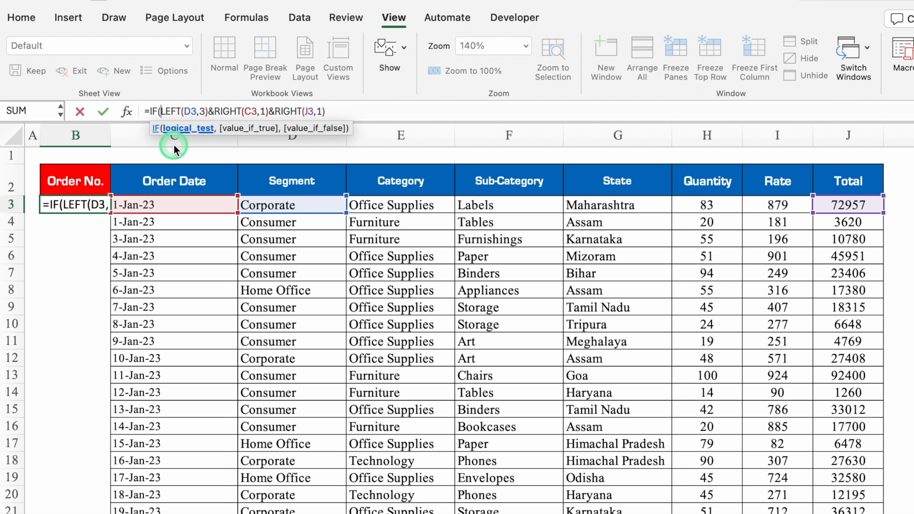
{"action": "left_click", "coordinate": [844, 204]}
{"action": "type", "text": "="}
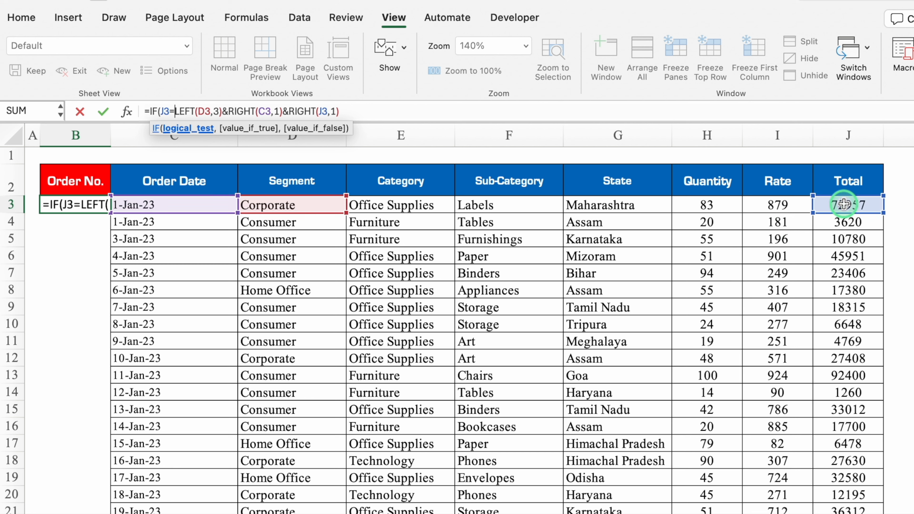
{"action": "type", "text": "\"\""}
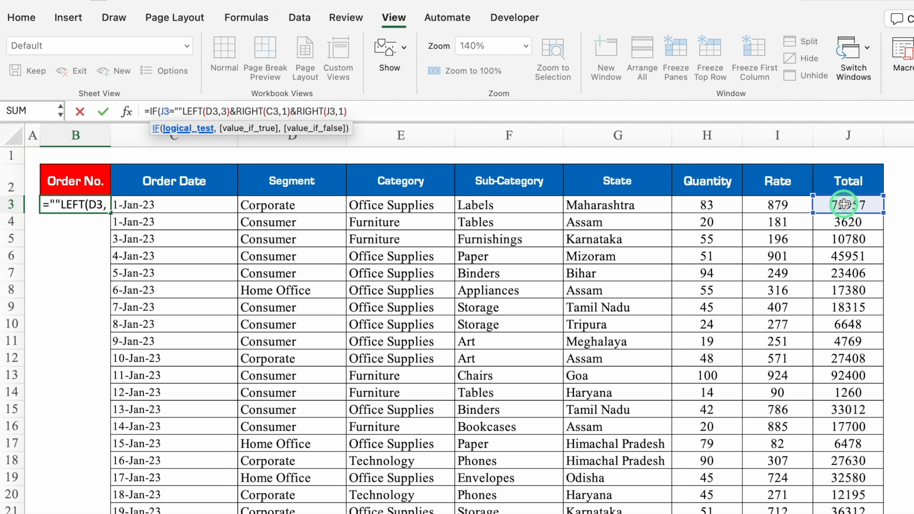
Step: Complete the B3 IF formula with "" as the true result and the existing expression as the false result, and fill it down the Order No. column
{"action": "type", "text": ",\"\""}
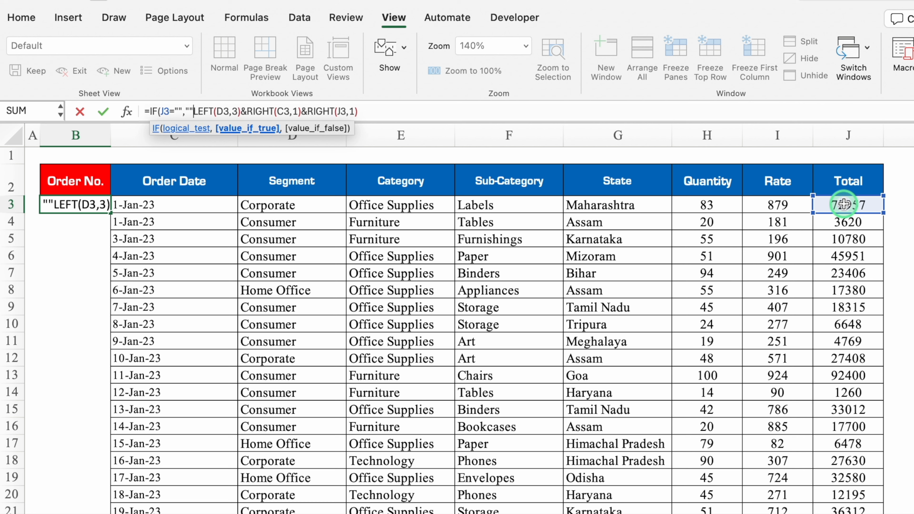
{"action": "type", "text": ","}
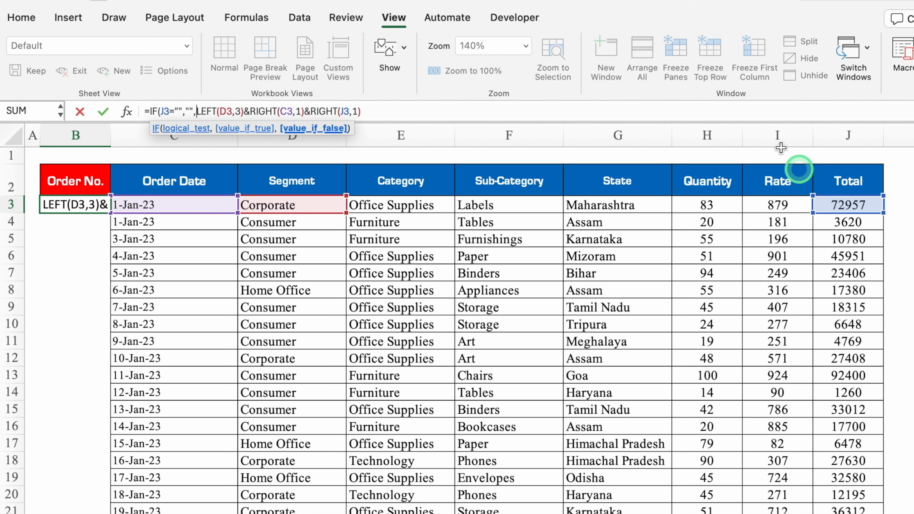
{"action": "left_click", "coordinate": [419, 111]}
{"action": "type", "text": ")"}
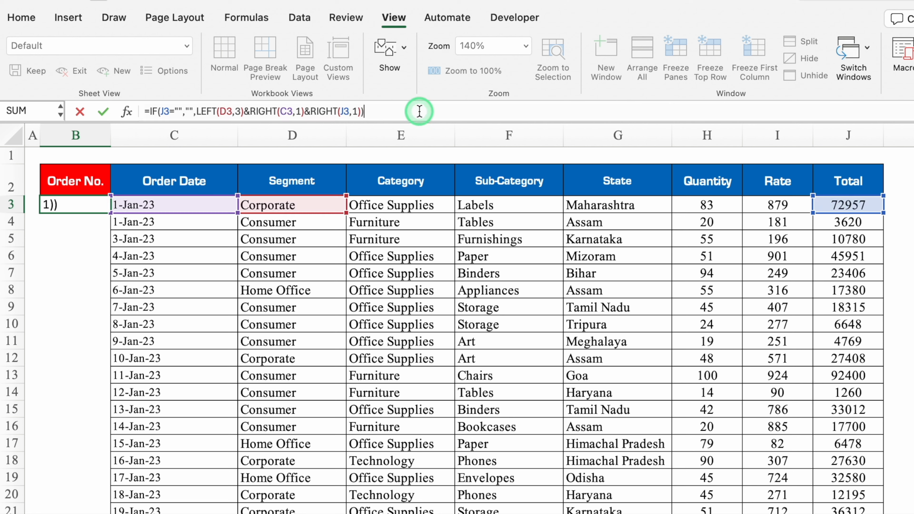
{"action": "key", "text": "Return"}
{"action": "left_click", "coordinate": [100, 206]}
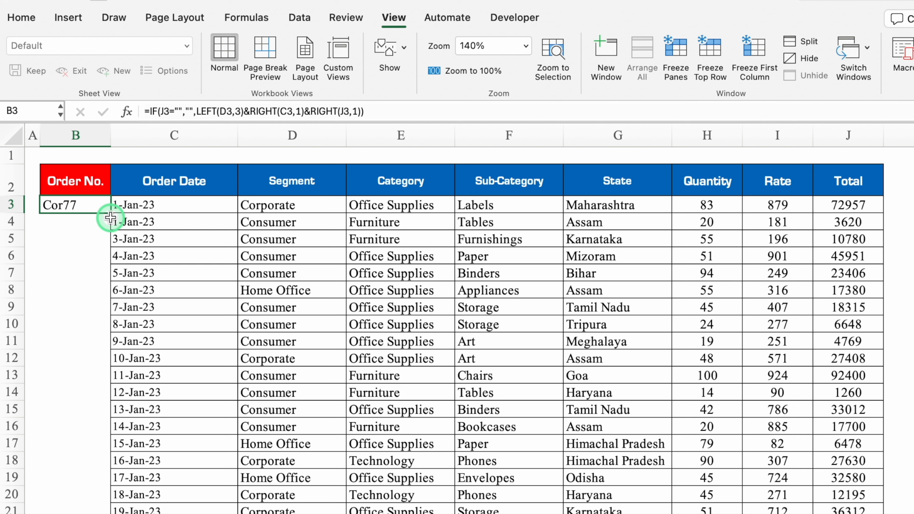
{"action": "double_click", "coordinate": [108, 213]}
Step: Freeze the panes at C3 so the header rows and the Order No. column stay fixed
{"action": "key", "text": "Right"}
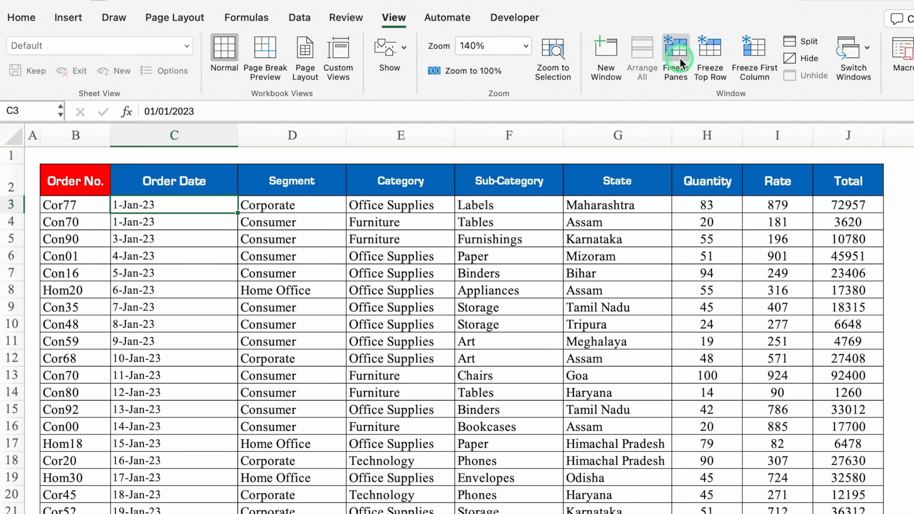
{"action": "left_click", "coordinate": [679, 50]}
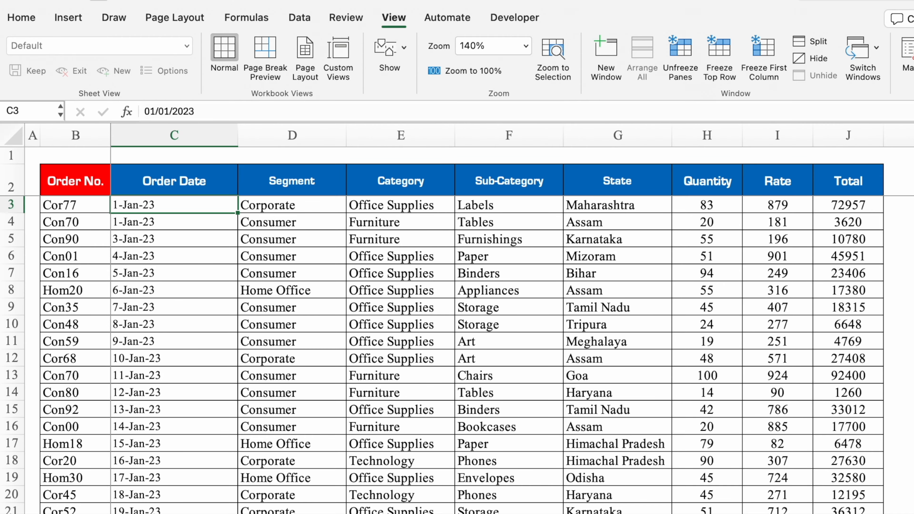
{"action": "scroll", "coordinate": [462, 355], "scroll_direction": "down", "scroll_amount": 20}
{"action": "scroll", "coordinate": [462, 355], "scroll_direction": "up", "scroll_amount": 20}
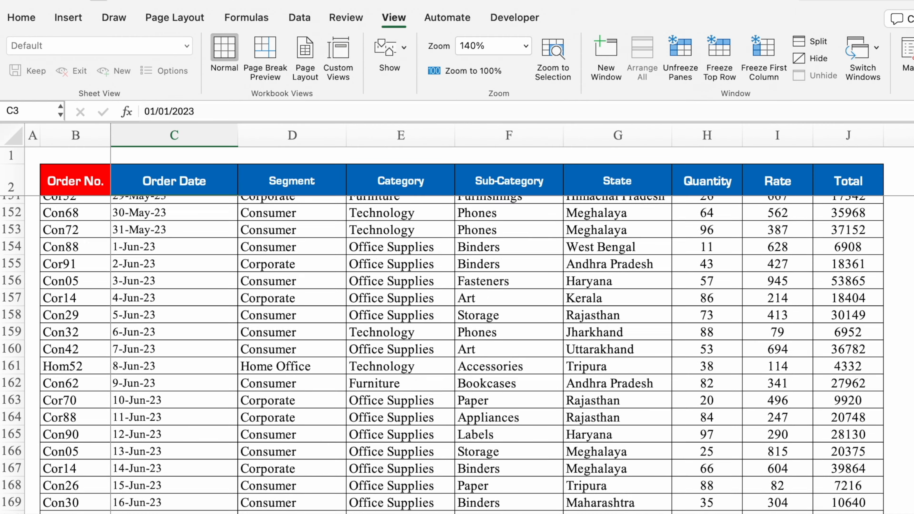
{"action": "scroll", "coordinate": [462, 355], "scroll_direction": "up", "scroll_amount": 8}
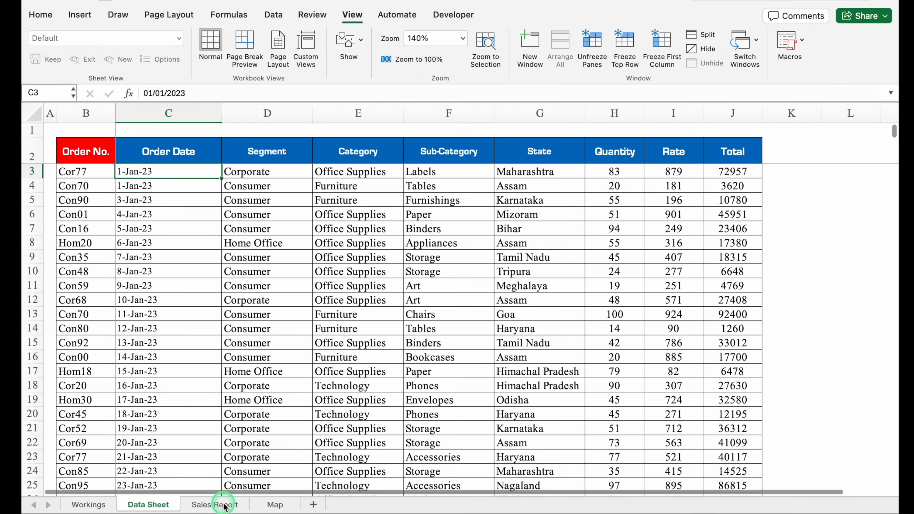
Step: Merge and centre F2:N2 on the Sales Report sheet for the report title
{"action": "left_click", "coordinate": [224, 505]}
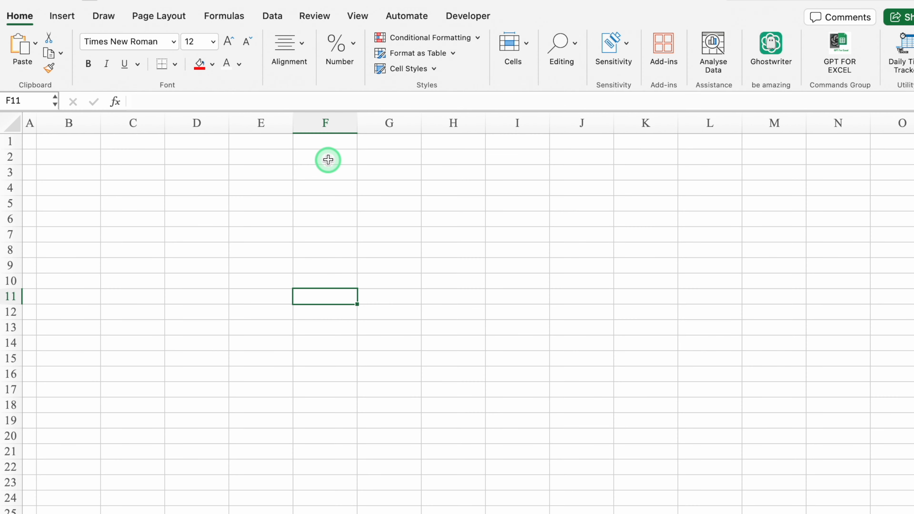
{"action": "left_click_drag", "start_coordinate": [326, 159], "coordinate": [839, 157]}
{"action": "left_click", "coordinate": [302, 44]}
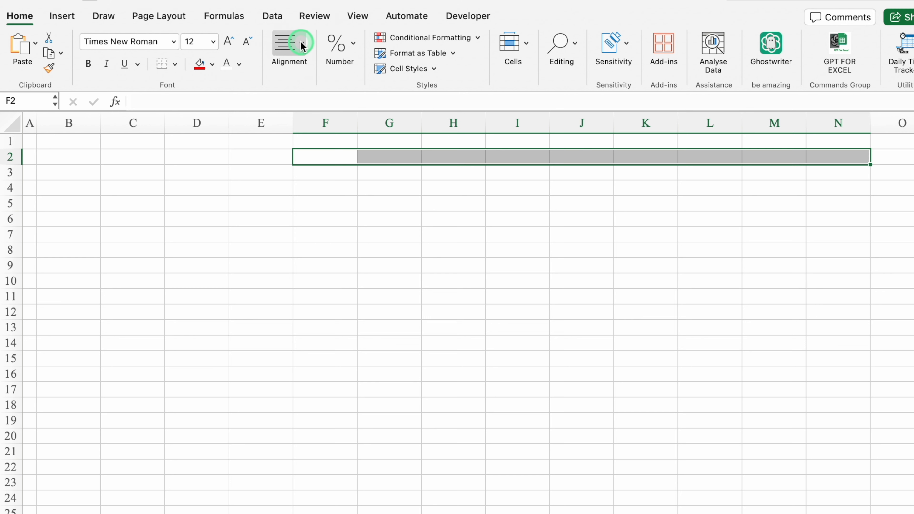
{"action": "left_click", "coordinate": [340, 108]}
Step: Give the merged title cell F2 an orange fill and a black font colour
{"action": "left_click", "coordinate": [213, 64]}
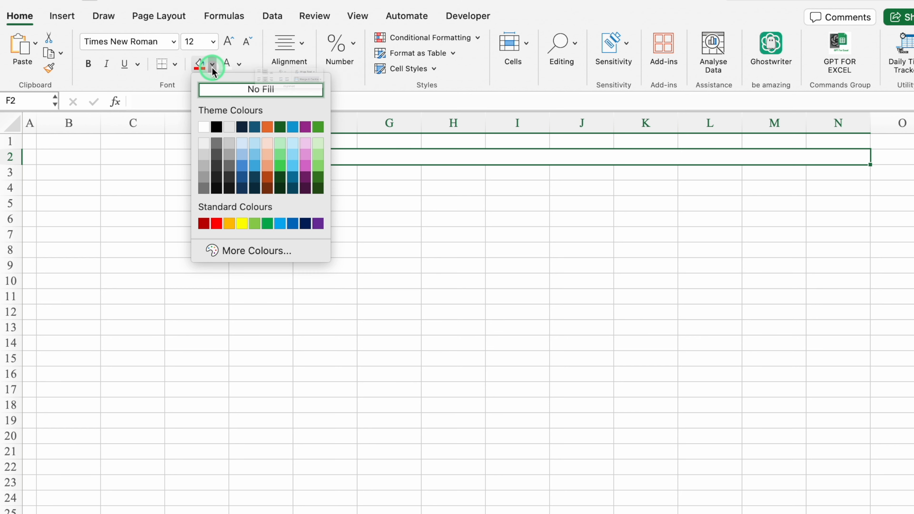
{"action": "left_click", "coordinate": [229, 224]}
{"action": "left_click", "coordinate": [240, 63]}
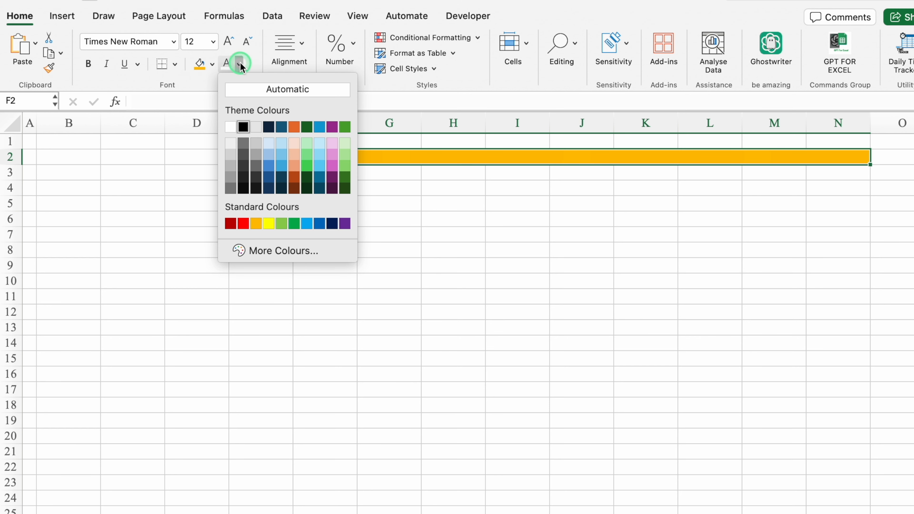
{"action": "left_click", "coordinate": [243, 127]}
Step: Make row 2 about twice as tall and set its font to Eurostile, size 22
{"action": "left_click_drag", "start_coordinate": [10, 165], "coordinate": [10, 181]}
{"action": "left_click", "coordinate": [11, 163]}
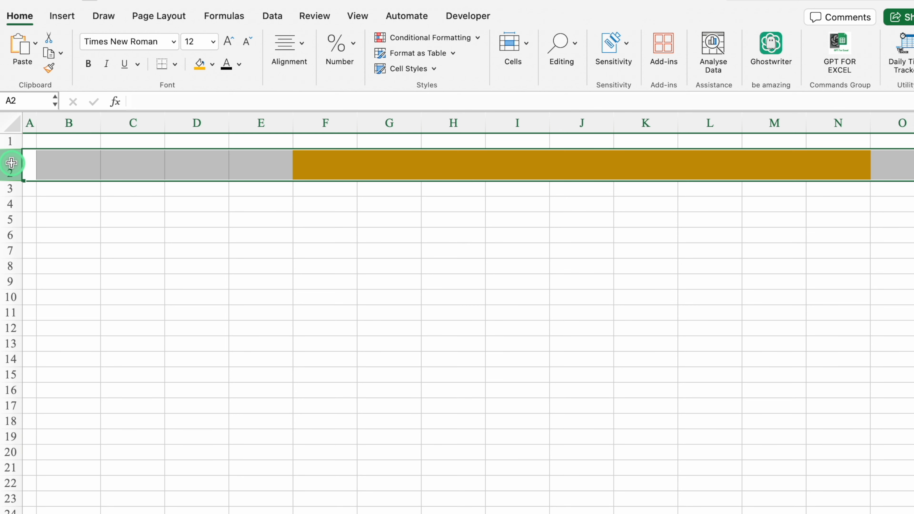
{"action": "left_click", "coordinate": [174, 42]}
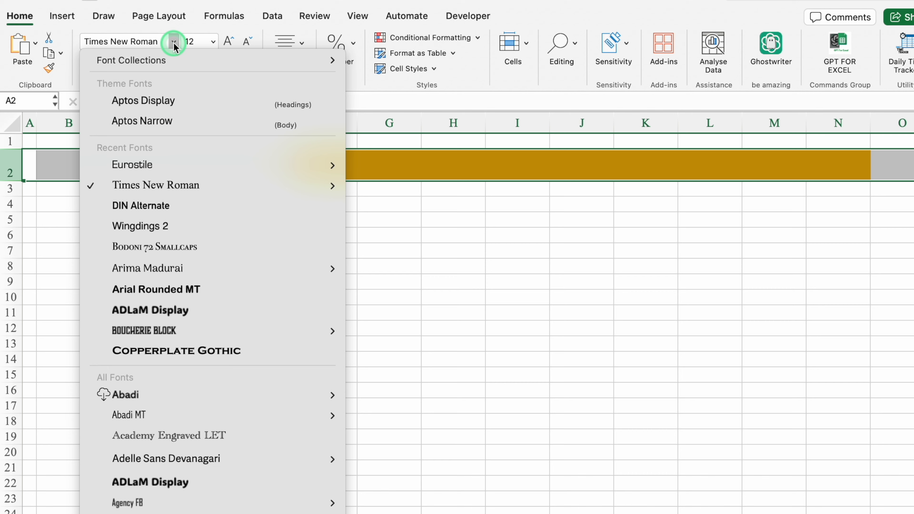
{"action": "mouse_move", "coordinate": [163, 164]}
{"action": "left_click", "coordinate": [373, 208]}
{"action": "left_click", "coordinate": [213, 41]}
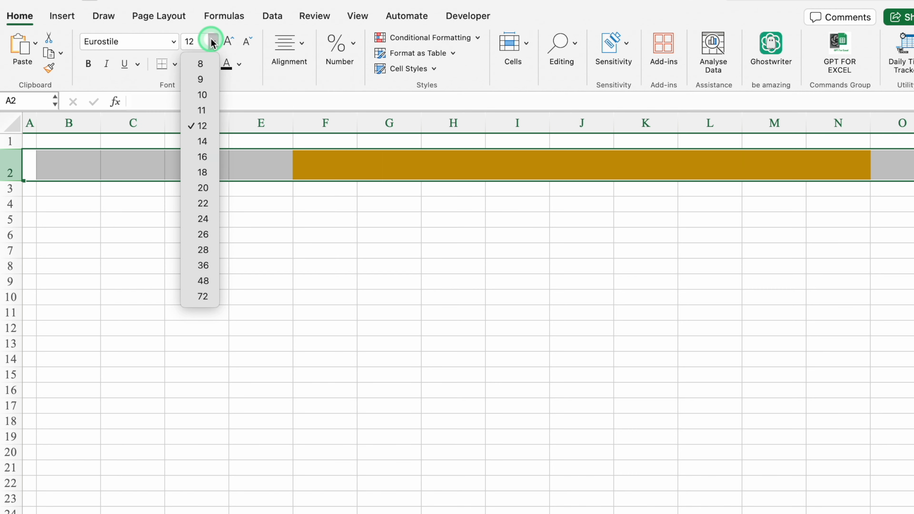
{"action": "left_click", "coordinate": [203, 203]}
Step: Add borders to the merged title cell and enter "Sales Report - Region and Category wise"
{"action": "left_click", "coordinate": [371, 174]}
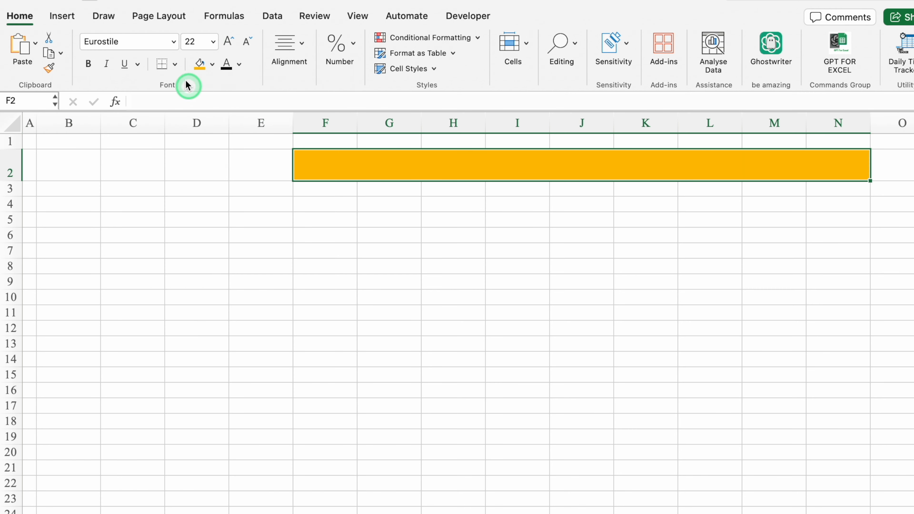
{"action": "left_click", "coordinate": [175, 64]}
{"action": "left_click", "coordinate": [200, 195]}
{"action": "type", "text": "S"}
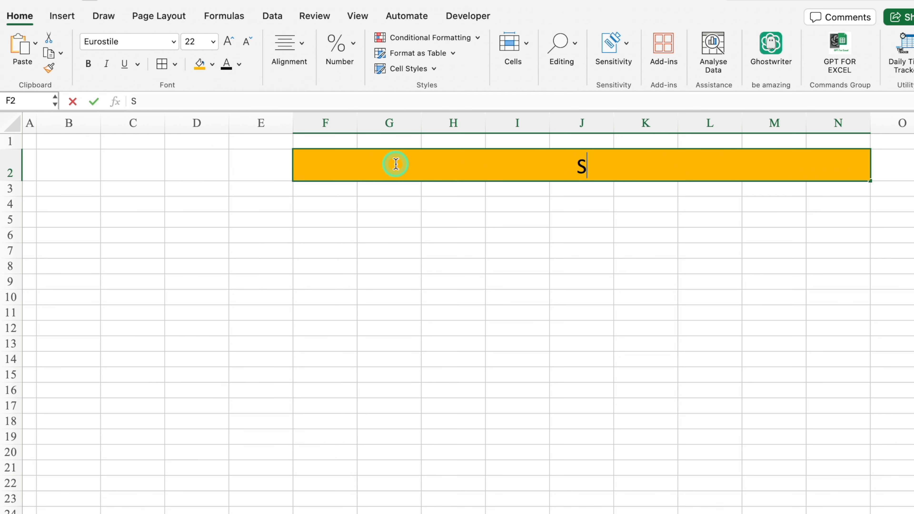
{"action": "type", "text": "ales Report - Region and Category wise"}
{"action": "left_click", "coordinate": [378, 230]}
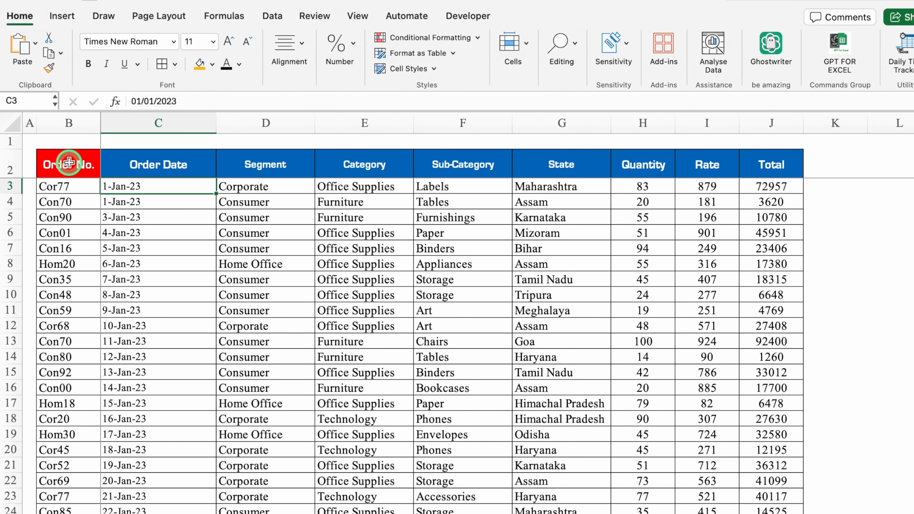
Step: Copy the header row B2:J2 from the Data Sheet, from Order No. through Total
{"action": "left_click", "coordinate": [69, 163]}
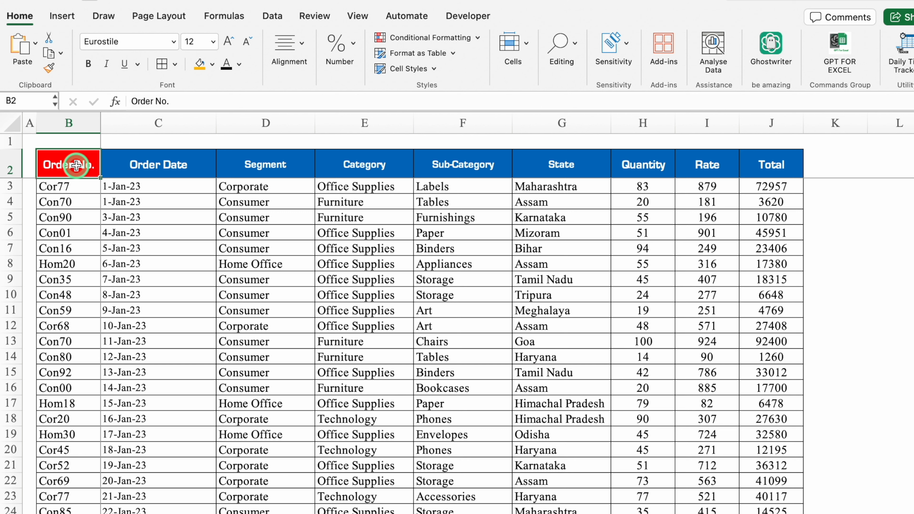
{"action": "key", "text": "ctrl+shift+Right"}
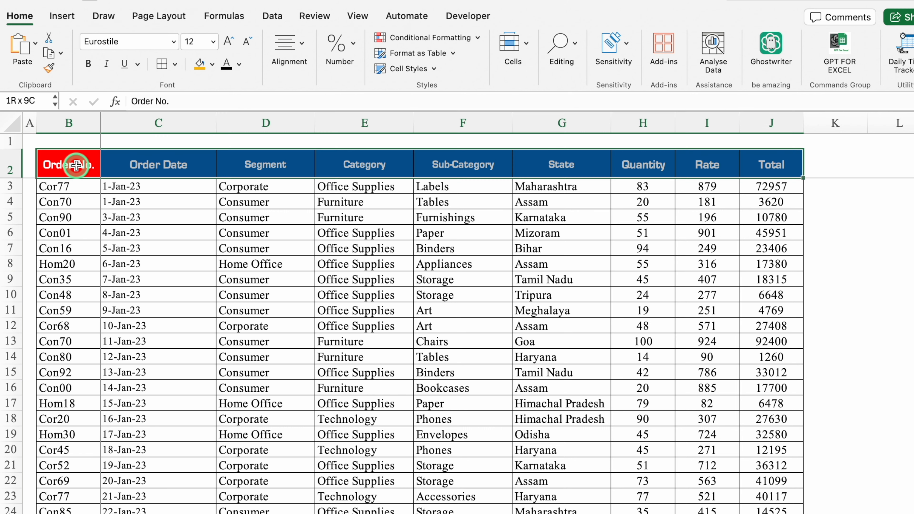
{"action": "key", "text": "ctrl+c"}
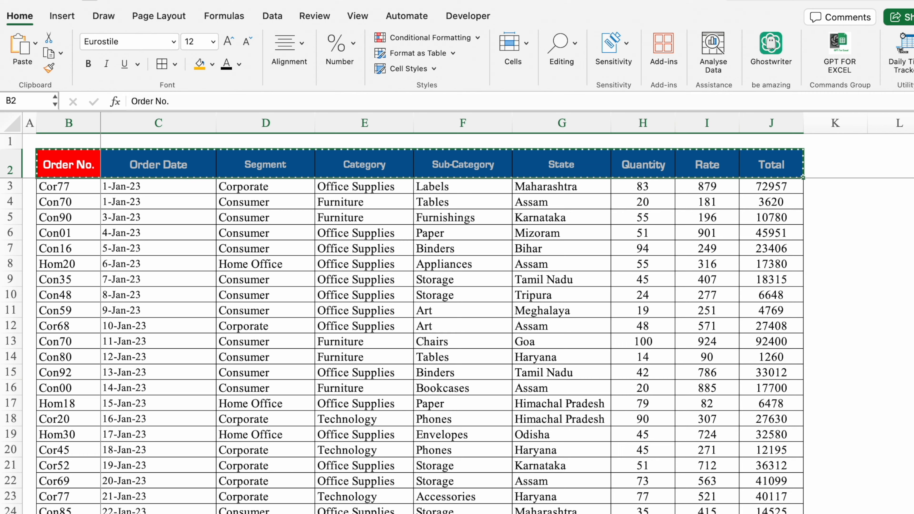
Step: Shrink row 3 on the Sales Report sheet to a thin spacer and paste the copied headers starting at F4
{"action": "left_click", "coordinate": [218, 512]}
{"action": "left_click", "coordinate": [328, 189]}
{"action": "left_click_drag", "start_coordinate": [19, 195], "coordinate": [17, 189]}
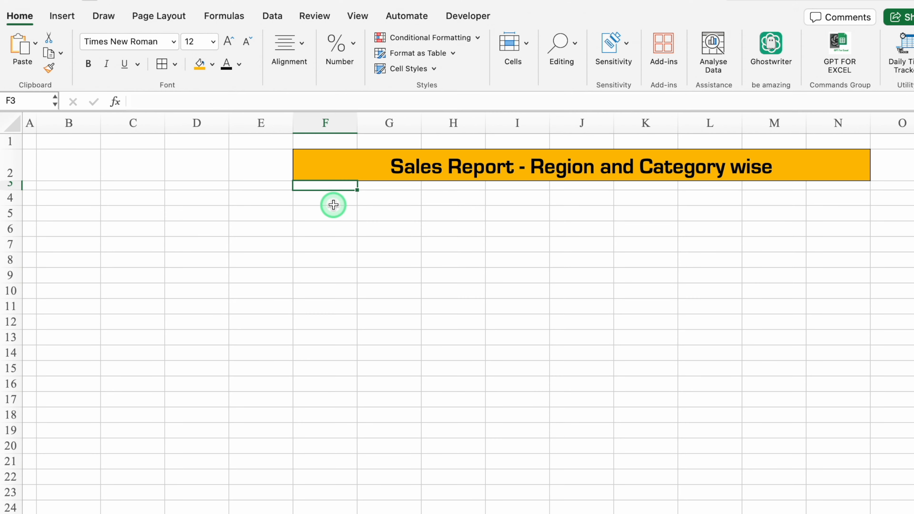
{"action": "left_click", "coordinate": [330, 198]}
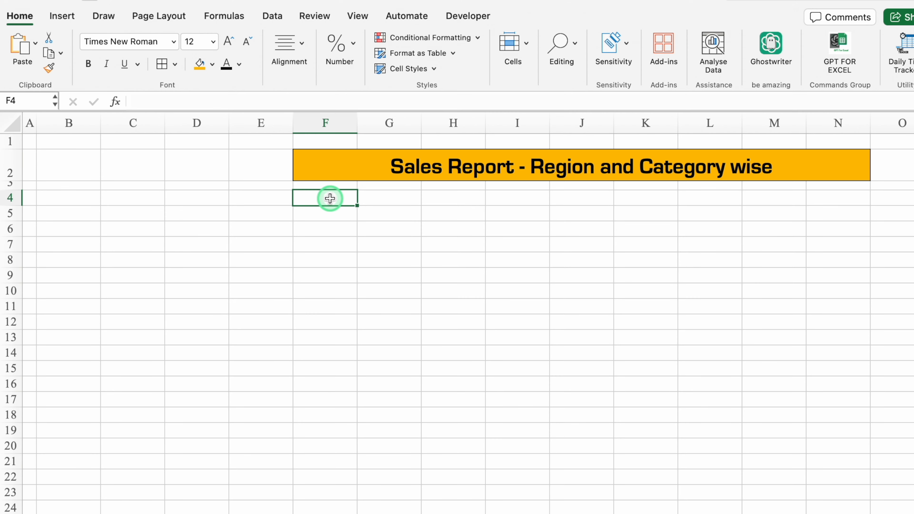
{"action": "key", "text": "super+v"}
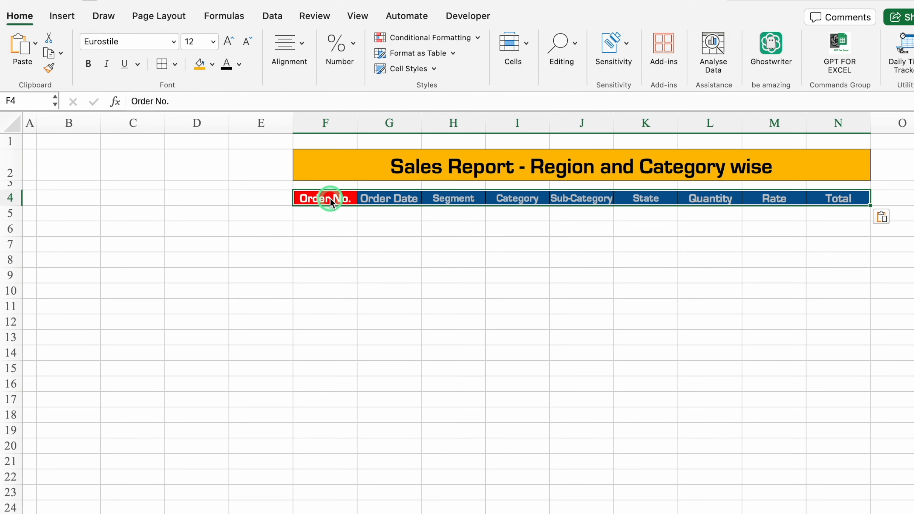
Step: Adjust the report layout by making row 4 taller, narrowing column E and widening the Sub-Category column J
{"action": "left_click_drag", "start_coordinate": [10, 205], "coordinate": [10, 216]}
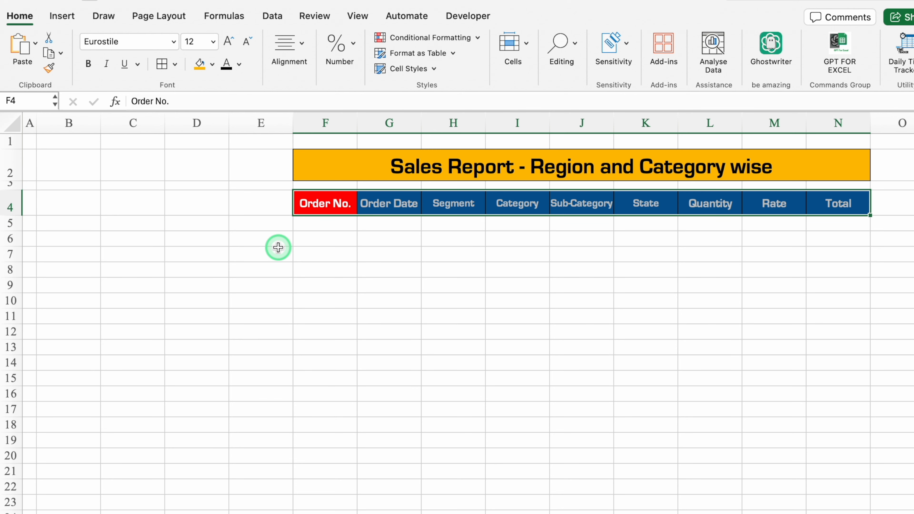
{"action": "left_click_drag", "start_coordinate": [293, 124], "coordinate": [241, 129]}
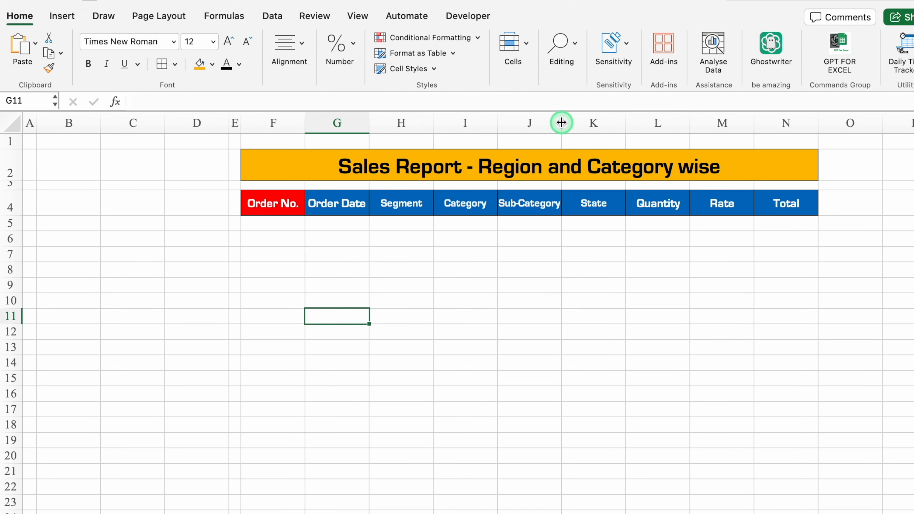
{"action": "left_click_drag", "start_coordinate": [561, 123], "coordinate": [584, 129]}
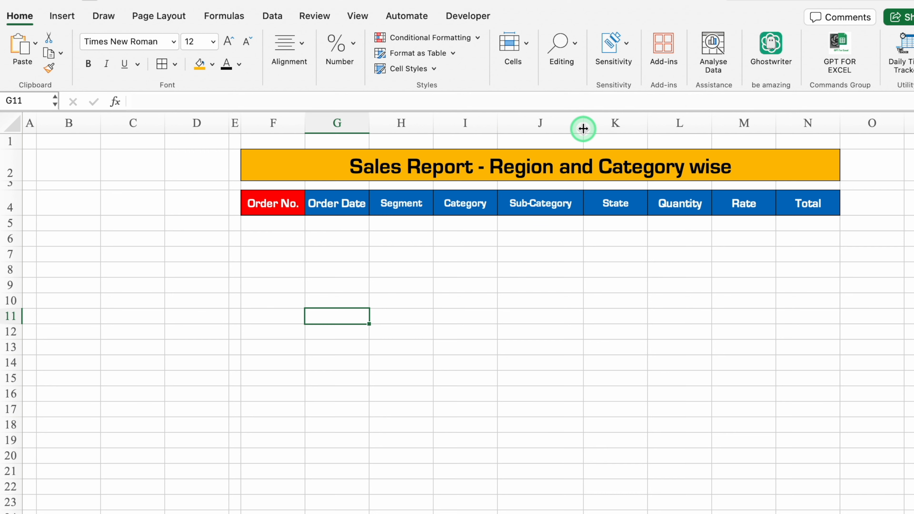
Step: Insert a flowchart Alternative Process shape, 1" wide and 0.67" high, over columns B and C beside the header row
{"action": "left_click", "coordinate": [62, 16]}
{"action": "left_click", "coordinate": [215, 38]}
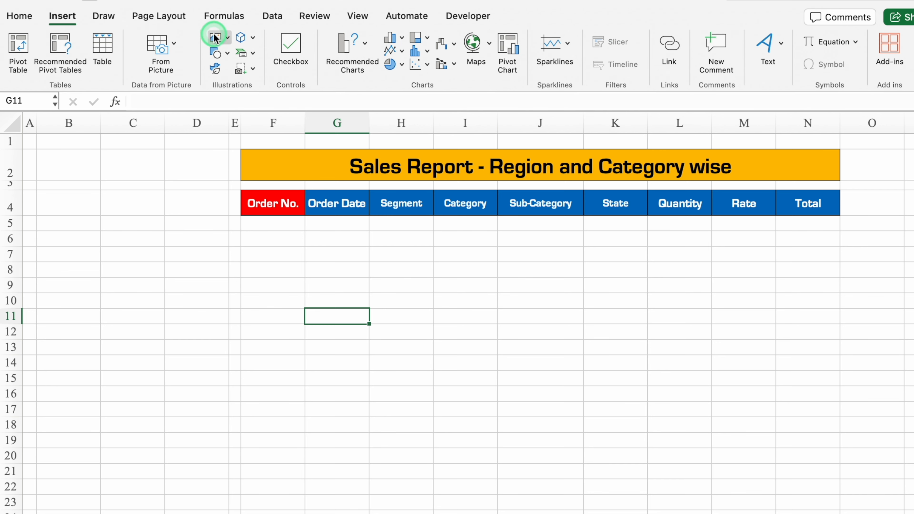
{"action": "left_click", "coordinate": [217, 53]}
{"action": "left_click_drag", "start_coordinate": [568, 112], "coordinate": [566, 235]}
{"action": "left_click", "coordinate": [251, 299]}
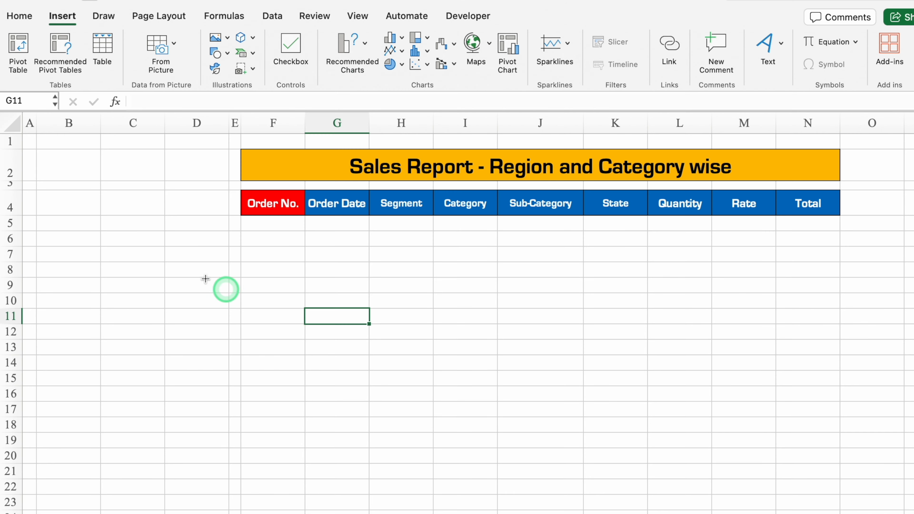
{"action": "left_click", "coordinate": [66, 188]}
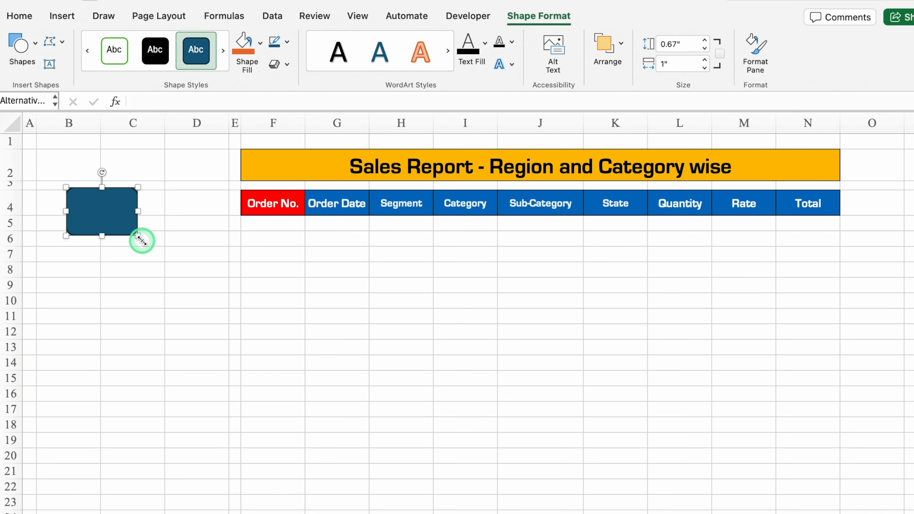
Step: Resize the shape to 0.5" high and 2.59" wide across B2:D2 and apply a Dark Variations gradient with a darker centre
{"action": "left_click_drag", "start_coordinate": [141, 241], "coordinate": [224, 236]}
{"action": "left_click_drag", "start_coordinate": [66, 211], "coordinate": [38, 211]}
{"action": "left_click_drag", "start_coordinate": [130, 236], "coordinate": [162, 168]}
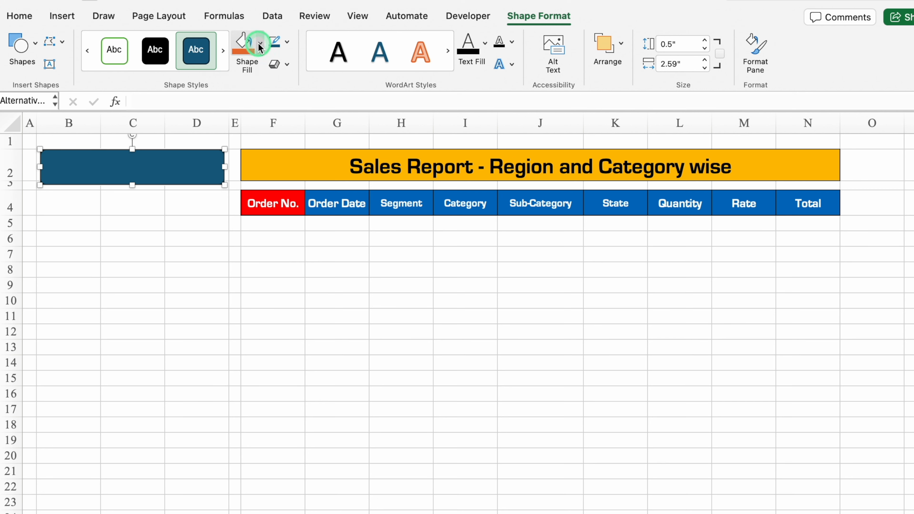
{"action": "left_click", "coordinate": [260, 47]}
{"action": "mouse_move", "coordinate": [294, 285]}
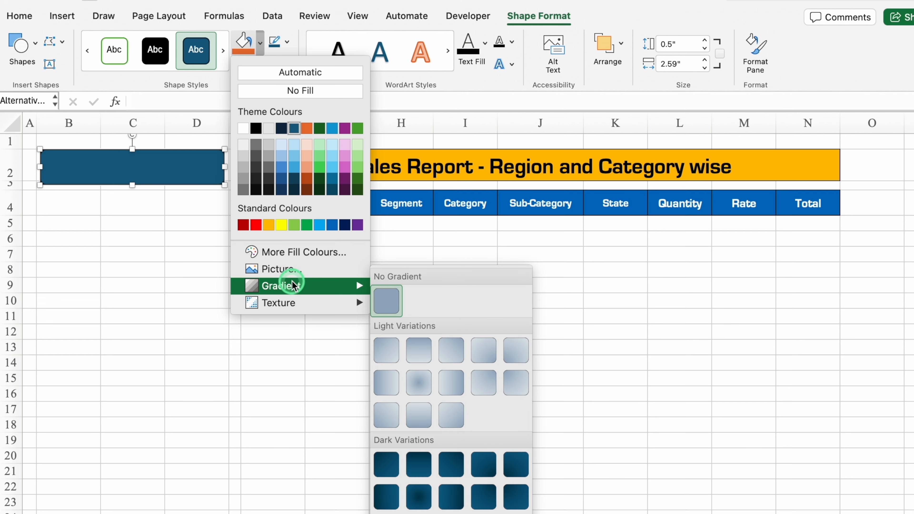
{"action": "left_click", "coordinate": [419, 495]}
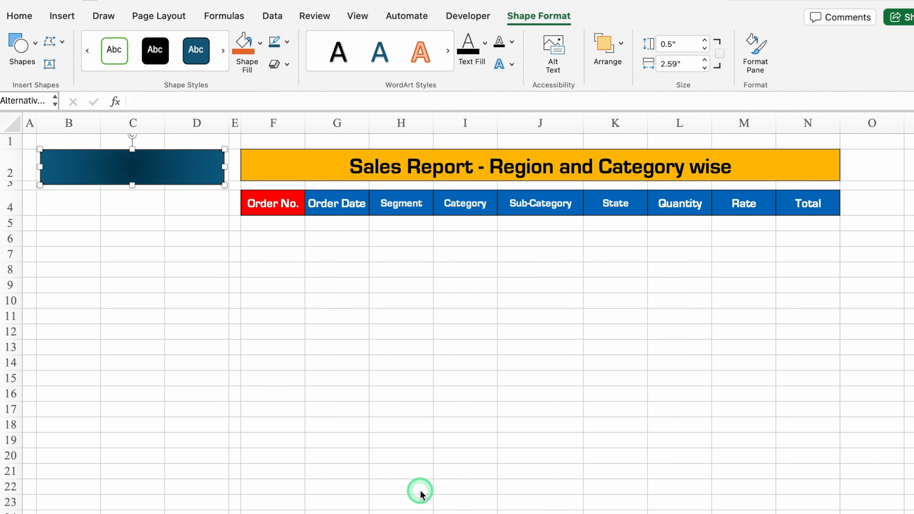
Step: Add a black shadow to the gradient-filled shape
{"action": "double_click", "coordinate": [169, 168]}
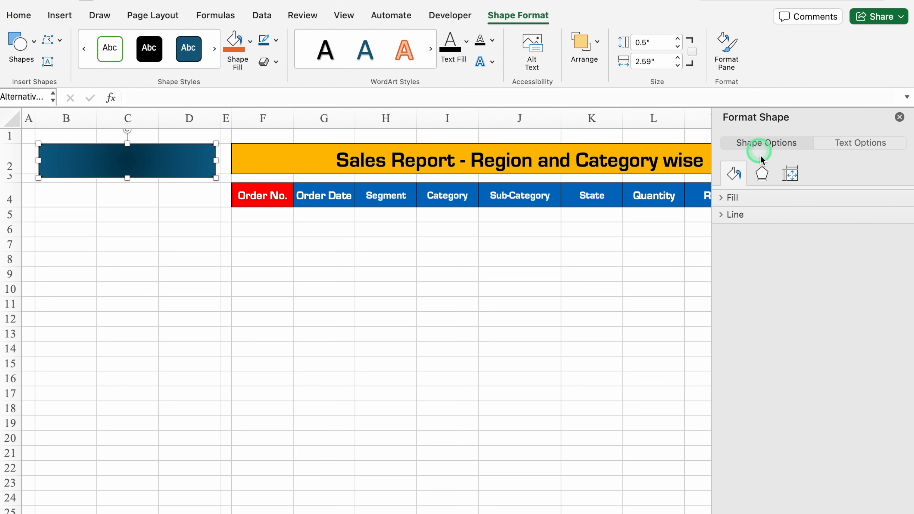
{"action": "left_click", "coordinate": [764, 174]}
{"action": "left_click", "coordinate": [747, 198]}
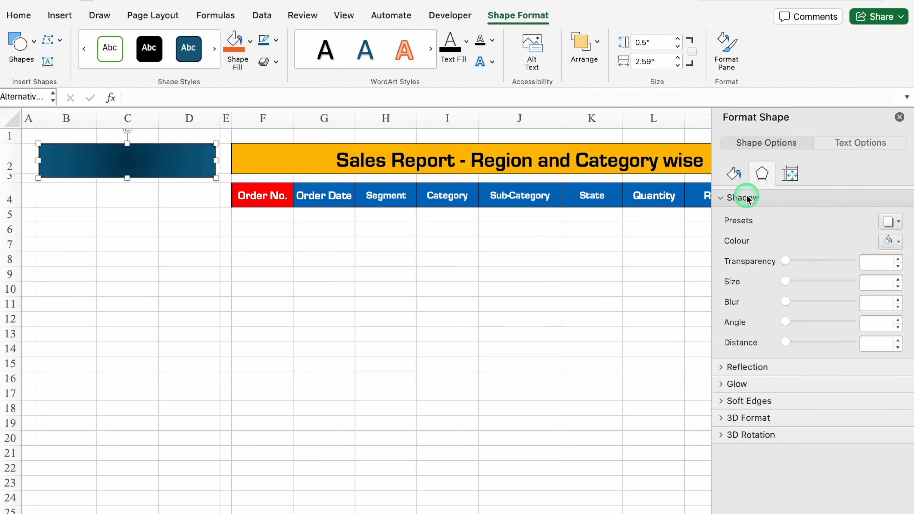
{"action": "left_click", "coordinate": [898, 240]}
{"action": "left_click", "coordinate": [819, 277]}
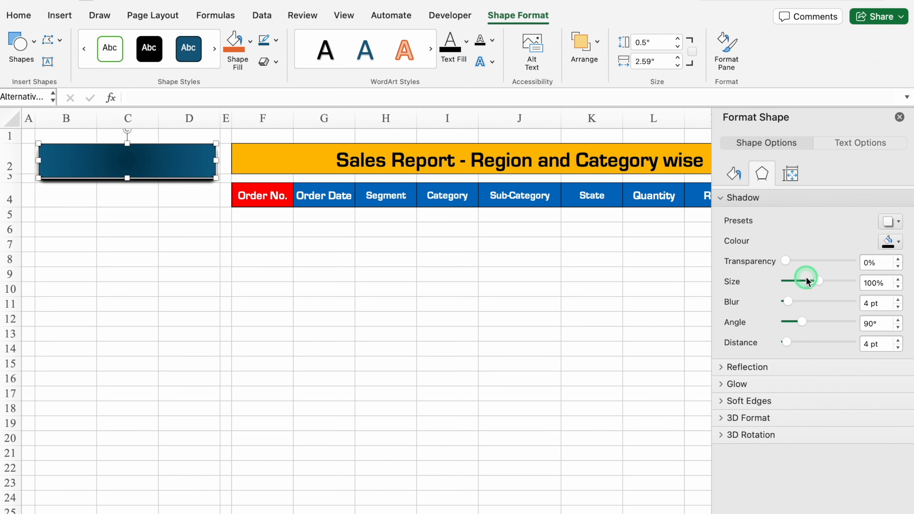
{"action": "left_click", "coordinate": [897, 117]}
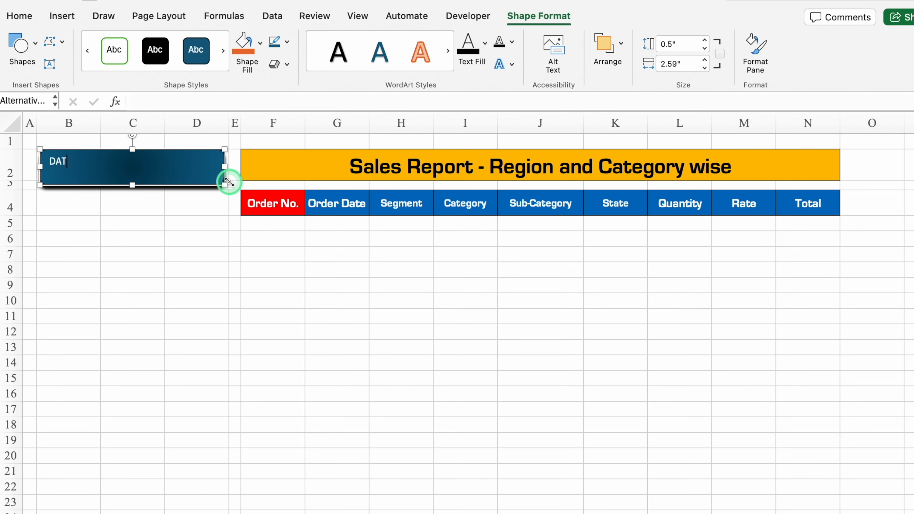
Step: Label the shape DATE and centre the text both vertically and horizontally
{"action": "type", "text": "E"}
{"action": "left_click", "coordinate": [156, 173]}
{"action": "left_click", "coordinate": [22, 17]}
{"action": "left_click", "coordinate": [299, 47]}
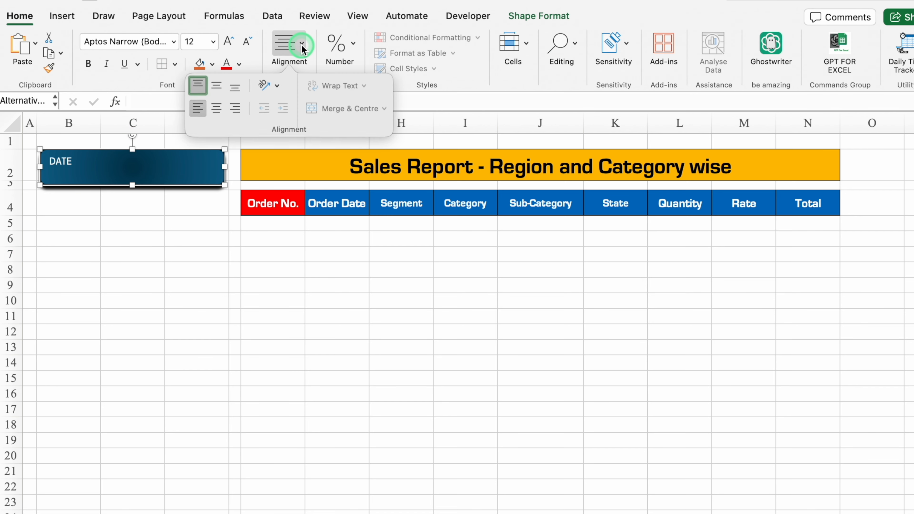
{"action": "left_click", "coordinate": [219, 86]}
{"action": "left_click", "coordinate": [217, 107]}
Step: Set the DATE label's font to bold Eurostile at 22 pt
{"action": "left_click", "coordinate": [175, 44]}
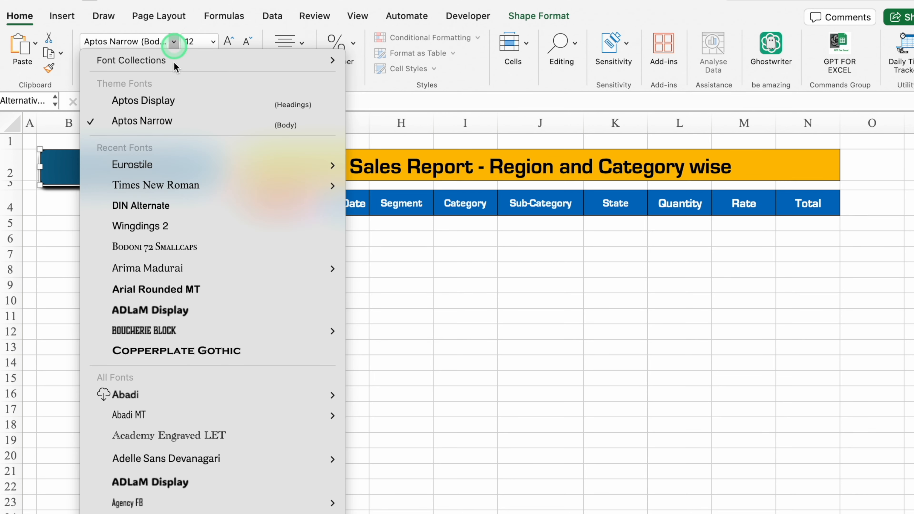
{"action": "left_click", "coordinate": [375, 206]}
{"action": "left_click", "coordinate": [227, 44]}
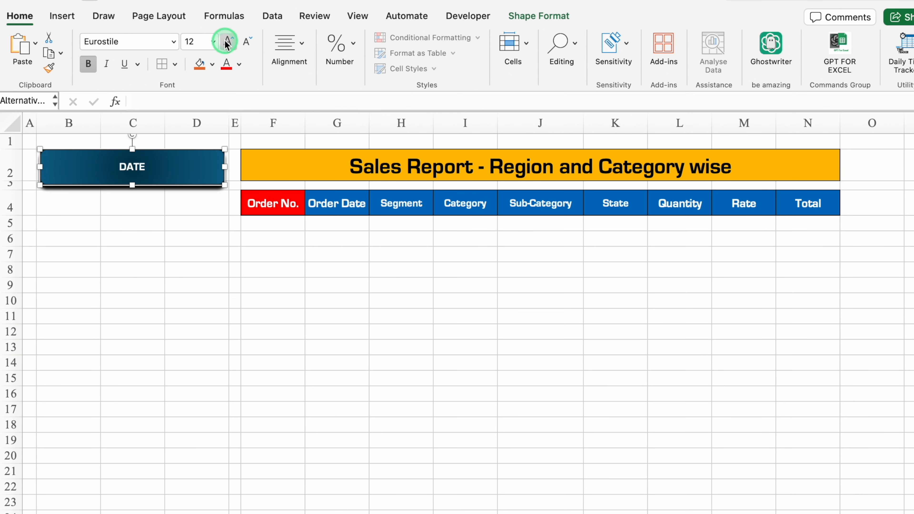
{"action": "left_click", "coordinate": [227, 44]}
{"action": "left_click", "coordinate": [227, 44]}
{"action": "left_click", "coordinate": [227, 44]}
{"action": "left_click", "coordinate": [228, 44]}
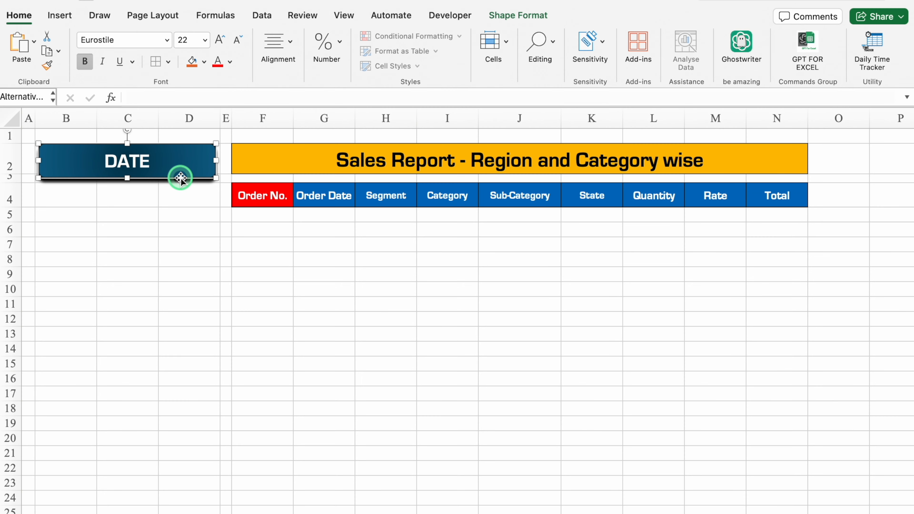
Step: Add a black shadow to the DATE label's text
{"action": "double_click", "coordinate": [180, 177]}
{"action": "left_click", "coordinate": [794, 134]}
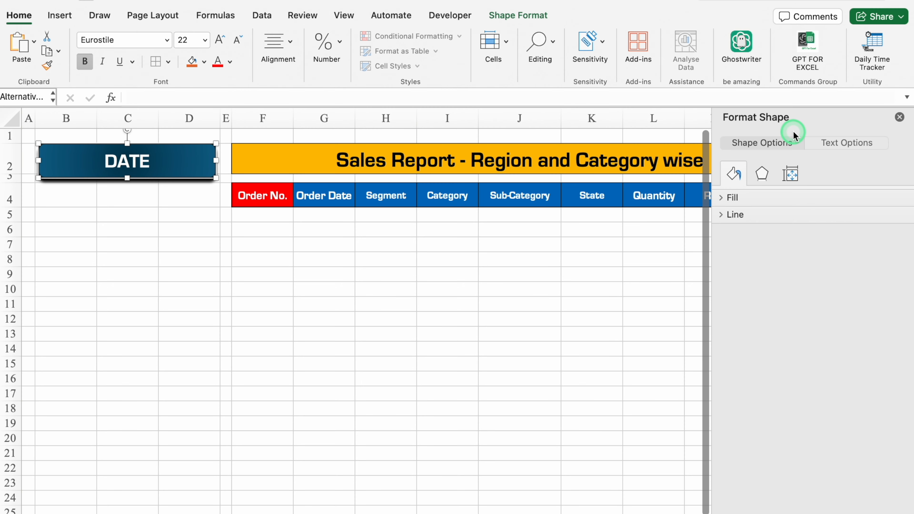
{"action": "left_click", "coordinate": [848, 144]}
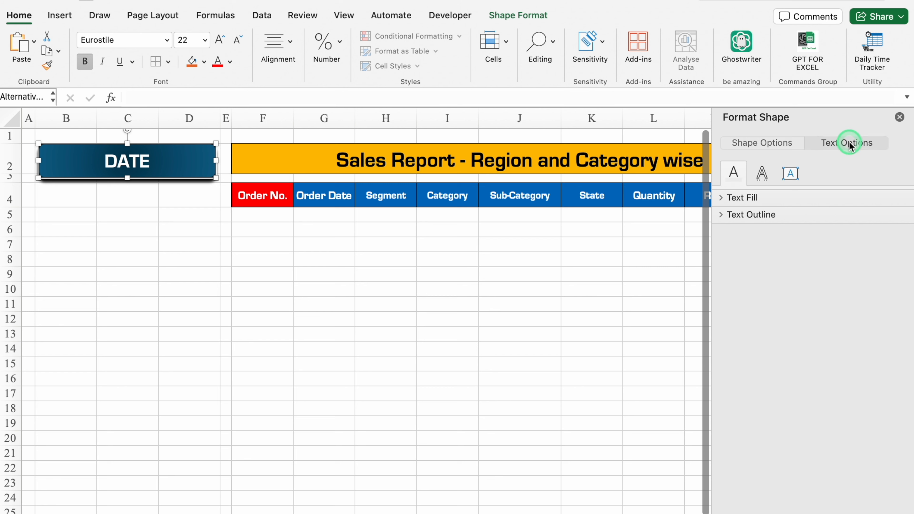
{"action": "left_click", "coordinate": [762, 176]}
{"action": "left_click", "coordinate": [795, 188]}
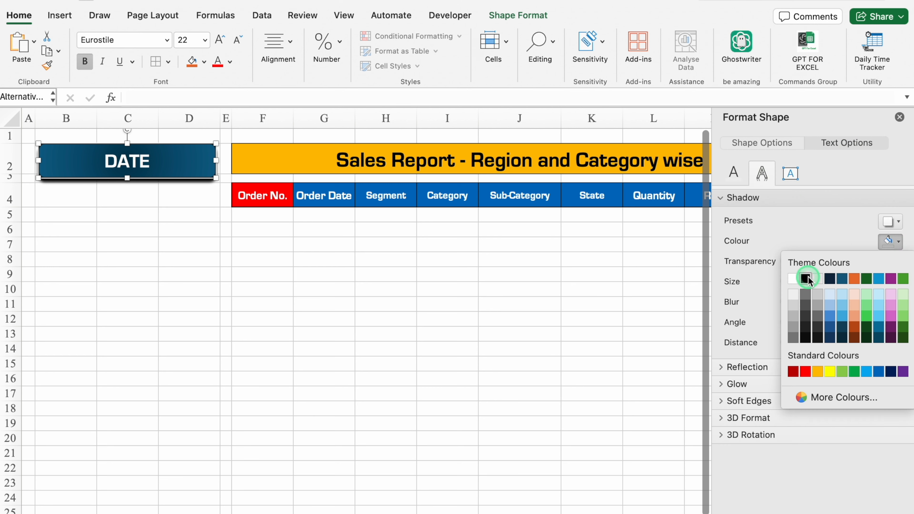
{"action": "left_click", "coordinate": [900, 117]}
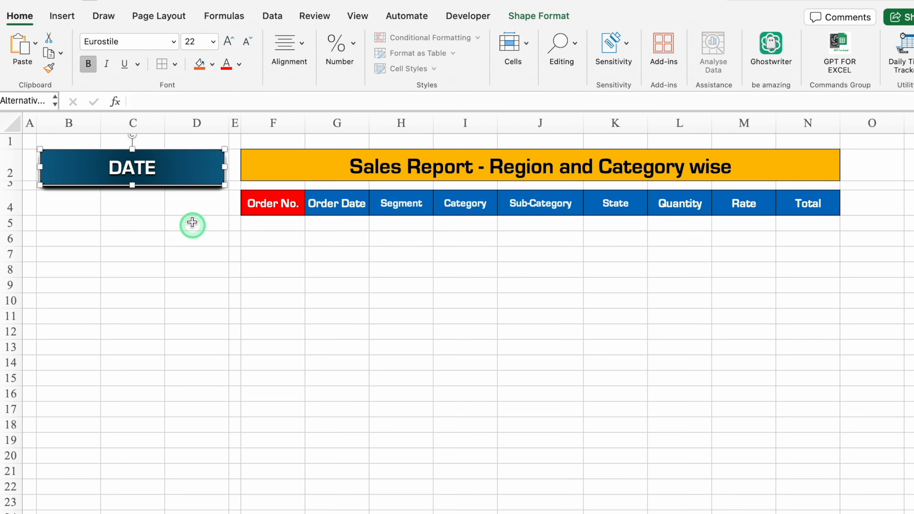
Step: Make three copies of the DATE shape below it and label them SEGMENT, CATEGORY and SUB - CATEGORY
{"action": "left_click_drag", "start_coordinate": [188, 177], "coordinate": [186, 397]}
{"action": "double_click", "coordinate": [82, 241]}
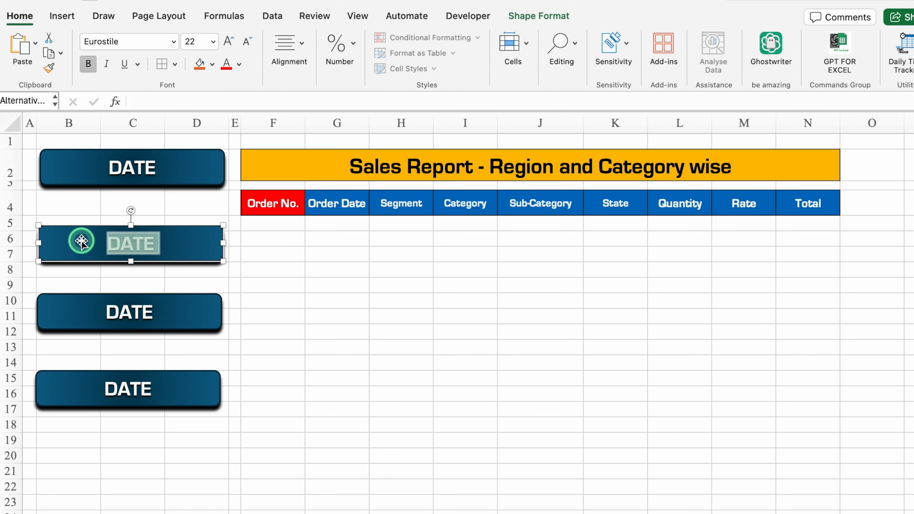
{"action": "type", "text": "SEGMENT"}
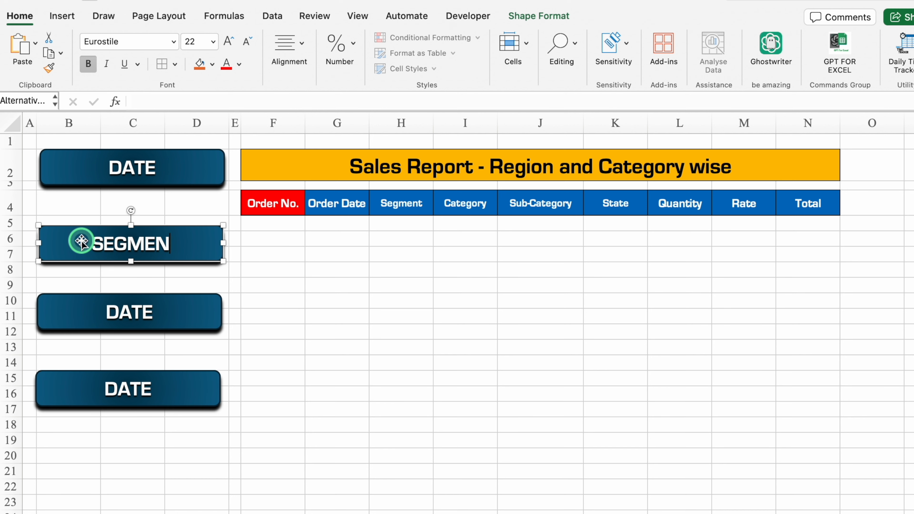
{"action": "double_click", "coordinate": [94, 313]}
{"action": "type", "text": "CATEGORY"}
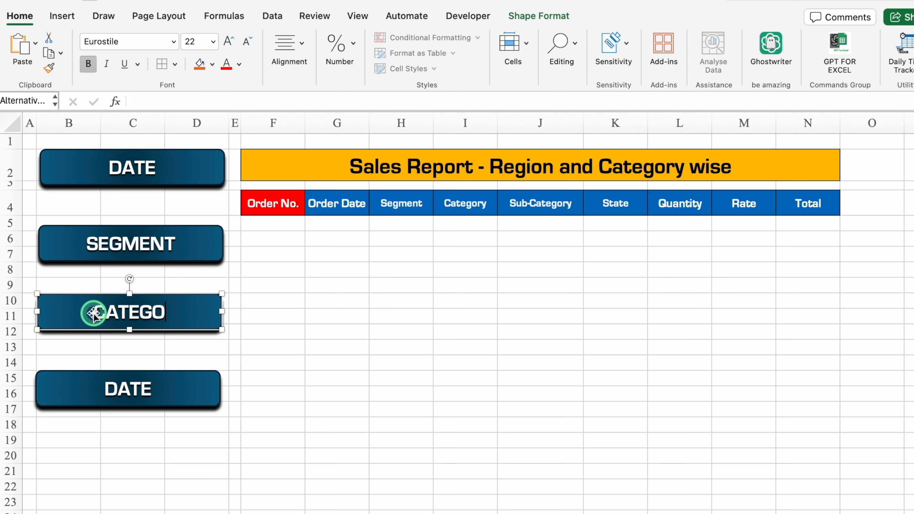
{"action": "double_click", "coordinate": [105, 383]}
{"action": "type", "text": "SUB - CATEGORY"}
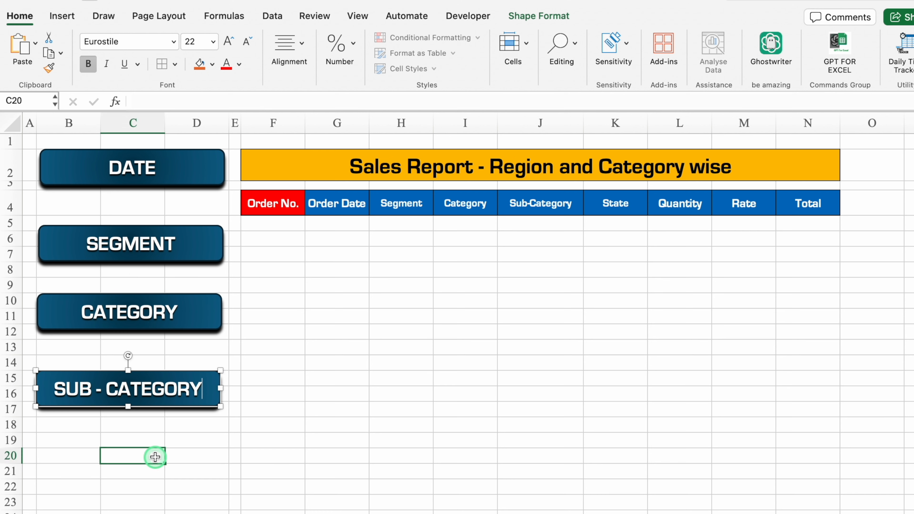
Step: Move the SEGMENT, CATEGORY and SUB - CATEGORY shapes down to leave room for a control beneath each label
{"action": "left_click_drag", "start_coordinate": [204, 402], "coordinate": [203, 440]}
{"action": "left_click_drag", "start_coordinate": [216, 327], "coordinate": [216, 364]}
{"action": "left_click_drag", "start_coordinate": [208, 251], "coordinate": [208, 268]}
{"action": "left_click", "coordinate": [214, 212]}
Step: Insert a combo box form control under the DATE shape, size it to fit, and copy it under the other three labels
{"action": "left_click", "coordinate": [472, 22]}
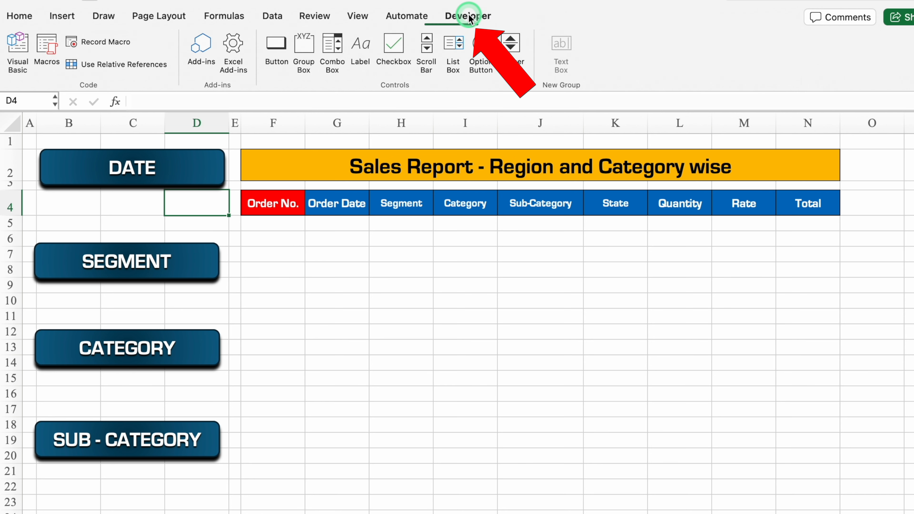
{"action": "left_click", "coordinate": [334, 55]}
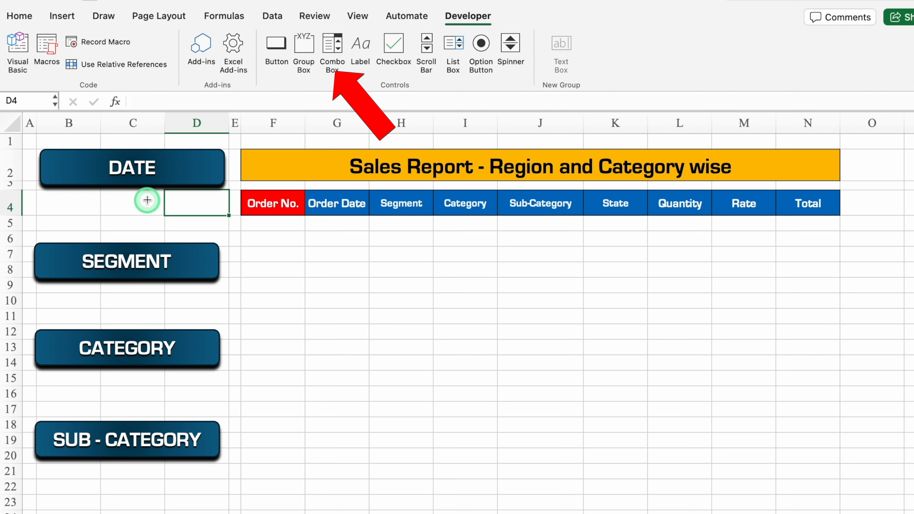
{"action": "left_click", "coordinate": [71, 203]}
{"action": "left_click_drag", "start_coordinate": [158, 262], "coordinate": [159, 237]}
{"action": "left_click_drag", "start_coordinate": [248, 220], "coordinate": [216, 220]}
{"action": "left_click_drag", "start_coordinate": [199, 235], "coordinate": [149, 493]}
{"action": "left_click", "coordinate": [295, 369]}
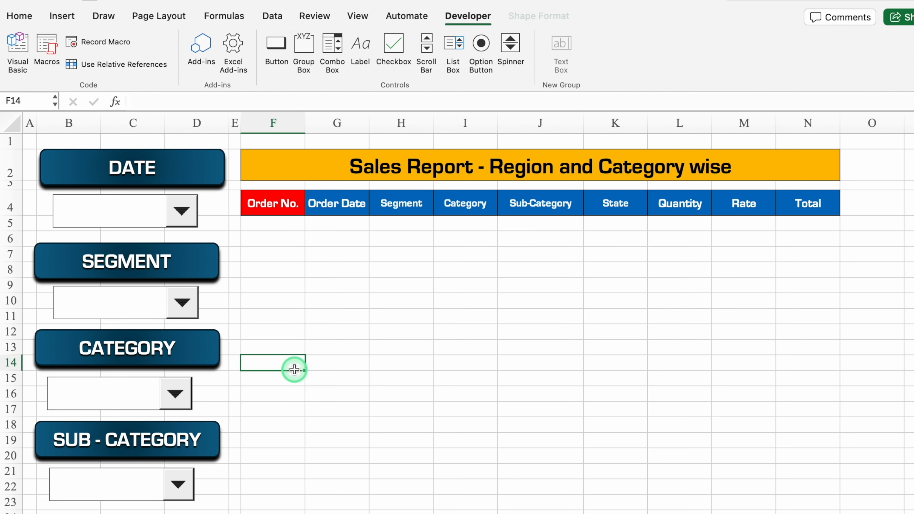
Step: Select all four label shapes and their four combo boxes and align them horizontally to centre
{"action": "left_click", "coordinate": [203, 173]}
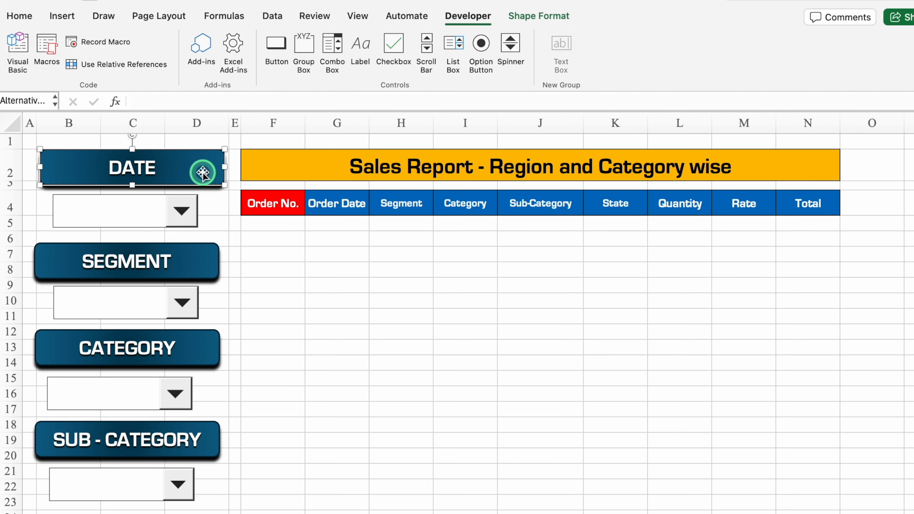
{"action": "left_click", "coordinate": [167, 214]}
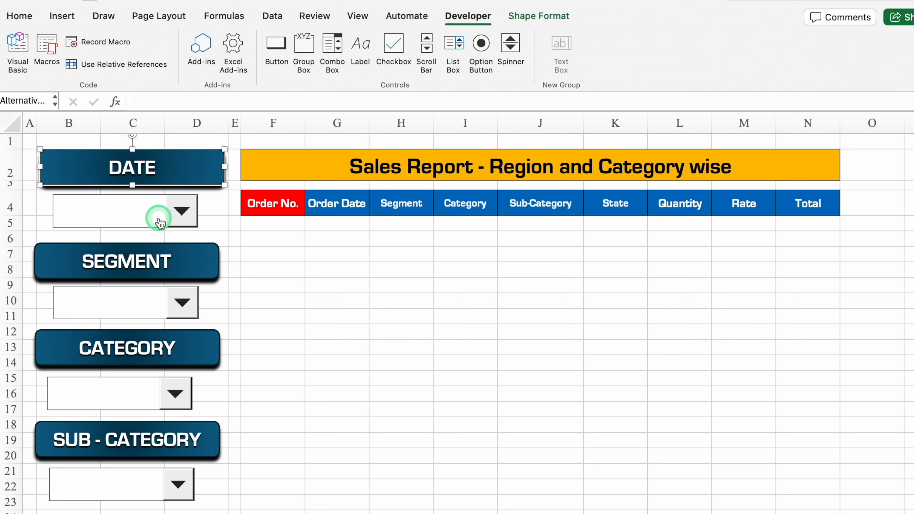
{"action": "left_click", "coordinate": [159, 218], "text": "ctrl"}
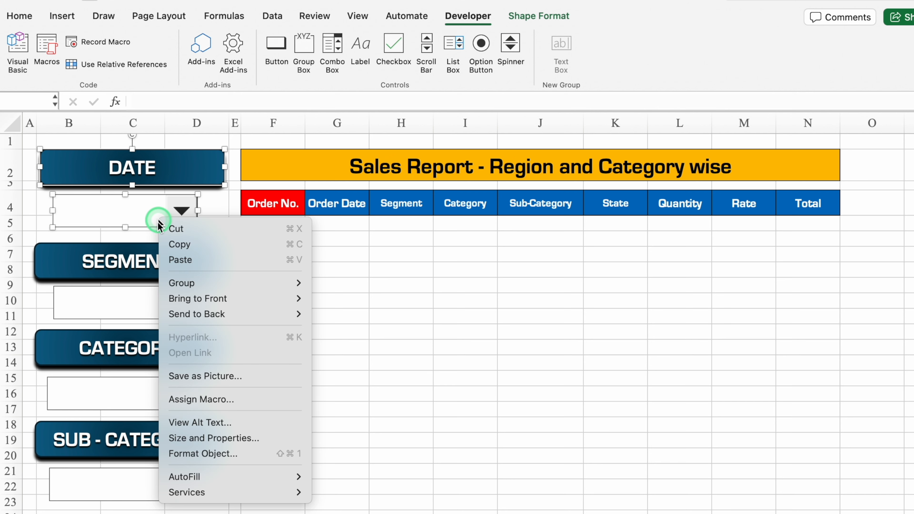
{"action": "left_click", "coordinate": [127, 264], "text": "ctrl"}
{"action": "left_click", "coordinate": [112, 307], "text": "ctrl"}
{"action": "left_click", "coordinate": [116, 347], "text": "ctrl"}
{"action": "left_click", "coordinate": [95, 398], "text": "ctrl"}
{"action": "left_click", "coordinate": [93, 438], "text": "ctrl"}
{"action": "left_click", "coordinate": [87, 480], "text": "ctrl"}
{"action": "left_click", "coordinate": [538, 16]}
{"action": "left_click", "coordinate": [539, 16]}
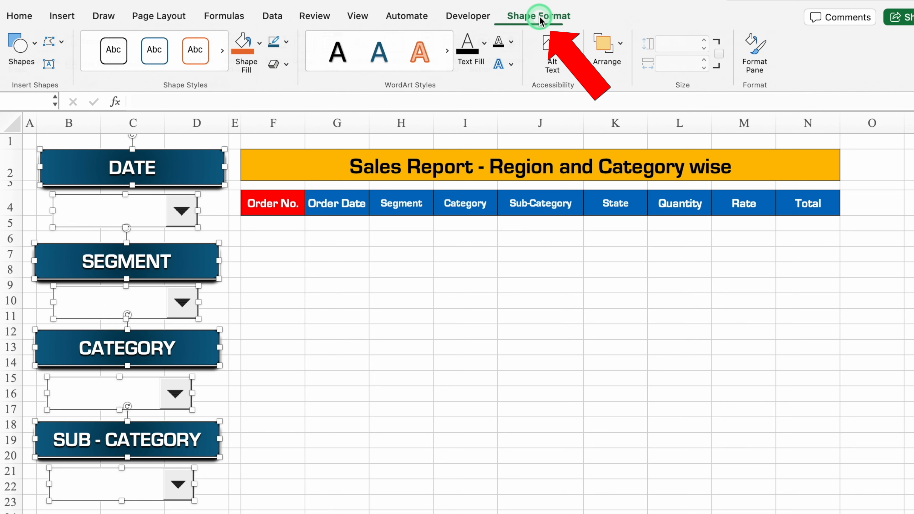
{"action": "left_click", "coordinate": [619, 44]}
{"action": "left_click", "coordinate": [671, 88]}
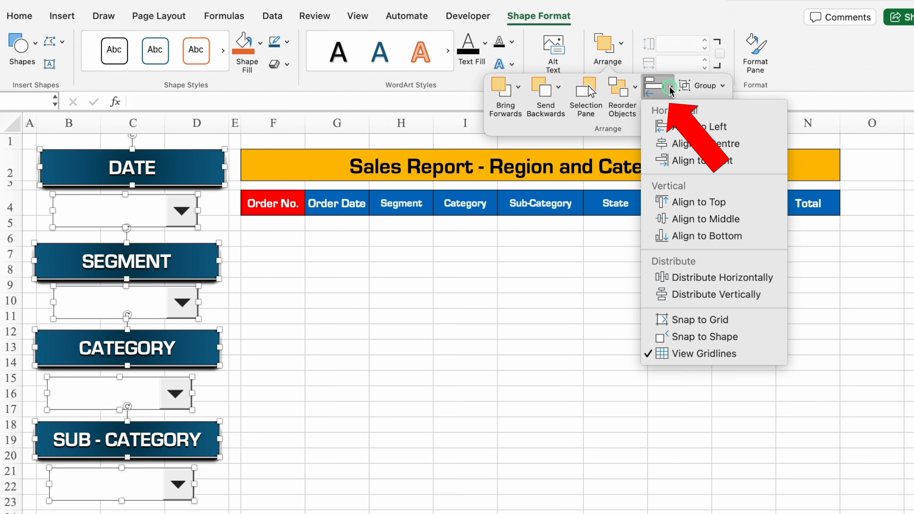
{"action": "left_click", "coordinate": [713, 144]}
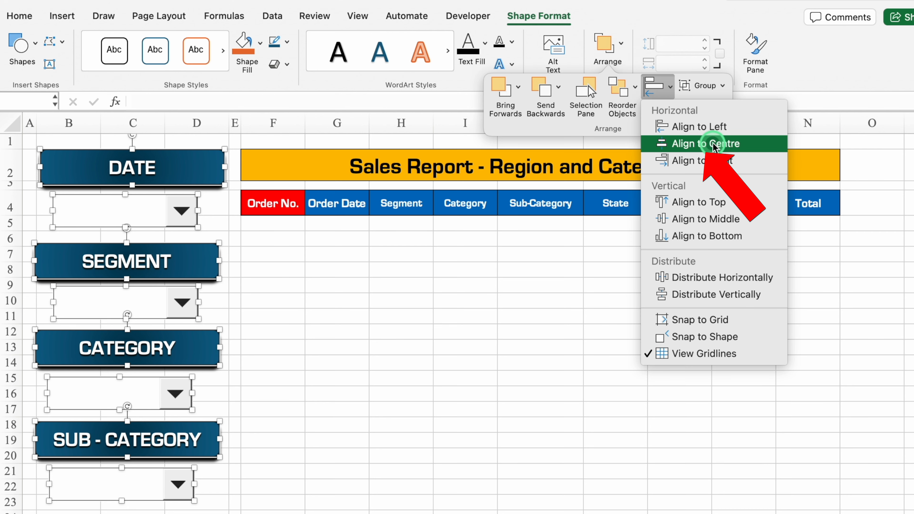
Step: Distribute the selected label shapes and combo boxes evenly in the vertical direction
{"action": "left_click", "coordinate": [609, 45]}
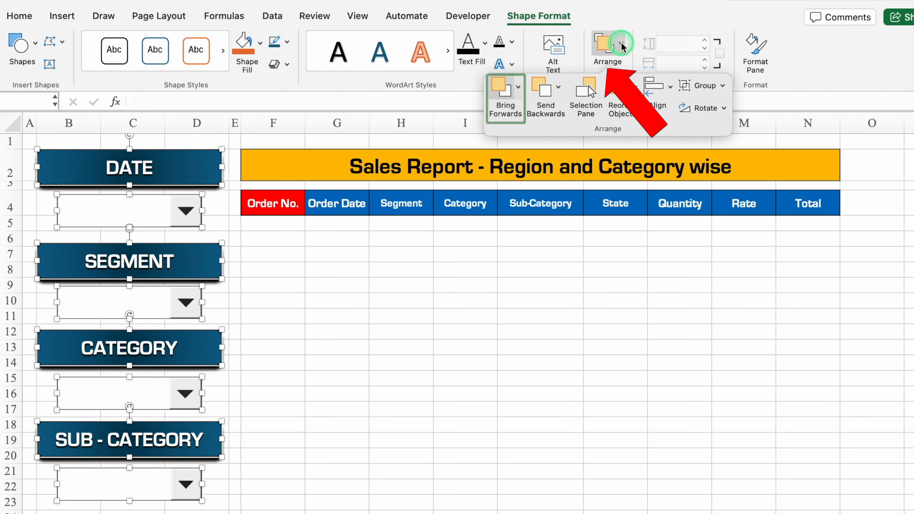
{"action": "left_click", "coordinate": [676, 90]}
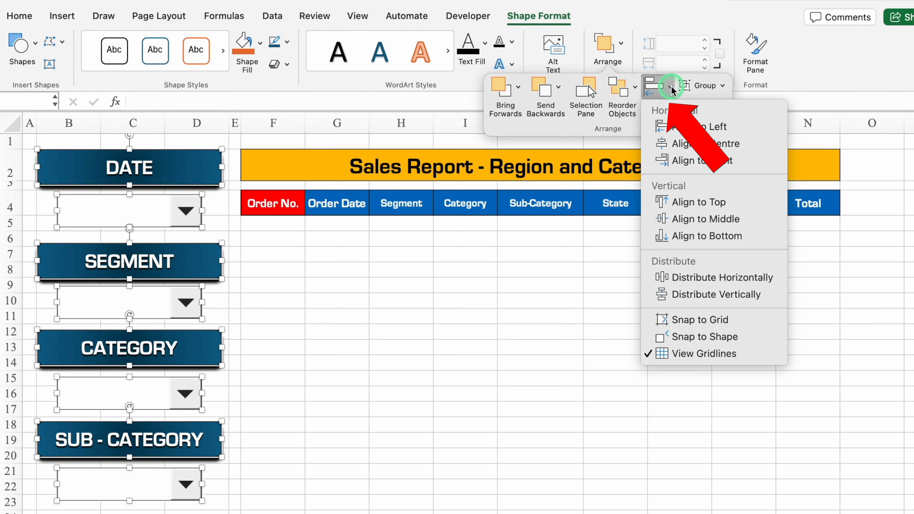
{"action": "left_click", "coordinate": [692, 277]}
{"action": "left_click", "coordinate": [614, 40]}
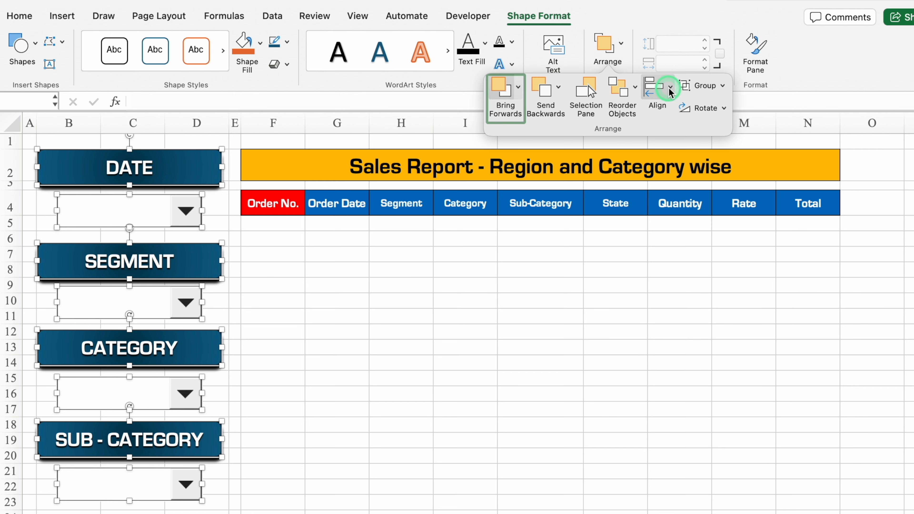
{"action": "left_click", "coordinate": [672, 90]}
{"action": "left_click", "coordinate": [709, 294]}
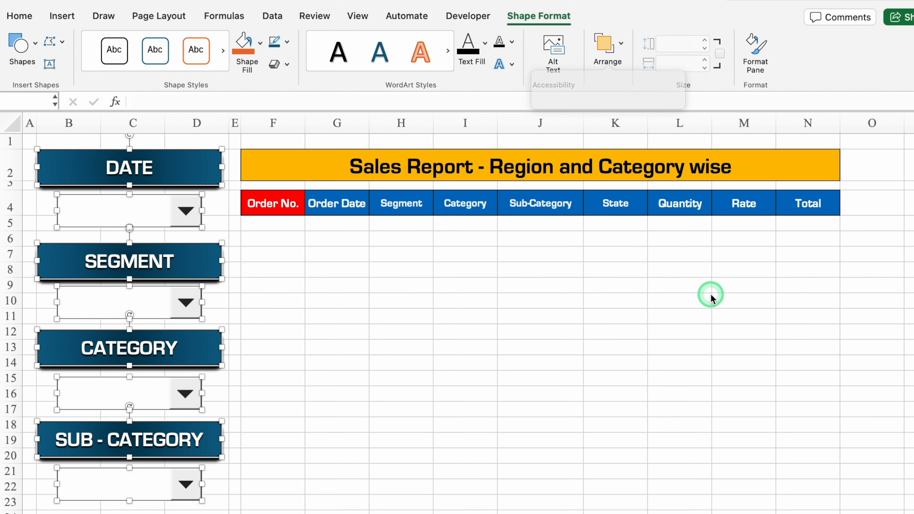
{"action": "left_click", "coordinate": [560, 321]}
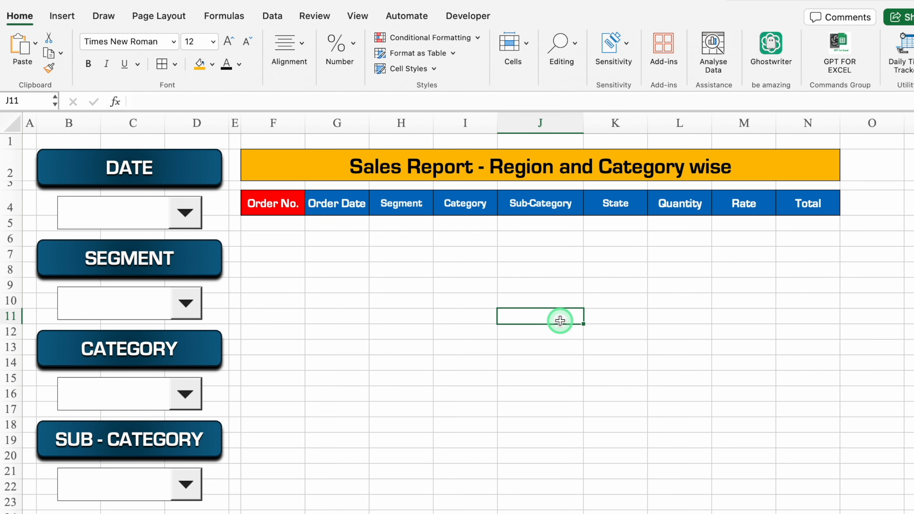
Step: Hide the gridlines on the Sales Report sheet
{"action": "left_click", "coordinate": [358, 16]}
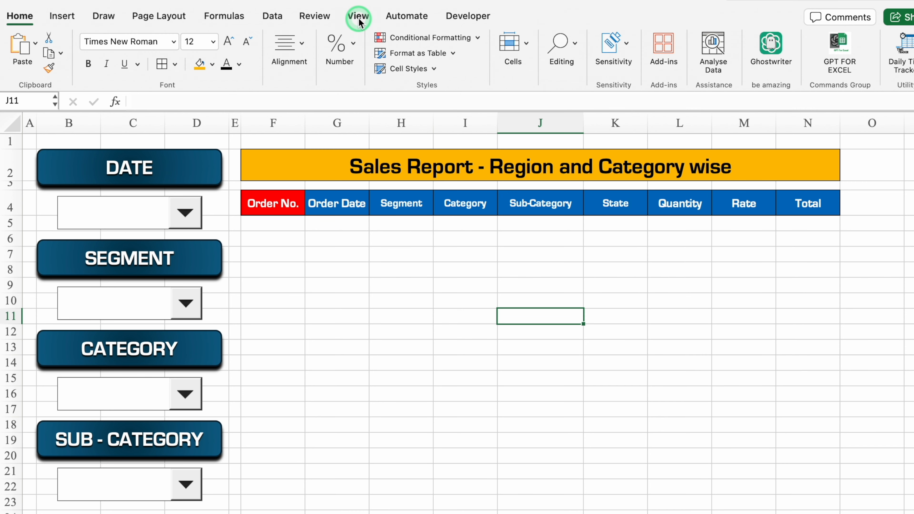
{"action": "left_click", "coordinate": [366, 46]}
{"action": "left_click", "coordinate": [326, 98]}
{"action": "left_click", "coordinate": [347, 314]}
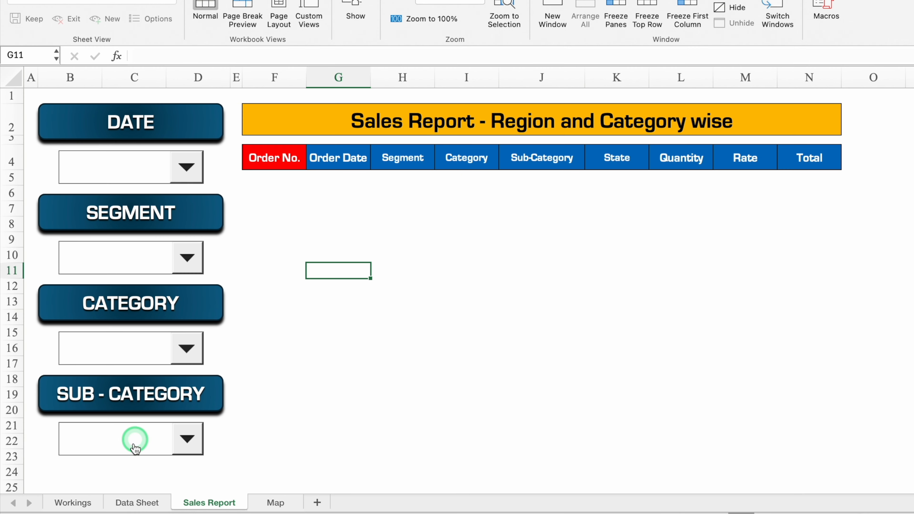
Step: On the Workings sheet, enter the headers Details, Start Date and End Date in B3:D3
{"action": "left_click", "coordinate": [75, 498]}
{"action": "left_click", "coordinate": [75, 174]}
{"action": "type", "text": "Details"}
{"action": "key", "text": "Tab"}
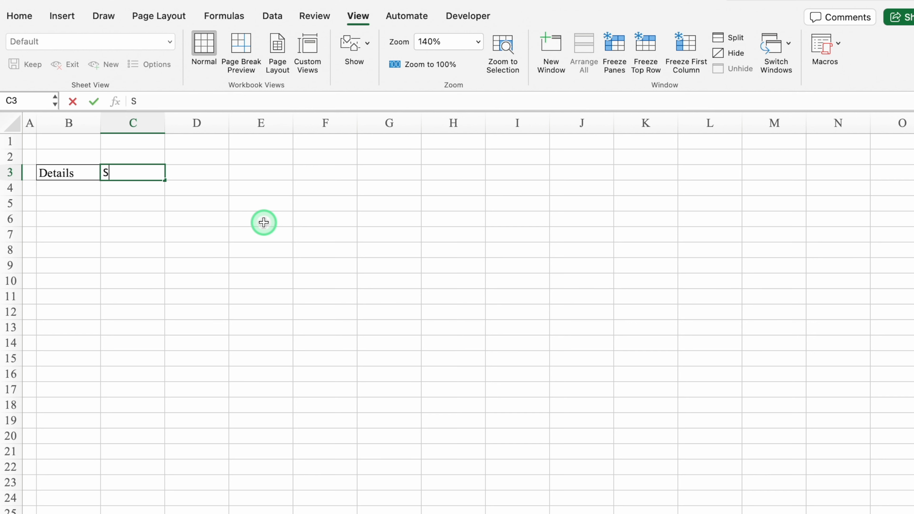
{"action": "type", "text": "Start Date"}
{"action": "key", "text": "Tab"}
{"action": "type", "text": "End Date"}
{"action": "key", "text": "Tab"}
Step: Set the font of the whole header row 3 to Eurostile
{"action": "left_click", "coordinate": [10, 173]}
{"action": "left_click", "coordinate": [19, 17]}
{"action": "left_click", "coordinate": [173, 43]}
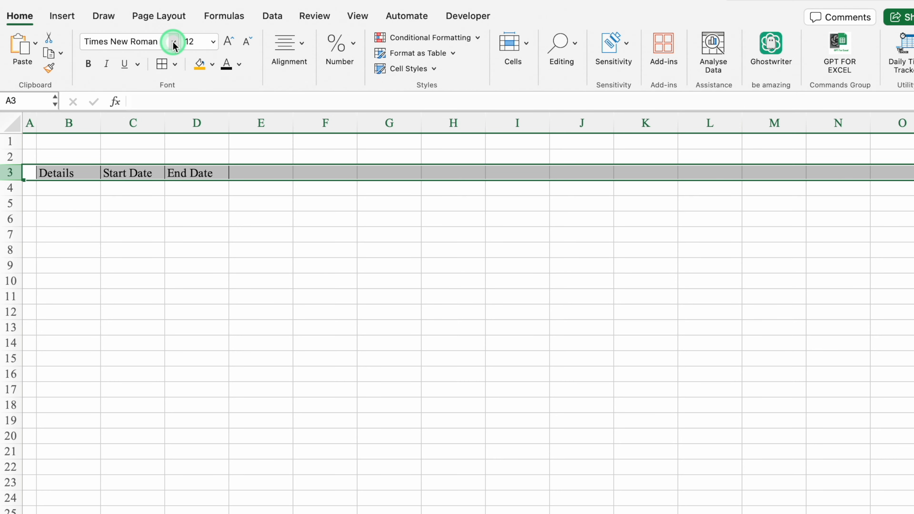
{"action": "left_click", "coordinate": [376, 210]}
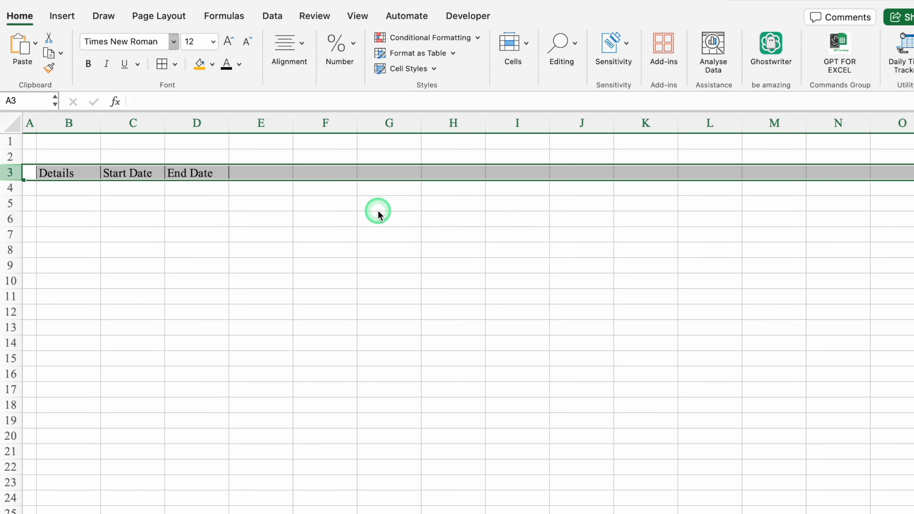
Step: Make header row 3 taller and centre its text horizontally
{"action": "left_click", "coordinate": [305, 49]}
{"action": "left_click", "coordinate": [219, 106]}
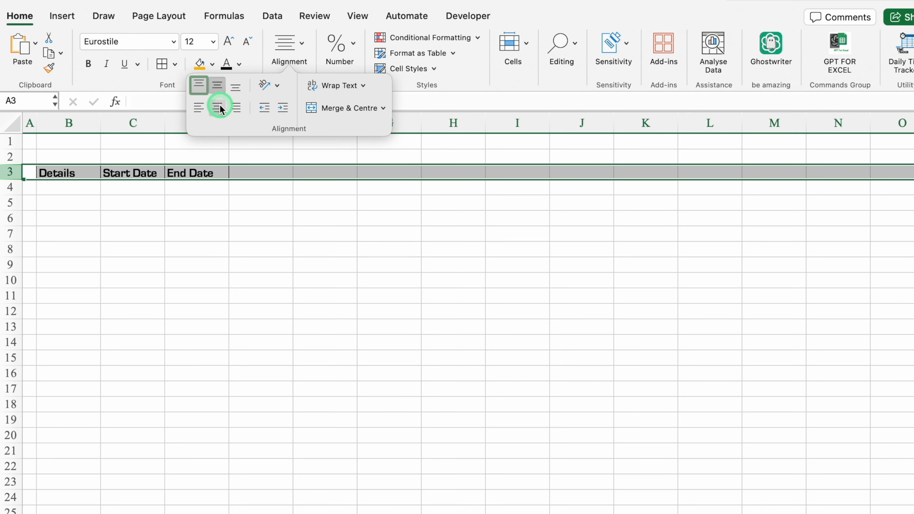
{"action": "left_click", "coordinate": [197, 234]}
{"action": "left_click_drag", "start_coordinate": [10, 179], "coordinate": [10, 189]}
{"action": "left_click", "coordinate": [12, 177]}
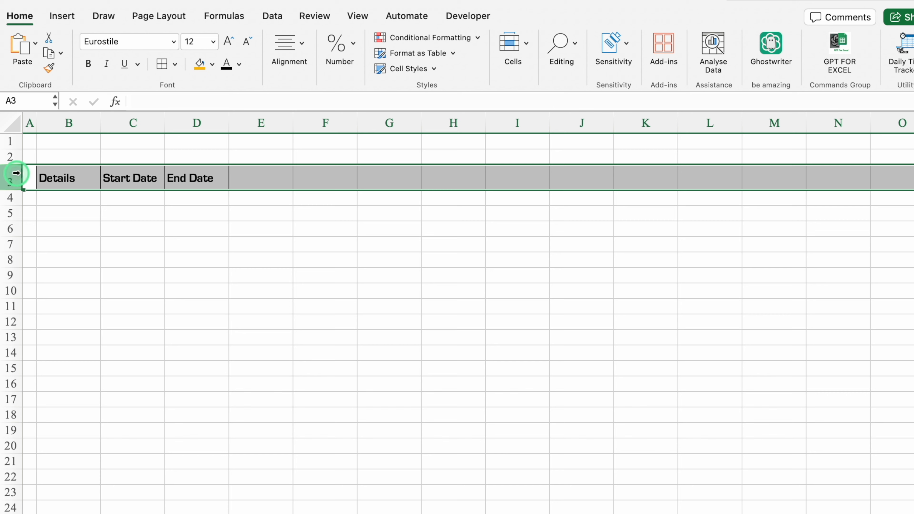
{"action": "left_click", "coordinate": [301, 48]}
{"action": "left_click", "coordinate": [217, 107]}
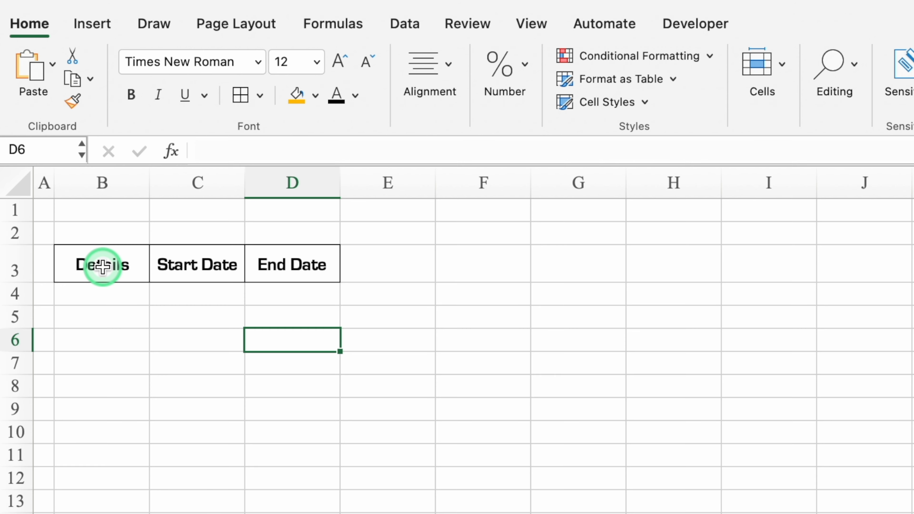
Step: Give the header cells B3:D3 a blue fill and white font colour
{"action": "left_click_drag", "start_coordinate": [102, 266], "coordinate": [268, 266]}
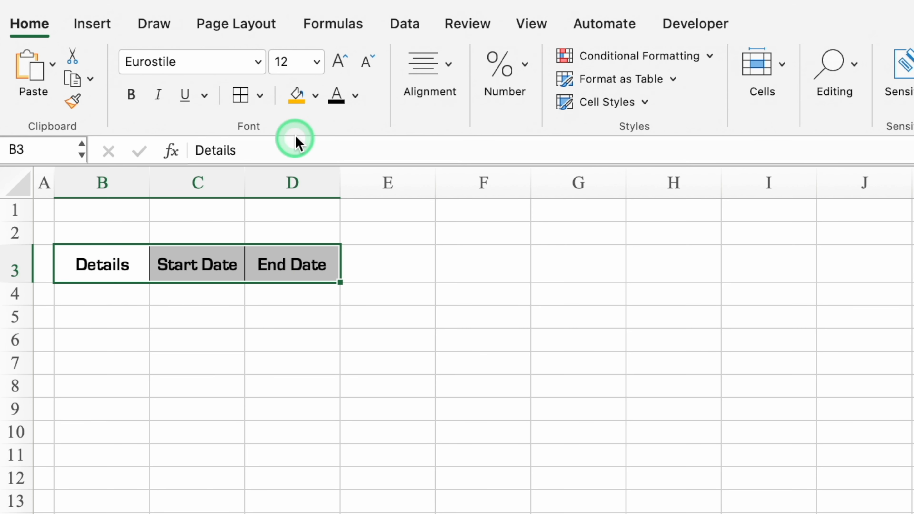
{"action": "left_click", "coordinate": [316, 95]}
{"action": "left_click", "coordinate": [436, 300]}
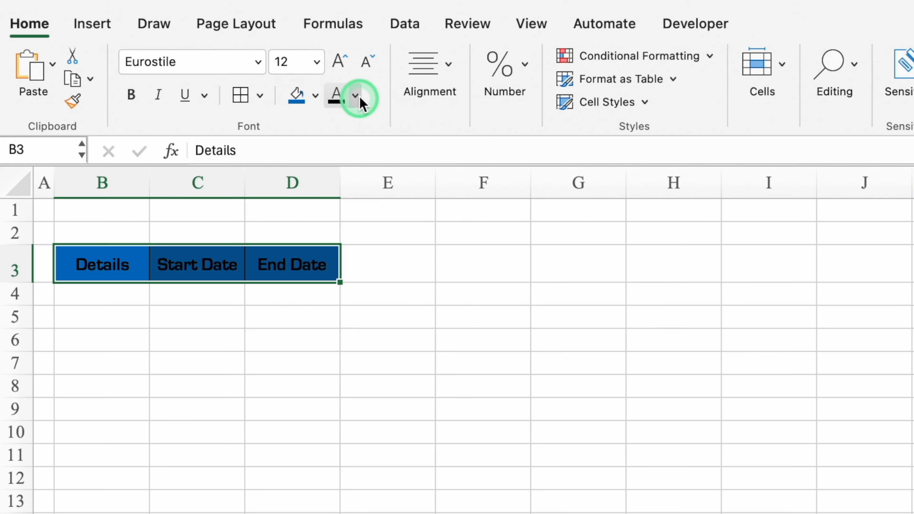
{"action": "left_click", "coordinate": [361, 101]}
{"action": "left_click", "coordinate": [343, 188]}
{"action": "left_click", "coordinate": [388, 385]}
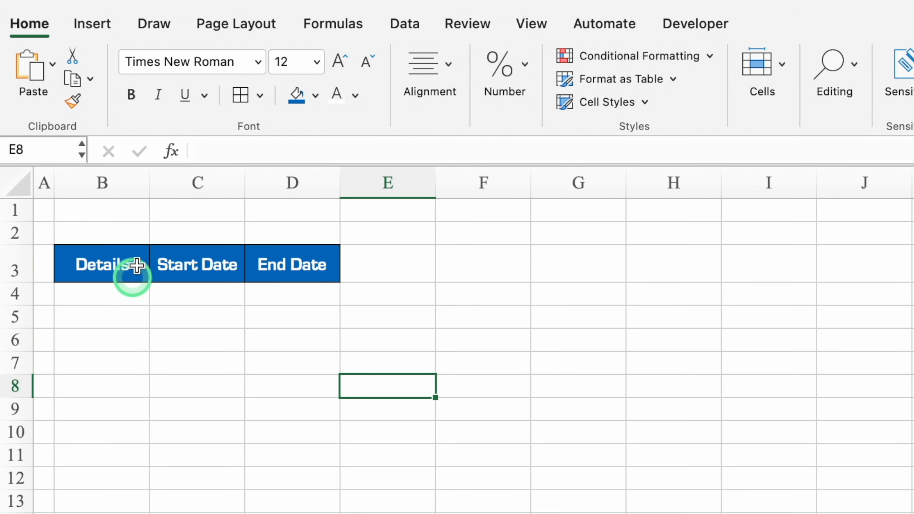
Step: Widen column B and list Today, Yesterday, Last 7 Days, Current Month and Last Month in B4:B8
{"action": "left_click_drag", "start_coordinate": [146, 182], "coordinate": [207, 182]}
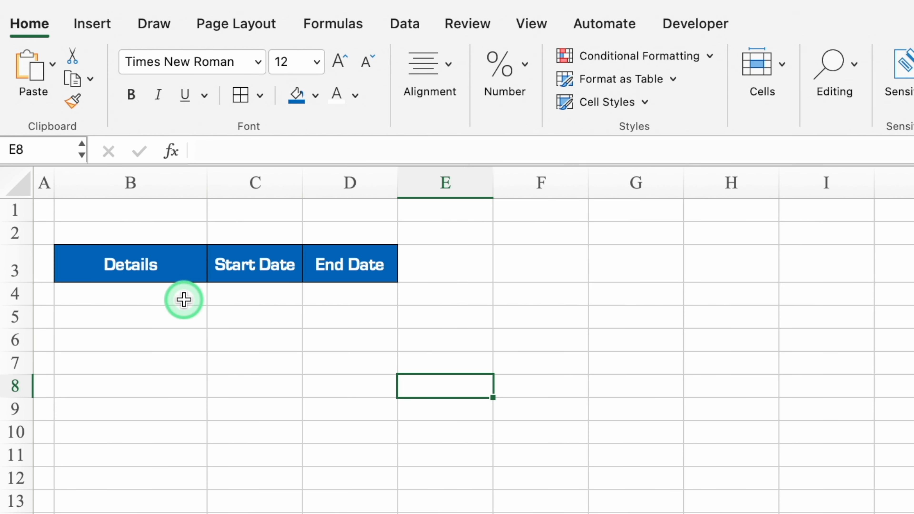
{"action": "left_click", "coordinate": [183, 300]}
{"action": "type", "text": "Today"}
{"action": "key", "text": "Return"}
{"action": "type", "text": "Yesterday"}
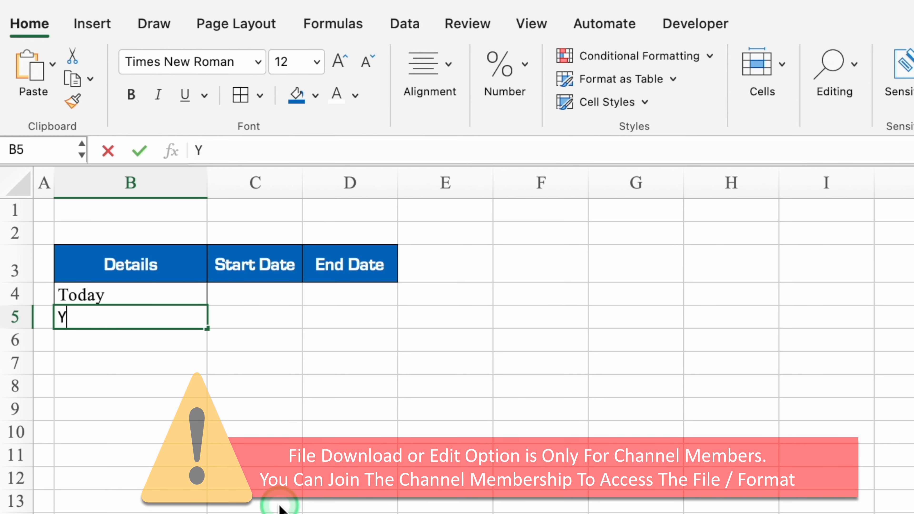
{"action": "key", "text": "Return"}
{"action": "type", "text": "L"}
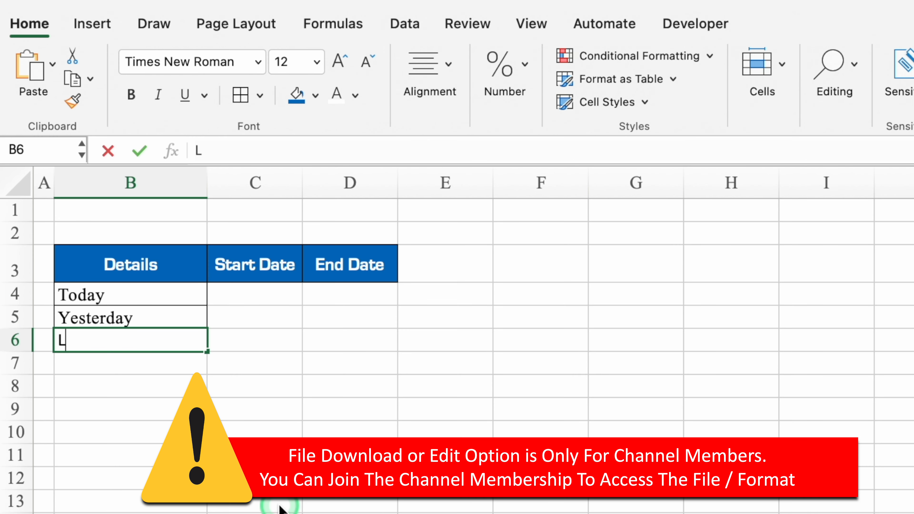
{"action": "type", "text": "ast 7 Days"}
{"action": "key", "text": "Return"}
{"action": "type", "text": "Current Month"}
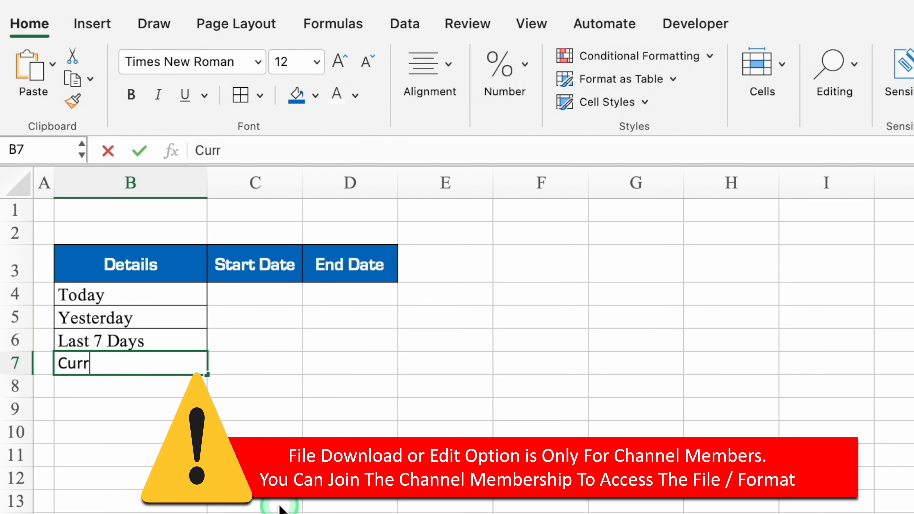
{"action": "key", "text": "Return"}
{"action": "type", "text": "Last Month"}
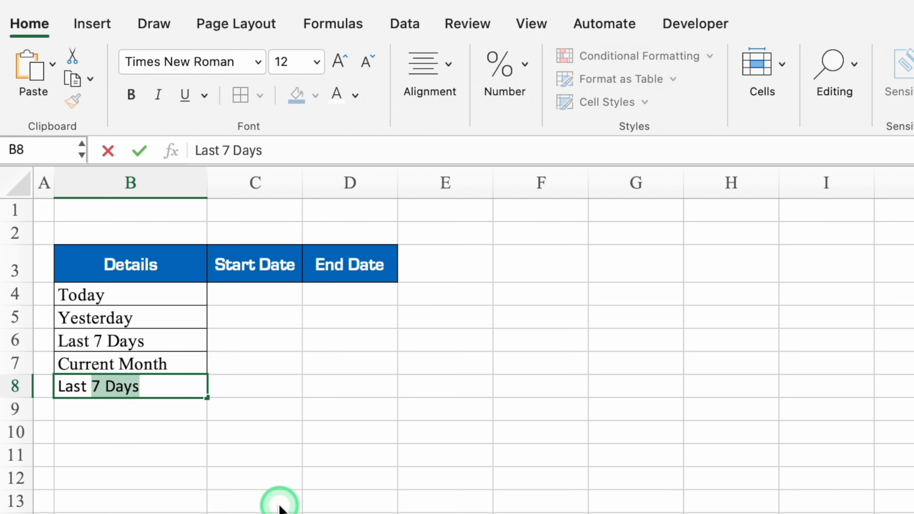
{"action": "key", "text": "Return"}
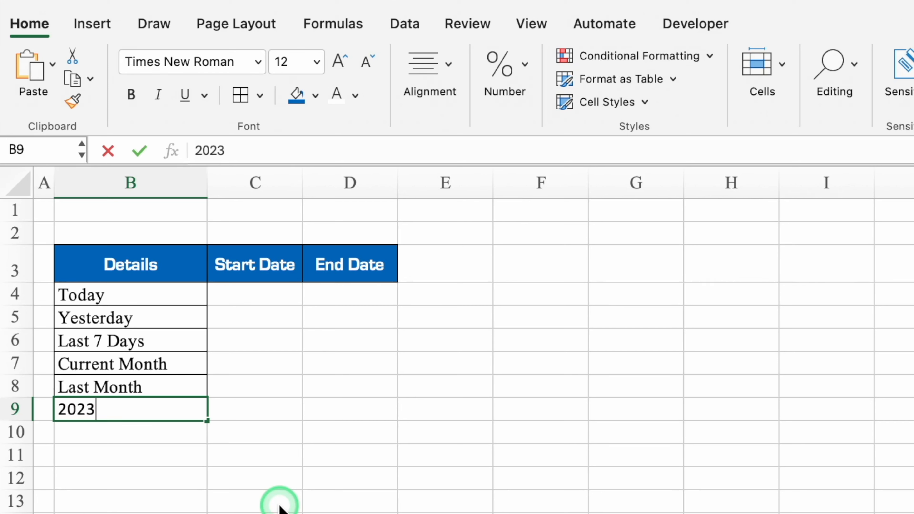
Step: Add the years 2023, 2024 and 2025 to the Details list in B9:B11
{"action": "key", "text": "Return"}
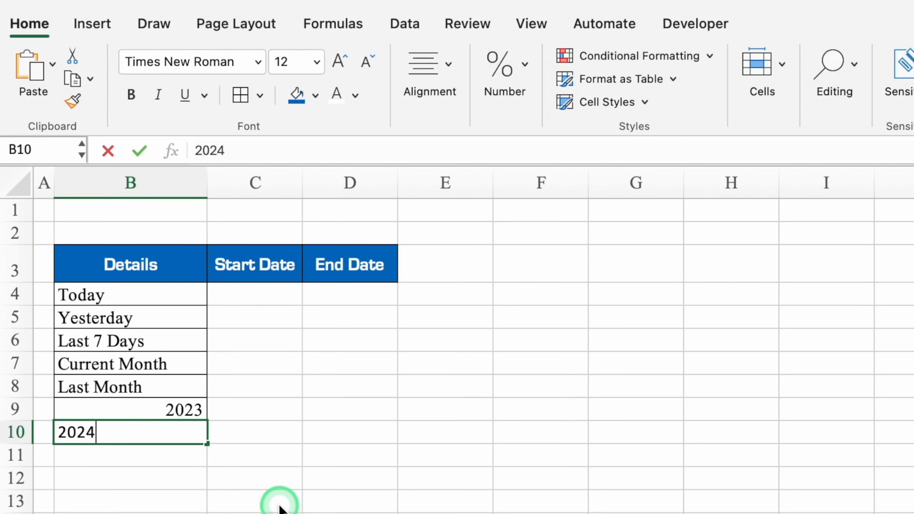
{"action": "key", "text": "Return"}
{"action": "type", "text": "2025"}
{"action": "key", "text": "Return"}
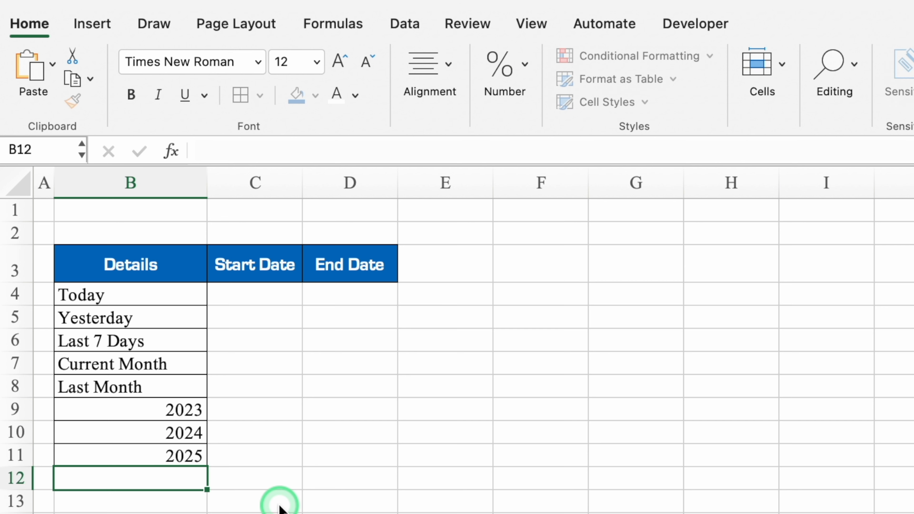
Step: Left-align column B and centre the Details header in B3 again
{"action": "left_click", "coordinate": [159, 169]}
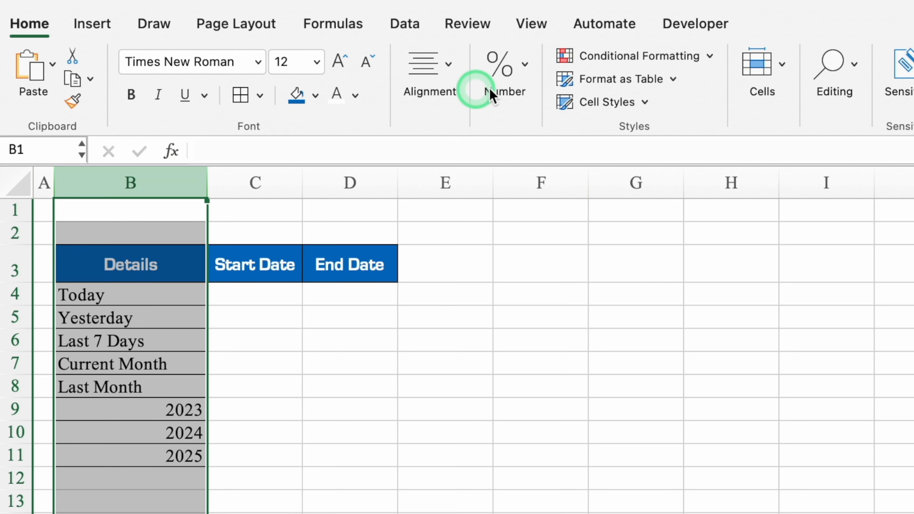
{"action": "left_click", "coordinate": [449, 63]}
{"action": "left_click", "coordinate": [296, 160]}
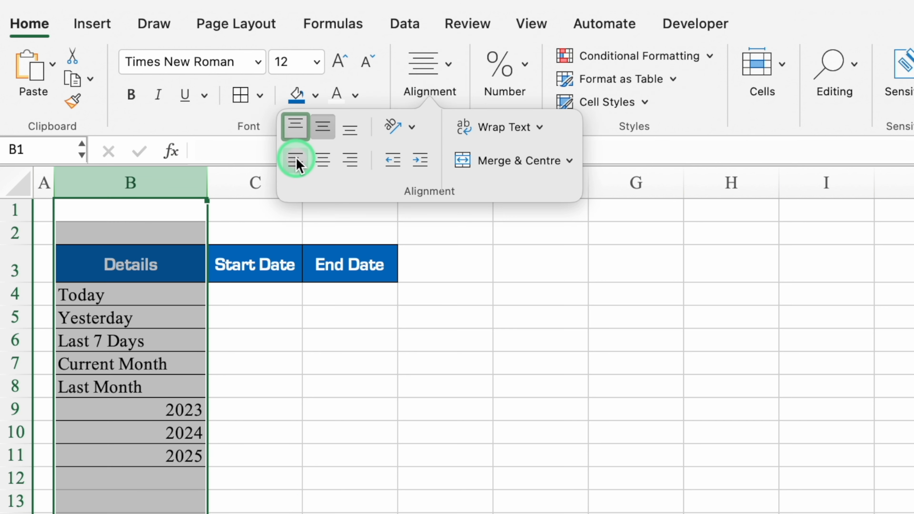
{"action": "left_click", "coordinate": [147, 258]}
{"action": "left_click", "coordinate": [449, 65]}
{"action": "left_click", "coordinate": [320, 160]}
{"action": "left_click", "coordinate": [310, 332]}
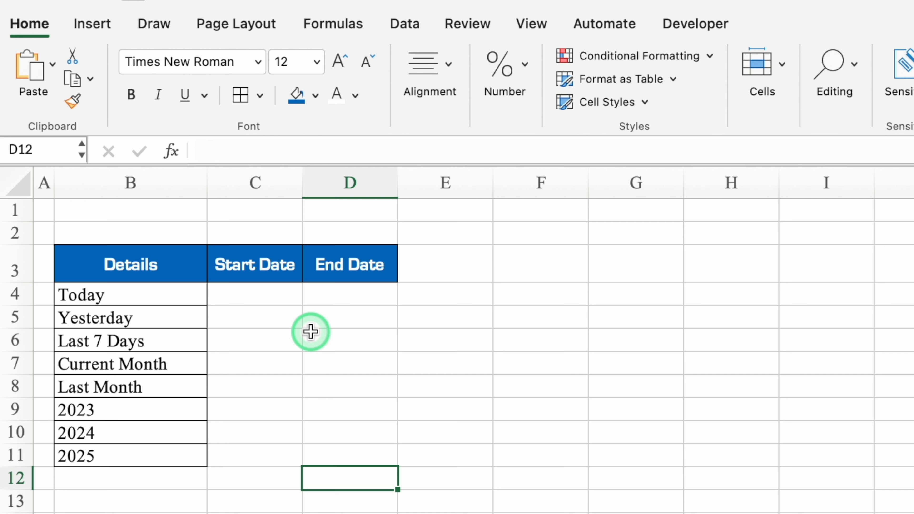
Step: Widen columns C and D equally and enter =TODAY() as the start date for Today in C4
{"action": "left_click_drag", "start_coordinate": [271, 180], "coordinate": [433, 188]}
{"action": "left_click", "coordinate": [317, 295]}
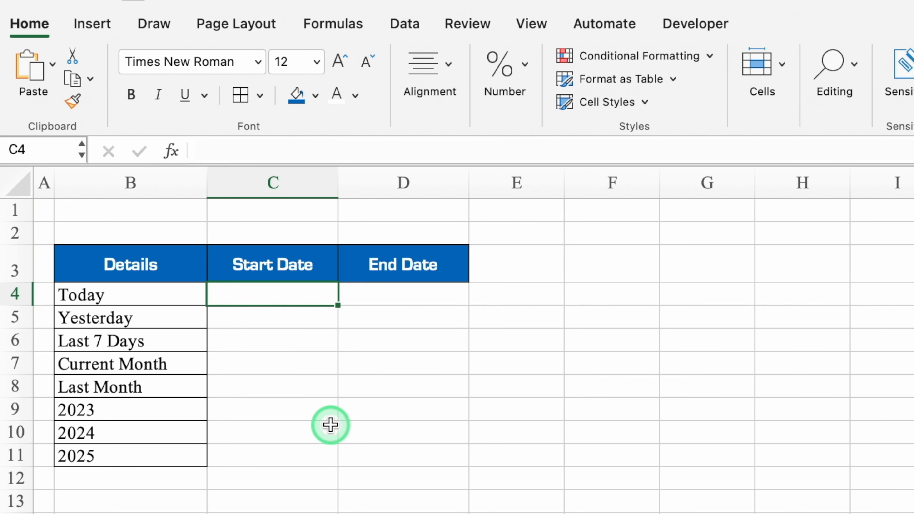
{"action": "type", "text": "="}
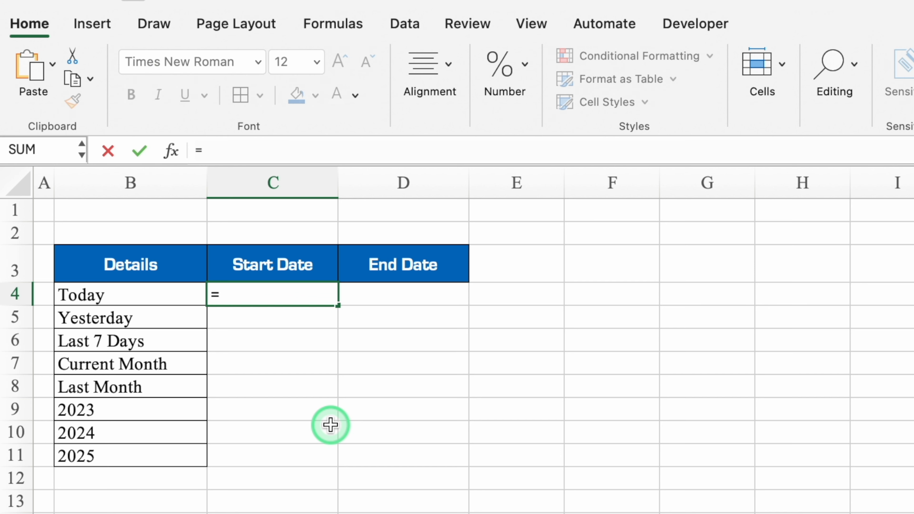
{"action": "type", "text": "today"}
{"action": "double_click", "coordinate": [253, 340]}
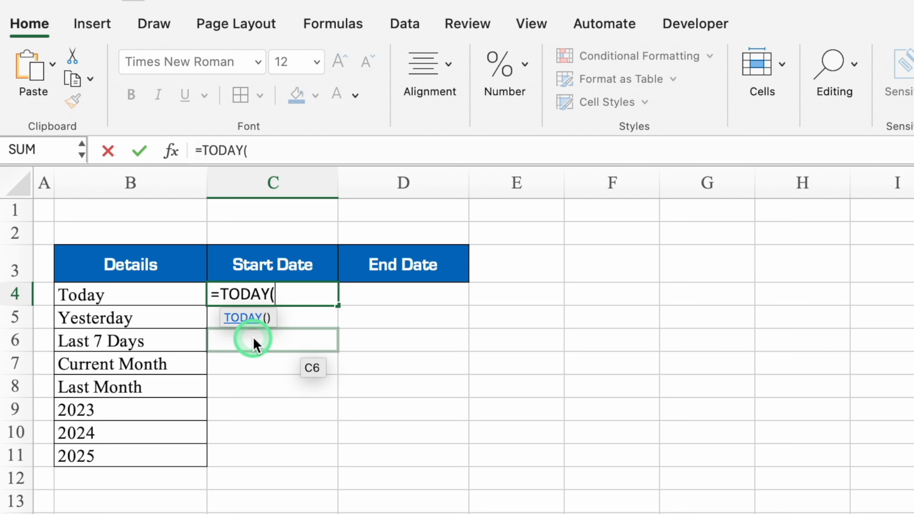
{"action": "type", "text": ")"}
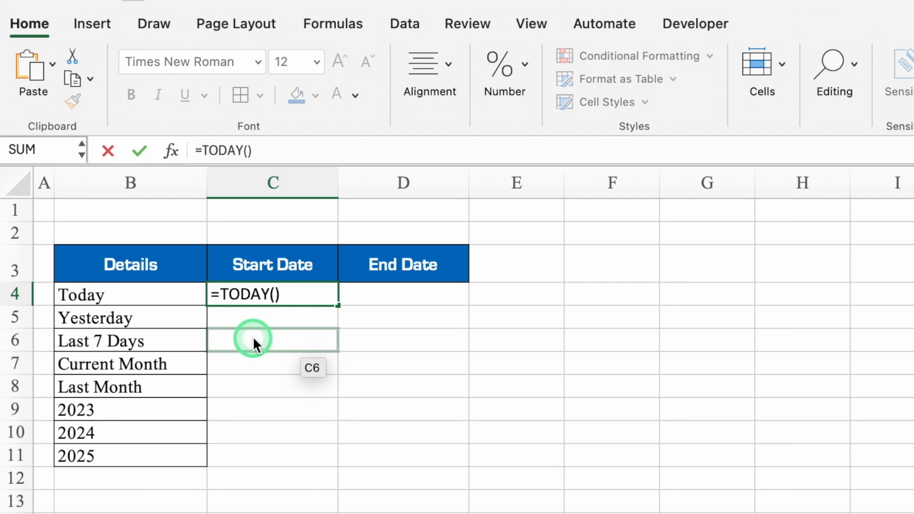
{"action": "key", "text": "Return"}
Step: Format columns C and D as dates of type 14-Mar-12 and centre their contents horizontally
{"action": "left_click_drag", "start_coordinate": [274, 181], "coordinate": [384, 197]}
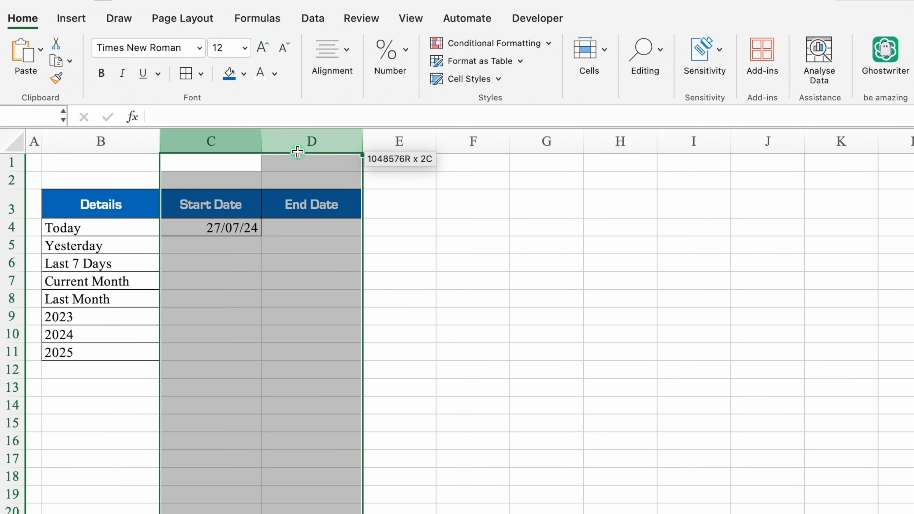
{"action": "left_click_drag", "start_coordinate": [298, 152], "coordinate": [298, 152]}
{"action": "key", "text": "super+1"}
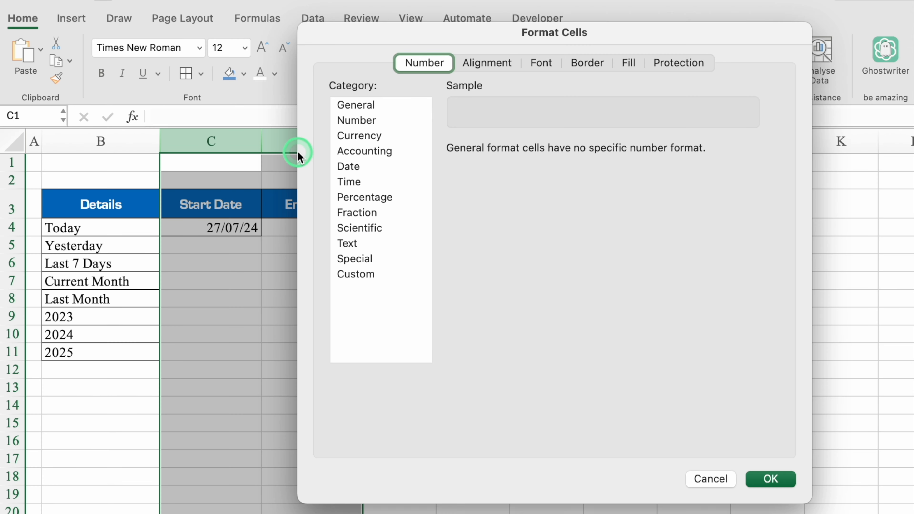
{"action": "left_click", "coordinate": [351, 167]}
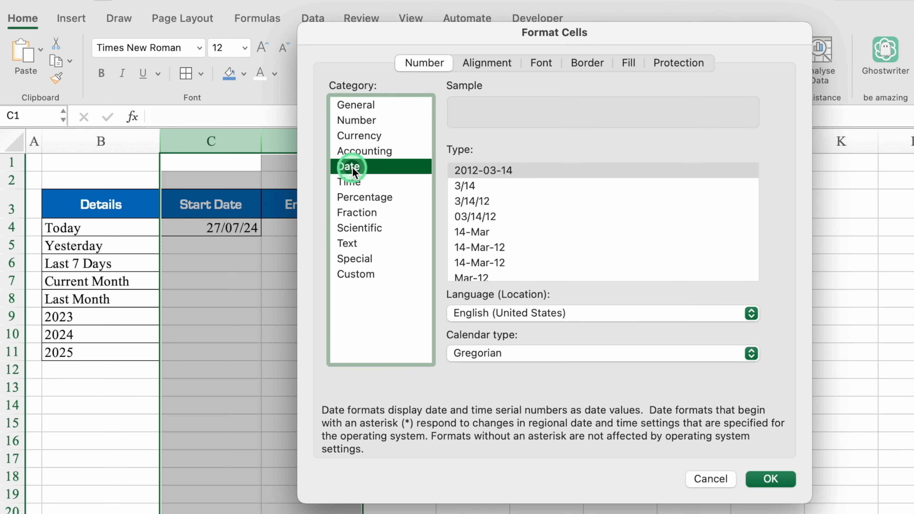
{"action": "left_click", "coordinate": [479, 249]}
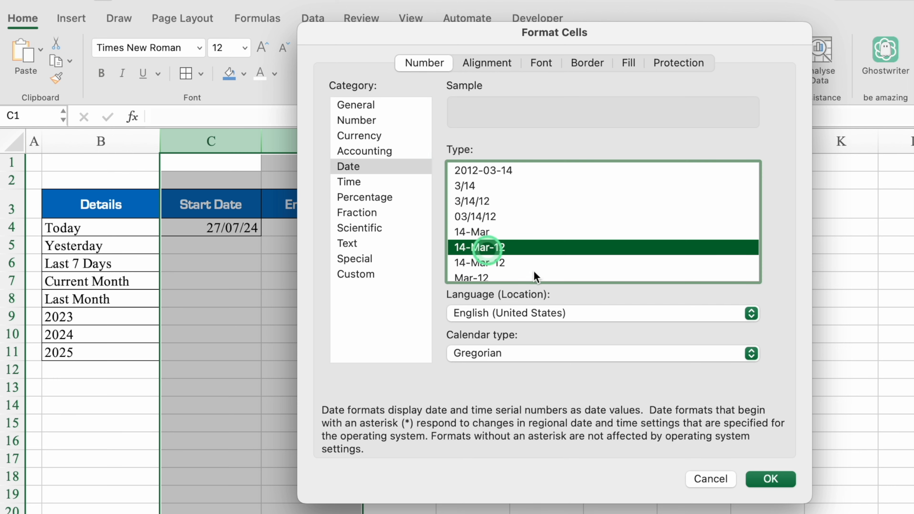
{"action": "left_click", "coordinate": [772, 479]}
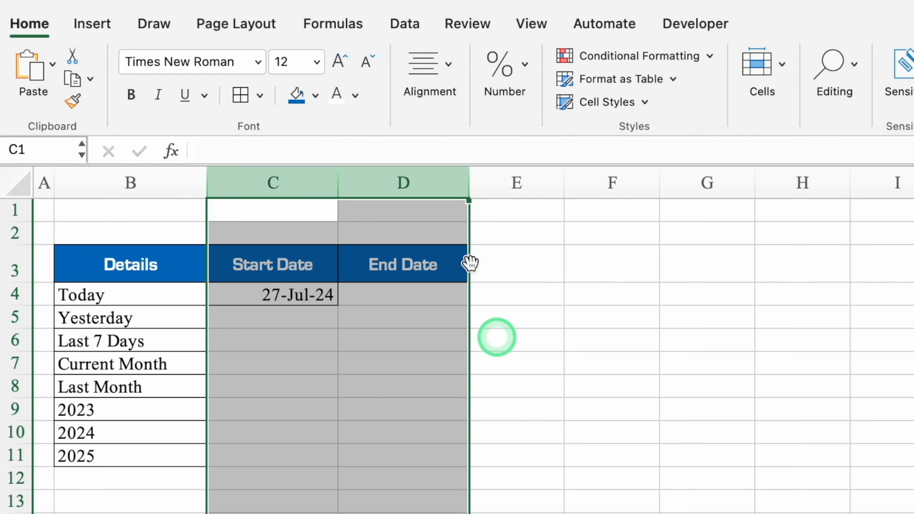
{"action": "left_click", "coordinate": [346, 57]}
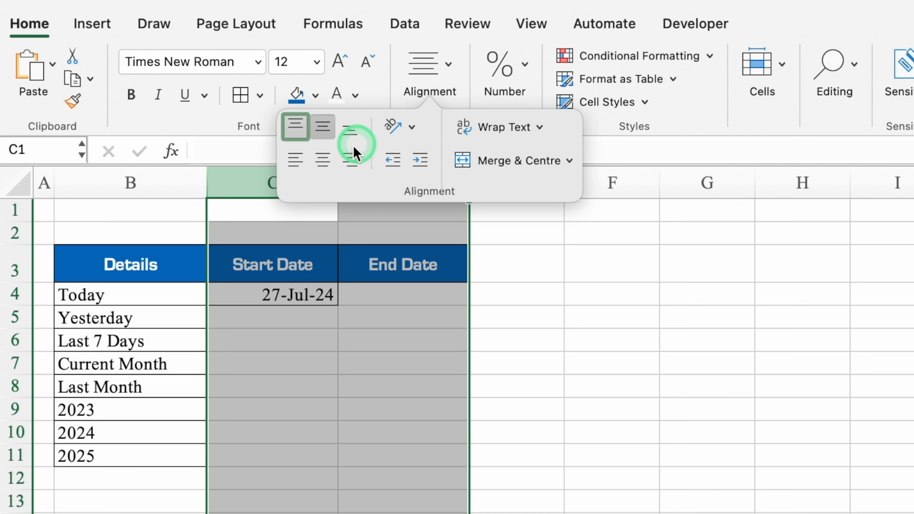
{"action": "left_click", "coordinate": [323, 159]}
Step: Copy the formula in C4 into D4 as the end date for Today
{"action": "left_click", "coordinate": [326, 294]}
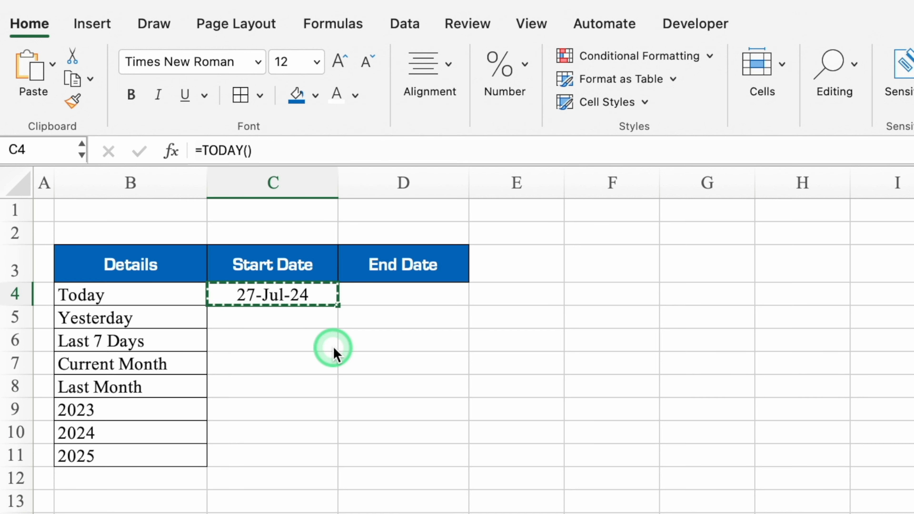
{"action": "key", "text": "super+c"}
{"action": "left_click", "coordinate": [390, 296]}
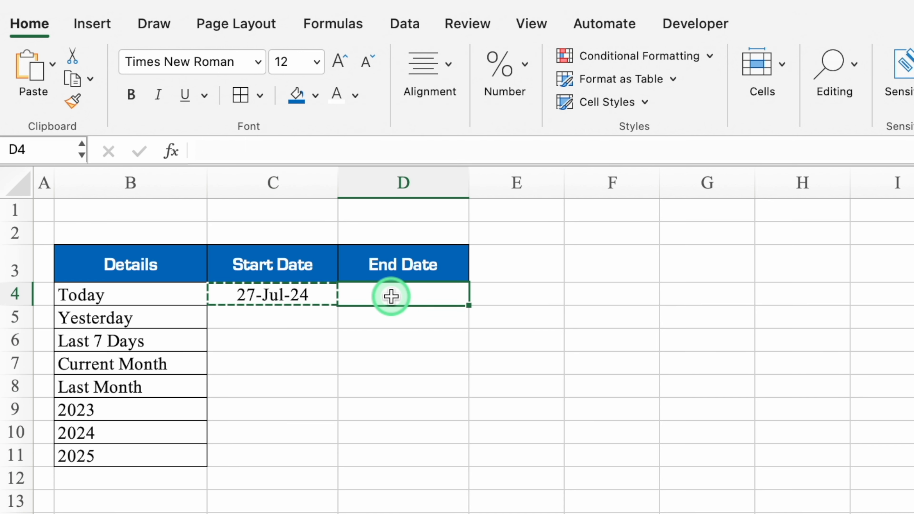
{"action": "key", "text": "super+v"}
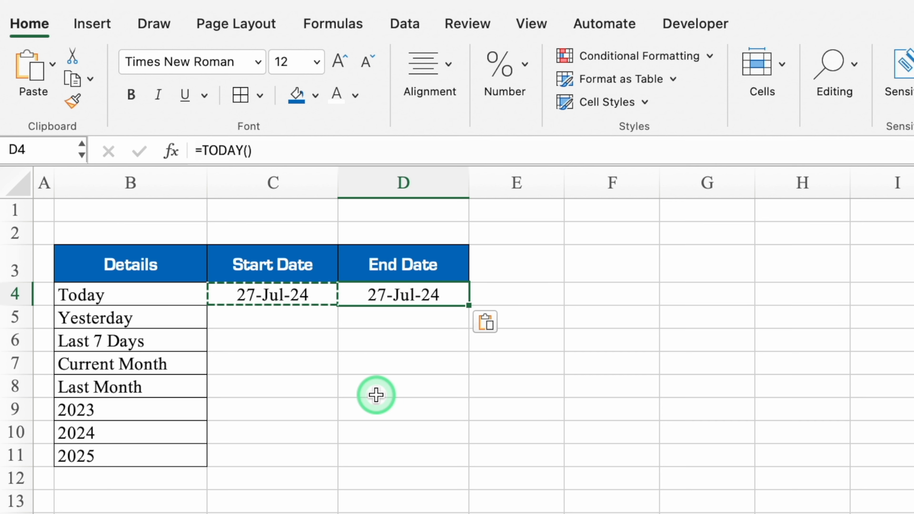
{"action": "key", "text": "Escape"}
Step: Fill the Today start-date formula down to C5 and change it to =TODAY()-1 for Yesterday
{"action": "left_click", "coordinate": [313, 321]}
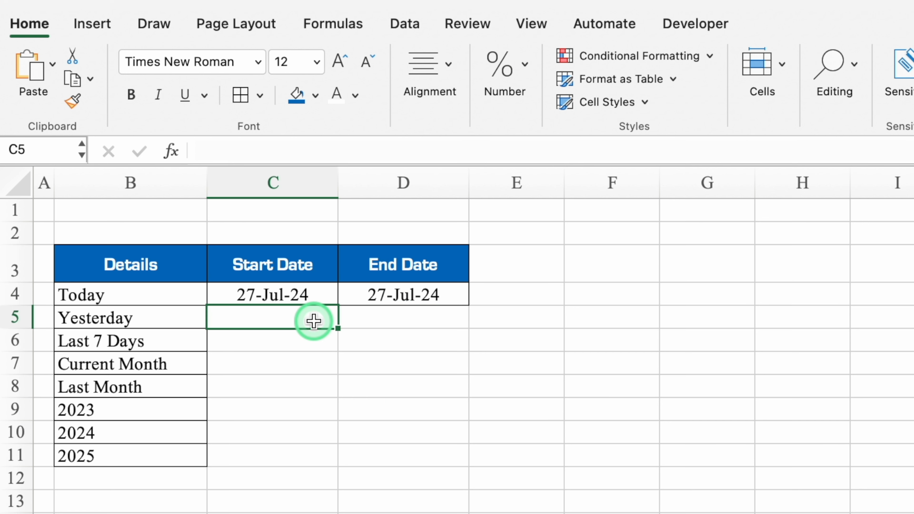
{"action": "left_click", "coordinate": [319, 302]}
{"action": "left_click_drag", "start_coordinate": [339, 306], "coordinate": [337, 319]}
{"action": "left_click", "coordinate": [310, 317]}
{"action": "left_click", "coordinate": [299, 152]}
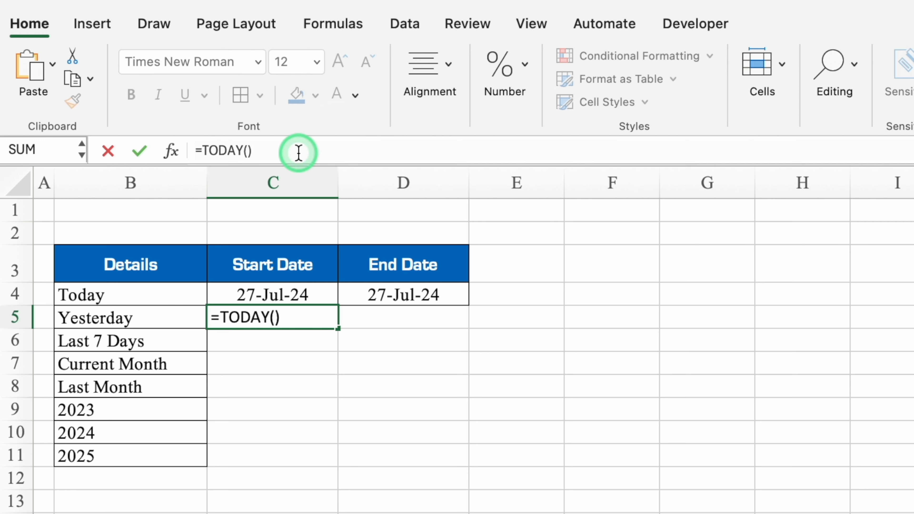
{"action": "key", "text": "Return"}
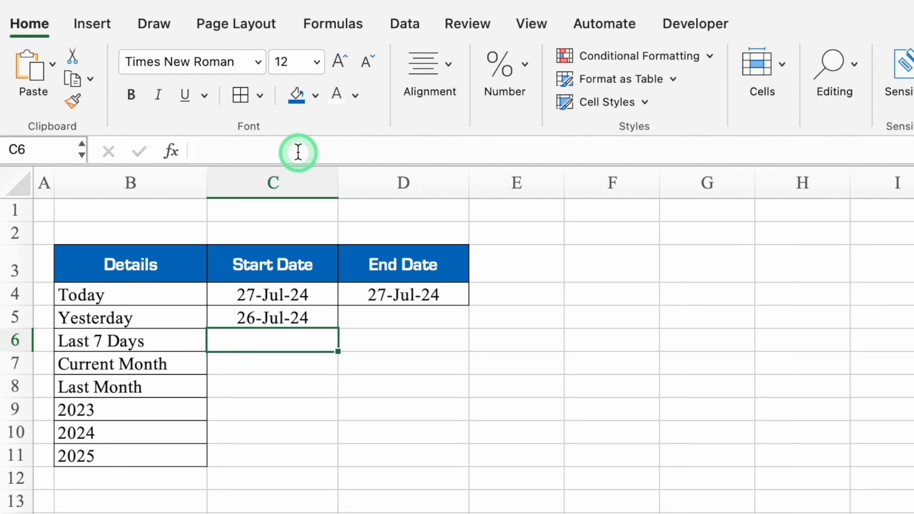
Step: Copy the Yesterday start-date formula from C5 into D5 as its end date
{"action": "left_click", "coordinate": [322, 326]}
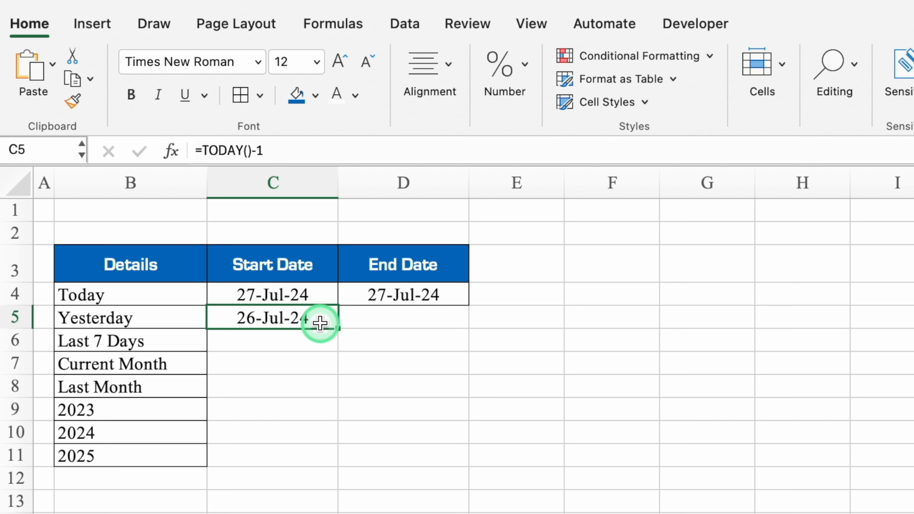
{"action": "key", "text": "super+c"}
{"action": "left_click", "coordinate": [367, 320]}
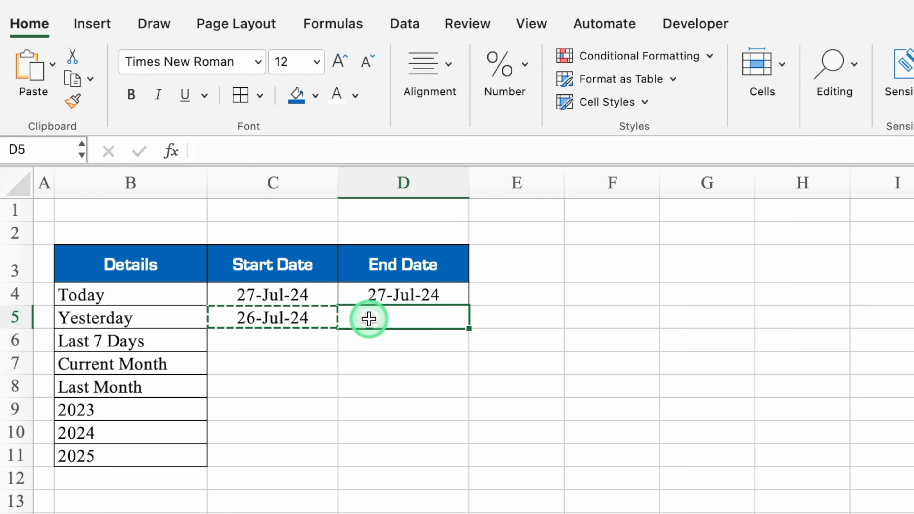
{"action": "key", "text": "super+v"}
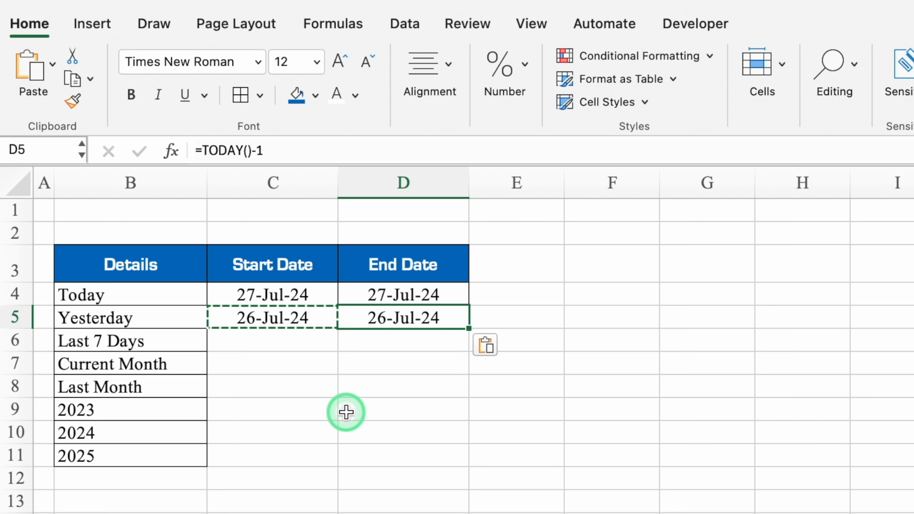
{"action": "left_click", "coordinate": [276, 341]}
{"action": "key", "text": "Escape"}
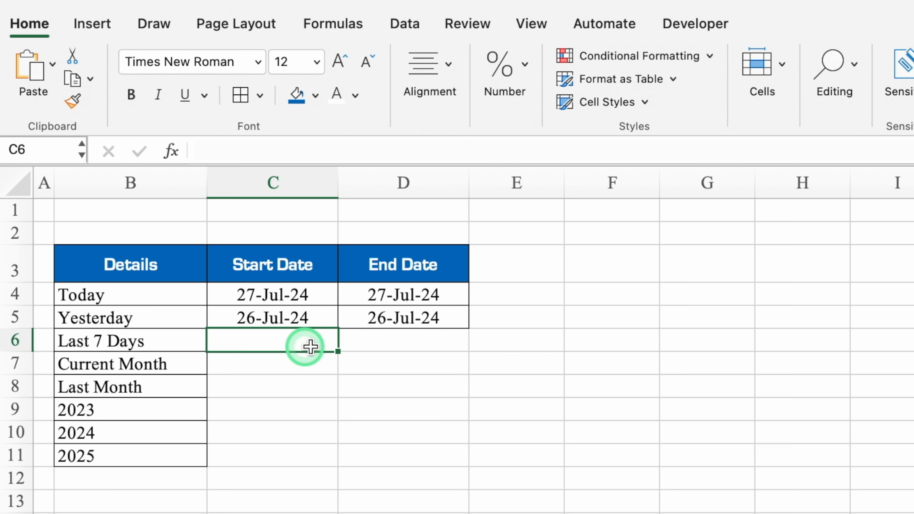
Step: Enter =TODAY() in D6 as the end date for Last 7 Days
{"action": "left_click", "coordinate": [389, 346]}
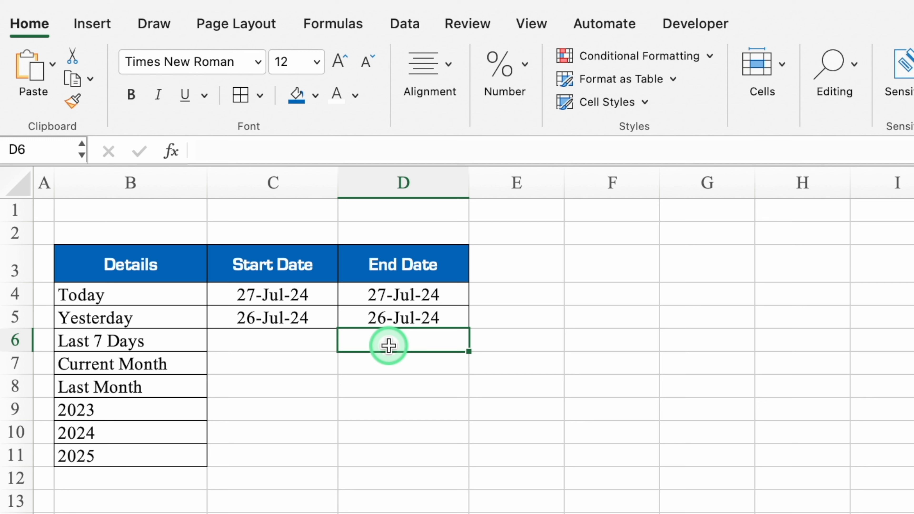
{"action": "type", "text": "="}
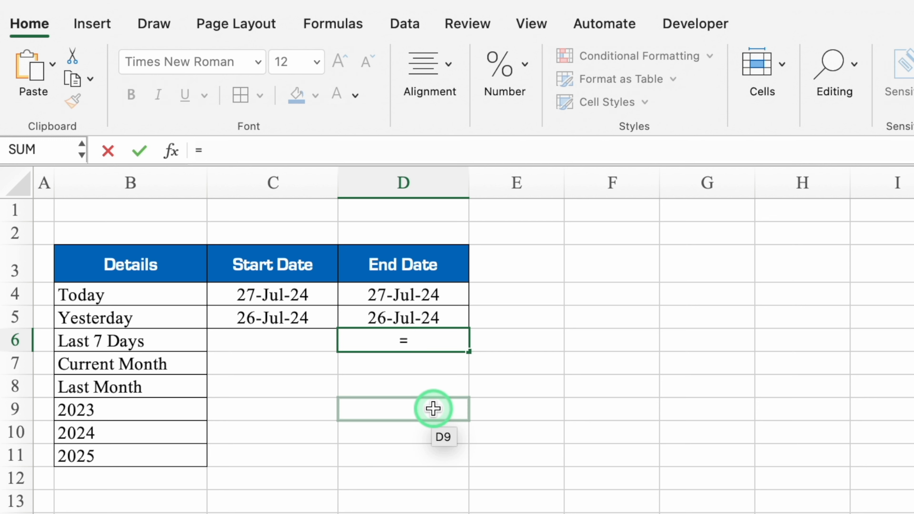
{"action": "type", "text": "today"}
{"action": "double_click", "coordinate": [403, 376]}
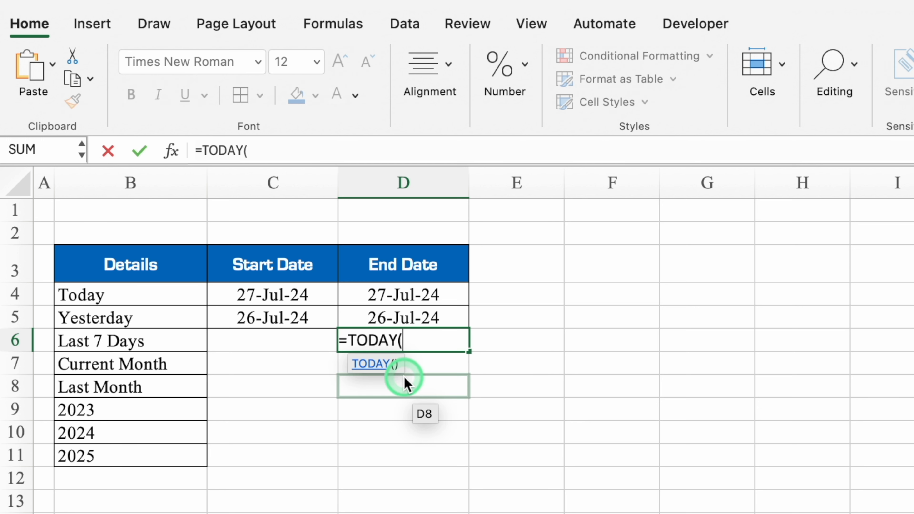
{"action": "type", "text": ")"}
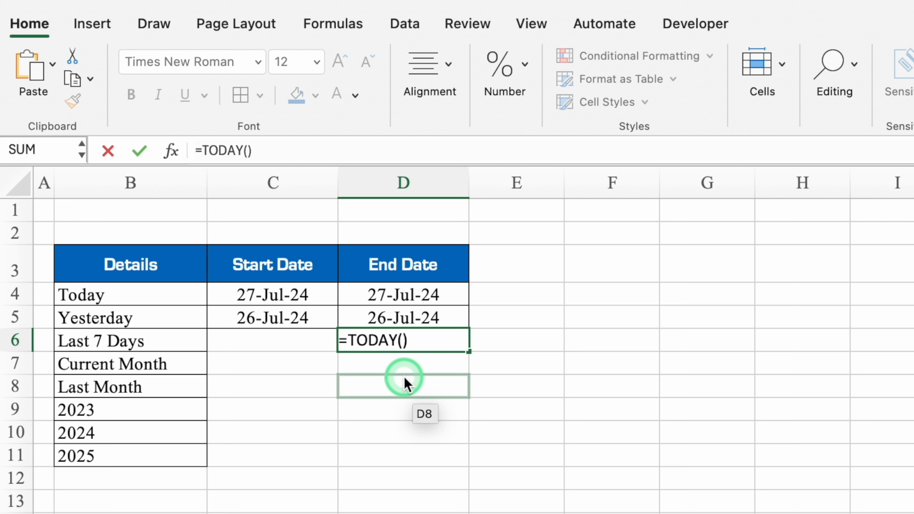
{"action": "key", "text": "Return"}
Step: Enter =D6-7 in C6 as the start date for Last 7 Days
{"action": "key", "text": "Up"}
{"action": "key", "text": "Left"}
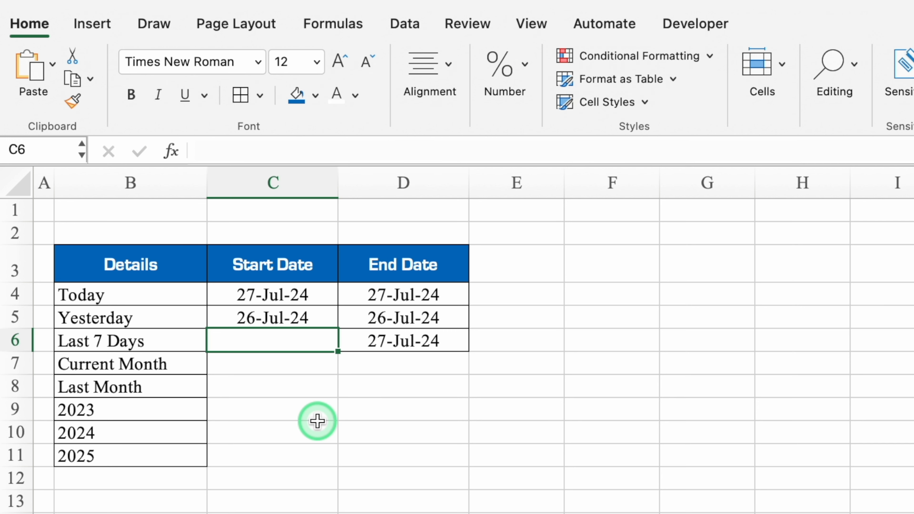
{"action": "type", "text": "="}
{"action": "left_click", "coordinate": [408, 344]}
{"action": "type", "text": "-7"}
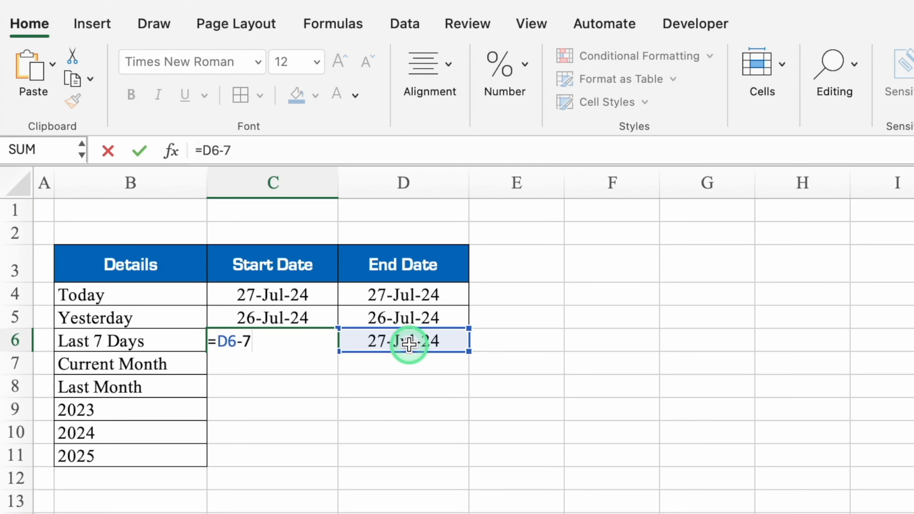
{"action": "key", "text": "Return"}
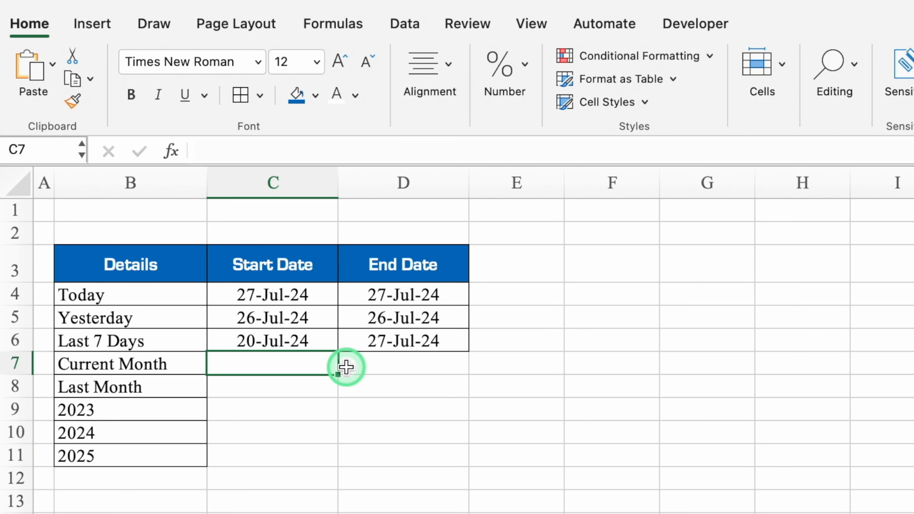
Step: Enter =EOMONTH(TODAY(),-1)+1 in C7 as the start date for Current Month
{"action": "type", "text": "="}
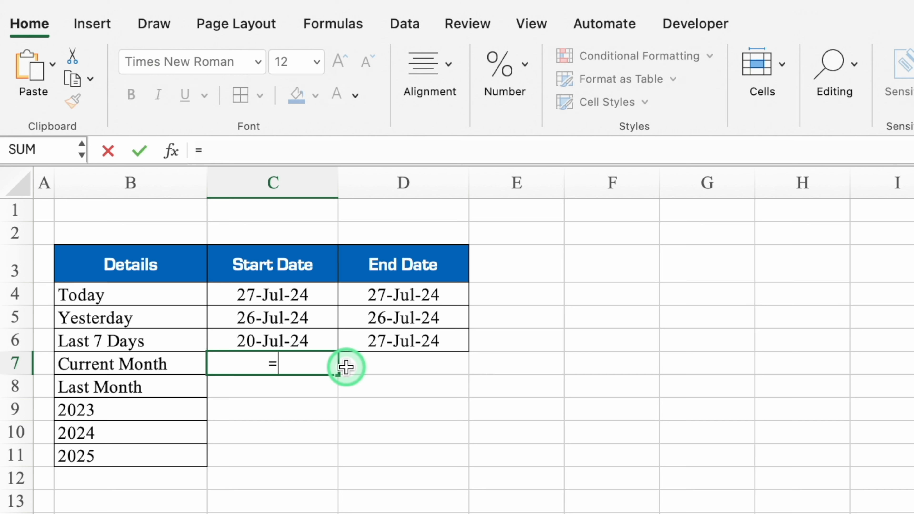
{"action": "type", "text": "eom"}
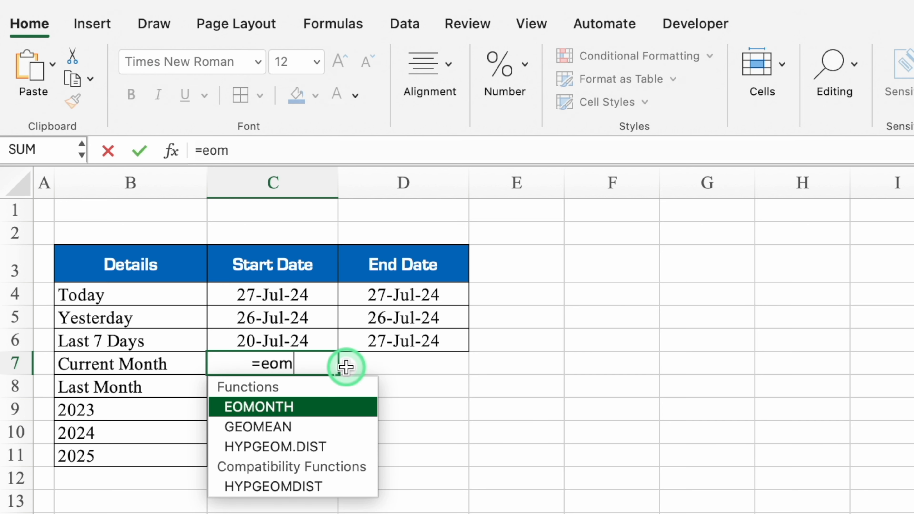
{"action": "double_click", "coordinate": [310, 411]}
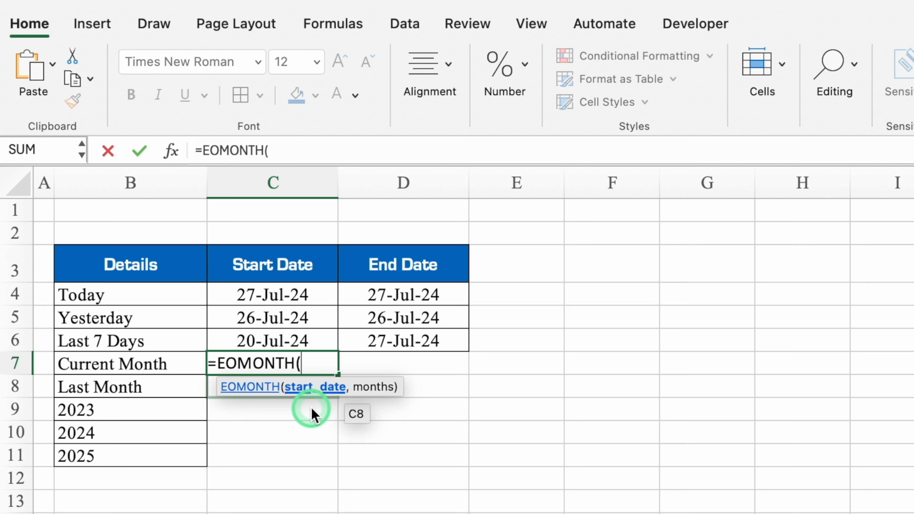
{"action": "type", "text": "today"}
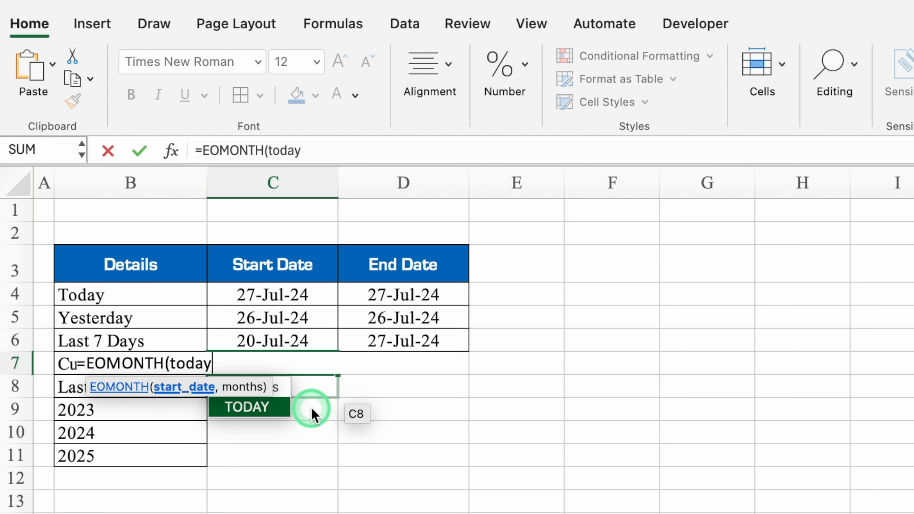
{"action": "double_click", "coordinate": [271, 408]}
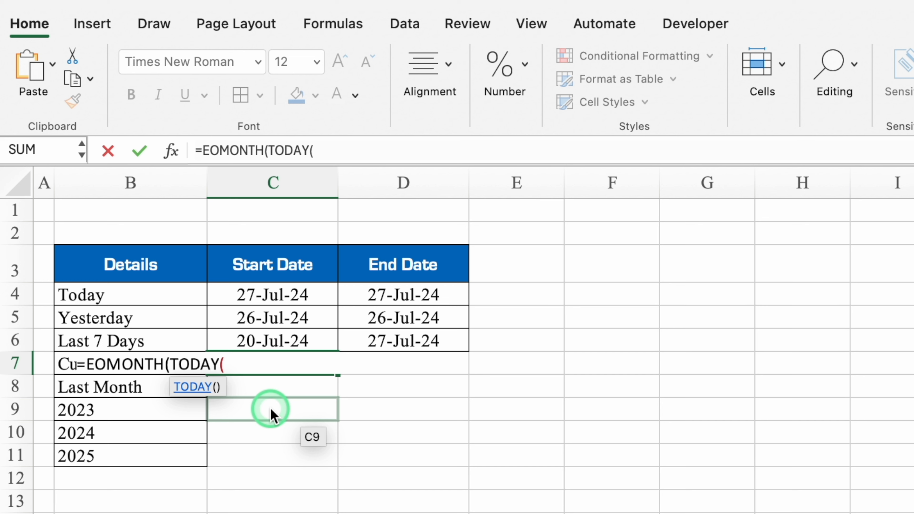
{"action": "type", "text": "),-1)"}
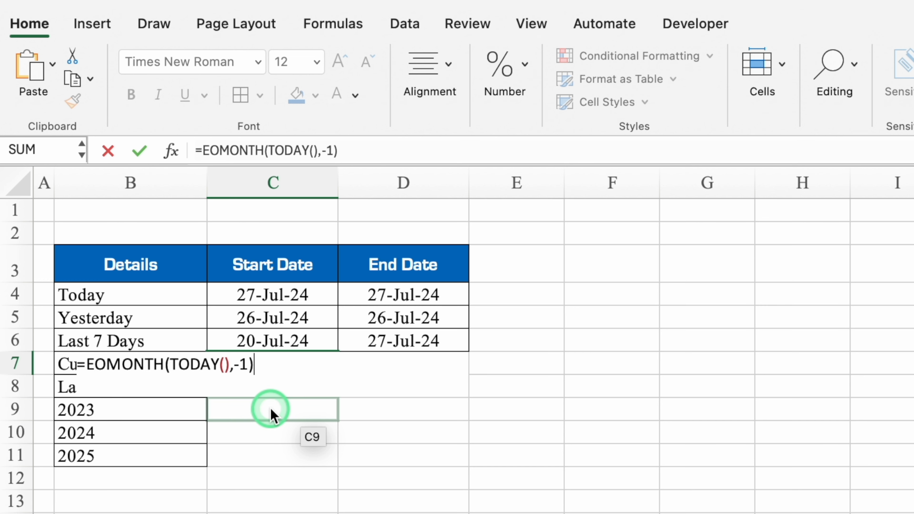
{"action": "type", "text": "+1"}
{"action": "key", "text": "Return"}
{"action": "left_click", "coordinate": [313, 368]}
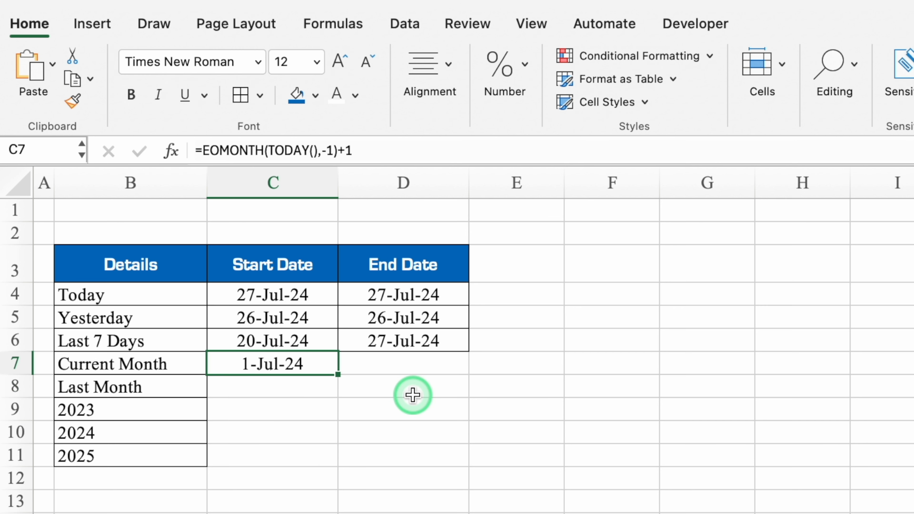
Step: Enter =EOMONTH(TODAY(),0) in D7 as the end date for Current Month
{"action": "left_click", "coordinate": [438, 367]}
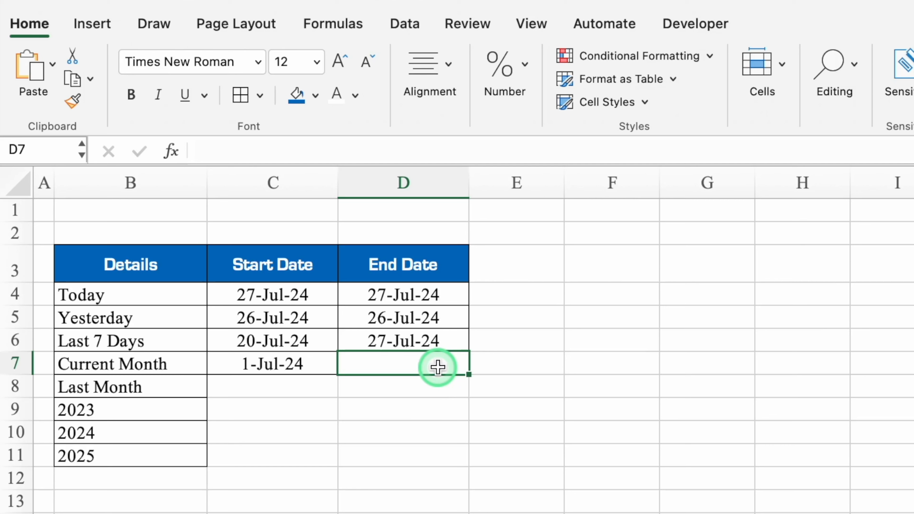
{"action": "type", "text": "=eo"}
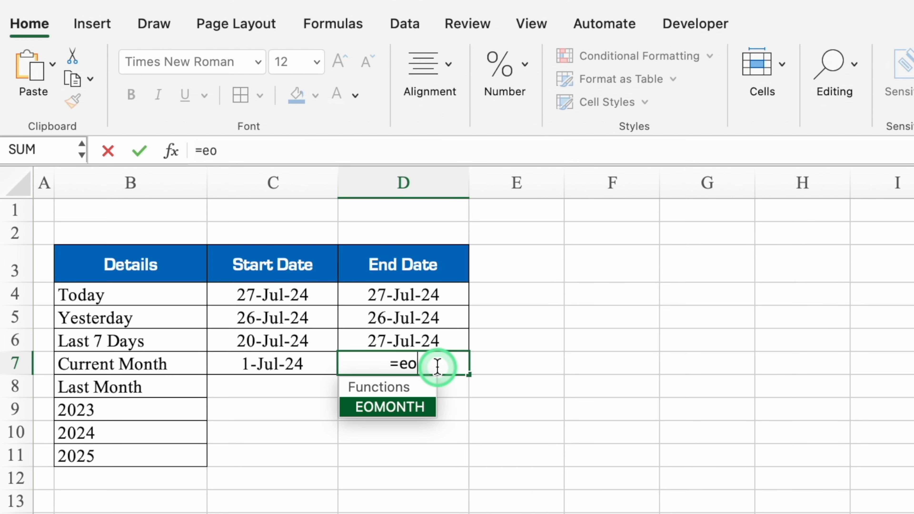
{"action": "double_click", "coordinate": [401, 400]}
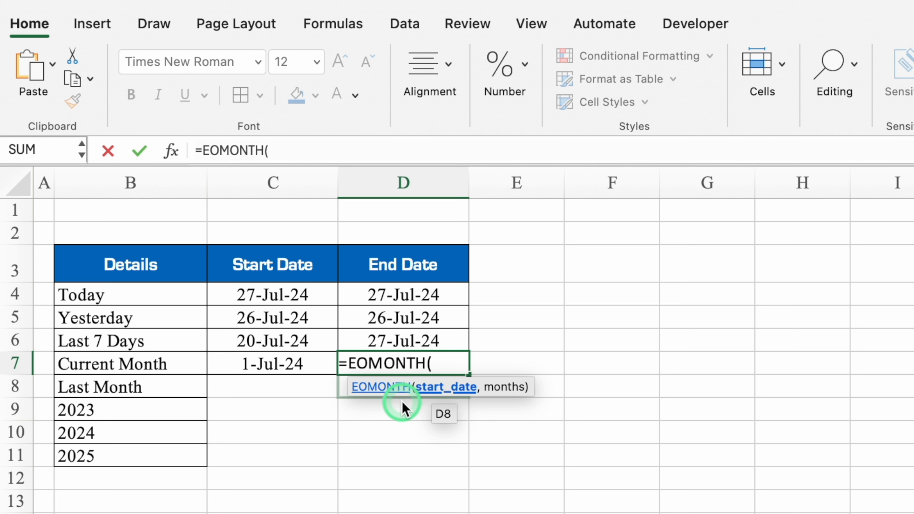
{"action": "type", "text": "today"}
{"action": "double_click", "coordinate": [402, 406]}
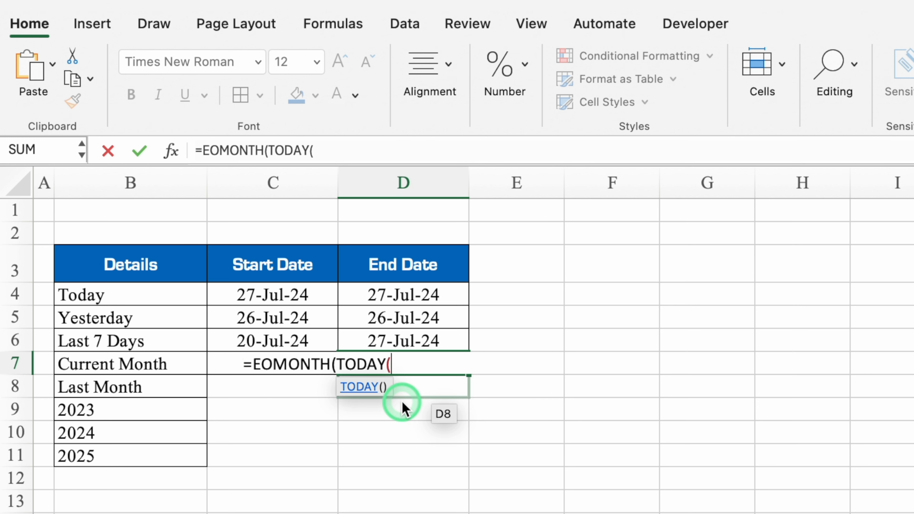
{"action": "type", "text": ")"}
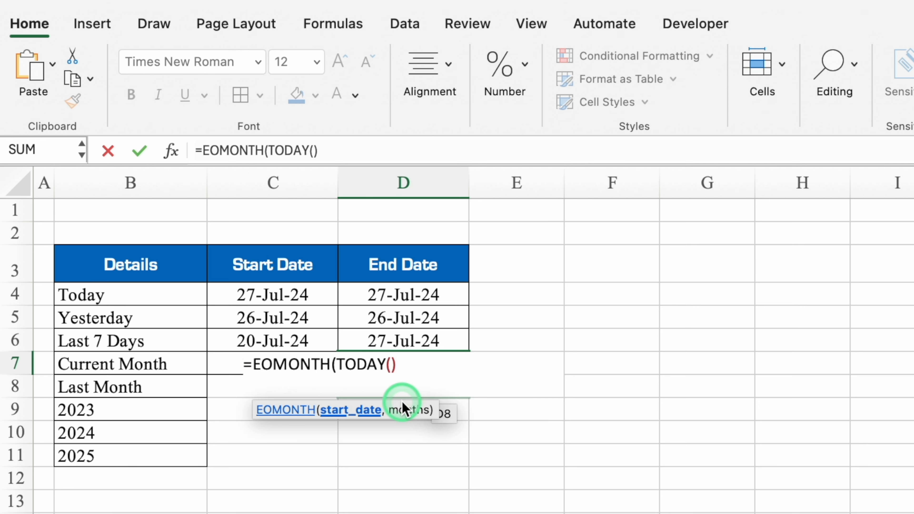
{"action": "type", "text": ",0)"}
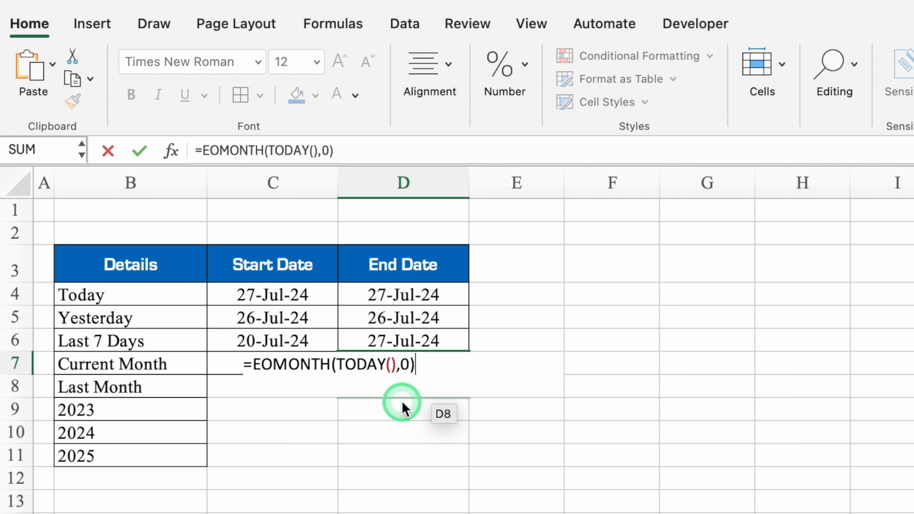
{"action": "key", "text": "Return"}
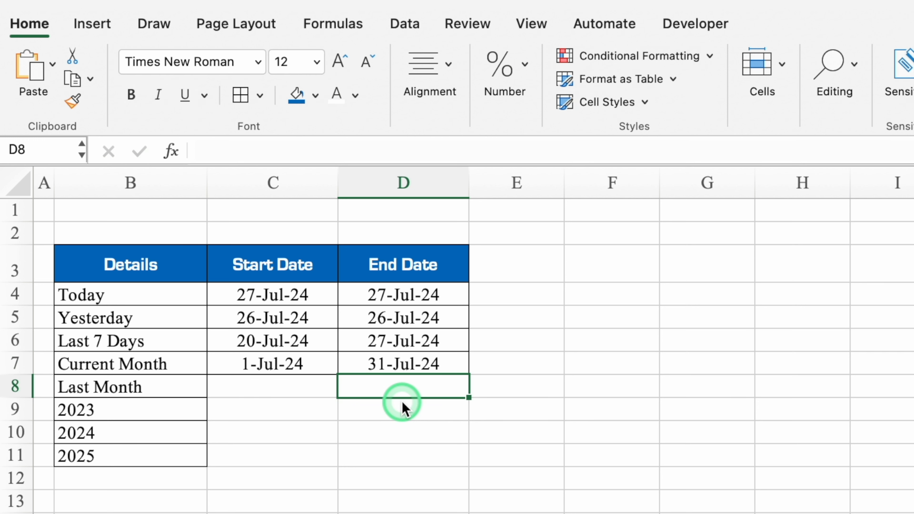
Step: Fill the Current Month start-date formula down to C8 and change its months argument to -2 for Last Month
{"action": "left_click", "coordinate": [304, 390]}
{"action": "left_click", "coordinate": [324, 369]}
{"action": "left_click_drag", "start_coordinate": [337, 375], "coordinate": [335, 388]}
{"action": "left_click", "coordinate": [333, 387]}
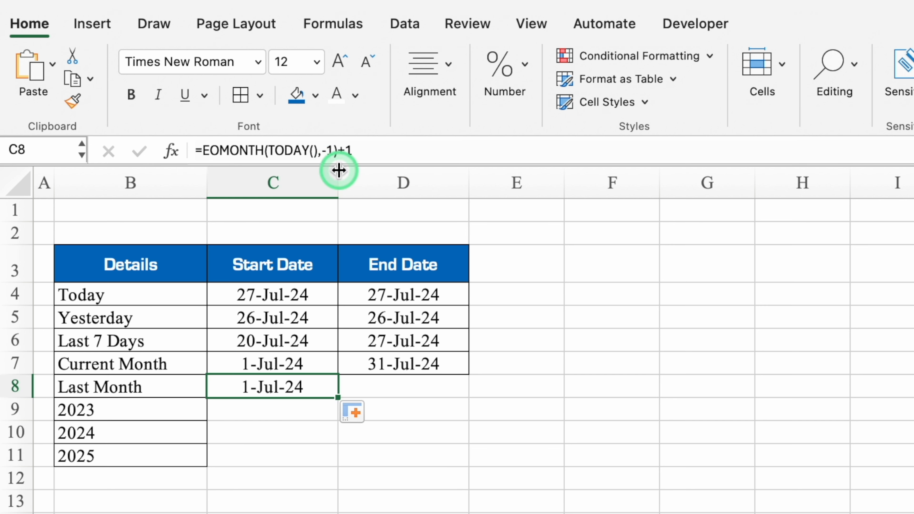
{"action": "left_click", "coordinate": [334, 151]}
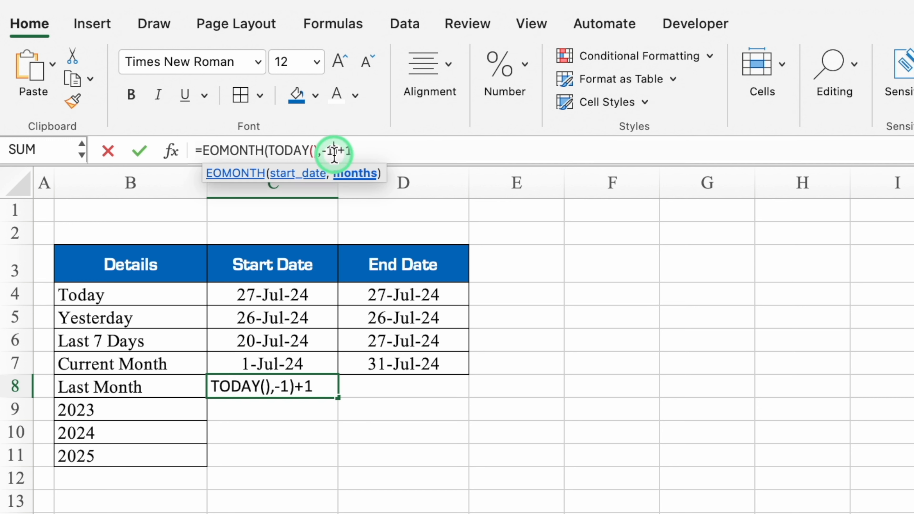
{"action": "key", "text": "BackSpace"}
{"action": "type", "text": "2"}
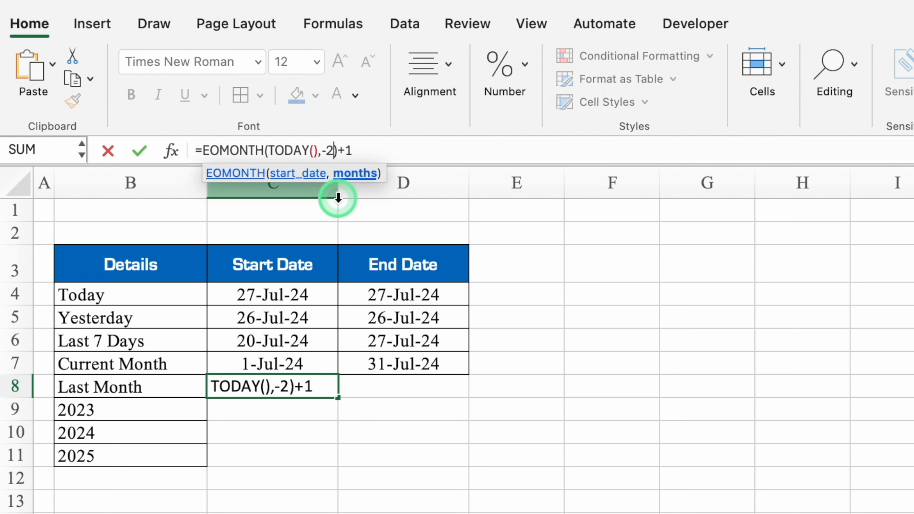
{"action": "key", "text": "Return"}
{"action": "left_click", "coordinate": [316, 379]}
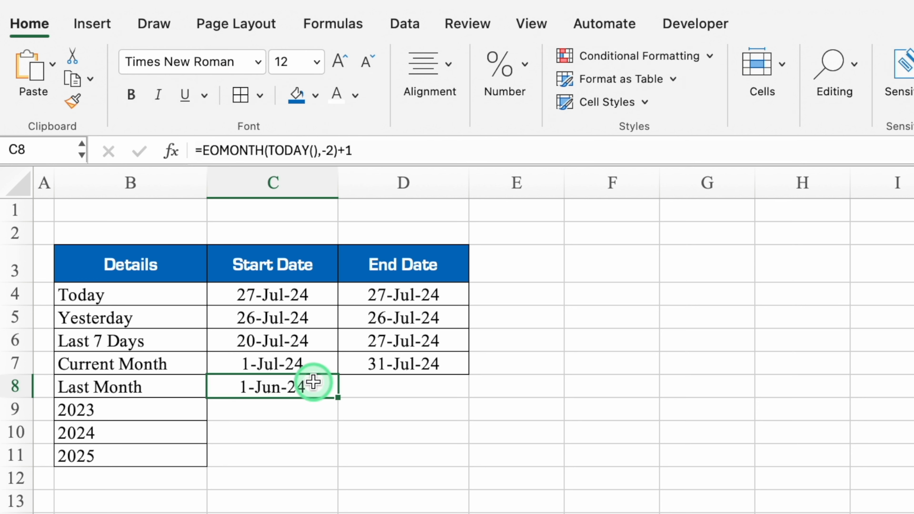
Step: Fill the Current Month end-date formula down to D8 and change its months argument to -1 for Last Month
{"action": "left_click", "coordinate": [421, 369]}
{"action": "left_click_drag", "start_coordinate": [467, 377], "coordinate": [467, 390]}
{"action": "left_click", "coordinate": [419, 384]}
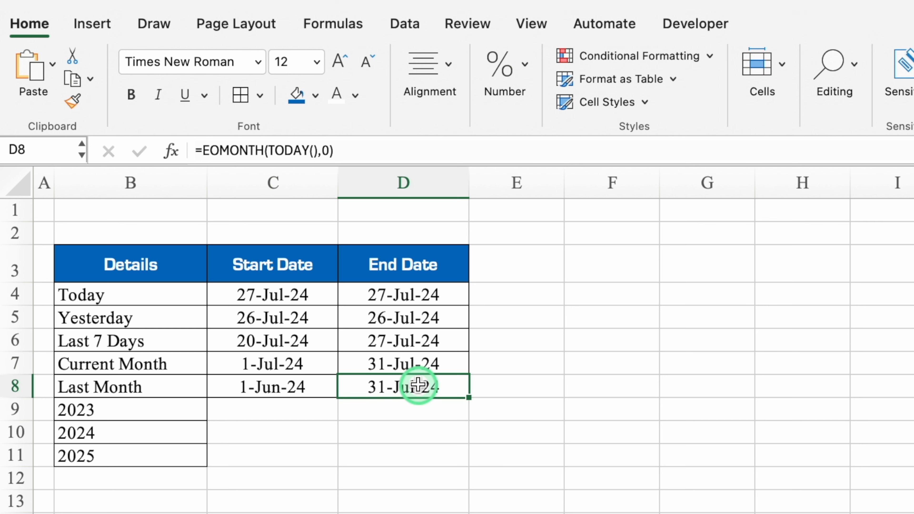
{"action": "left_click", "coordinate": [330, 151]}
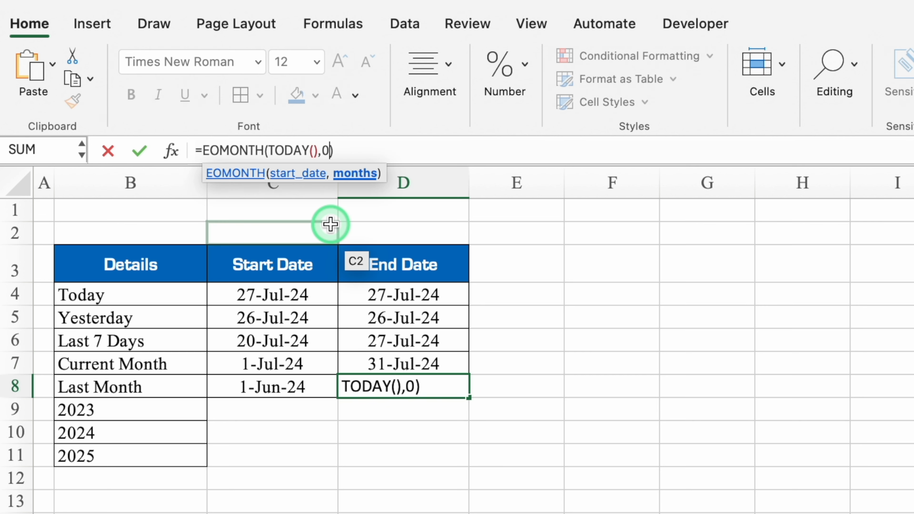
{"action": "key", "text": "BackSpace"}
{"action": "type", "text": "-1"}
{"action": "key", "text": "Return"}
{"action": "left_click", "coordinate": [278, 413]}
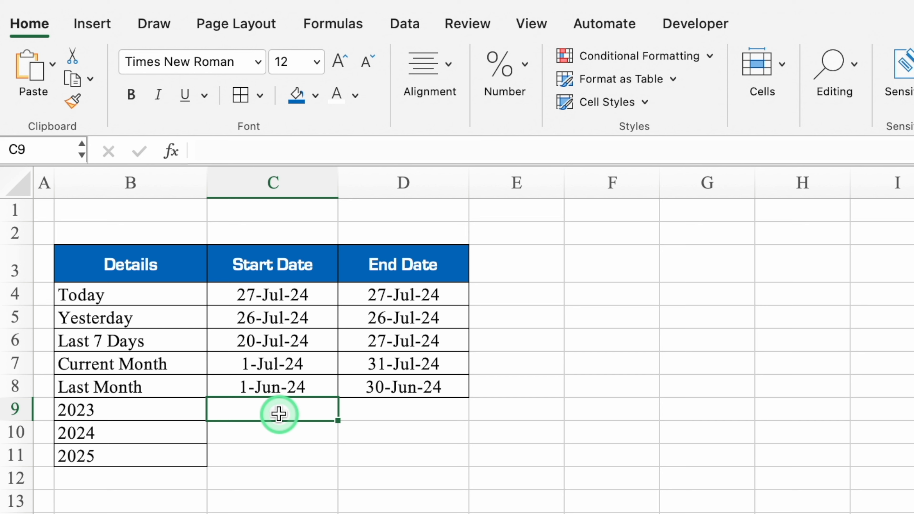
Step: Enter =DATE(B9,1,1) in C9 as the 2023 start date and fill it down through C11 for the remaining years
{"action": "type", "text": "="}
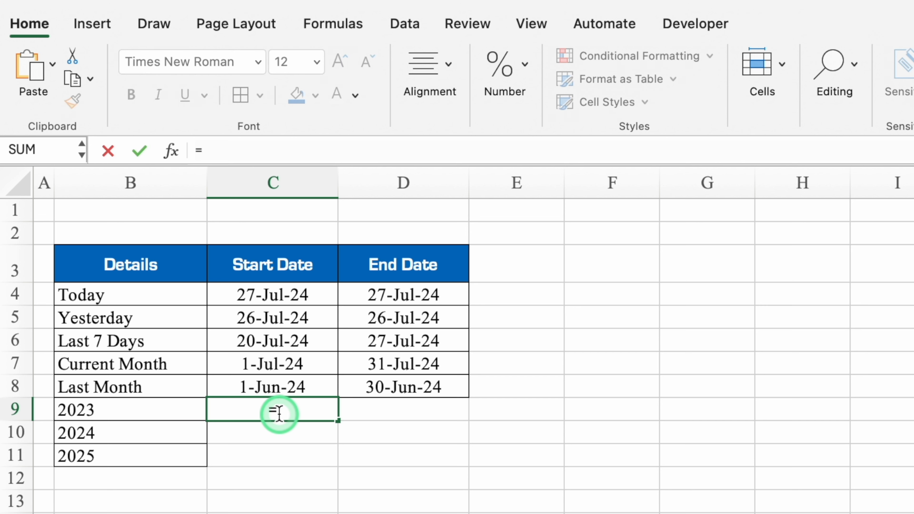
{"action": "type", "text": "date"}
{"action": "double_click", "coordinate": [271, 455]}
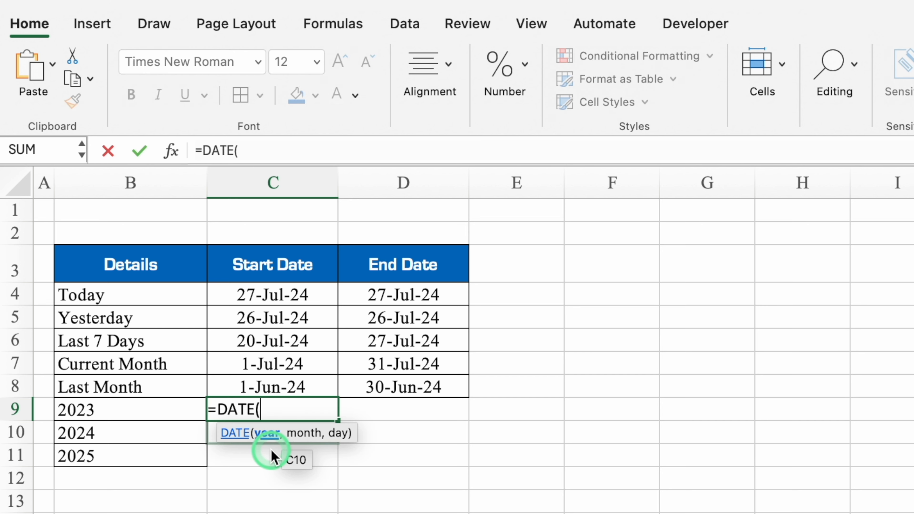
{"action": "left_click", "coordinate": [273, 487]}
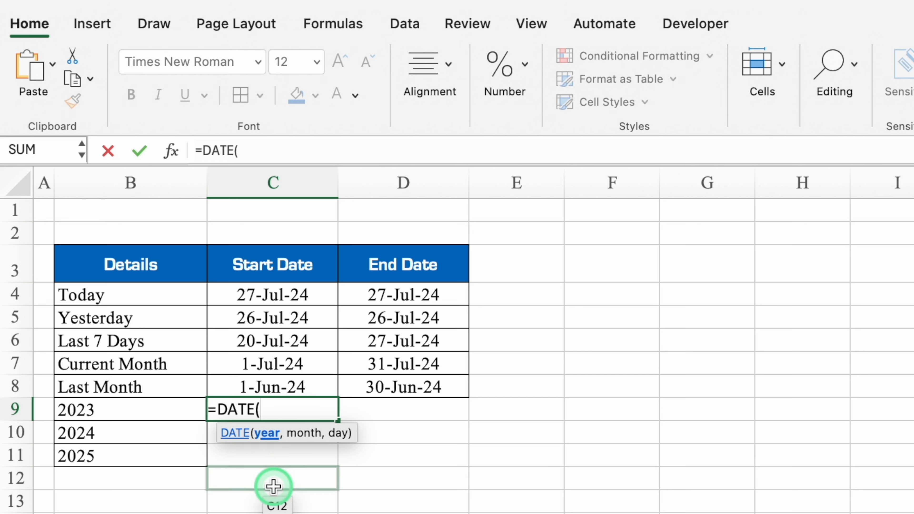
{"action": "left_click", "coordinate": [158, 413]}
{"action": "type", "text": ","}
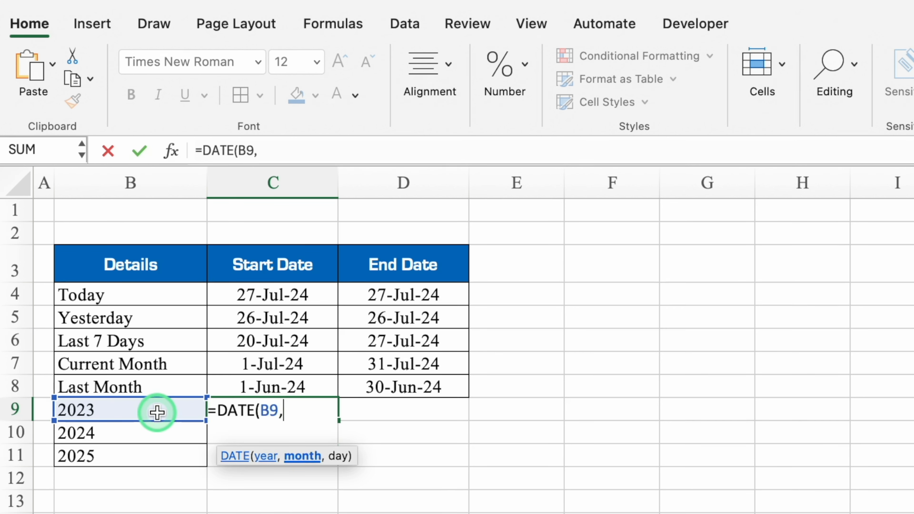
{"action": "type", "text": "1,"}
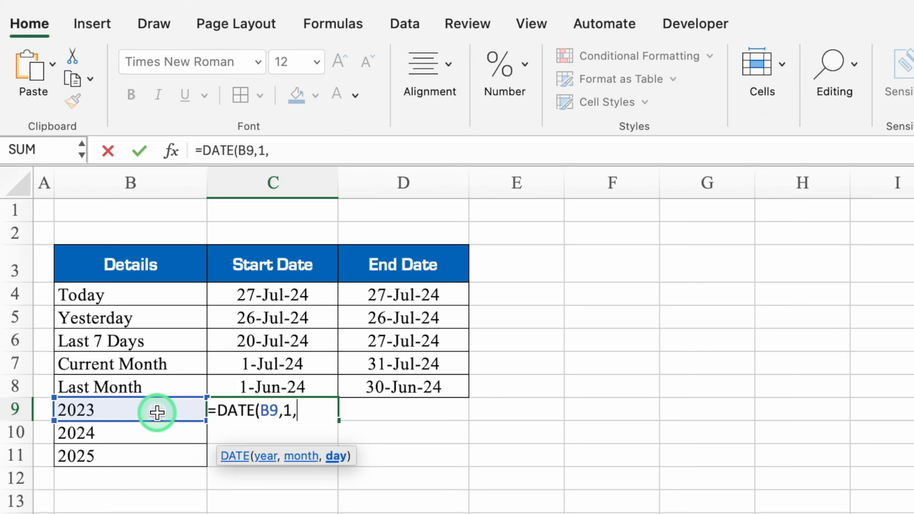
{"action": "type", "text": "1)"}
{"action": "key", "text": "Return"}
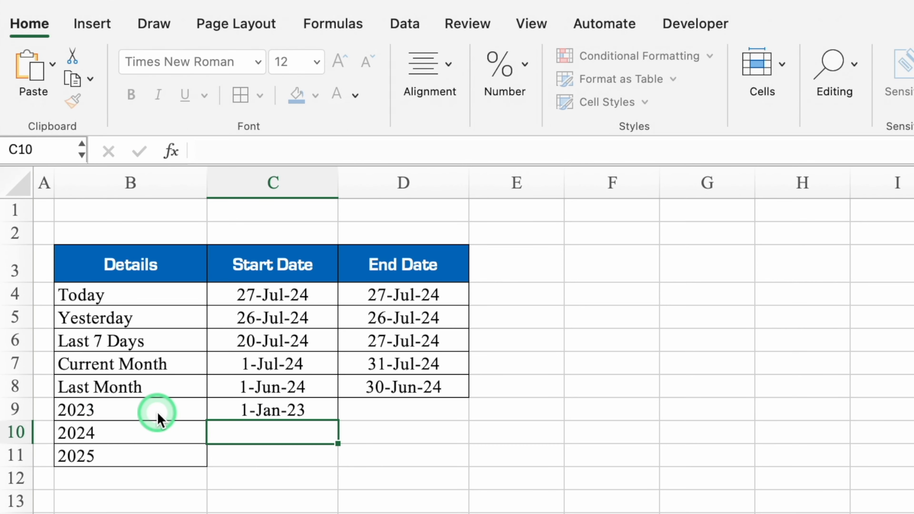
{"action": "left_click", "coordinate": [228, 410]}
{"action": "left_click_drag", "start_coordinate": [337, 420], "coordinate": [341, 457]}
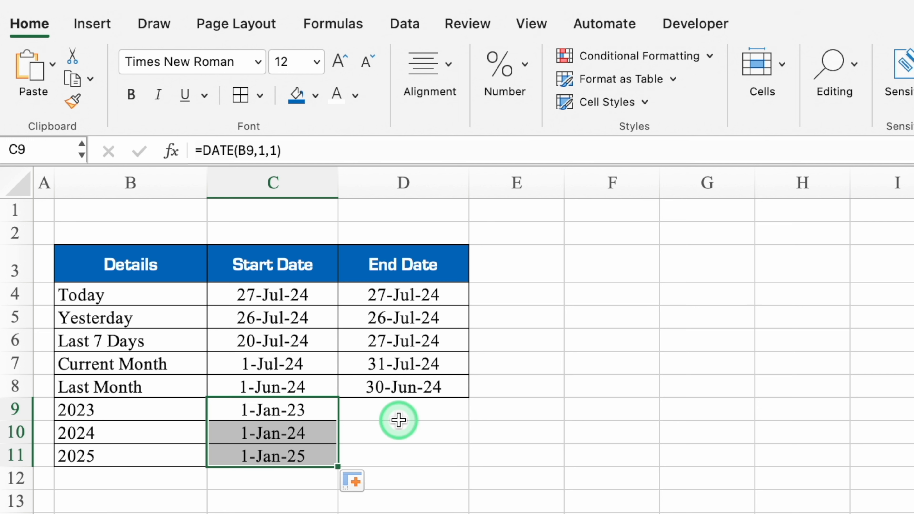
Step: Build a DATE formula in D9 for the 2023 end date, with B9 as the year and 12 as the month
{"action": "left_click", "coordinate": [399, 419]}
{"action": "type", "text": "=date"}
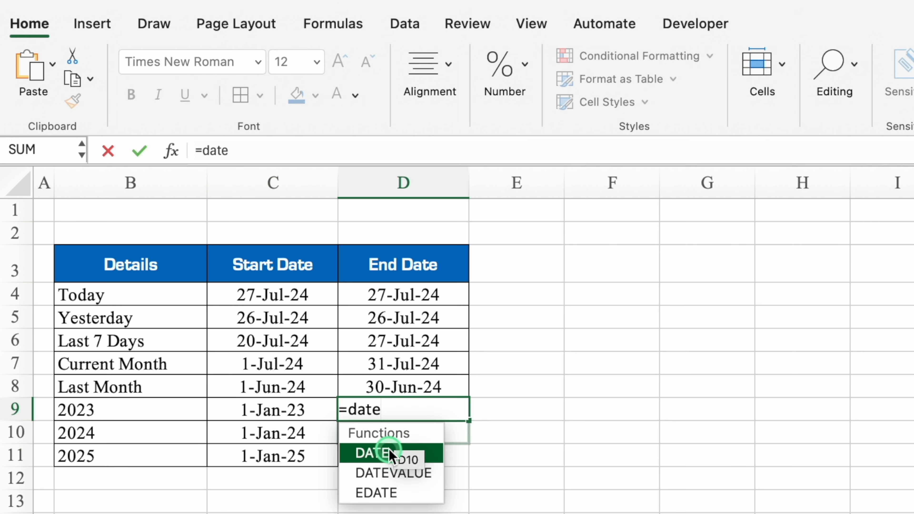
{"action": "double_click", "coordinate": [369, 453]}
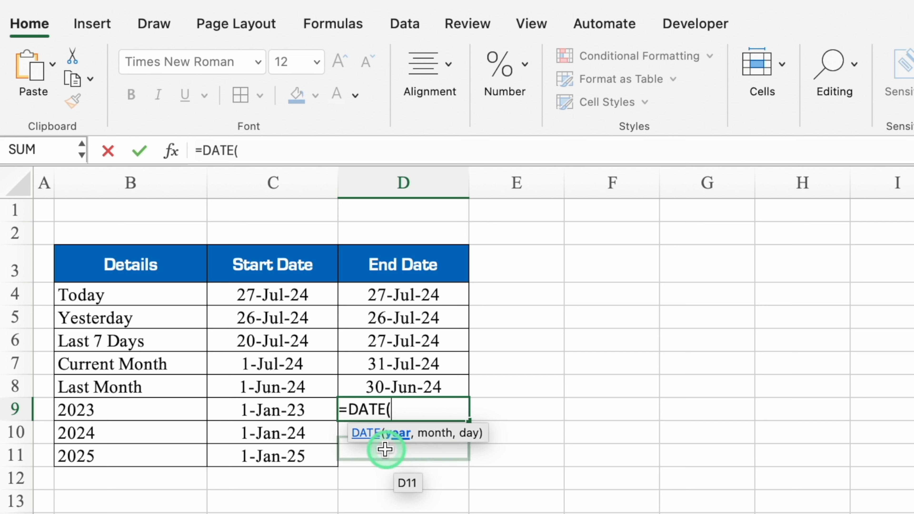
{"action": "left_click", "coordinate": [165, 407]}
{"action": "type", "text": ",12"}
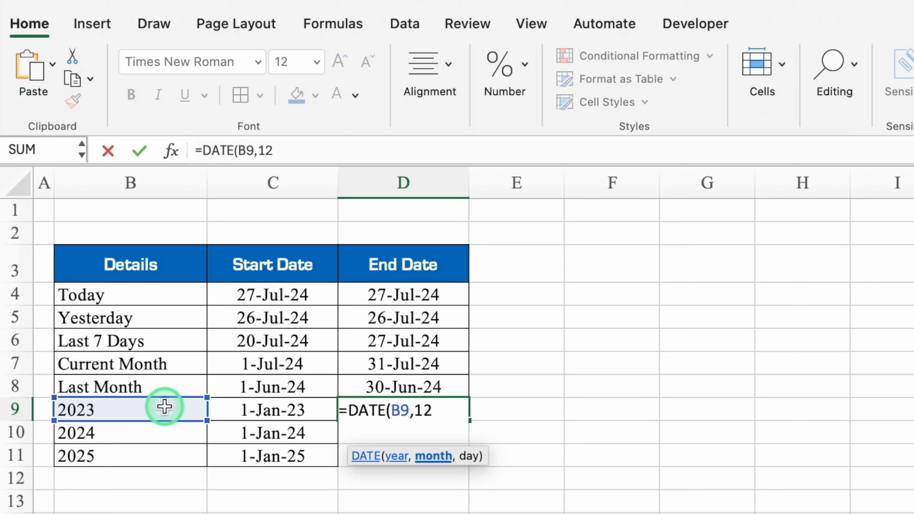
Step: Complete the 2023 end date formula in D9 as =DATE(B9,12,31) and fill it down to D11
{"action": "type", "text": ","}
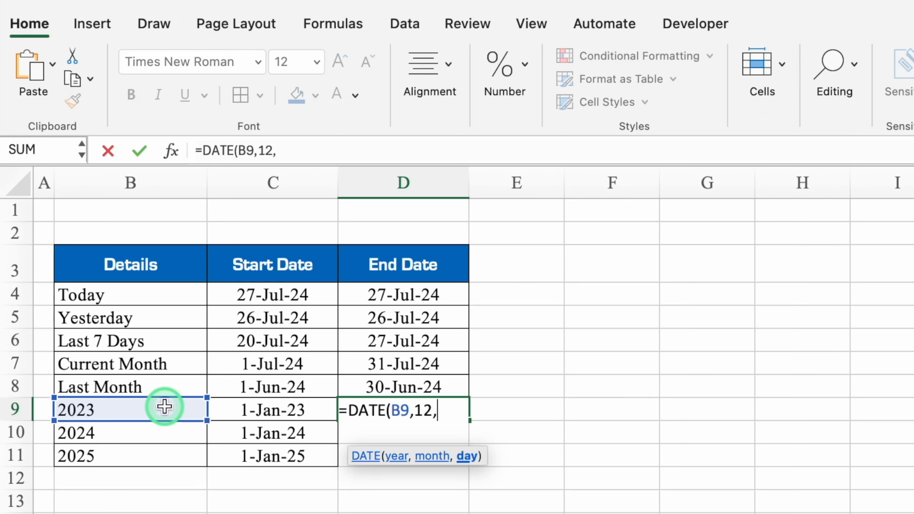
{"action": "type", "text": "31)"}
{"action": "key", "text": "Return"}
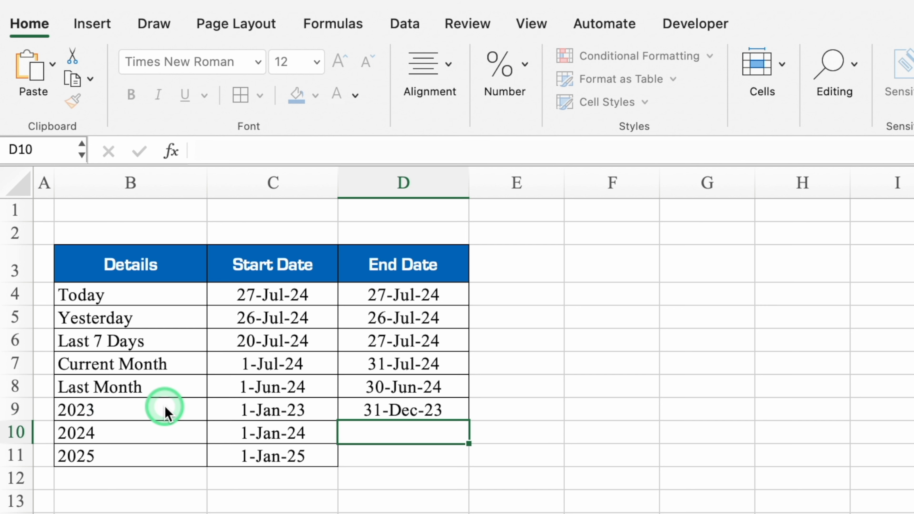
{"action": "left_click", "coordinate": [454, 408]}
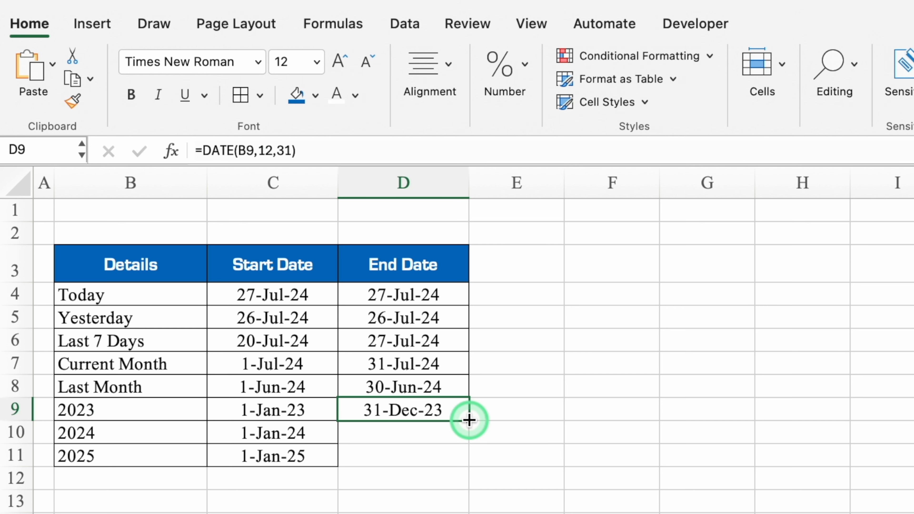
{"action": "left_click_drag", "start_coordinate": [469, 422], "coordinate": [468, 469]}
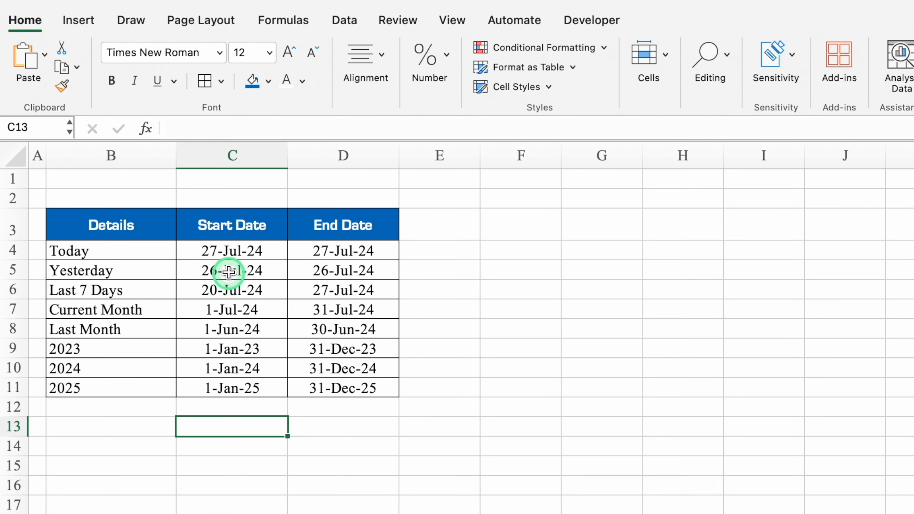
Step: Copy the Start Date header into C13 and the End Date header into C14 below the table
{"action": "left_click", "coordinate": [272, 265]}
{"action": "key", "text": "super+c"}
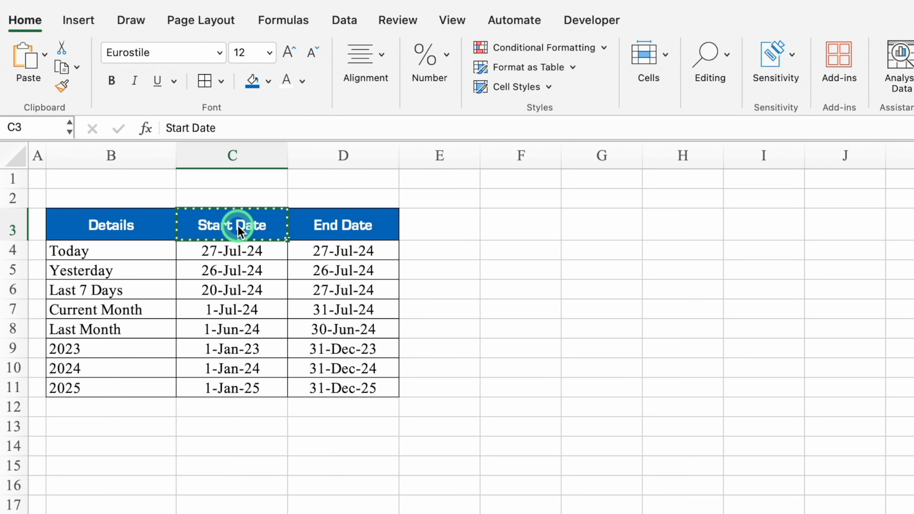
{"action": "left_click", "coordinate": [214, 426]}
{"action": "key", "text": "super+v"}
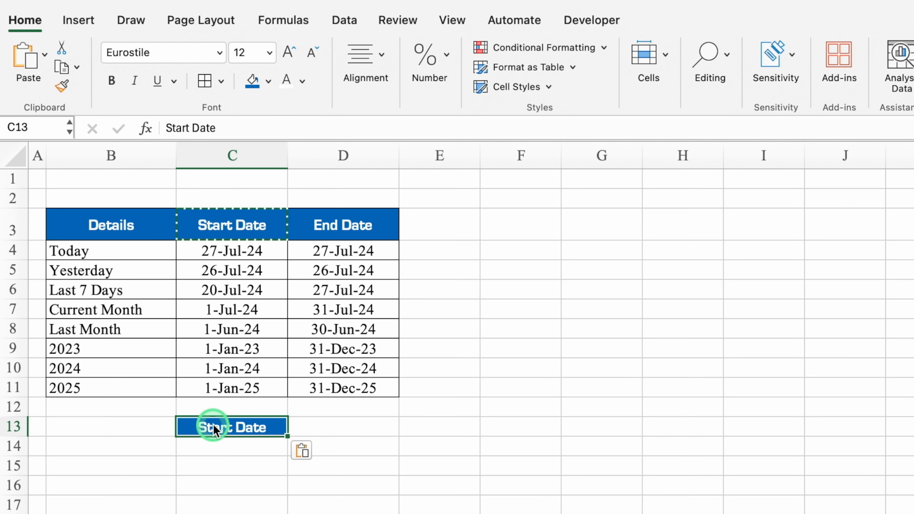
{"action": "left_click", "coordinate": [350, 222]}
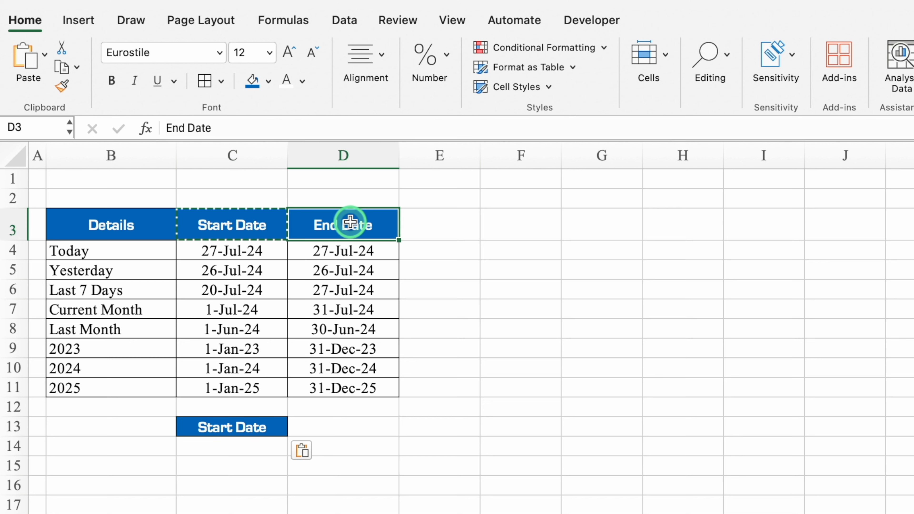
{"action": "key", "text": "super+c"}
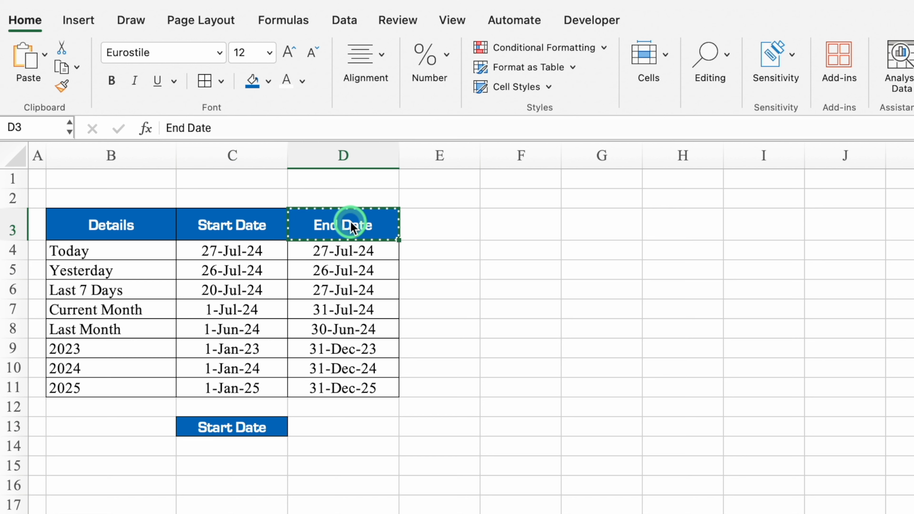
{"action": "left_click", "coordinate": [250, 446]}
{"action": "key", "text": "super+v"}
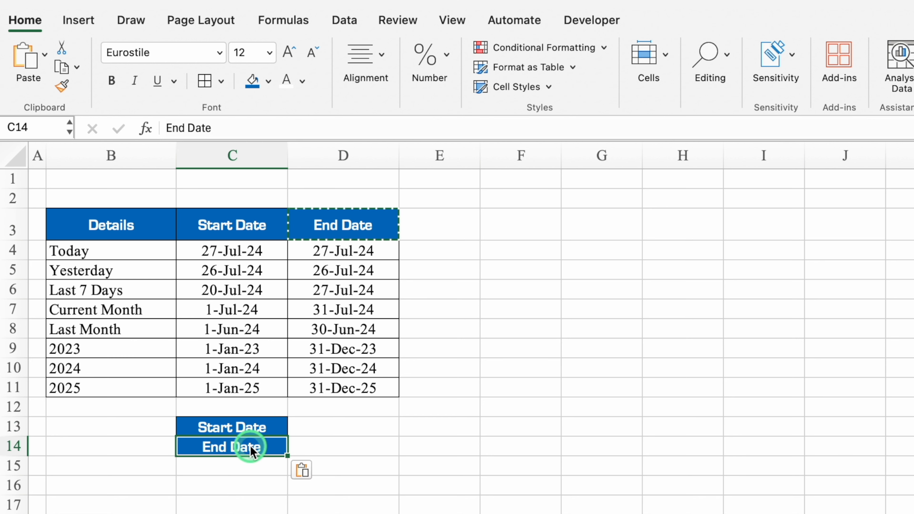
Step: Narrow column E into a thin spacer beside the date table
{"action": "left_click", "coordinate": [304, 426]}
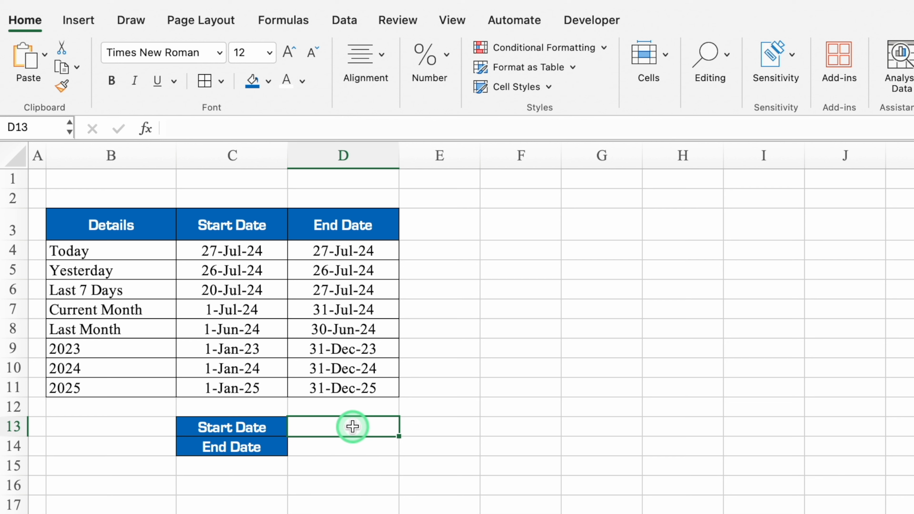
{"action": "left_click", "coordinate": [352, 445]}
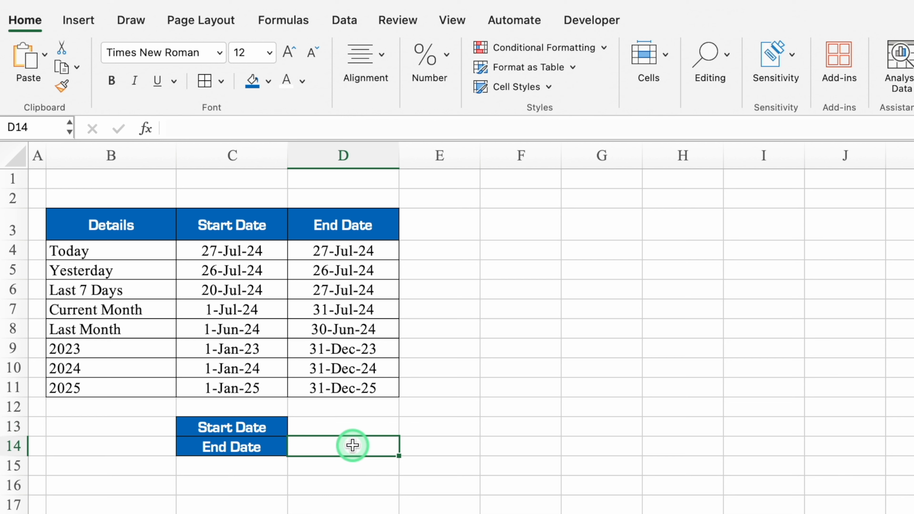
{"action": "left_click_drag", "start_coordinate": [480, 156], "coordinate": [417, 167]}
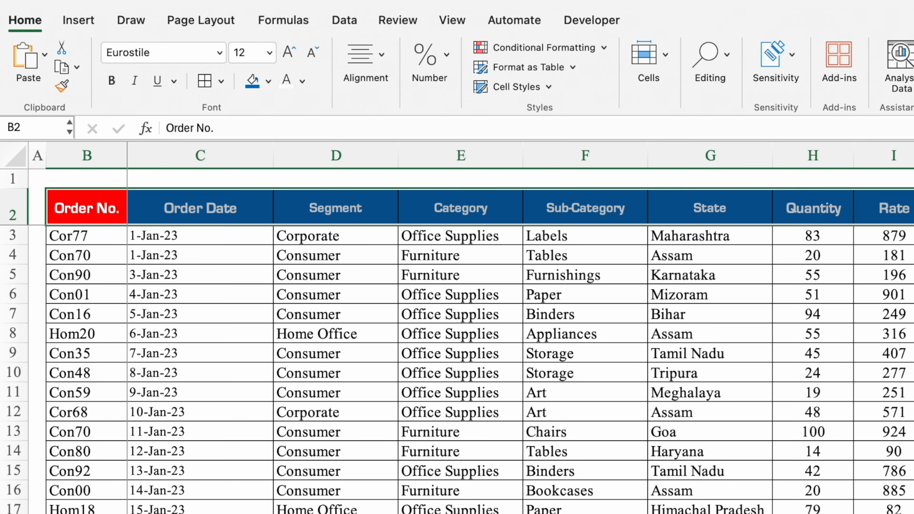
Step: Copy the full Segment, Category and Sub-Category columns from the order data sheet and paste them at F3 of the date table sheet
{"action": "left_click", "coordinate": [344, 332]}
{"action": "left_click", "coordinate": [339, 214]}
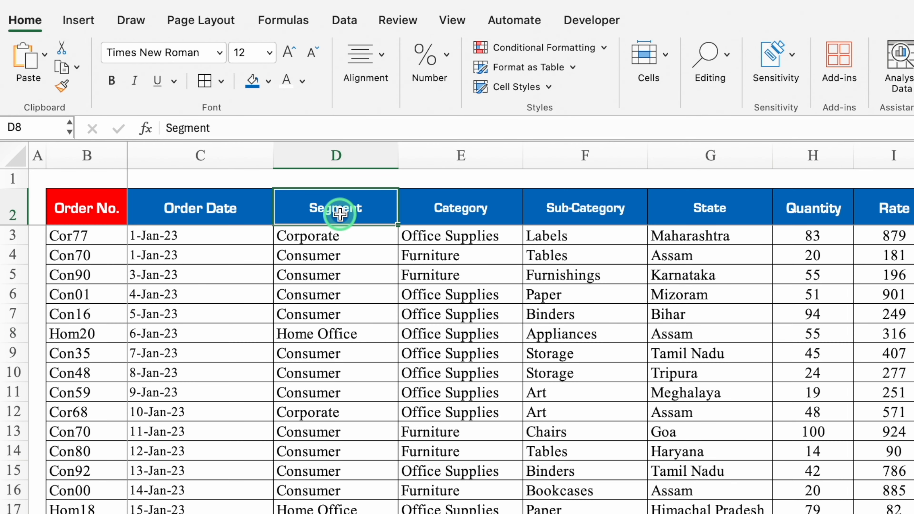
{"action": "left_click", "coordinate": [542, 204], "text": "shift"}
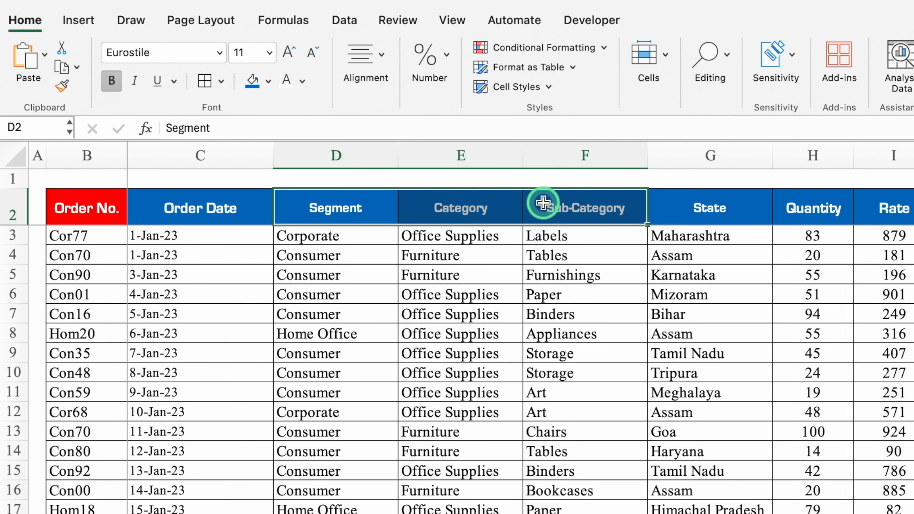
{"action": "key", "text": "ctrl+shift+Down"}
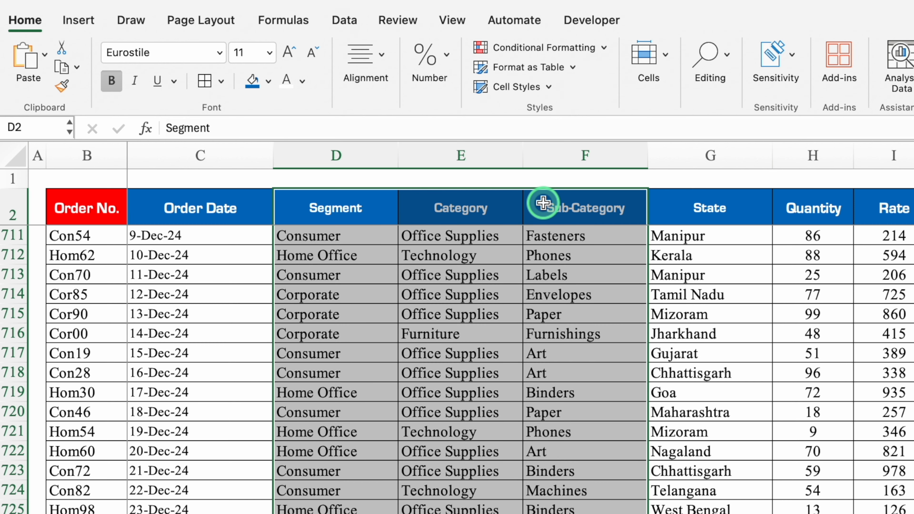
{"action": "key", "text": "super+c"}
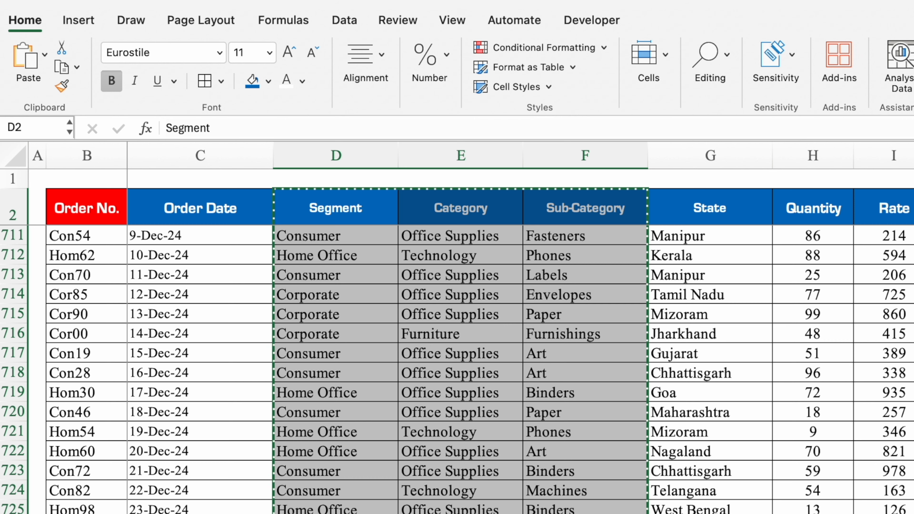
{"action": "key", "text": "ctrl+Page_Down"}
{"action": "left_click", "coordinate": [463, 229]}
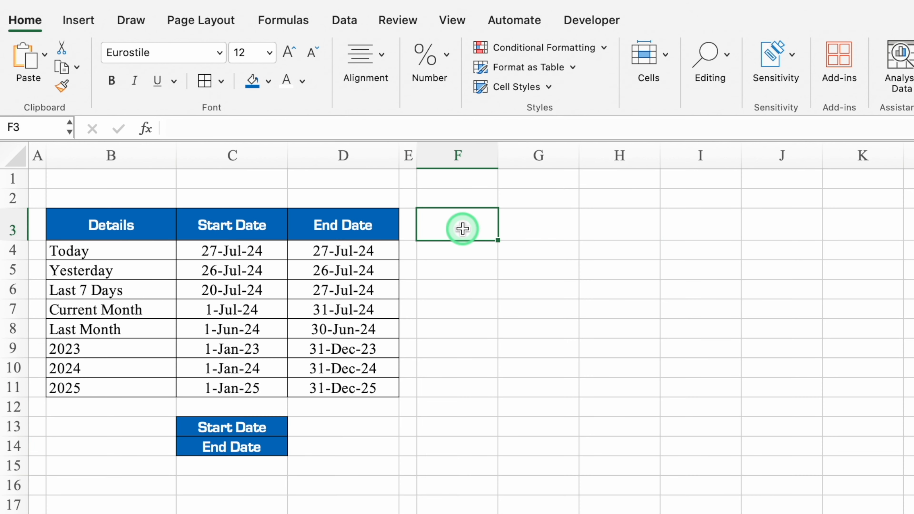
{"action": "key", "text": "super+v"}
Step: Widen columns F to H so the Segment, Category and Sub-Category entries fit
{"action": "left_click_drag", "start_coordinate": [661, 152], "coordinate": [662, 153]}
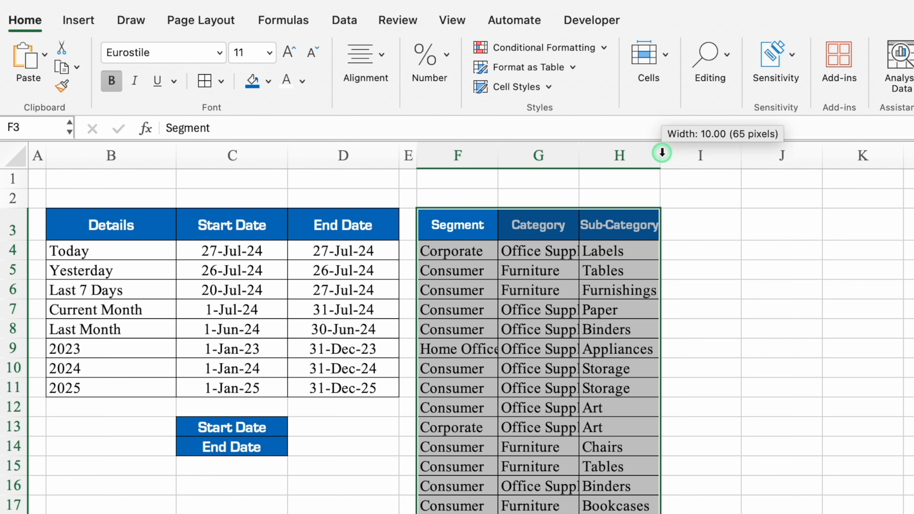
{"action": "double_click", "coordinate": [662, 153]}
{"action": "double_click", "coordinate": [579, 155]}
{"action": "left_click_drag", "start_coordinate": [457, 155], "coordinate": [791, 153]}
{"action": "left_click", "coordinate": [454, 251]}
{"action": "left_click", "coordinate": [454, 270]}
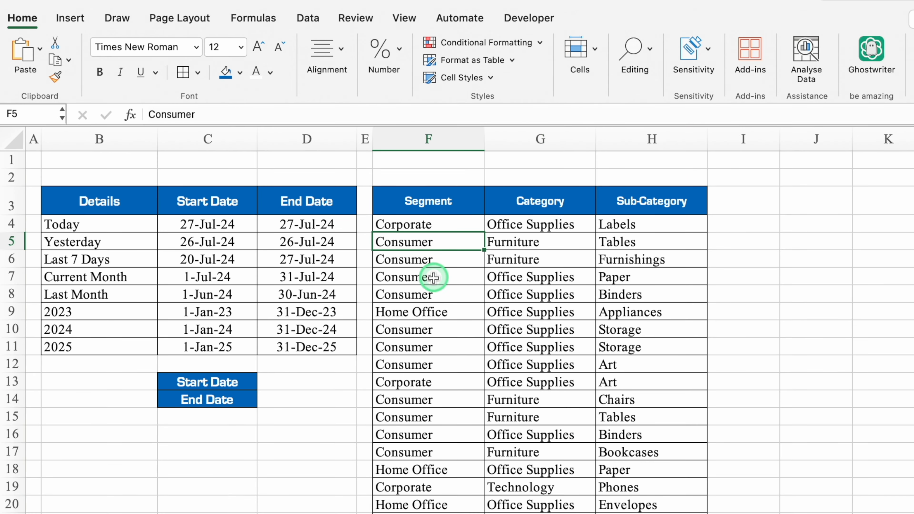
{"action": "left_click", "coordinate": [434, 277]}
{"action": "left_click", "coordinate": [433, 311]}
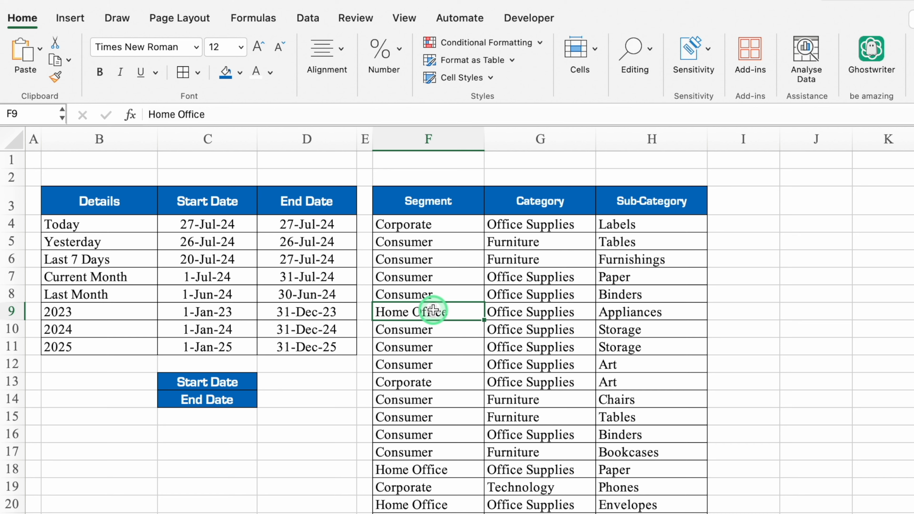
Step: Remove duplicates from the Segment list in column F, with the list marked as having headers
{"action": "left_click", "coordinate": [423, 139]}
{"action": "left_click", "coordinate": [308, 19]}
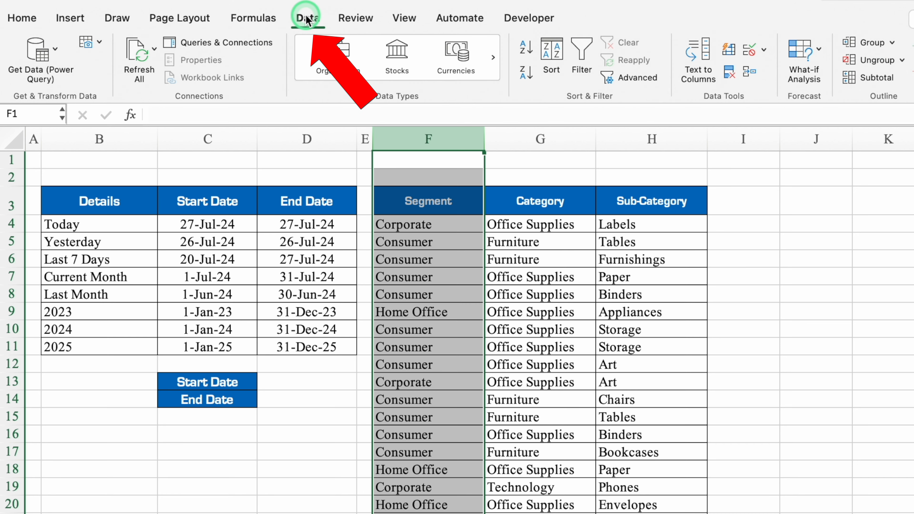
{"action": "left_click", "coordinate": [729, 74]}
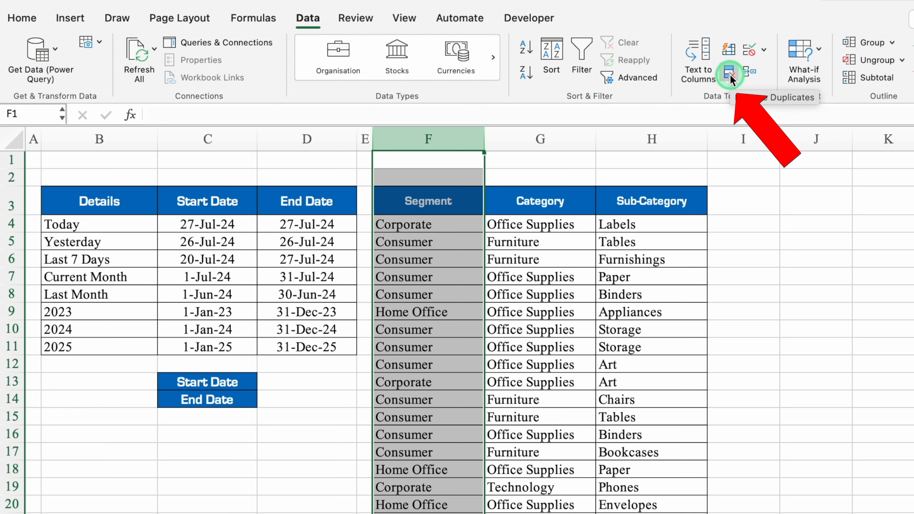
{"action": "left_click", "coordinate": [730, 74]}
{"action": "left_click", "coordinate": [481, 168]}
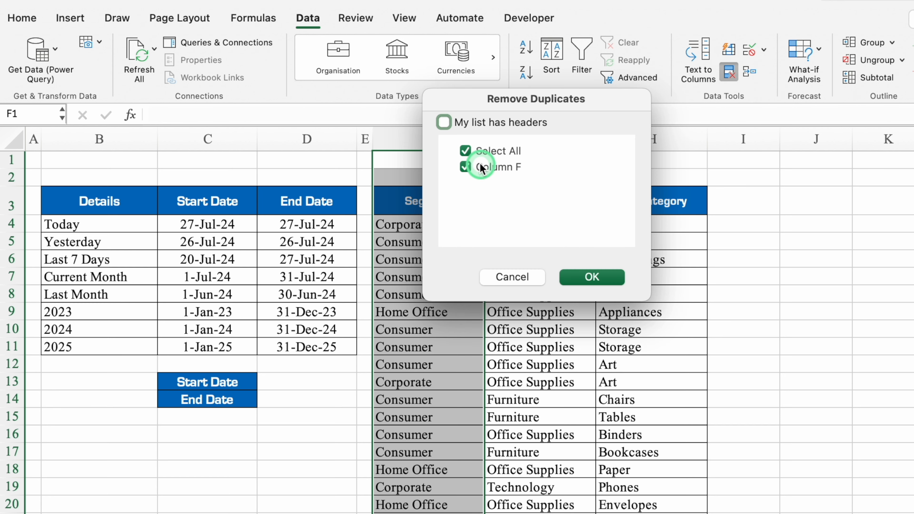
{"action": "left_click", "coordinate": [444, 123]}
{"action": "left_click", "coordinate": [604, 278]}
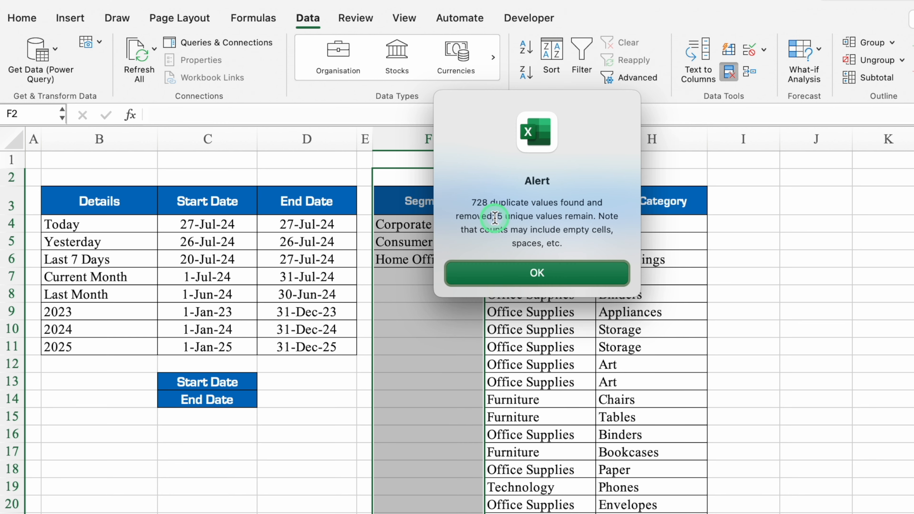
{"action": "left_click", "coordinate": [536, 271]}
Step: Remove duplicates from the Category list in column G, with the list marked as having headers
{"action": "left_click", "coordinate": [547, 139]}
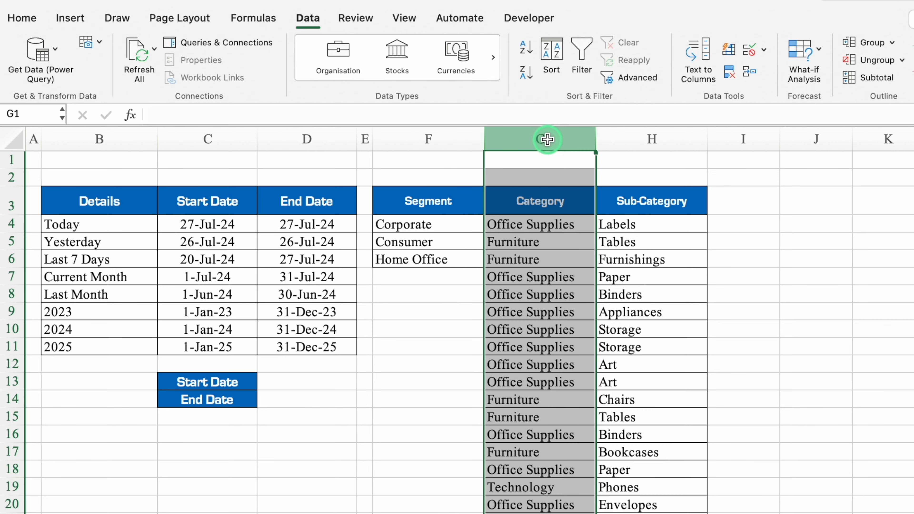
{"action": "left_click", "coordinate": [728, 74]}
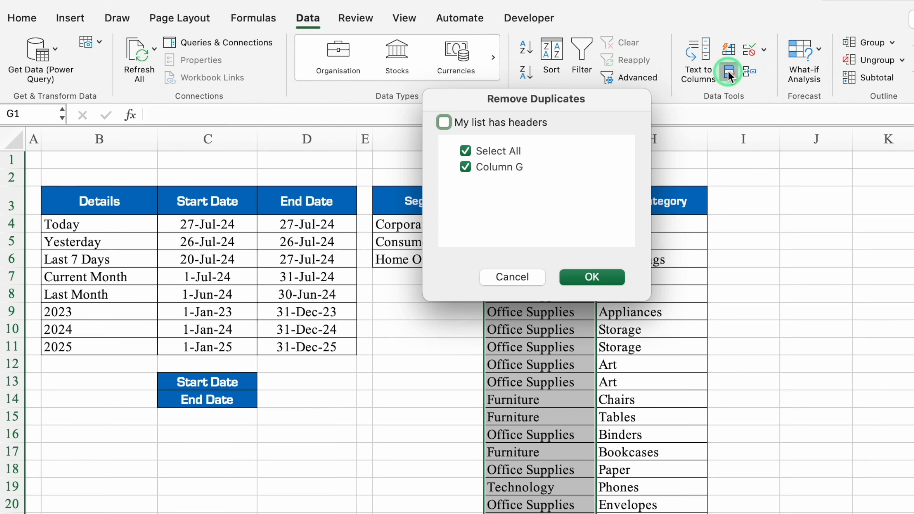
{"action": "left_click", "coordinate": [445, 123]}
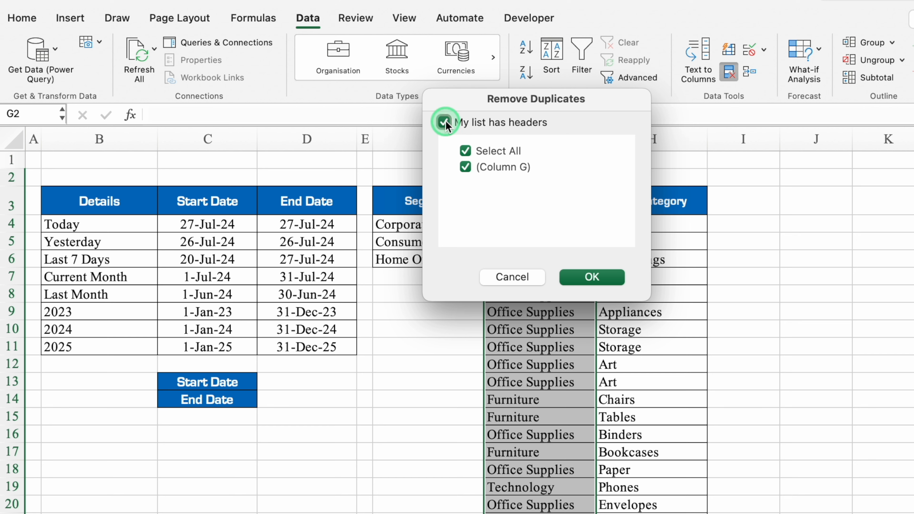
{"action": "left_click", "coordinate": [592, 277]}
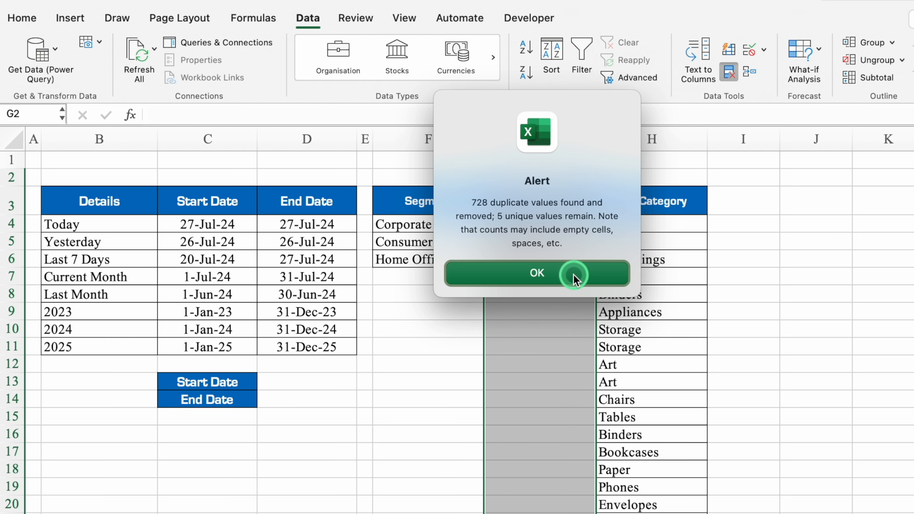
{"action": "left_click", "coordinate": [578, 276]}
Step: Remove duplicates from the Sub-Category list in column H, with the list marked as having headers
{"action": "left_click", "coordinate": [661, 138]}
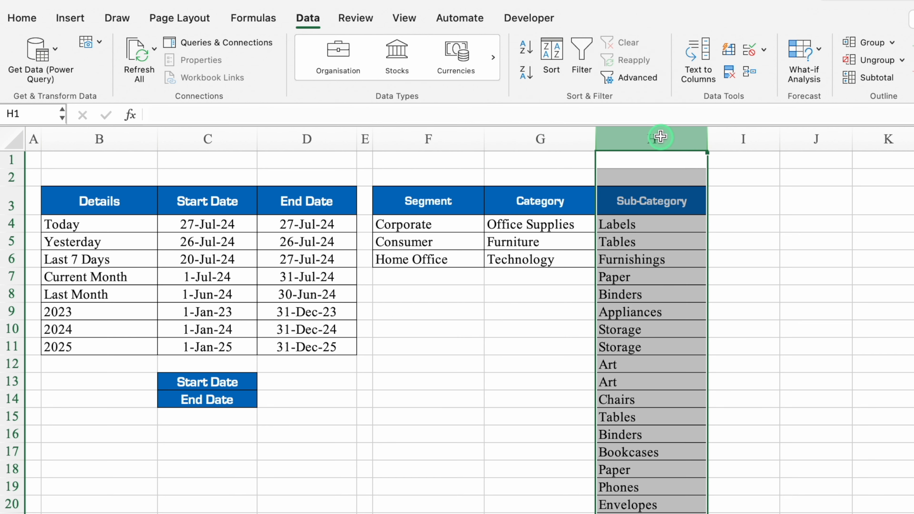
{"action": "left_click", "coordinate": [733, 70]}
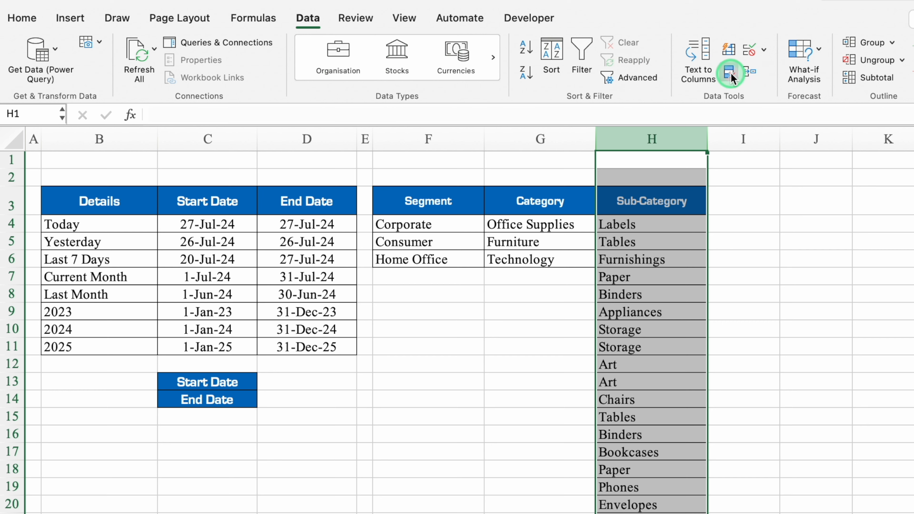
{"action": "left_click", "coordinate": [444, 122]}
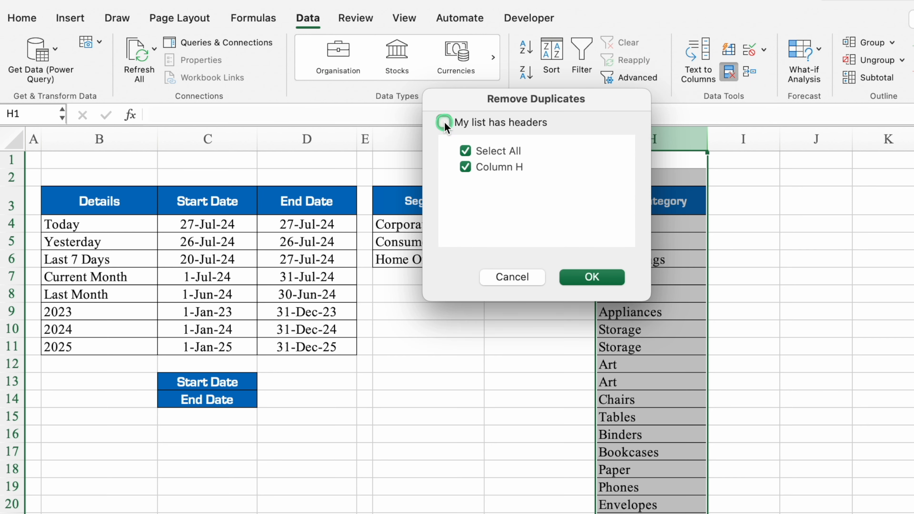
{"action": "left_click", "coordinate": [591, 276]}
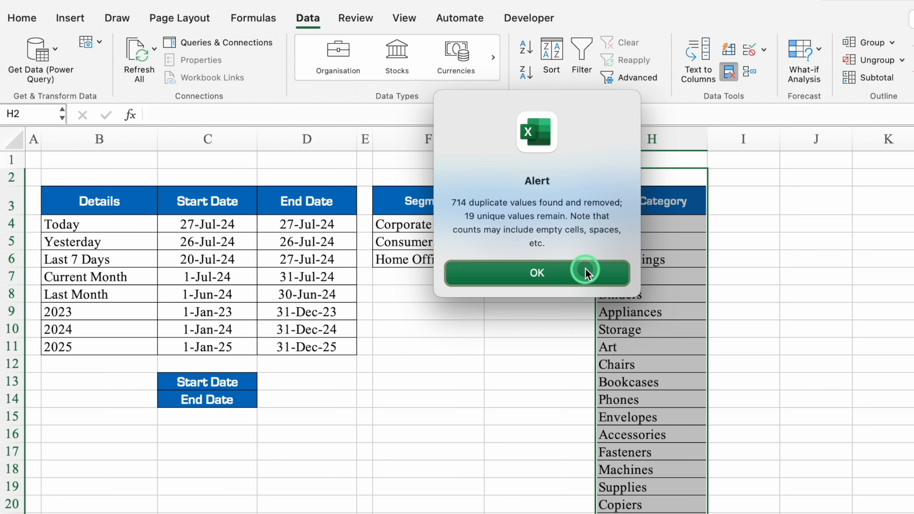
{"action": "left_click", "coordinate": [586, 273]}
{"action": "left_click", "coordinate": [794, 255]}
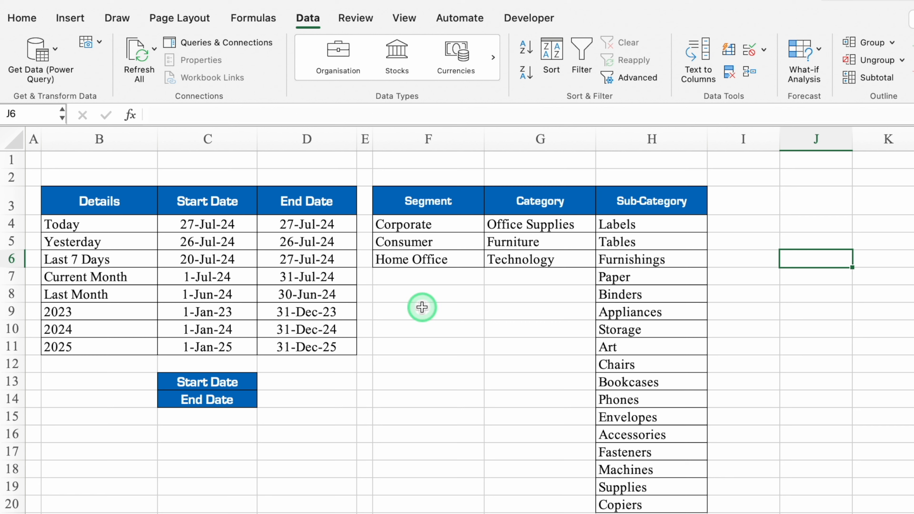
Step: Hide the worksheet's gridlines
{"action": "left_click", "coordinate": [404, 19]}
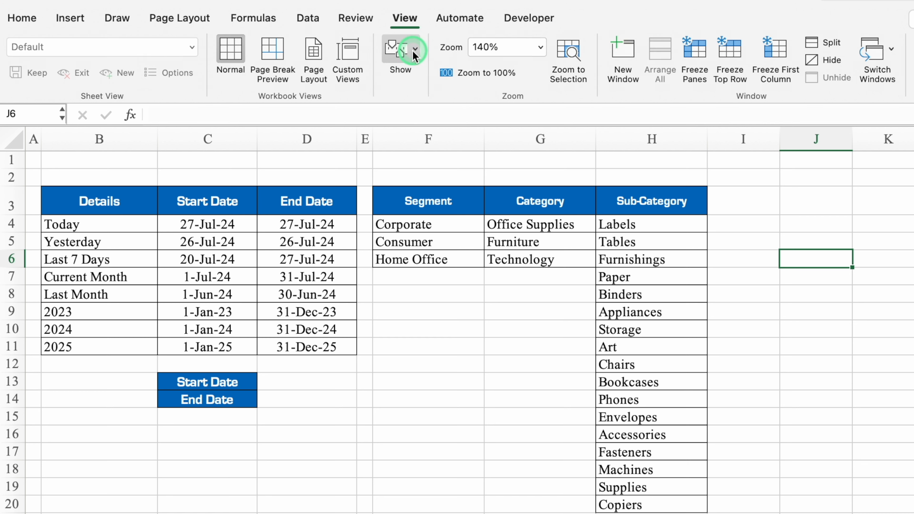
{"action": "left_click", "coordinate": [415, 51]}
{"action": "left_click", "coordinate": [367, 110]}
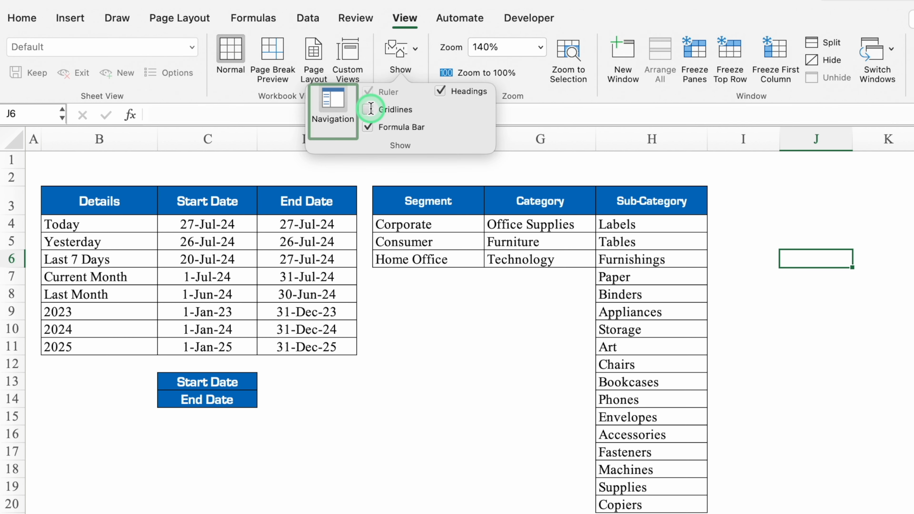
Step: Fill the two cells beside the Start Date and End Date labels, D13:D14, with light blue
{"action": "left_click", "coordinate": [366, 464]}
{"action": "left_click", "coordinate": [294, 384]}
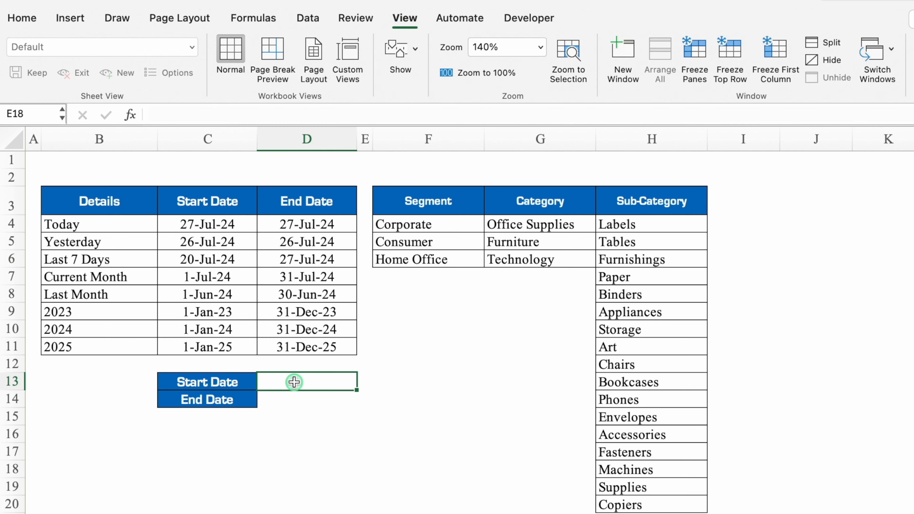
{"action": "left_click_drag", "start_coordinate": [294, 383], "coordinate": [298, 395]}
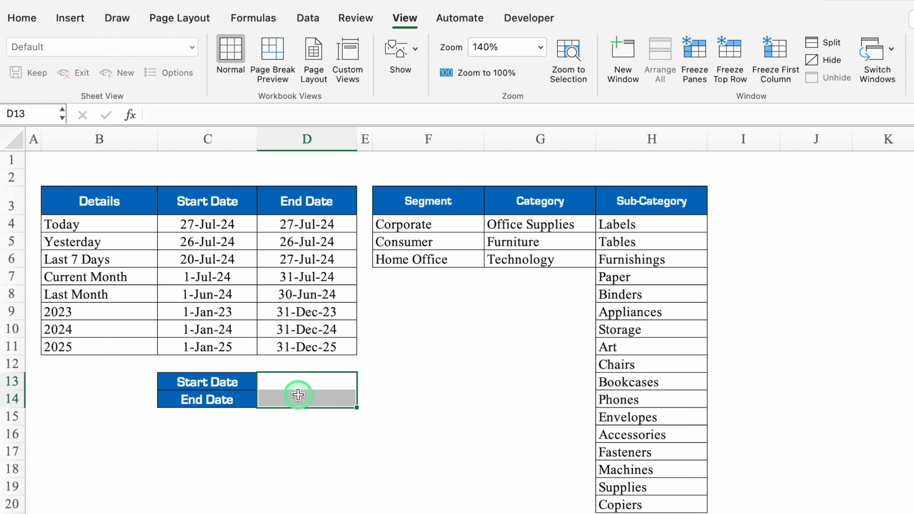
{"action": "left_click", "coordinate": [22, 17]}
{"action": "left_click", "coordinate": [240, 72]}
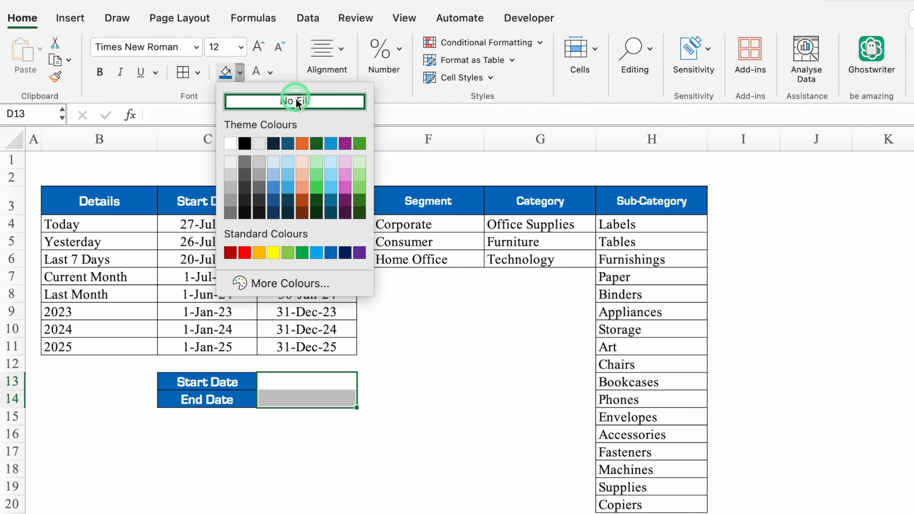
{"action": "left_click", "coordinate": [288, 163]}
{"action": "left_click", "coordinate": [325, 501]}
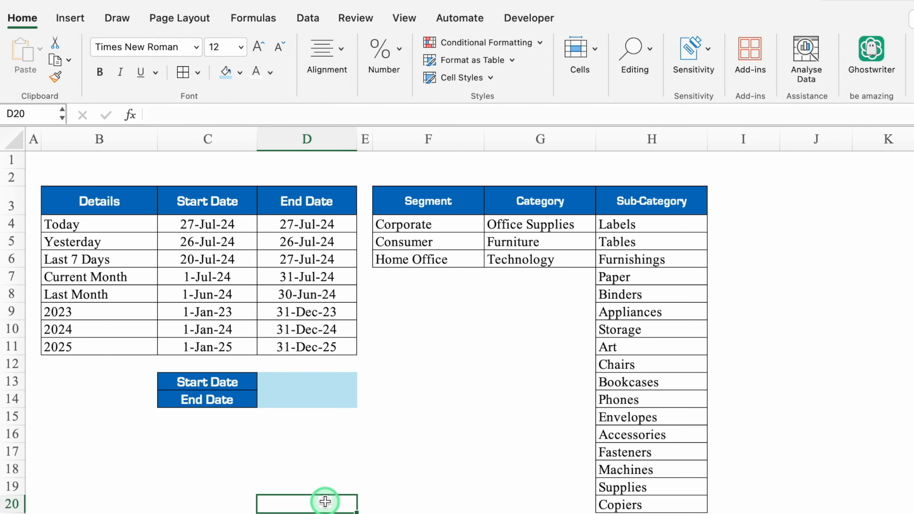
{"action": "left_click", "coordinate": [303, 381]}
{"action": "type", "text": "2"}
{"action": "key", "text": "Return"}
{"action": "left_click", "coordinate": [314, 458]}
{"action": "key", "text": "Up"}
{"action": "key", "text": "Up"}
{"action": "key", "text": "Up"}
{"action": "key", "text": "Up"}
{"action": "key", "text": "Delete"}
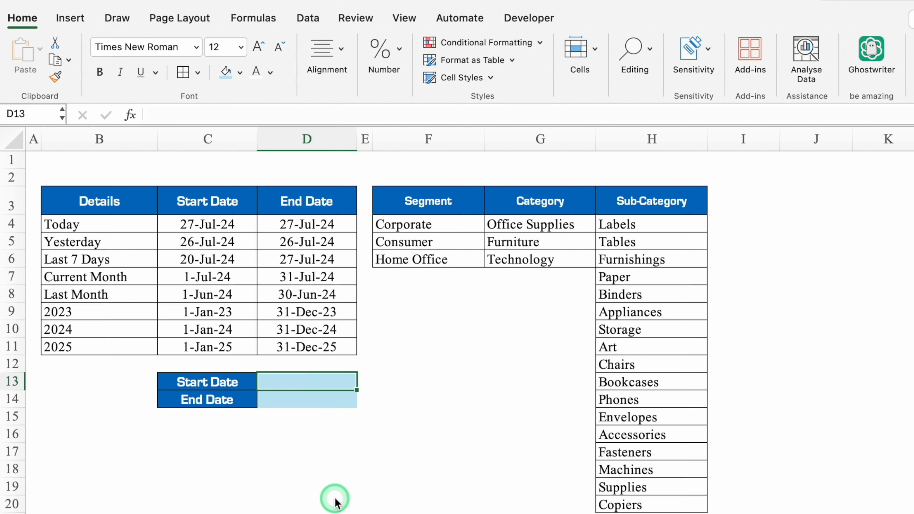
{"action": "left_click", "coordinate": [335, 503]}
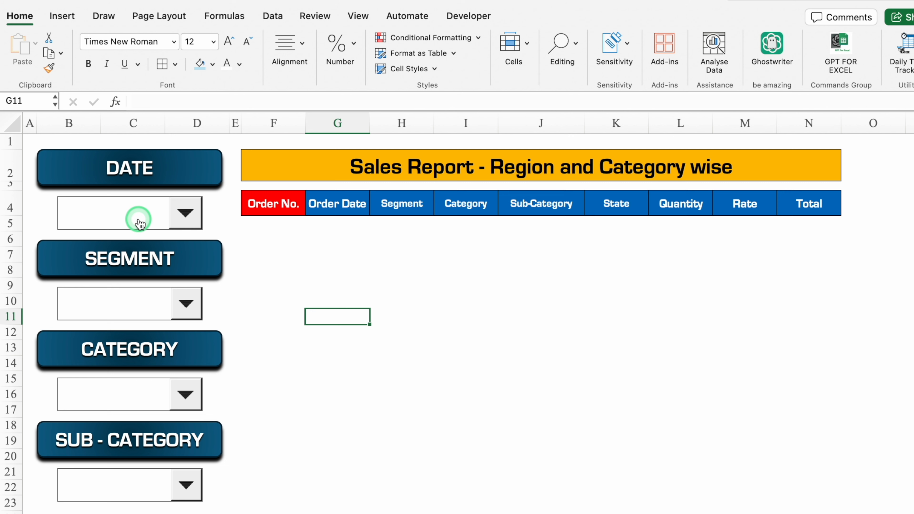
Step: Set the input range of the DATE drop-down control on the report sheet to Workings!$B$4:$B$11
{"action": "left_click", "coordinate": [138, 220]}
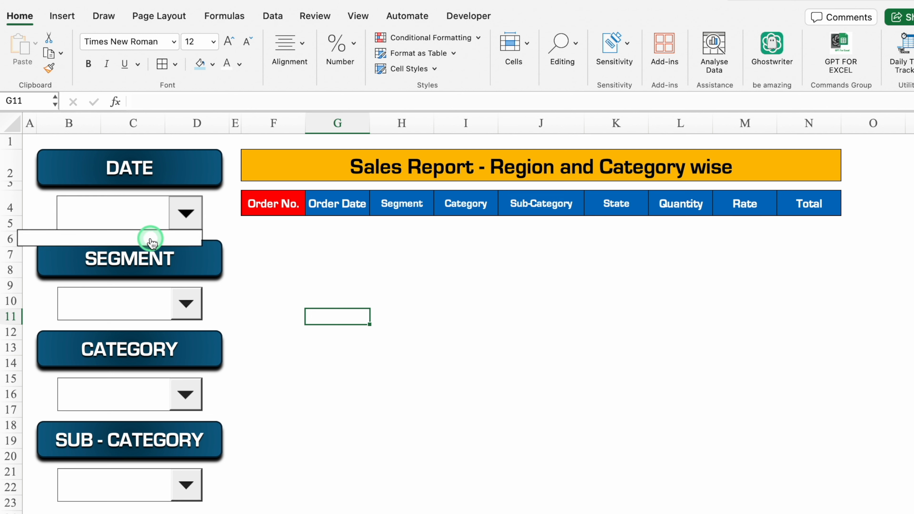
{"action": "right_click", "coordinate": [162, 217]}
{"action": "left_click", "coordinate": [216, 336]}
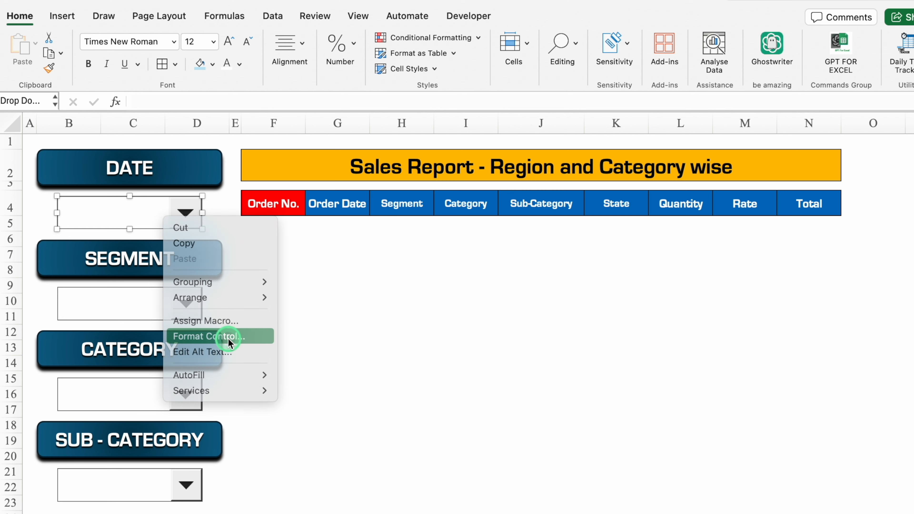
{"action": "left_click", "coordinate": [423, 115]}
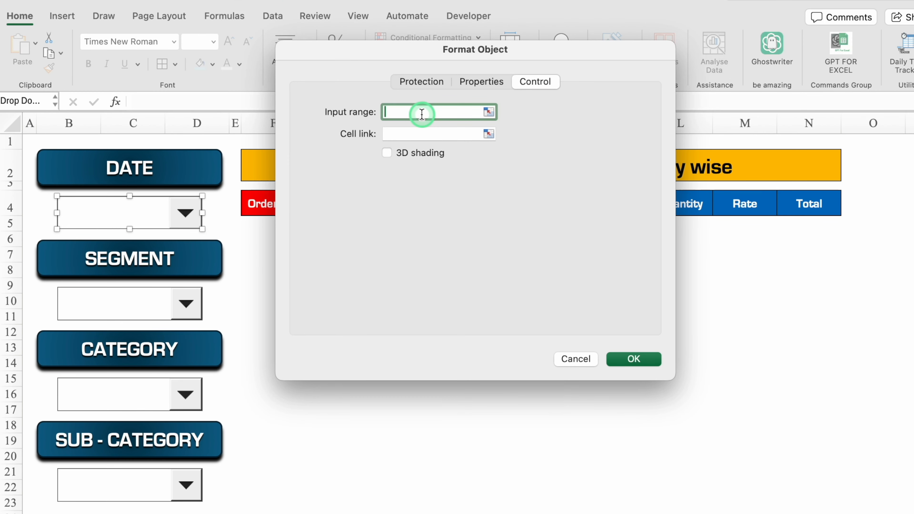
{"action": "left_click", "coordinate": [533, 87]}
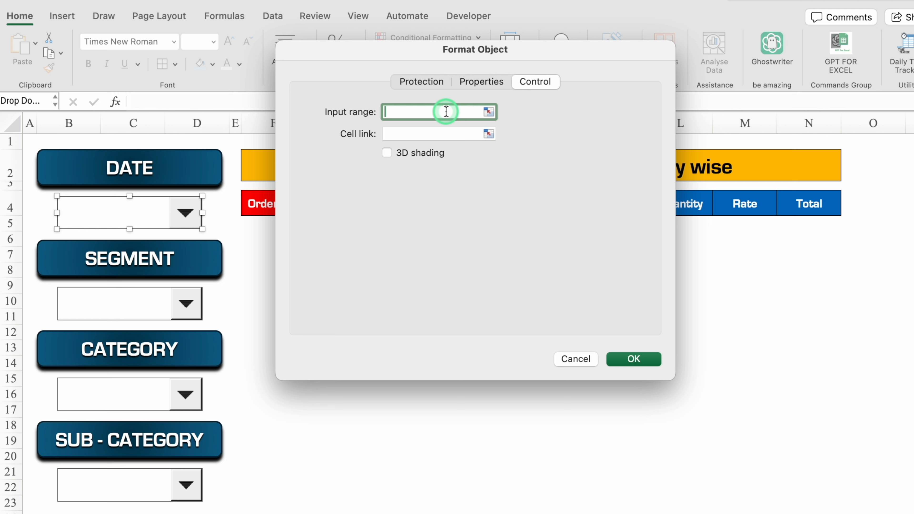
{"action": "left_click", "coordinate": [139, 510]}
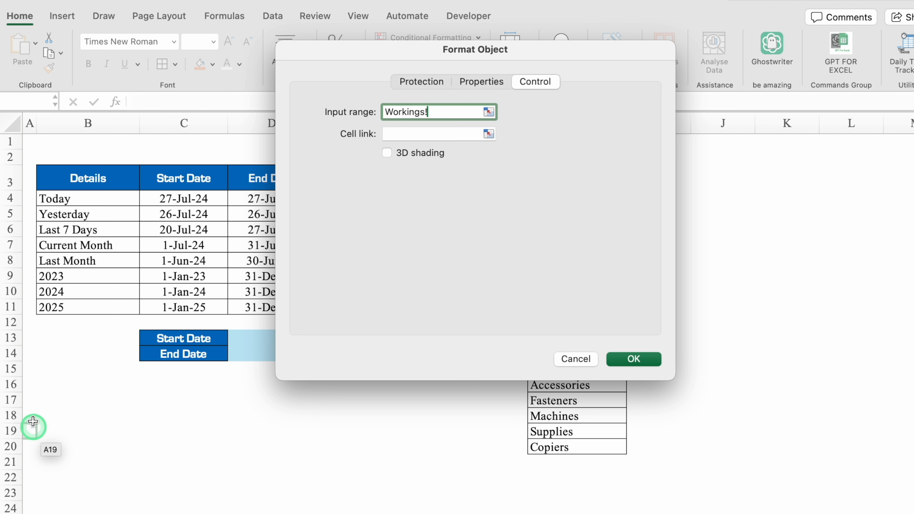
{"action": "left_click", "coordinate": [94, 203]}
{"action": "left_click_drag", "start_coordinate": [95, 203], "coordinate": [92, 303]}
Step: Link the DATE drop-down to cell Workings!$B$1 and choose Today from its list
{"action": "left_click", "coordinate": [418, 134]}
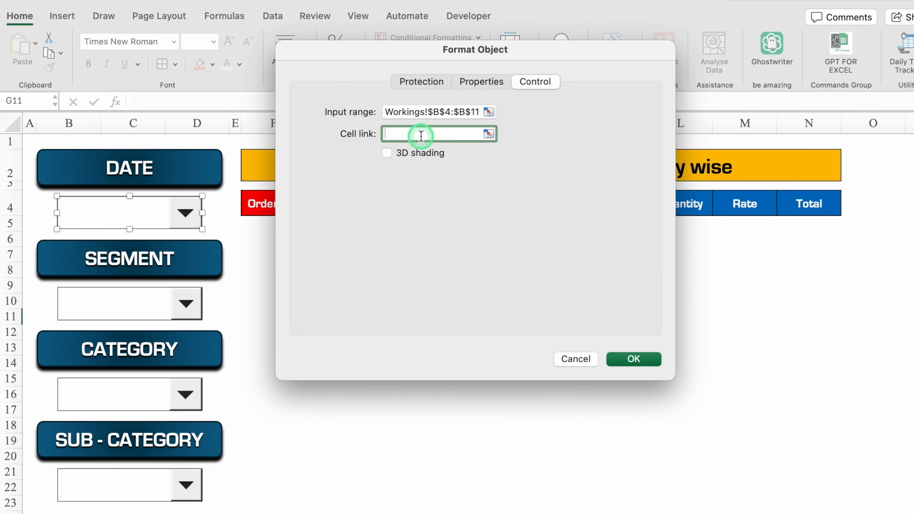
{"action": "left_click", "coordinate": [82, 512]}
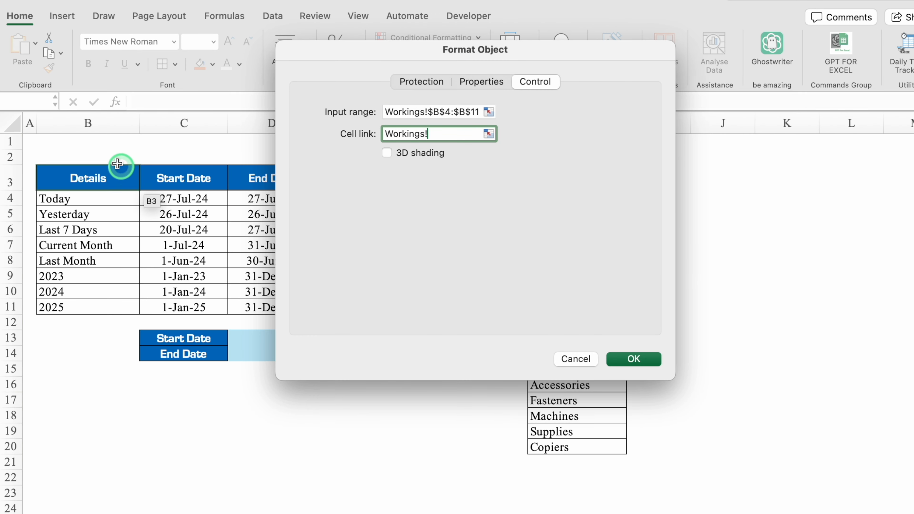
{"action": "left_click", "coordinate": [91, 144]}
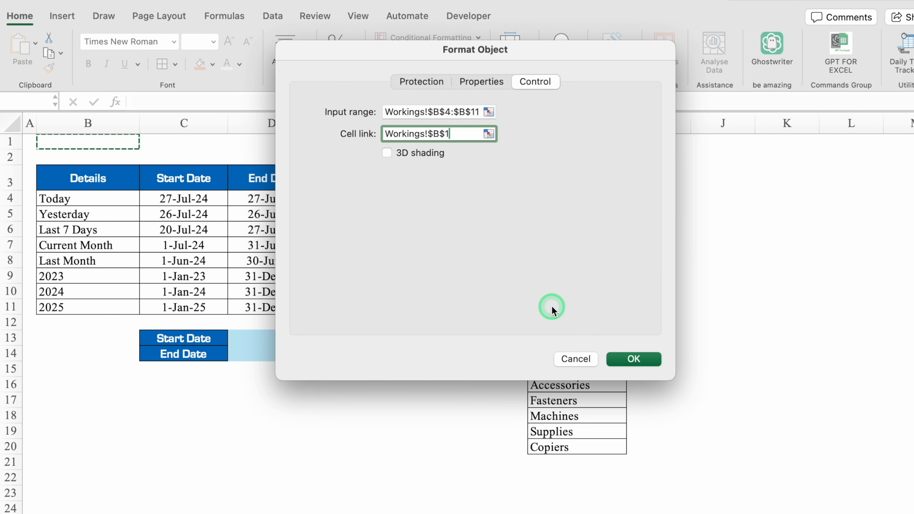
{"action": "left_click", "coordinate": [634, 359]}
{"action": "left_click", "coordinate": [235, 223]}
{"action": "left_click", "coordinate": [187, 213]}
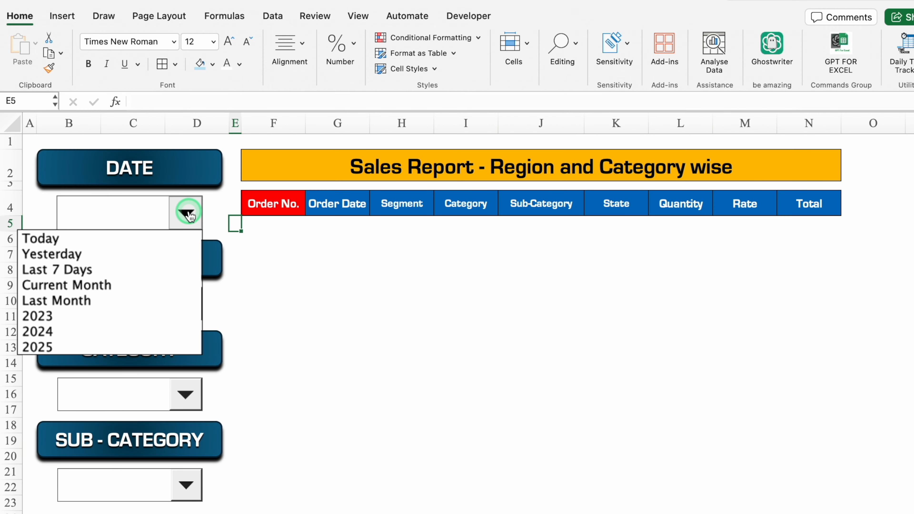
{"action": "left_click", "coordinate": [119, 237]}
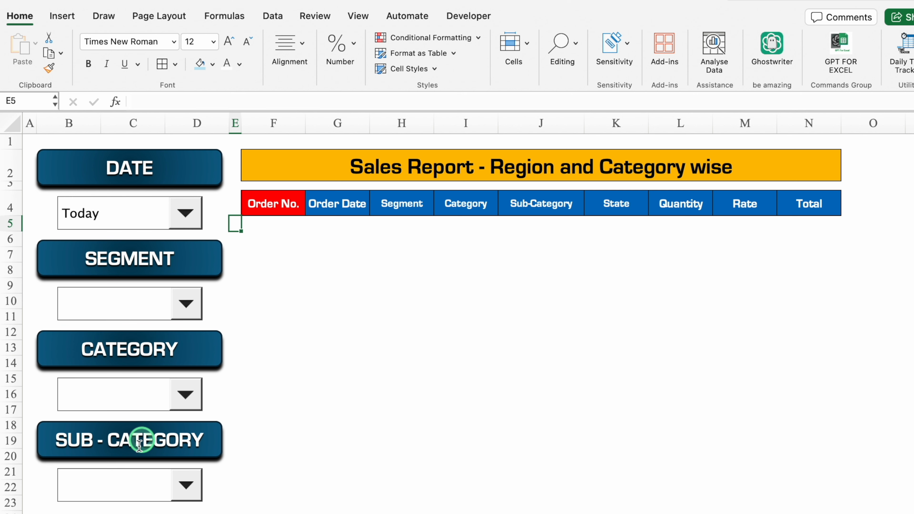
Step: Centre the contents of row 1 horizontally on the Workings sheet
{"action": "left_click", "coordinate": [97, 512]}
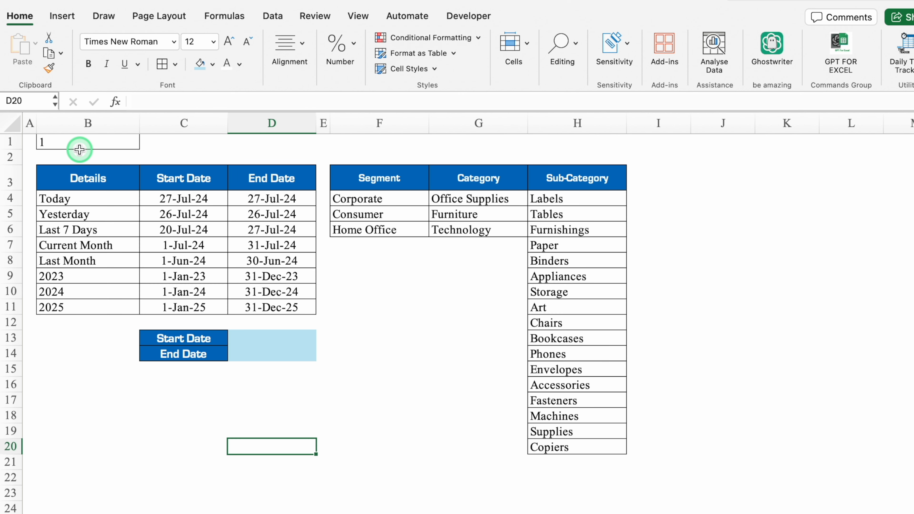
{"action": "left_click", "coordinate": [10, 144]}
{"action": "left_click", "coordinate": [300, 42]}
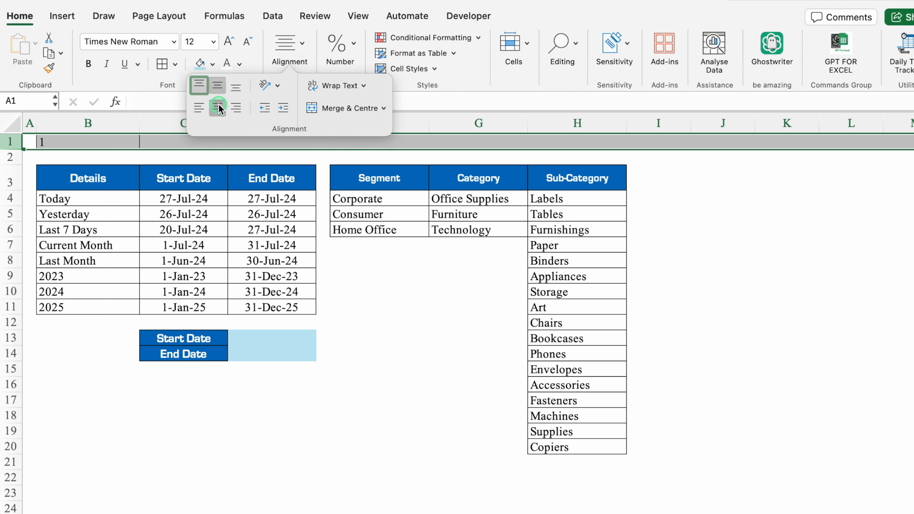
{"action": "left_click", "coordinate": [322, 430]}
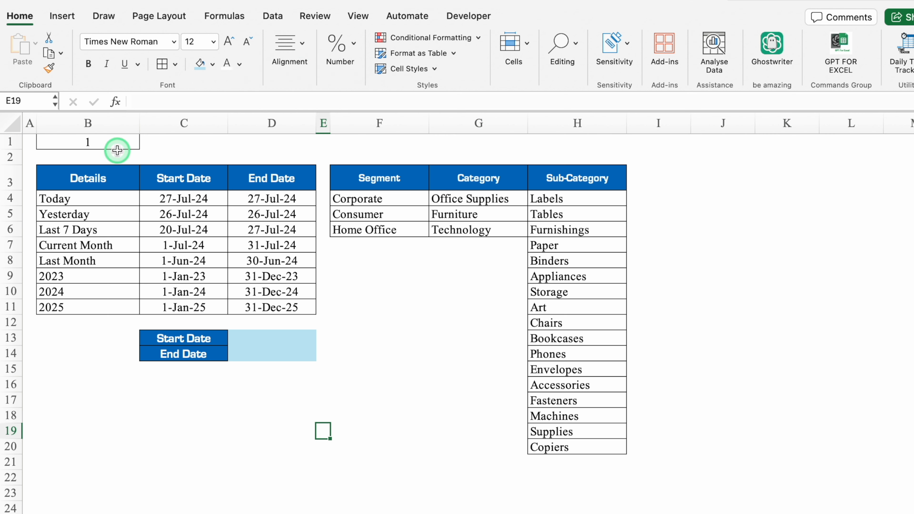
Step: Enter =INDEX(B4:B14,B1) in cell B2 to return the name of the selected period
{"action": "left_click", "coordinate": [110, 156]}
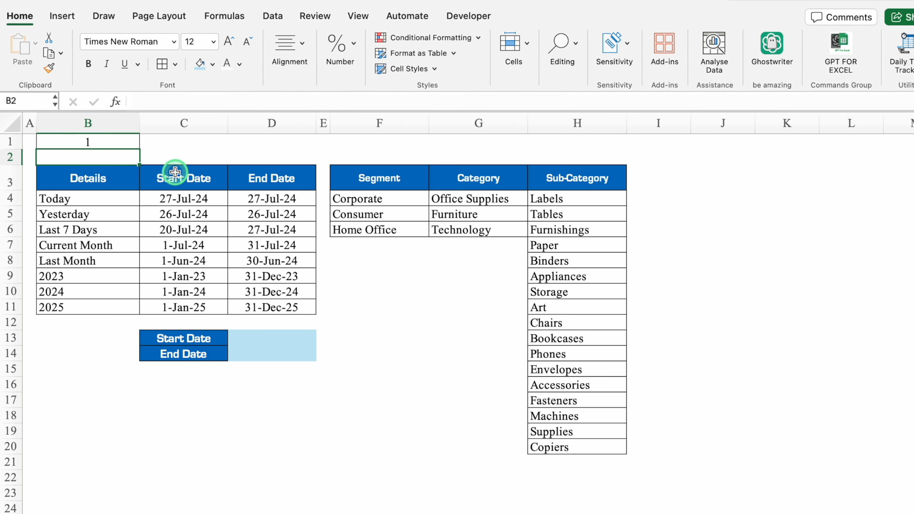
{"action": "type", "text": "=index"}
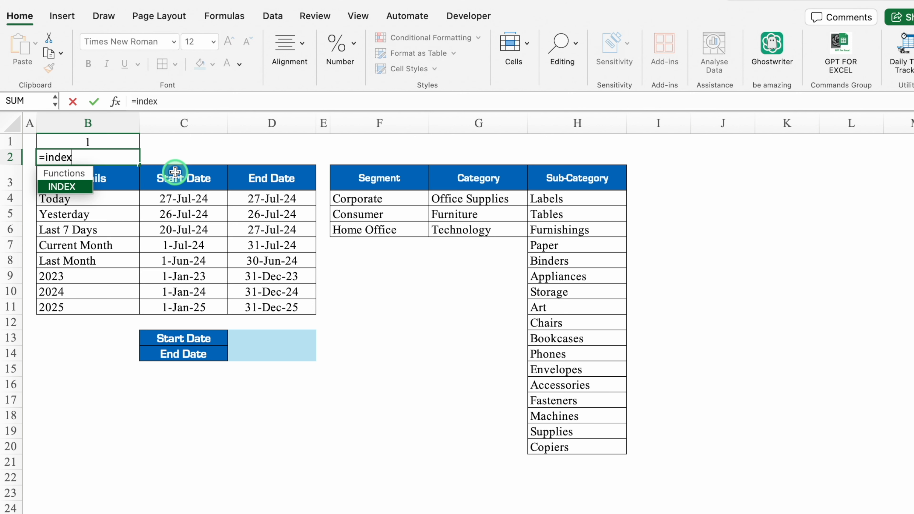
{"action": "double_click", "coordinate": [82, 189]}
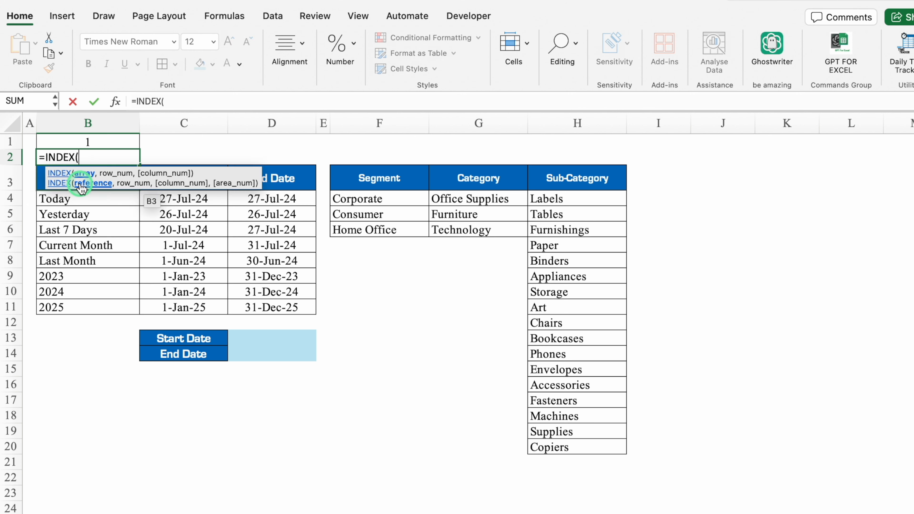
{"action": "left_click", "coordinate": [91, 201]}
{"action": "left_click_drag", "start_coordinate": [91, 201], "coordinate": [98, 350]}
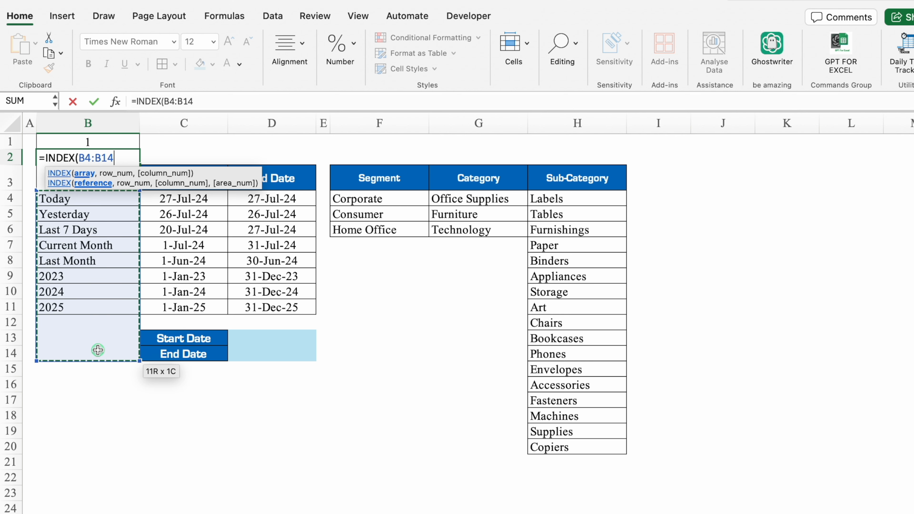
{"action": "type", "text": ","}
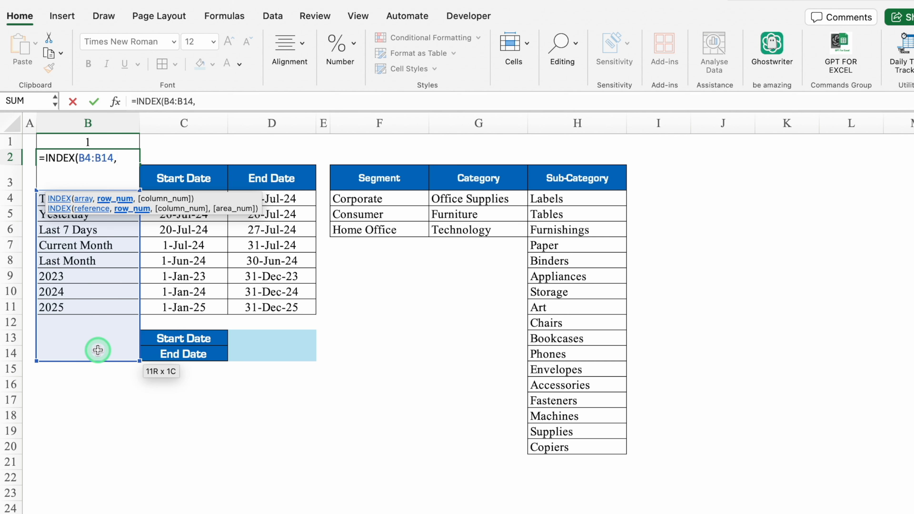
{"action": "left_click", "coordinate": [103, 142]}
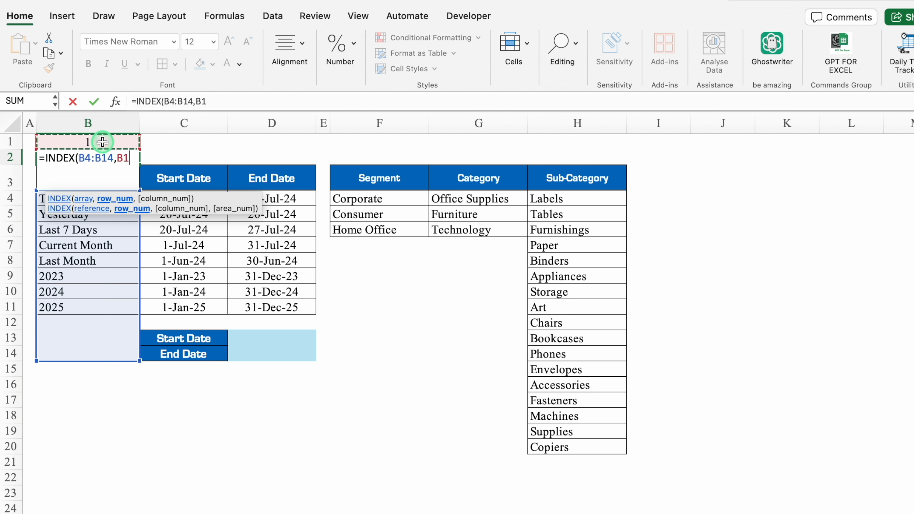
{"action": "type", "text": ")"}
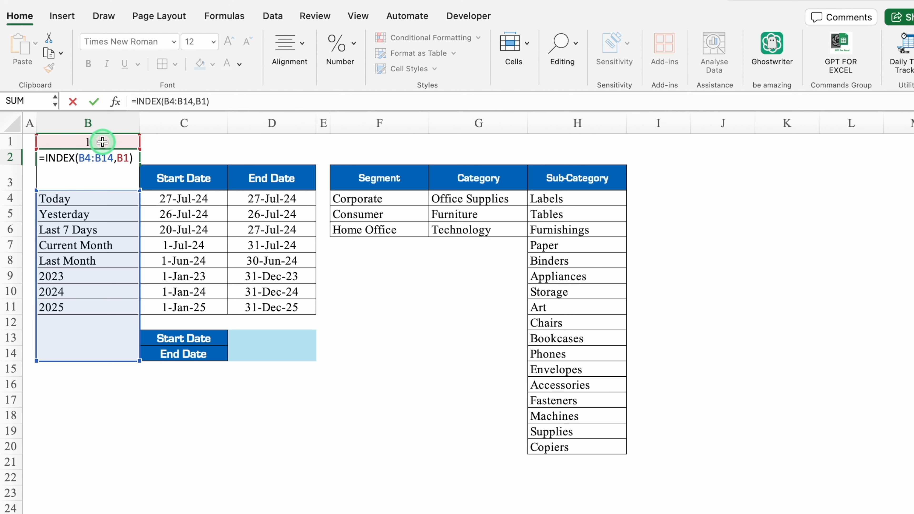
{"action": "key", "text": "Return"}
{"action": "left_click", "coordinate": [94, 159]}
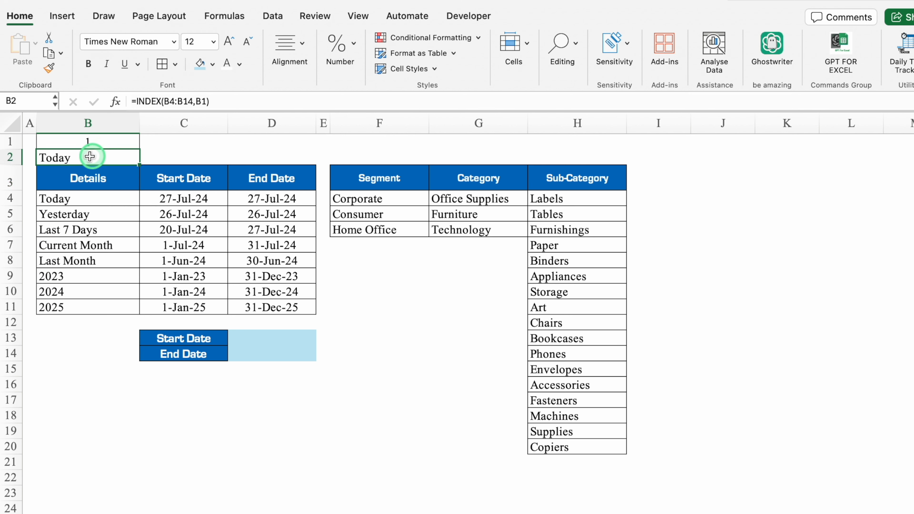
Step: Centre the contents of row 2 horizontally on the Workings sheet
{"action": "left_click", "coordinate": [11, 157]}
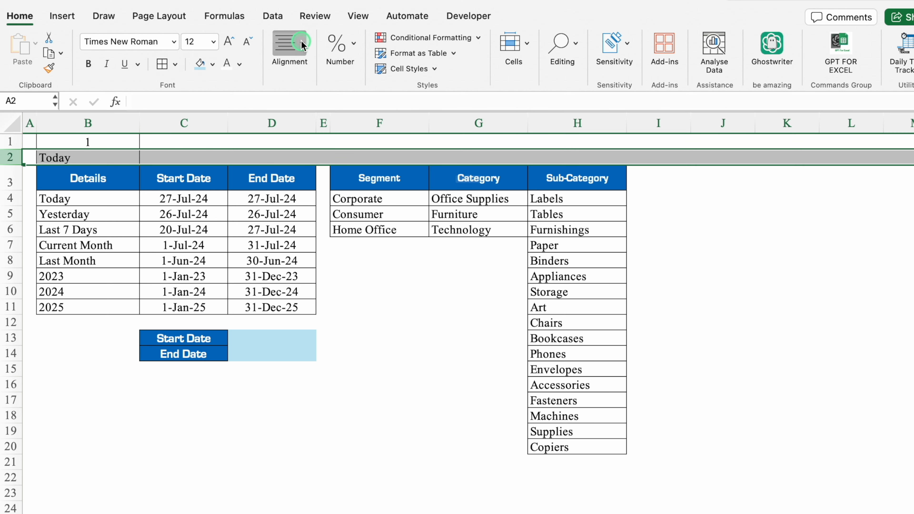
{"action": "left_click", "coordinate": [285, 52]}
{"action": "left_click", "coordinate": [218, 108]}
{"action": "left_click", "coordinate": [272, 447]}
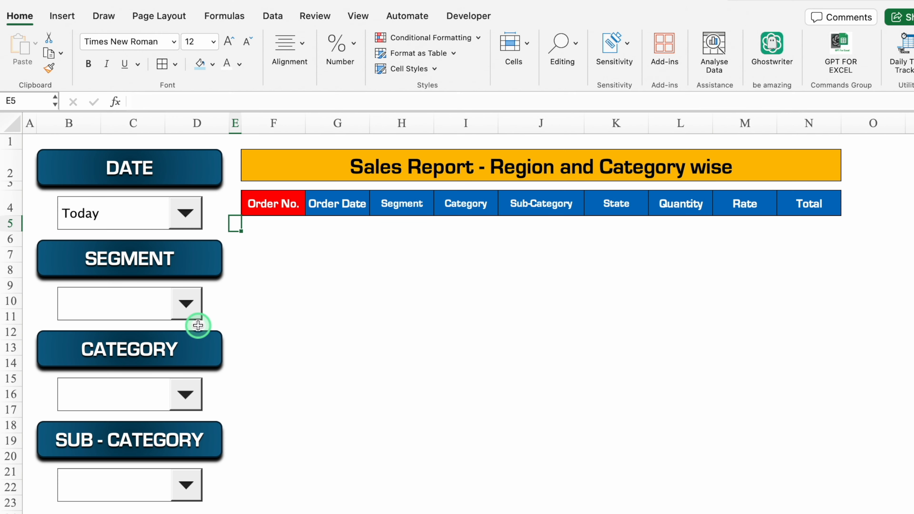
Step: Choose Yesterday in the DATE drop-down on the report sheet
{"action": "left_click", "coordinate": [185, 216]}
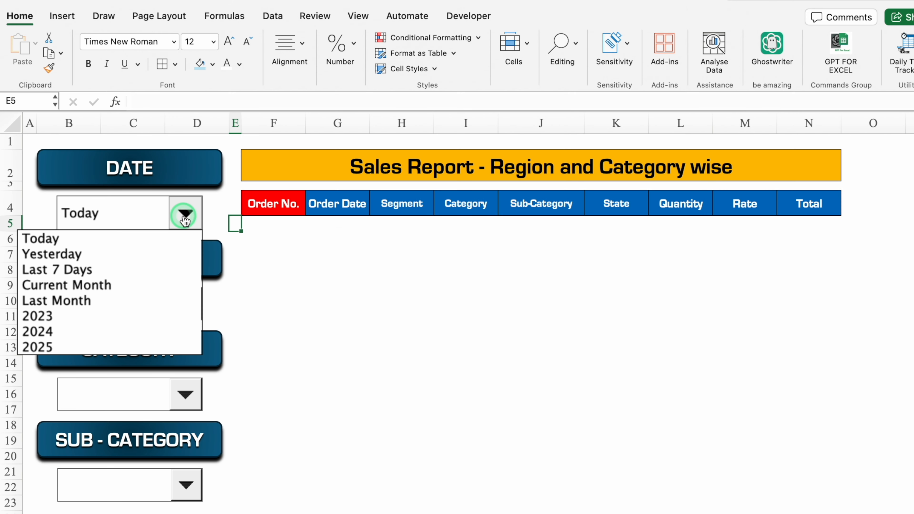
{"action": "left_click", "coordinate": [97, 253]}
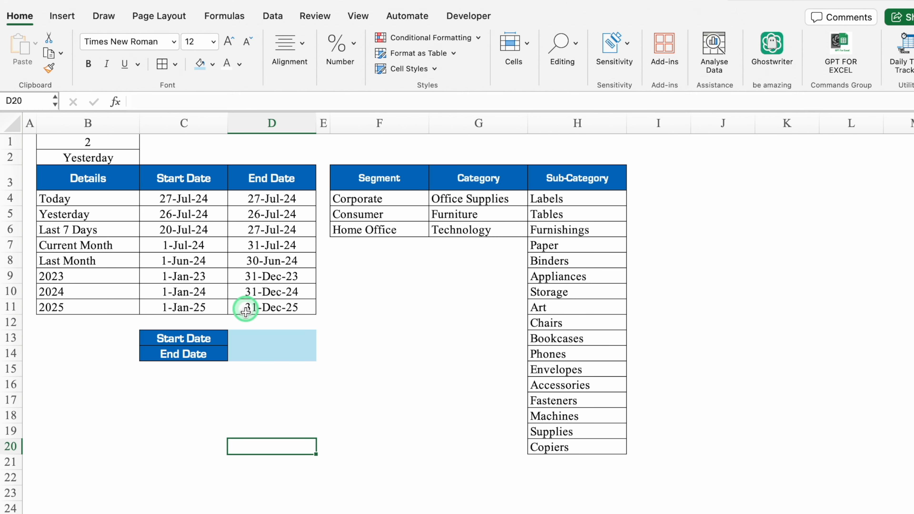
Step: Enter =VLOOKUP($B$2,$B$4:$D$11,2,0) in cell D13 to return the selected period's start date
{"action": "left_click", "coordinate": [266, 337]}
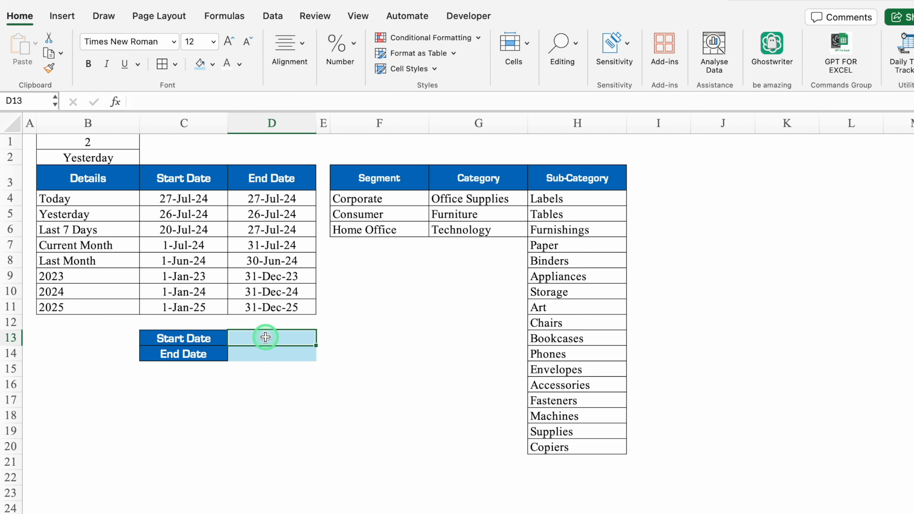
{"action": "type", "text": "=v"}
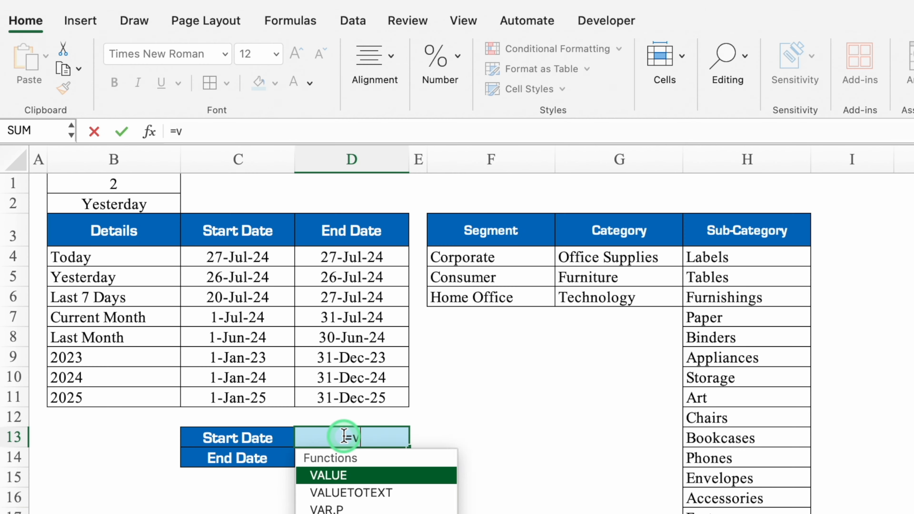
{"action": "type", "text": "lo"}
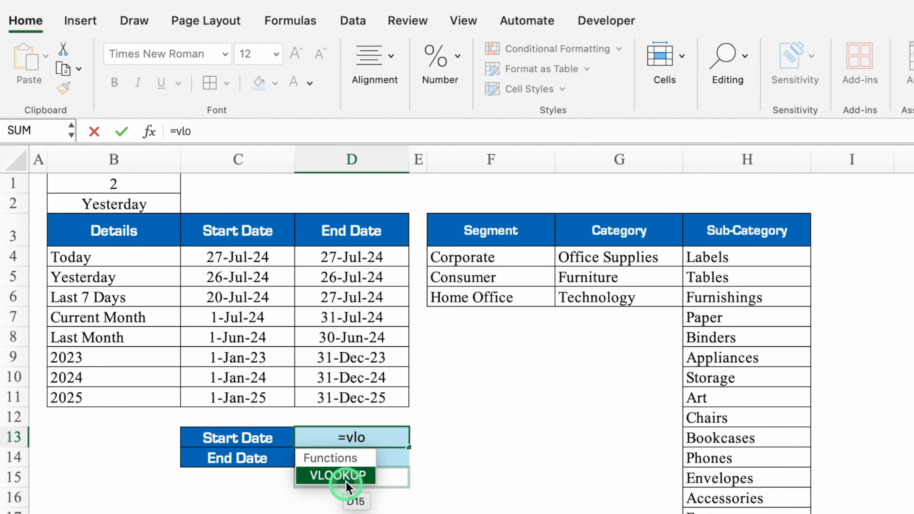
{"action": "double_click", "coordinate": [347, 476]}
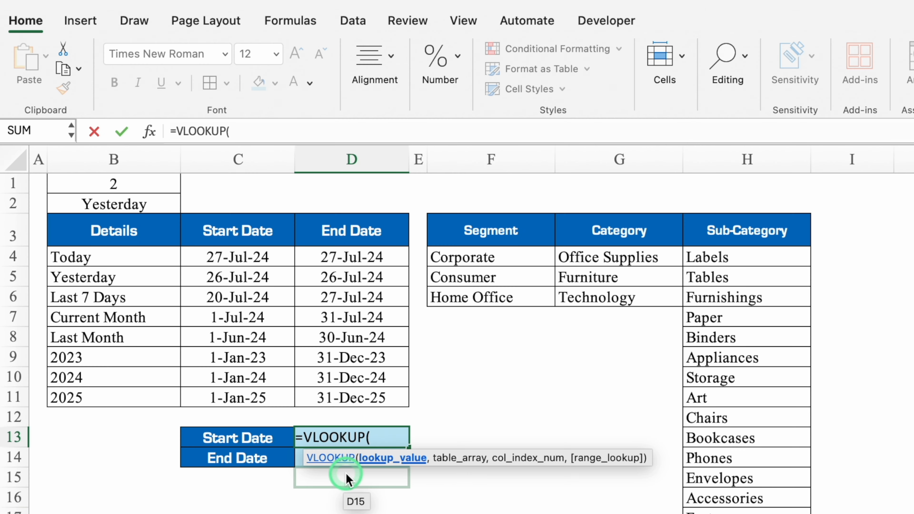
{"action": "left_click", "coordinate": [146, 201]}
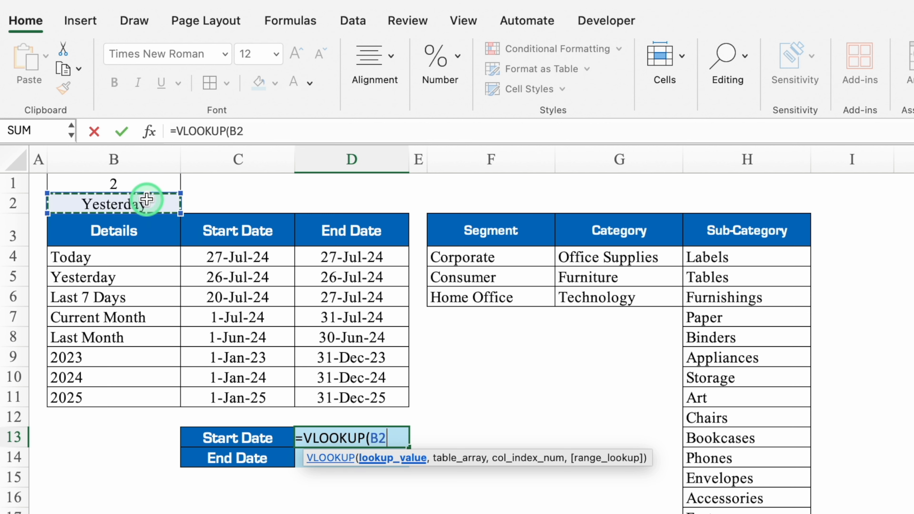
{"action": "key", "text": "cmd+t"}
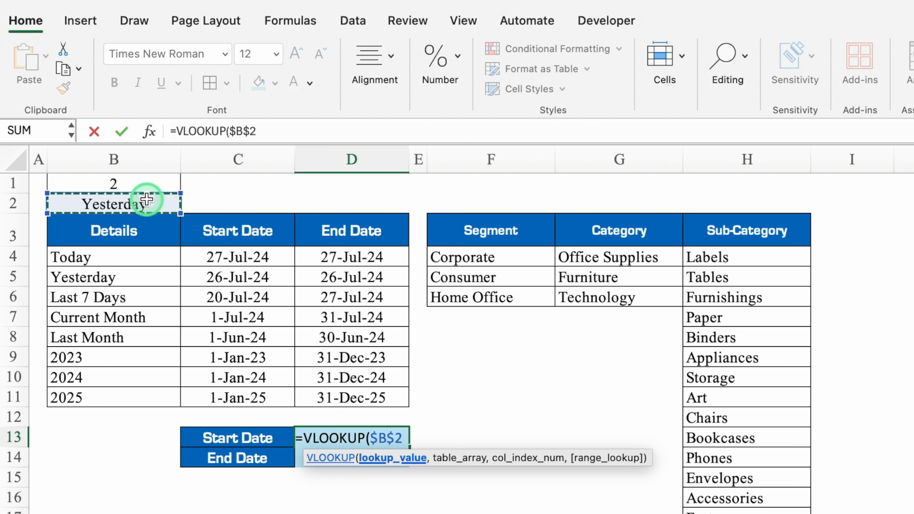
{"action": "type", "text": ","}
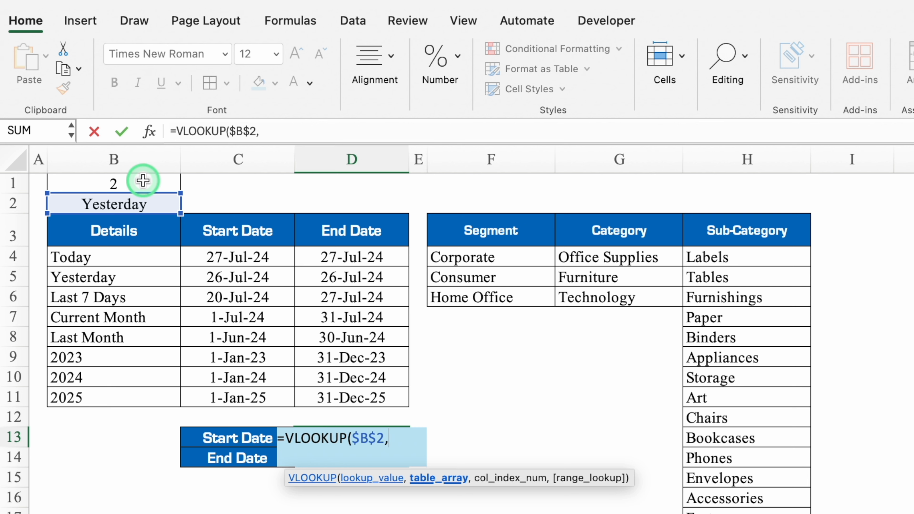
{"action": "left_click_drag", "start_coordinate": [111, 256], "coordinate": [351, 394]}
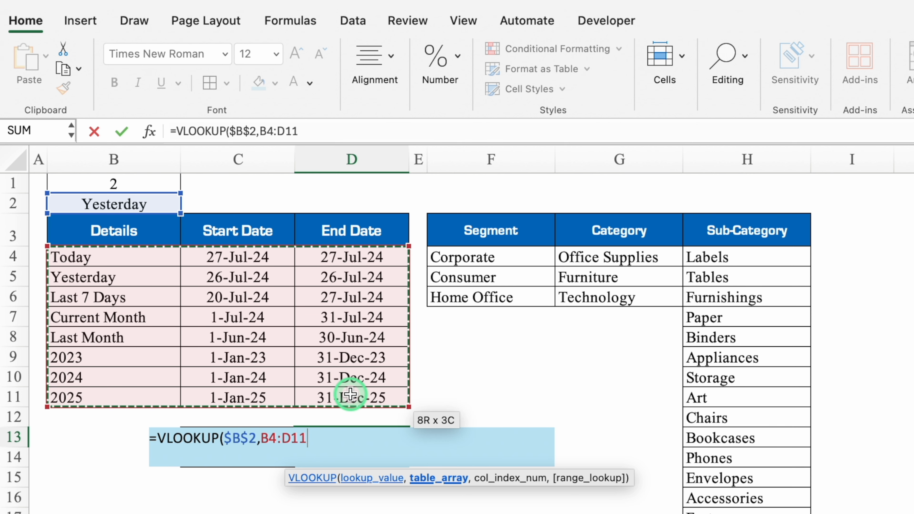
{"action": "key", "text": "F4"}
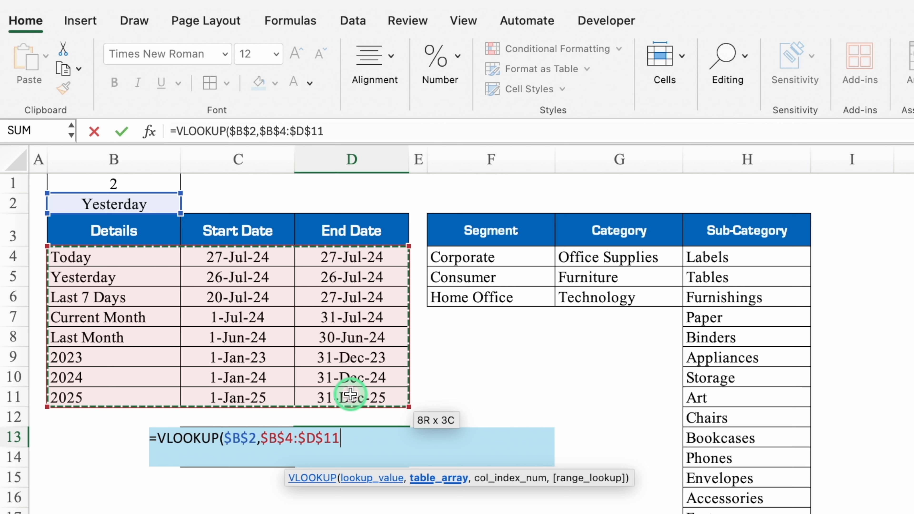
{"action": "type", "text": ","}
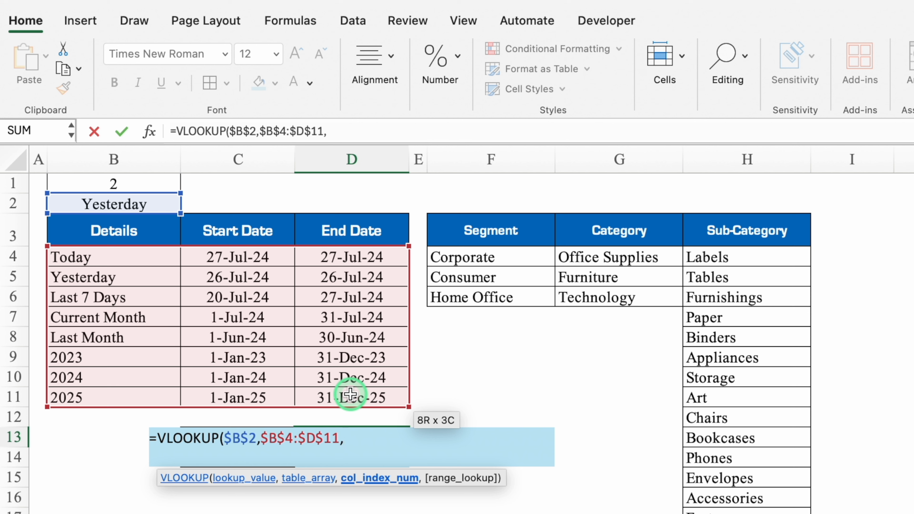
{"action": "type", "text": "2,"}
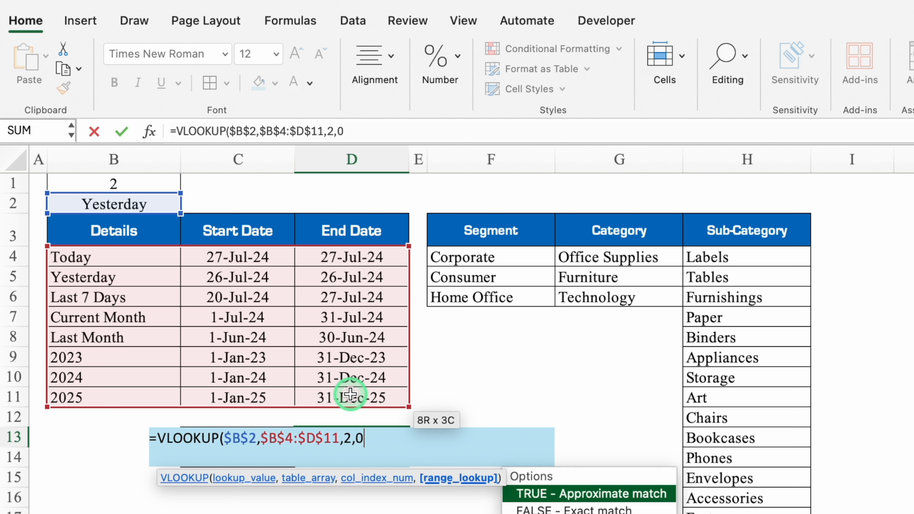
{"action": "type", "text": "0)"}
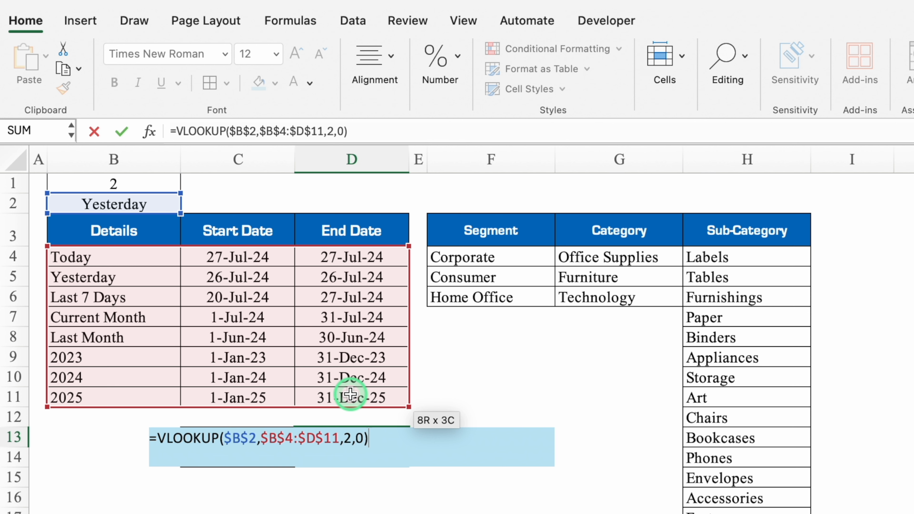
{"action": "key", "text": "Return"}
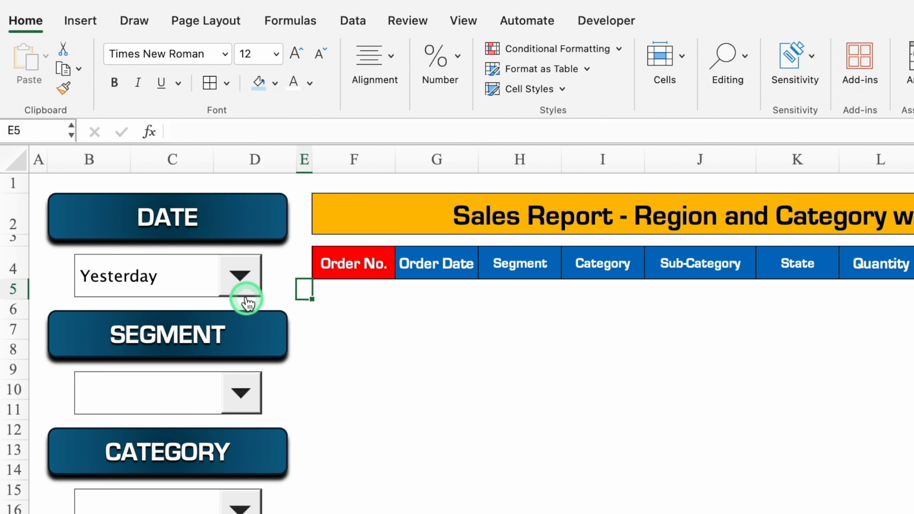
Step: Choose 2024 in the DATE drop-down on the report sheet and go back to the Workings sheet
{"action": "left_click", "coordinate": [240, 277]}
{"action": "left_click", "coordinate": [98, 429]}
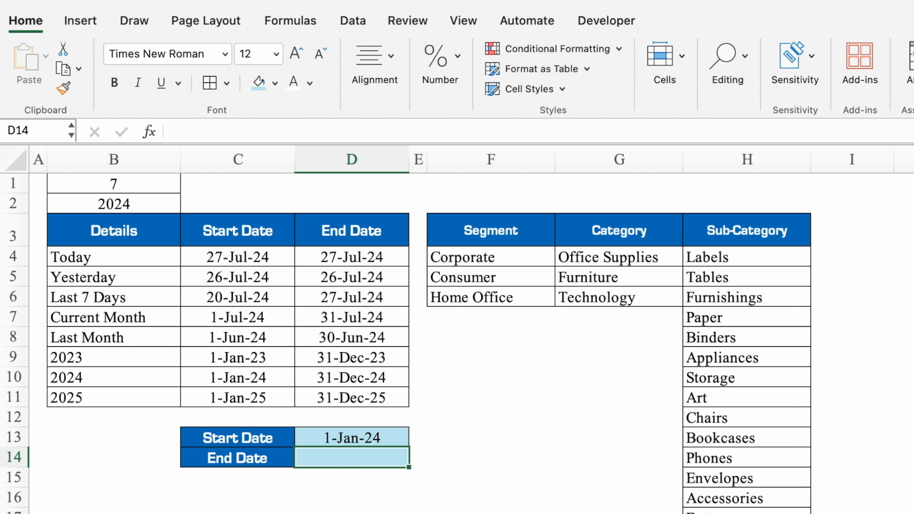
{"action": "key", "text": "Down"}
{"action": "key", "text": "Down"}
{"action": "key", "text": "Down"}
{"action": "key", "text": "Down"}
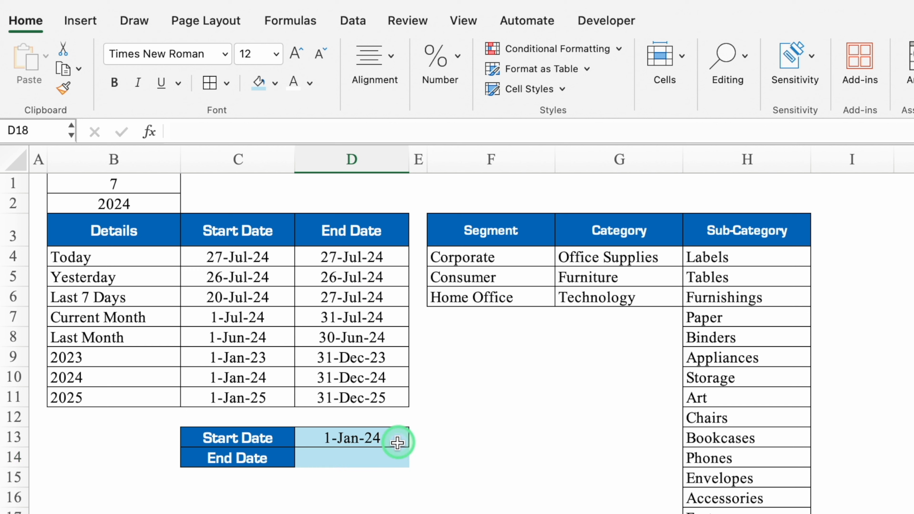
Step: Fill the Start Date formula from D13 down into D14 and set its column index to 3 for the End Date
{"action": "left_click", "coordinate": [372, 459]}
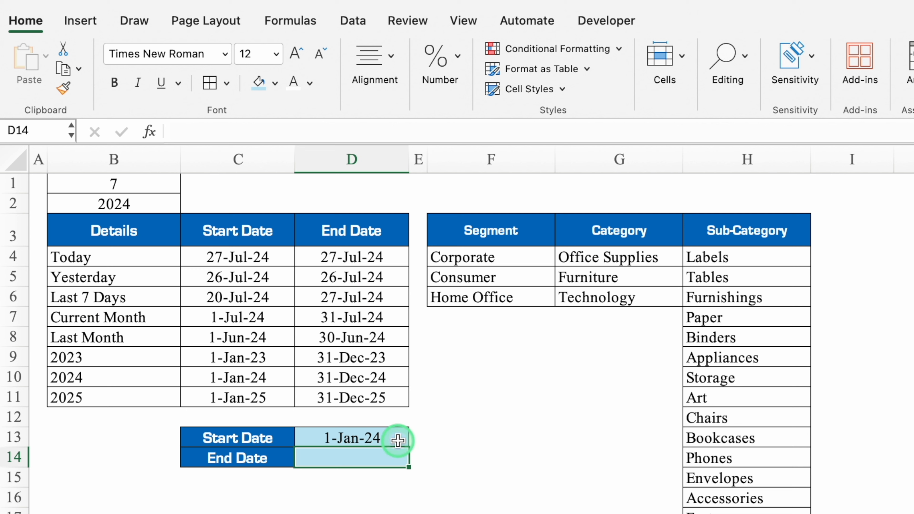
{"action": "left_click", "coordinate": [406, 442]}
{"action": "left_click_drag", "start_coordinate": [408, 447], "coordinate": [409, 467]}
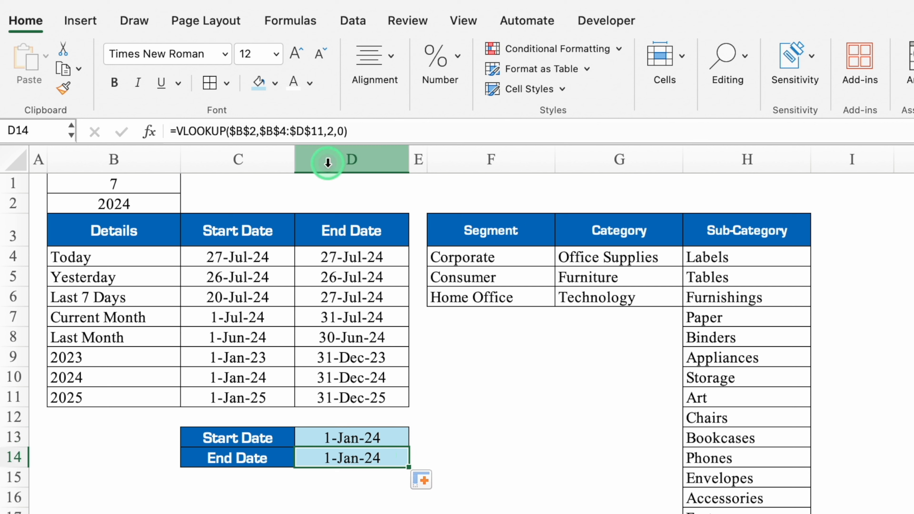
{"action": "left_click", "coordinate": [334, 132]}
{"action": "key", "text": "BackSpace"}
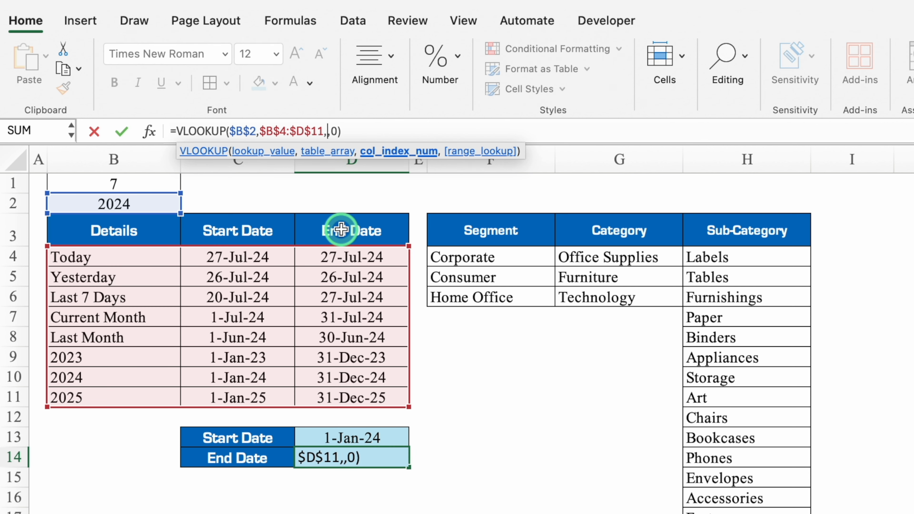
{"action": "type", "text": "3"}
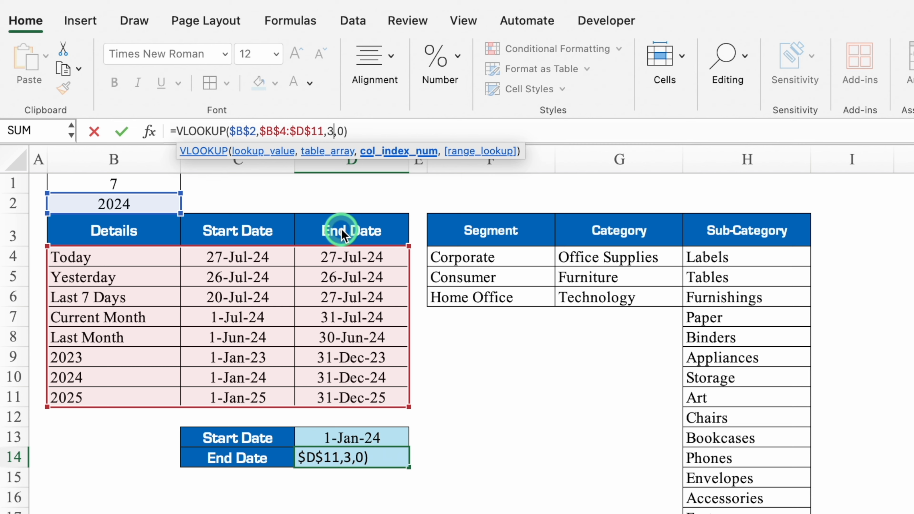
{"action": "key", "text": "Return"}
Step: Set the input range of the report's SEGMENT drop-down to Workings!$F$4:$F$14
{"action": "left_click", "coordinate": [360, 511]}
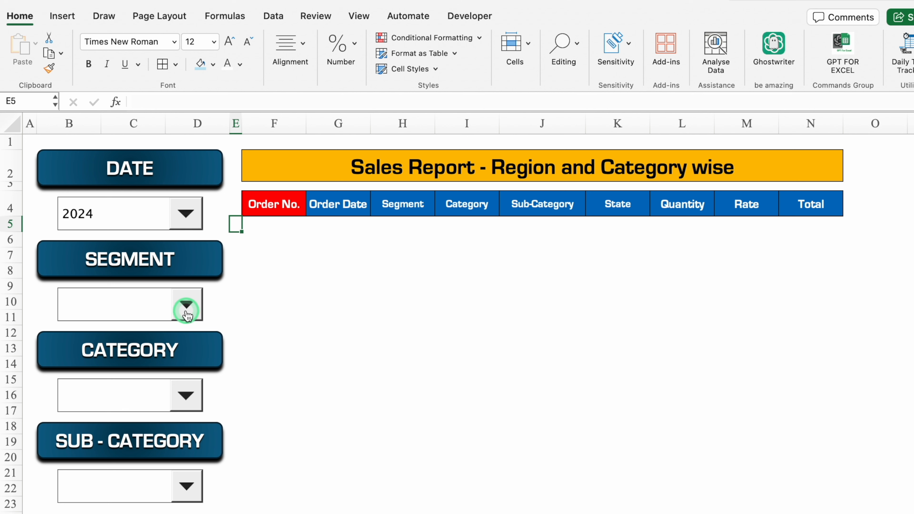
{"action": "right_click", "coordinate": [184, 308]}
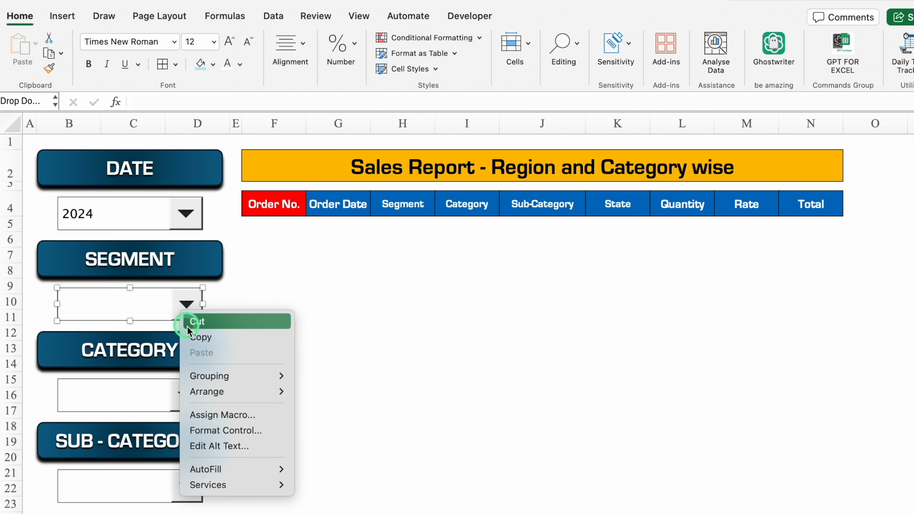
{"action": "left_click", "coordinate": [225, 431]}
{"action": "left_click", "coordinate": [428, 109]}
{"action": "left_click", "coordinate": [92, 496]}
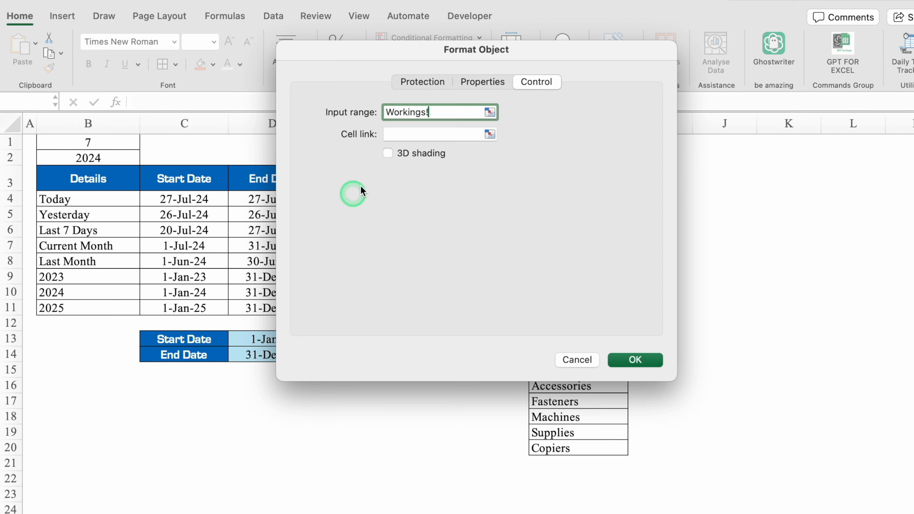
{"action": "left_click_drag", "start_coordinate": [529, 52], "coordinate": [773, 112]}
{"action": "left_click", "coordinate": [405, 203]}
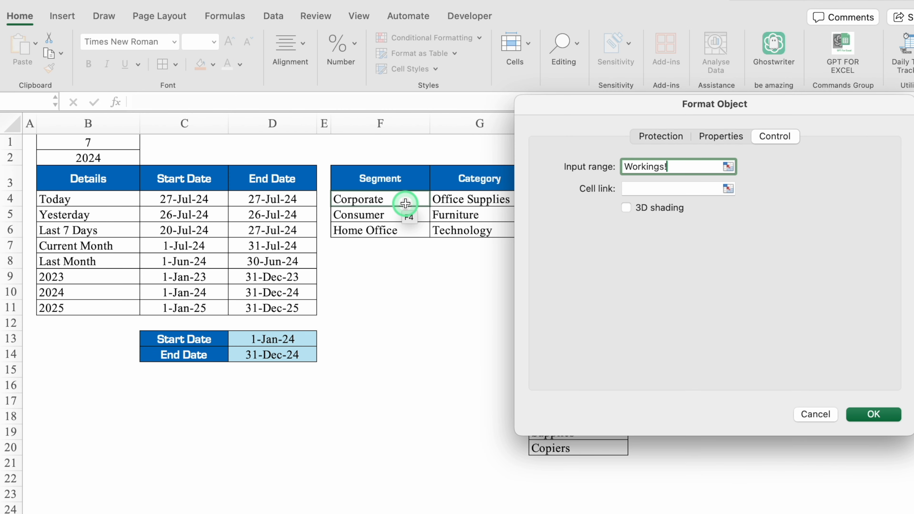
{"action": "left_click_drag", "start_coordinate": [405, 203], "coordinate": [410, 355]}
Step: Link the SEGMENT drop-down to cell F1 on the Workings sheet and choose Corporate in it
{"action": "left_click", "coordinate": [645, 187]}
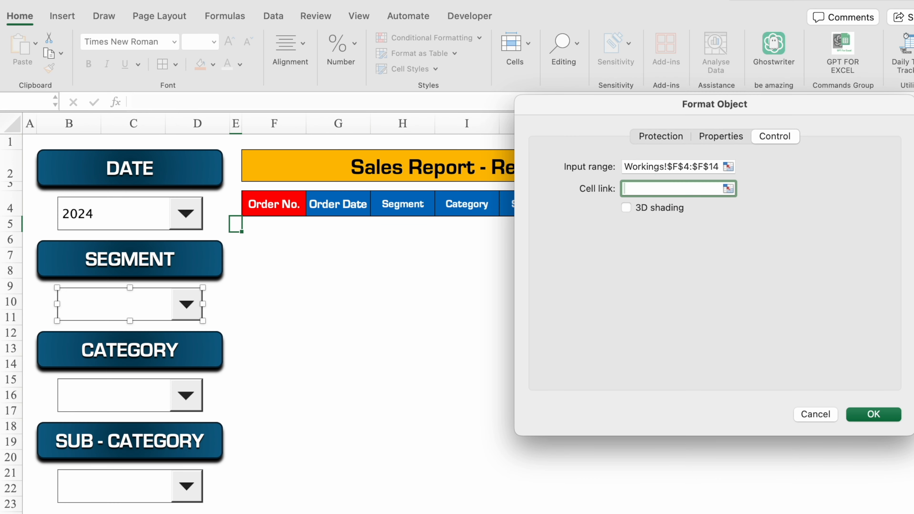
{"action": "left_click", "coordinate": [390, 140]}
{"action": "left_click", "coordinate": [873, 414]}
{"action": "left_click", "coordinate": [187, 304]}
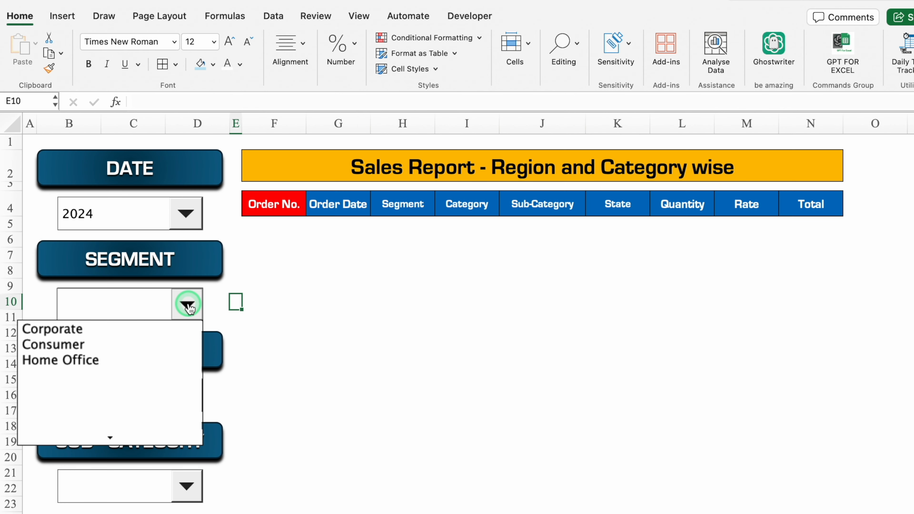
{"action": "left_click", "coordinate": [117, 331]}
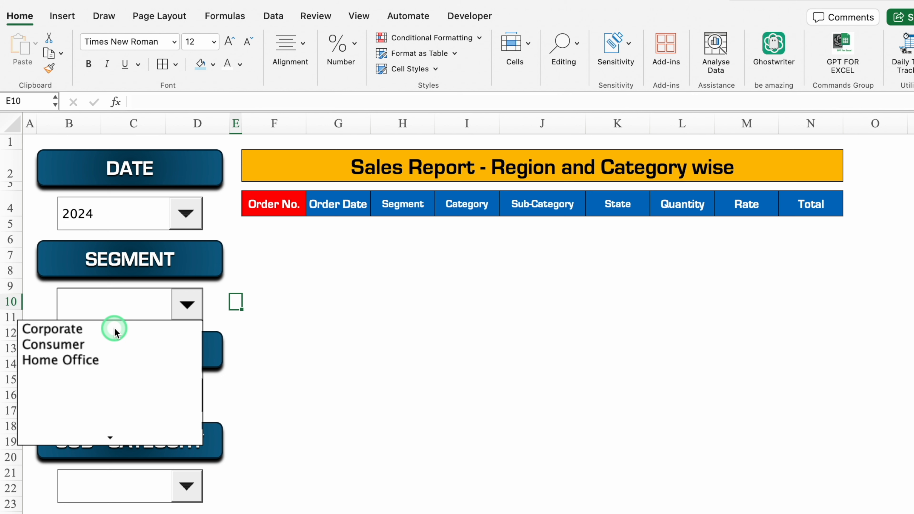
Step: Copy the INDEX formula from cell B2 into F2 on the Workings sheet to return the selected segment's name
{"action": "left_click", "coordinate": [99, 512]}
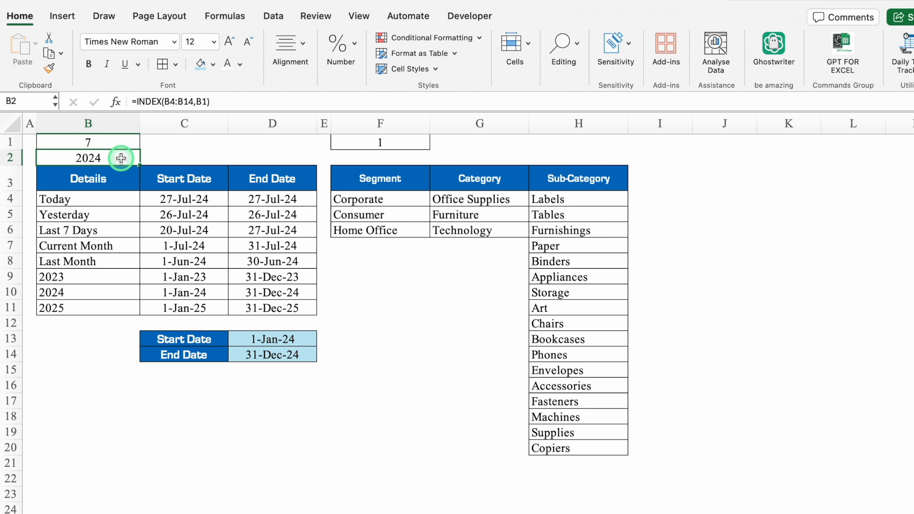
{"action": "key", "text": "cmd+c"}
{"action": "left_click", "coordinate": [392, 156]}
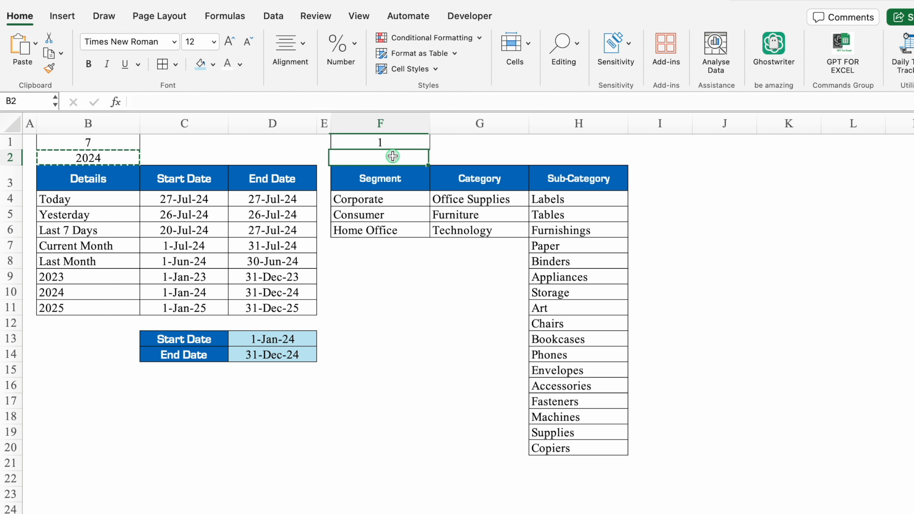
{"action": "key", "text": "cmd+v"}
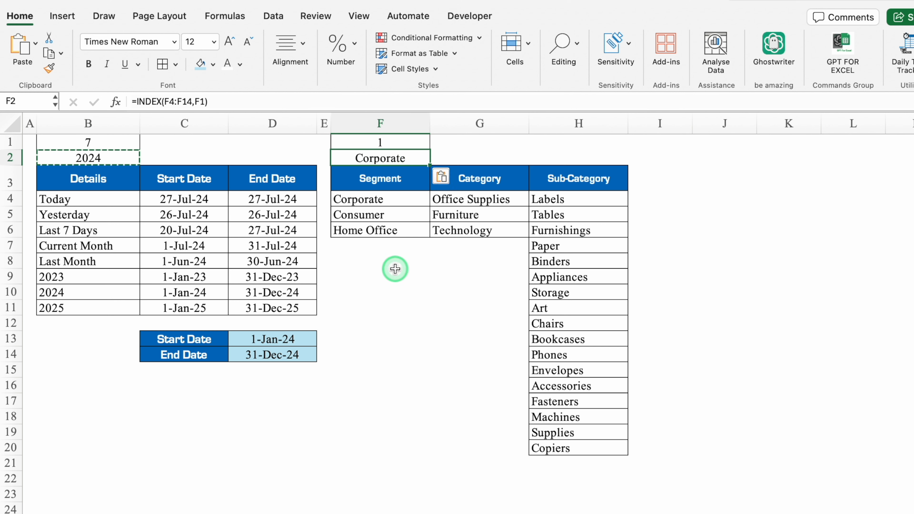
{"action": "left_click", "coordinate": [479, 155]}
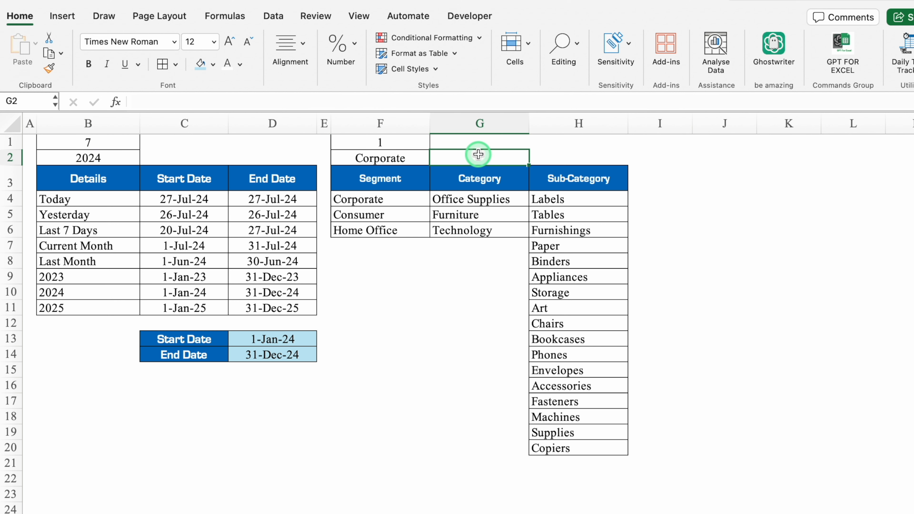
Step: Set the input range of the report's CATEGORY drop-down to Workings!$G$4:$G$20
{"action": "key", "text": "ctrl+Page_Down"}
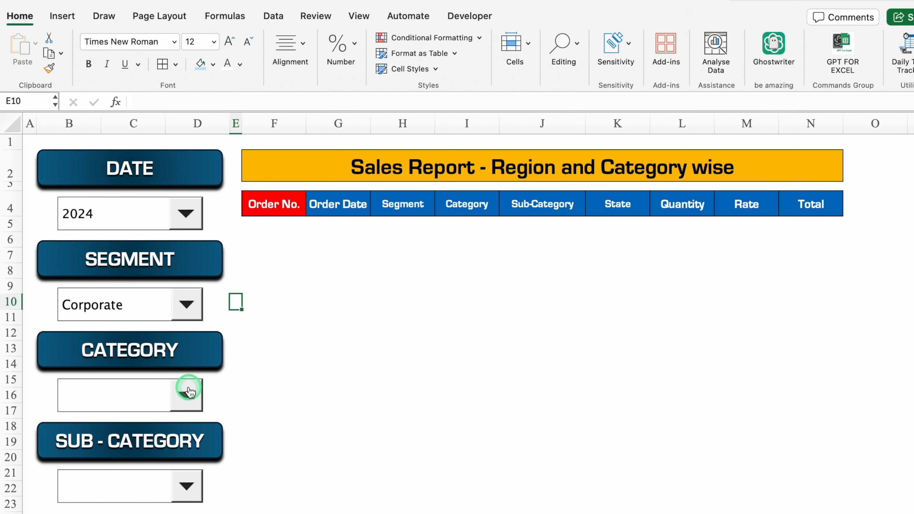
{"action": "left_click", "coordinate": [157, 395]}
{"action": "left_click", "coordinate": [156, 394]}
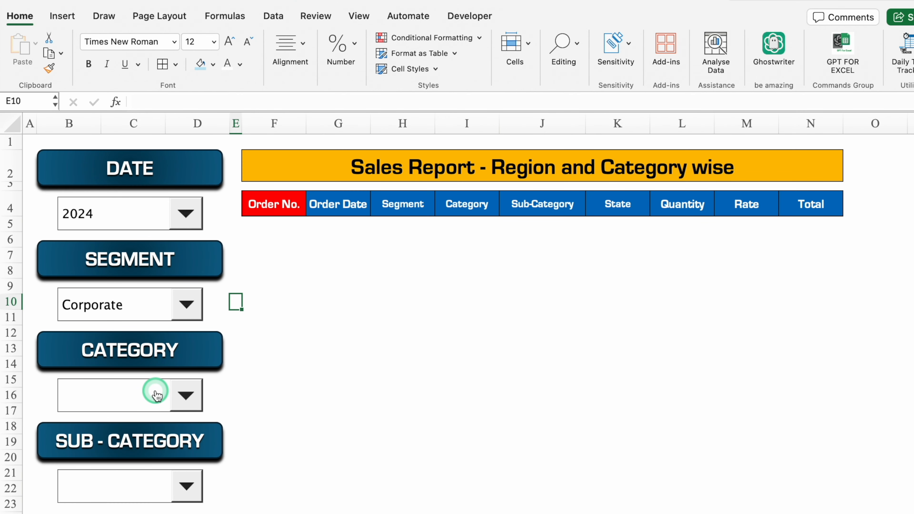
{"action": "right_click", "coordinate": [157, 394]}
{"action": "left_click", "coordinate": [221, 504]}
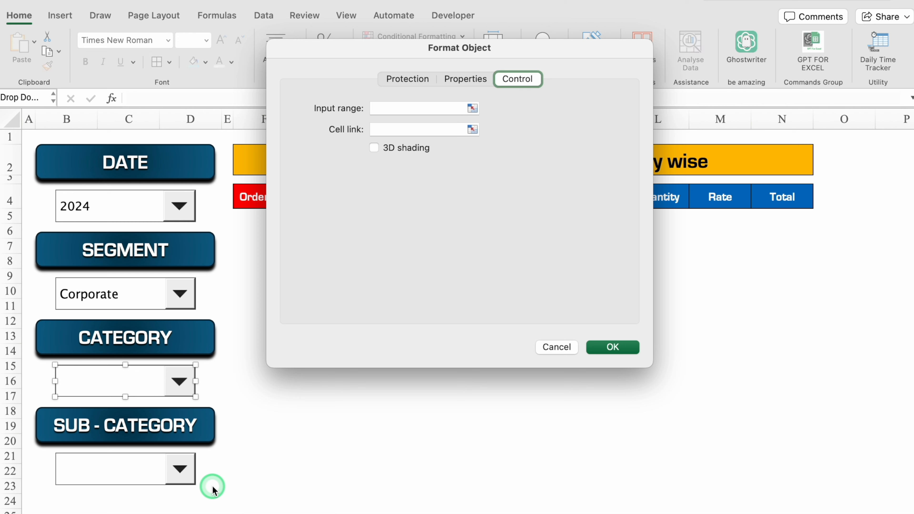
{"action": "left_click", "coordinate": [383, 106]}
{"action": "key", "text": "ctrl+Page_Down"}
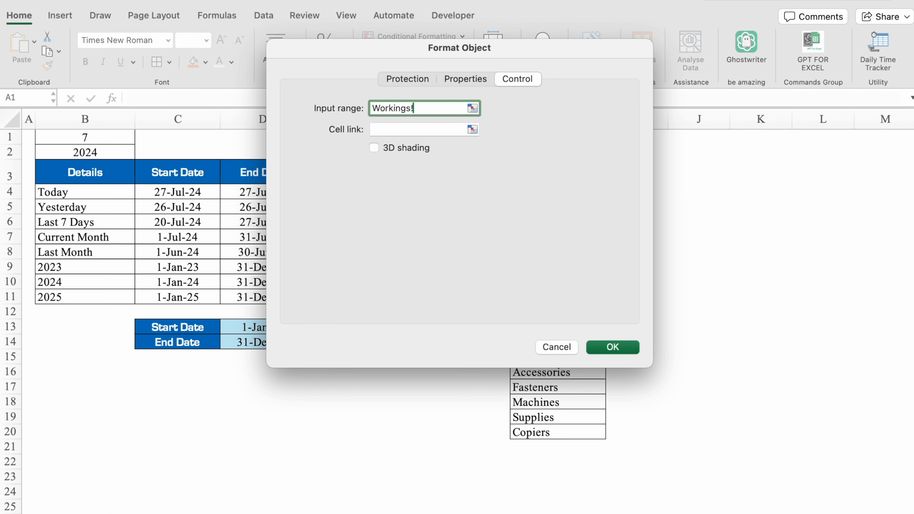
{"action": "left_click_drag", "start_coordinate": [570, 47], "coordinate": [312, 144]}
{"action": "left_click", "coordinate": [470, 191]}
{"action": "left_click_drag", "start_coordinate": [470, 191], "coordinate": [488, 433]}
Step: Link the CATEGORY drop-down to cell G1 on the Workings sheet and choose Office Supplies in it
{"action": "left_click", "coordinate": [184, 224]}
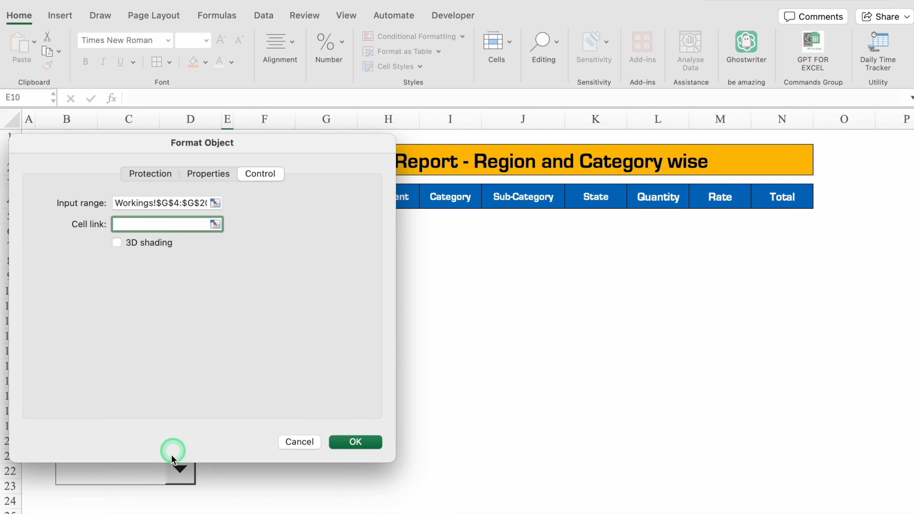
{"action": "left_click", "coordinate": [144, 511]}
{"action": "left_click", "coordinate": [485, 157]}
{"action": "left_click", "coordinate": [467, 137]}
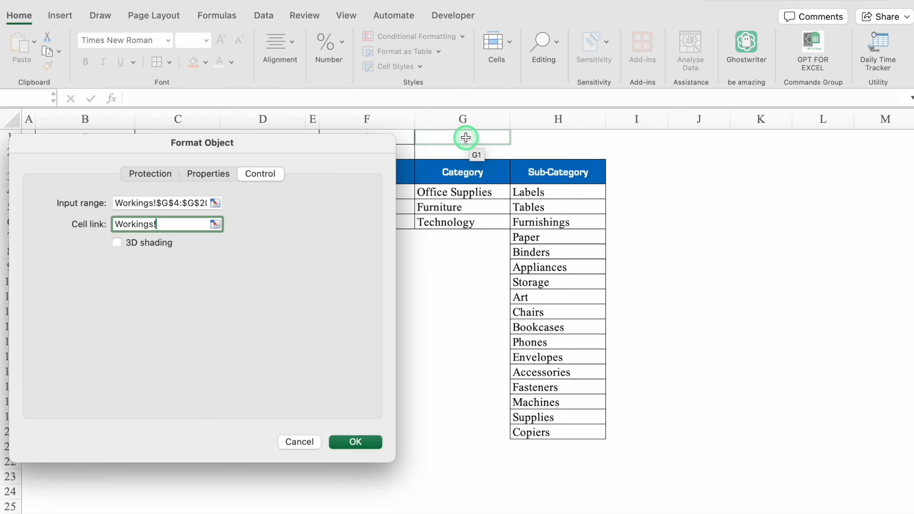
{"action": "left_click", "coordinate": [360, 441]}
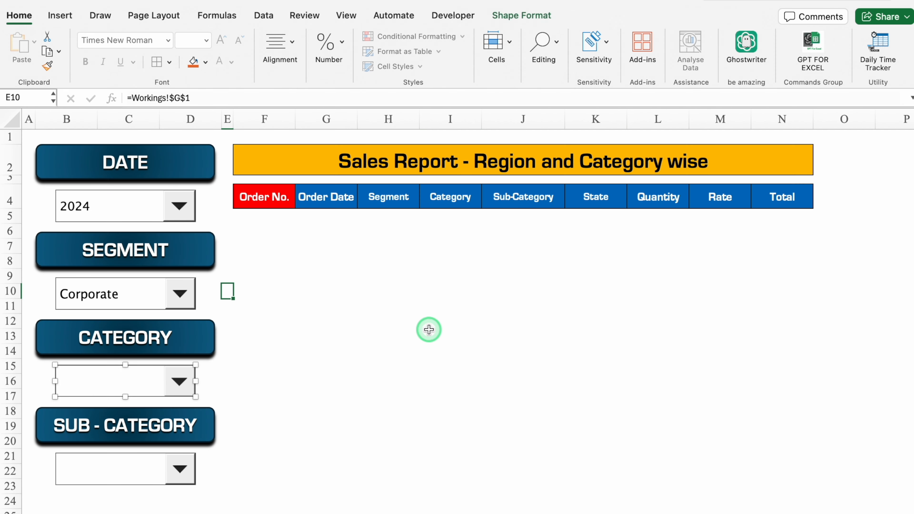
{"action": "left_click", "coordinate": [180, 379]}
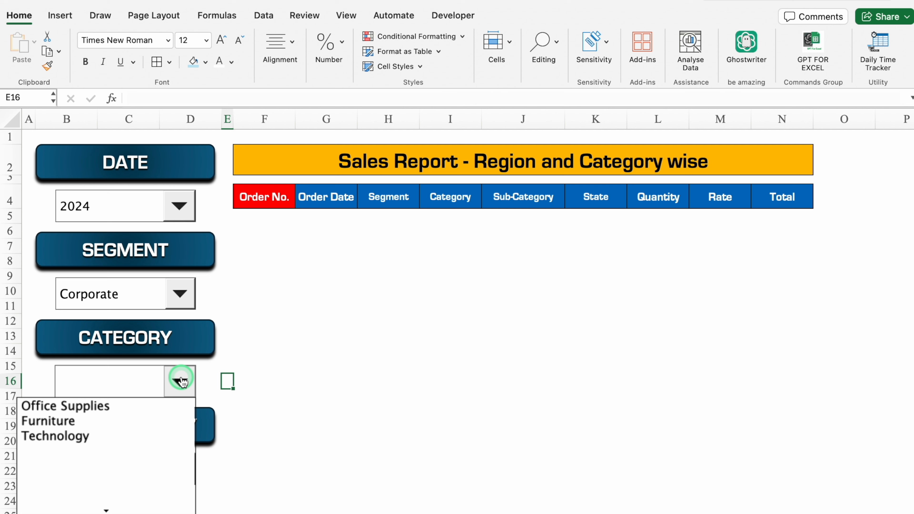
{"action": "left_click", "coordinate": [115, 406]}
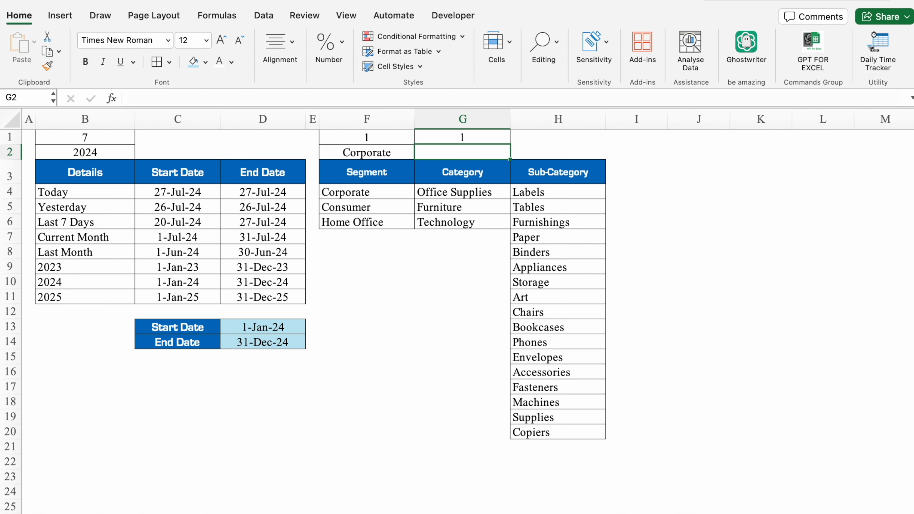
Step: Copy the INDEX formula from cell F2 into G2 on the Workings sheet to return the selected category's name
{"action": "left_click", "coordinate": [391, 154]}
{"action": "key", "text": "super+c"}
{"action": "left_click", "coordinate": [475, 151]}
{"action": "key", "text": "super+v"}
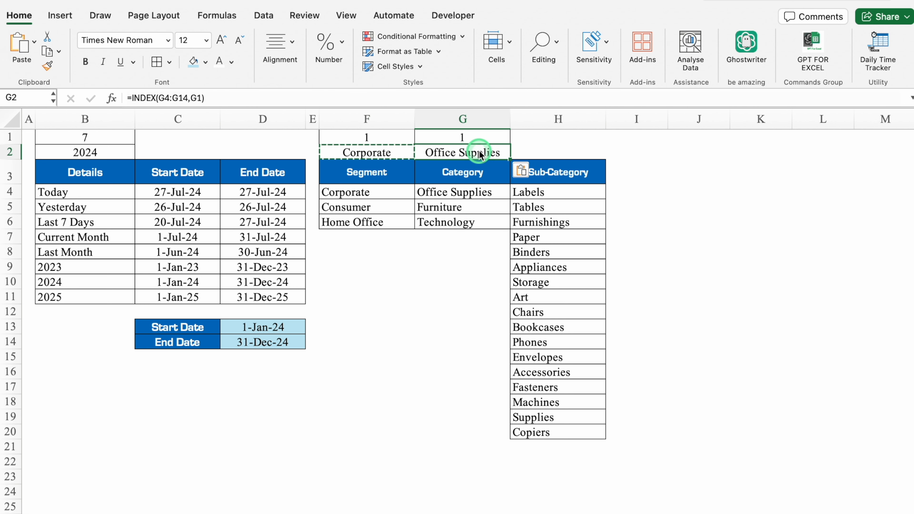
{"action": "key", "text": "Escape"}
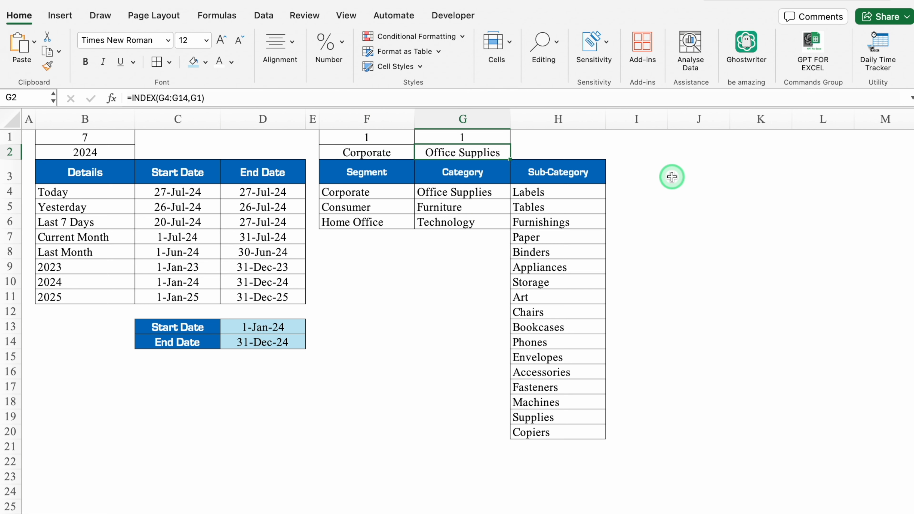
Step: Set the input range of the report's SUB-CATEGORY drop-down to the Sub-Category column on the Workings sheet, starting at cell H4
{"action": "left_click", "coordinate": [569, 148]}
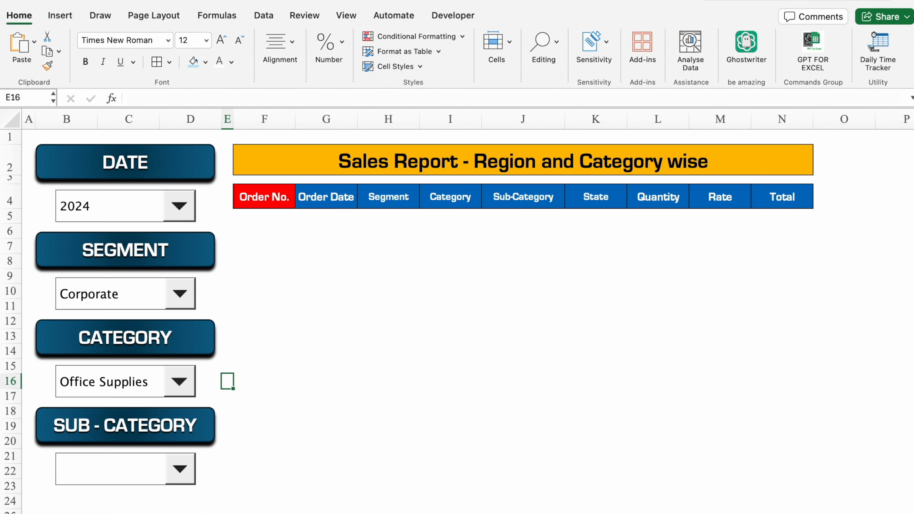
{"action": "left_click", "coordinate": [147, 468]}
{"action": "right_click", "coordinate": [159, 466]}
{"action": "left_click", "coordinate": [209, 489]}
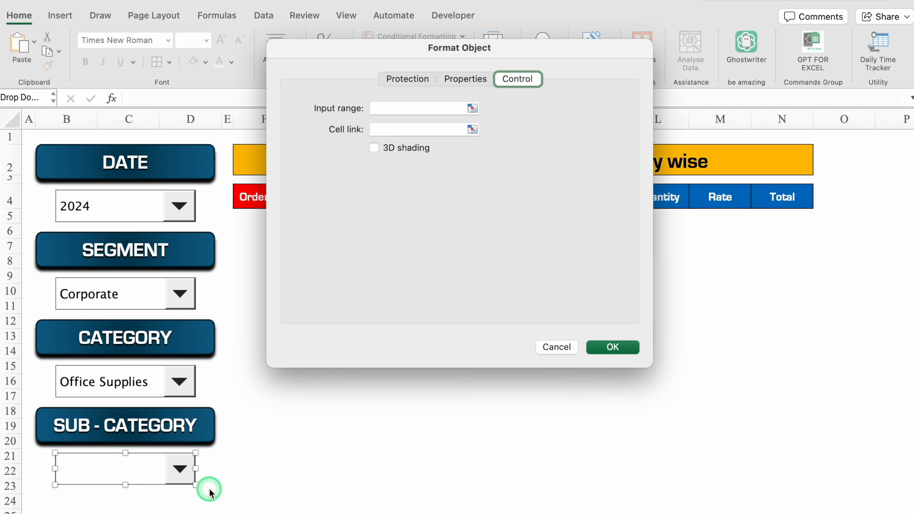
{"action": "left_click", "coordinate": [398, 107]}
{"action": "left_click", "coordinate": [148, 482]}
{"action": "left_click", "coordinate": [360, 511]}
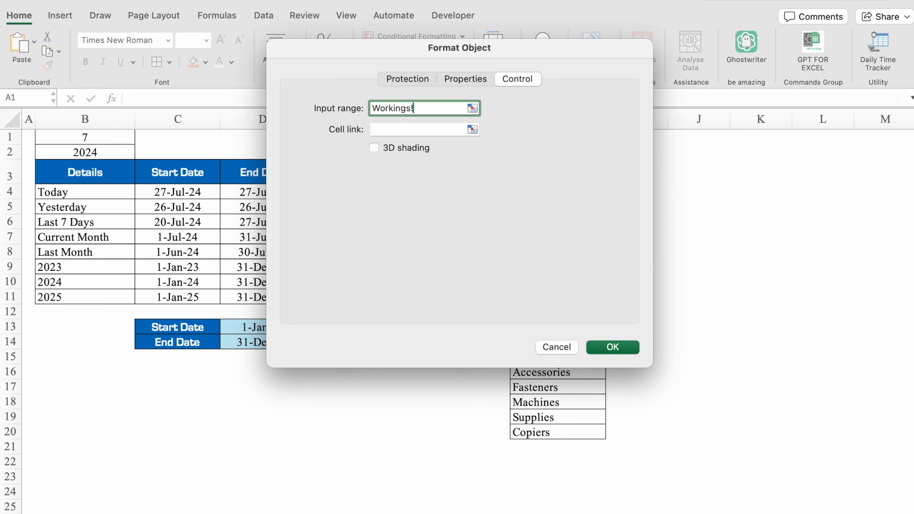
{"action": "left_click_drag", "start_coordinate": [610, 49], "coordinate": [387, 142]}
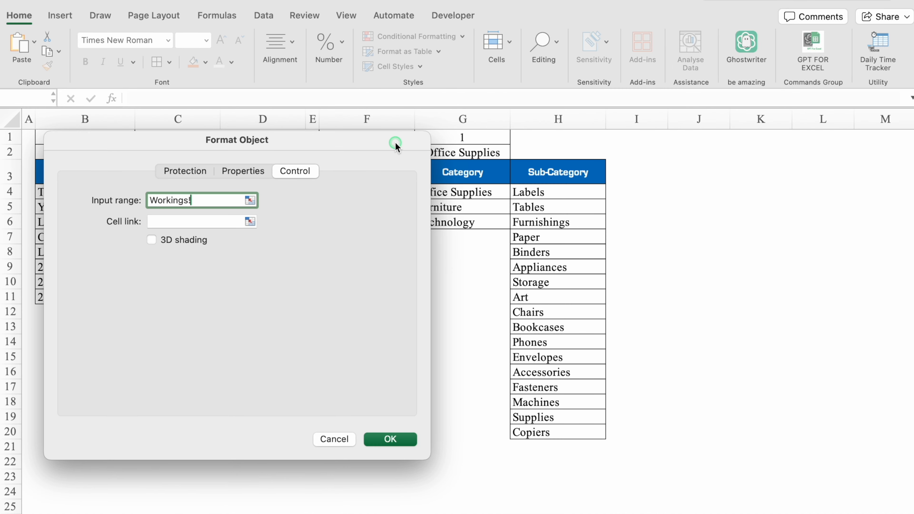
{"action": "left_click_drag", "start_coordinate": [579, 191], "coordinate": [590, 474]}
Step: Link the SUB-CATEGORY drop-down to cell H1 on the Workings sheet and choose Tables in it
{"action": "left_click", "coordinate": [197, 220]}
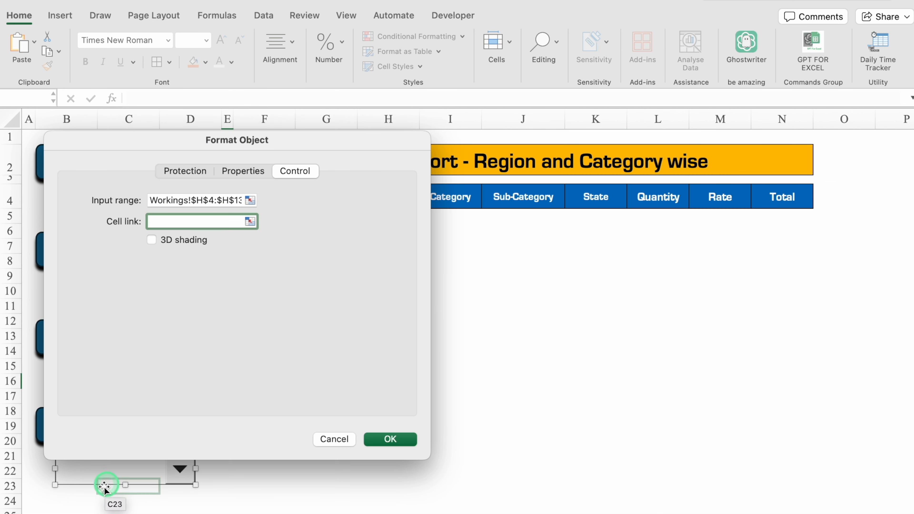
{"action": "left_click", "coordinate": [71, 512]}
{"action": "scroll", "coordinate": [377, 262], "scroll_direction": "up", "scroll_amount": 20}
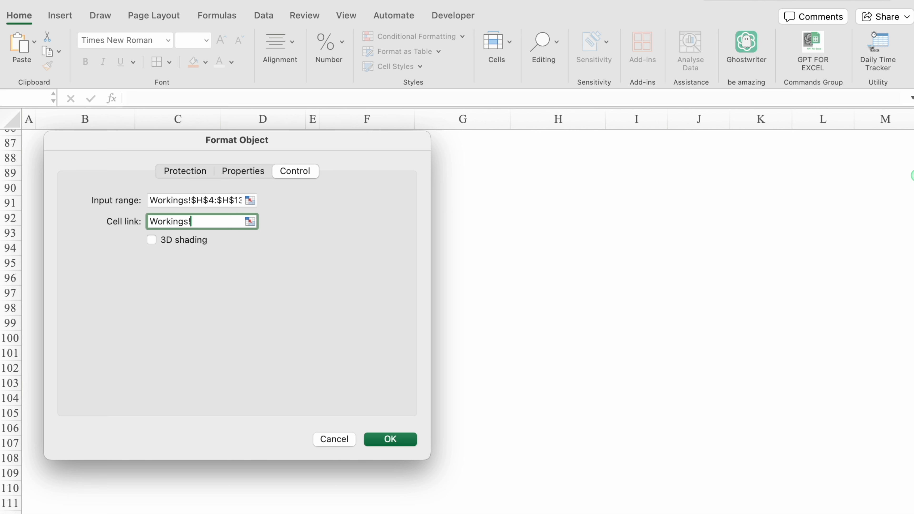
{"action": "left_click", "coordinate": [650, 163]}
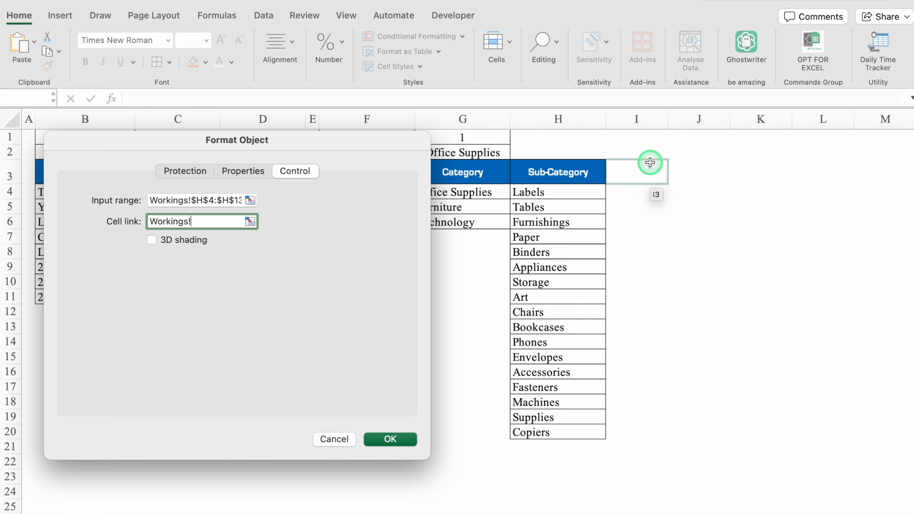
{"action": "left_click", "coordinate": [559, 138]}
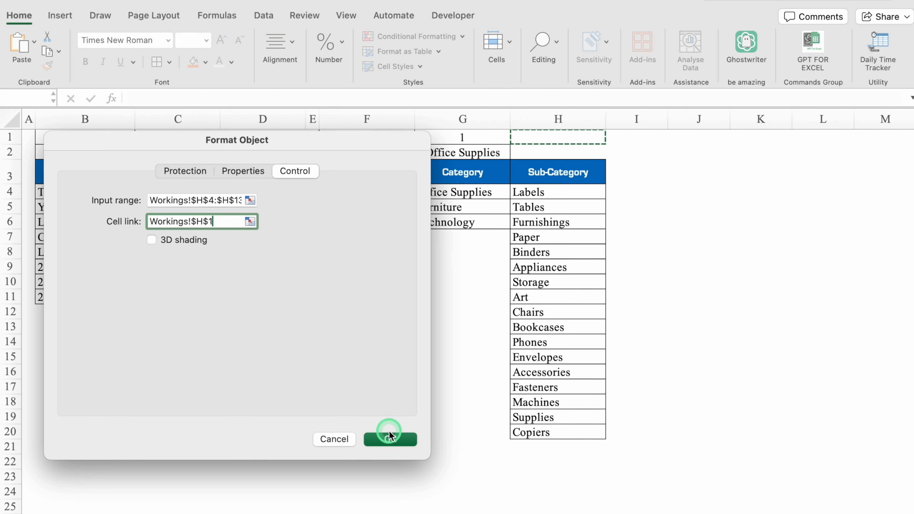
{"action": "left_click", "coordinate": [390, 439]}
{"action": "left_click", "coordinate": [236, 446]}
{"action": "left_click", "coordinate": [180, 467]}
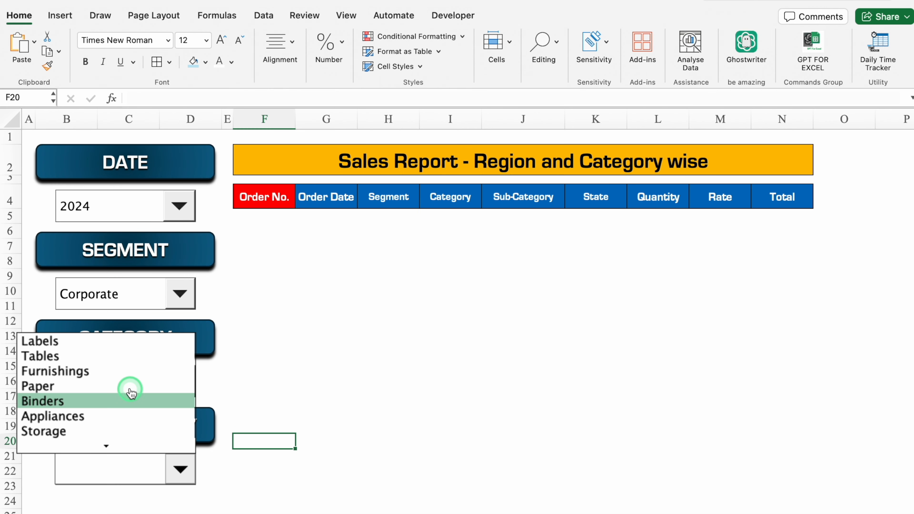
{"action": "left_click", "coordinate": [112, 355]}
Step: Copy the INDEX formula from cell G2 into H2 on the Workings sheet to return the selected sub-category's name
{"action": "key", "text": "ctrl+Page_Down"}
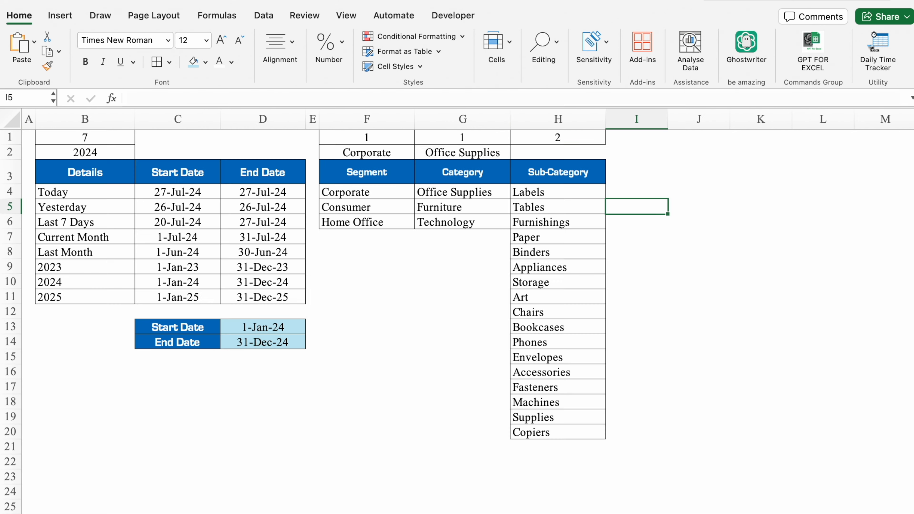
{"action": "left_click", "coordinate": [479, 153]}
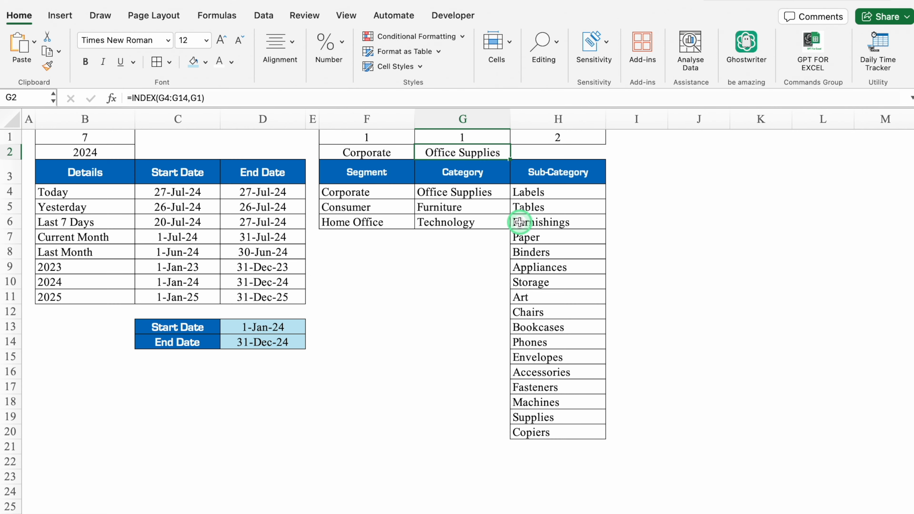
{"action": "key", "text": "cmd+c"}
{"action": "left_click", "coordinate": [565, 154]}
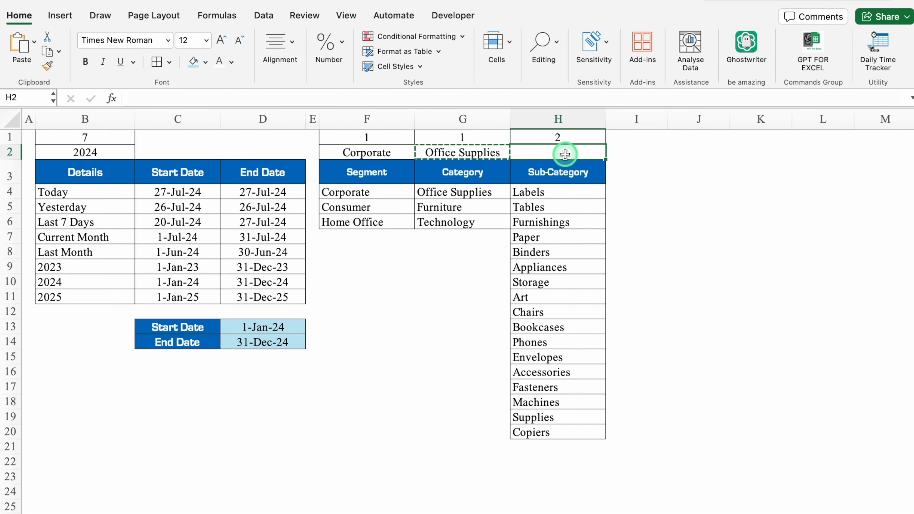
{"action": "key", "text": "super+v"}
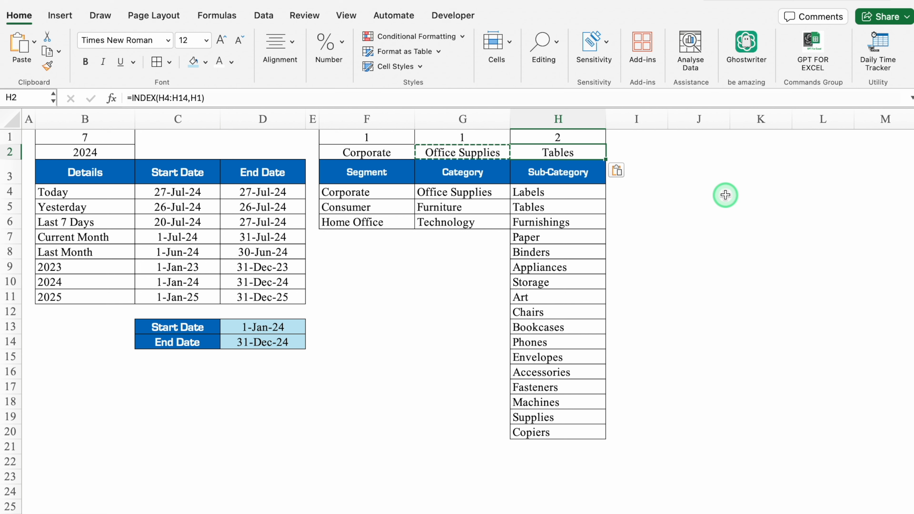
{"action": "left_click", "coordinate": [725, 195]}
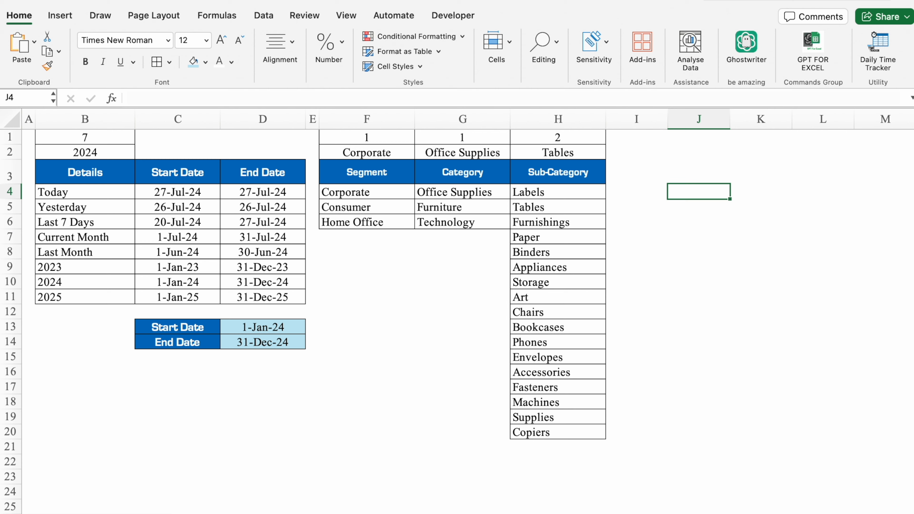
Step: Start a FILTER formula in the report's cell F5, below the Order No. header, with 'Data Sheet'!B3:J733 as its array
{"action": "key", "text": "ctrl+Page_Down"}
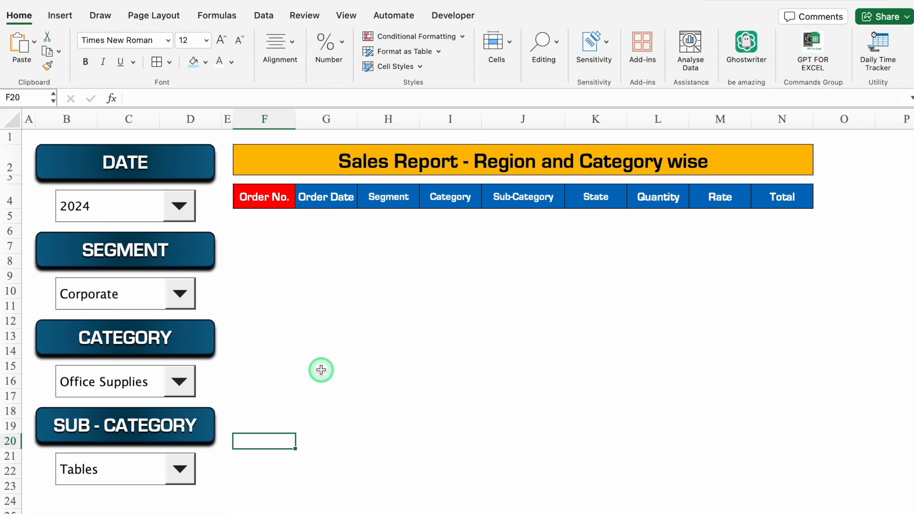
{"action": "left_click", "coordinate": [261, 229]}
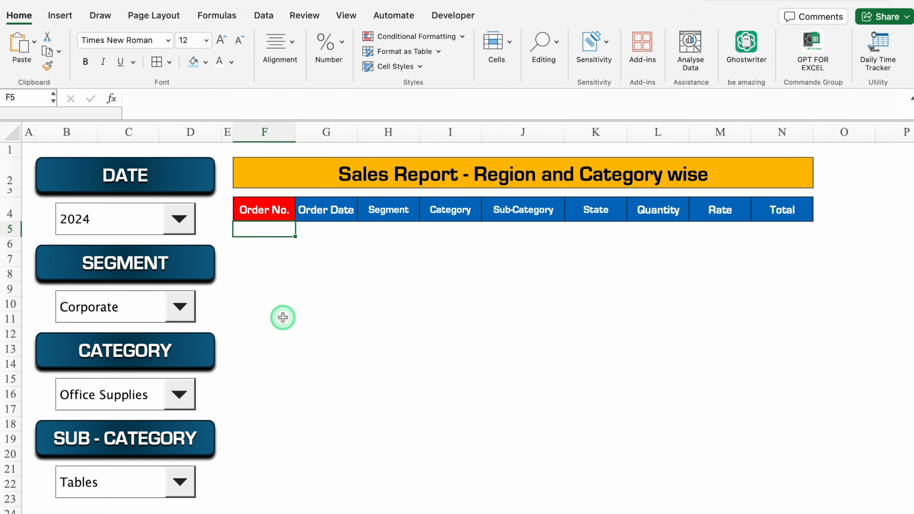
{"action": "type", "text": "="}
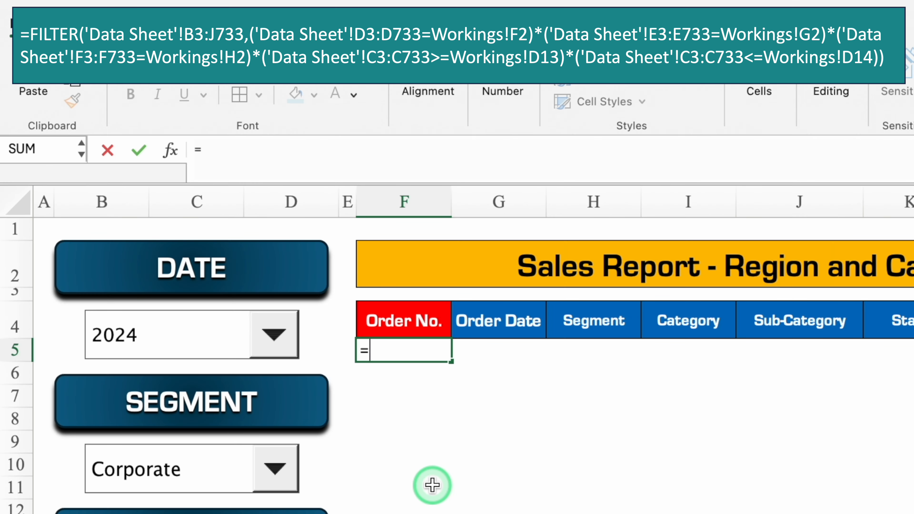
{"action": "type", "text": "fil"}
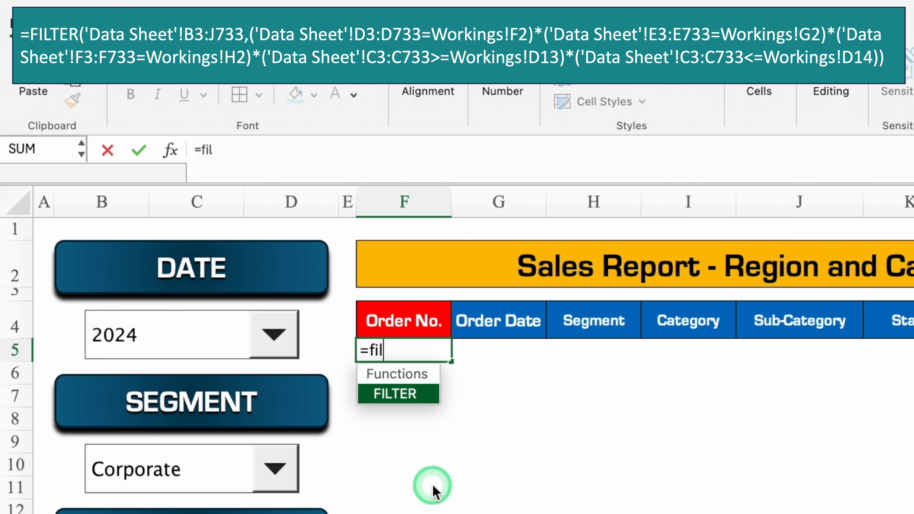
{"action": "double_click", "coordinate": [400, 392]}
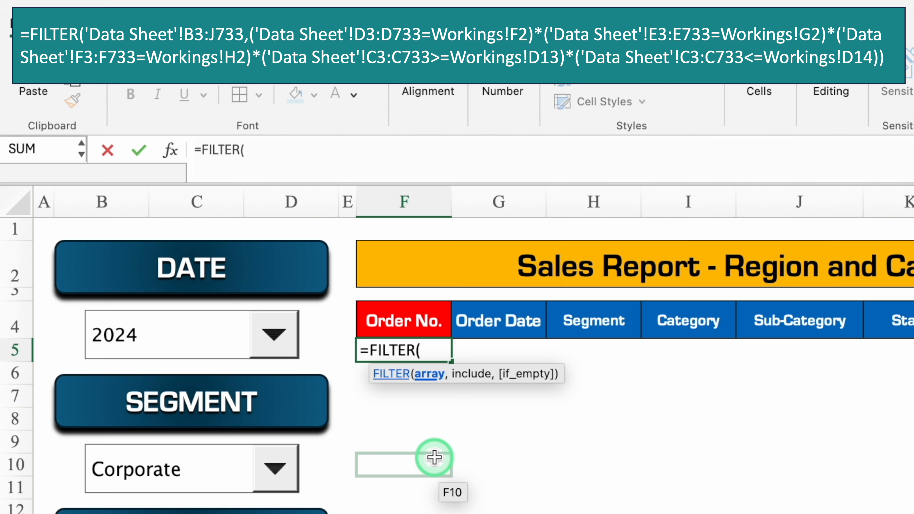
{"action": "left_click", "coordinate": [360, 513]}
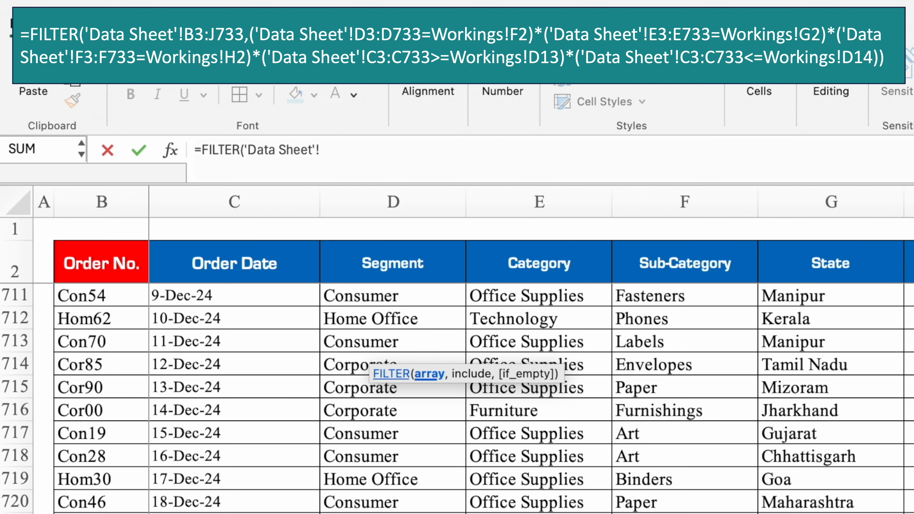
{"action": "scroll", "coordinate": [484, 398], "scroll_direction": "up", "scroll_amount": 20}
{"action": "scroll", "coordinate": [387, 317], "scroll_direction": "up", "scroll_amount": 20}
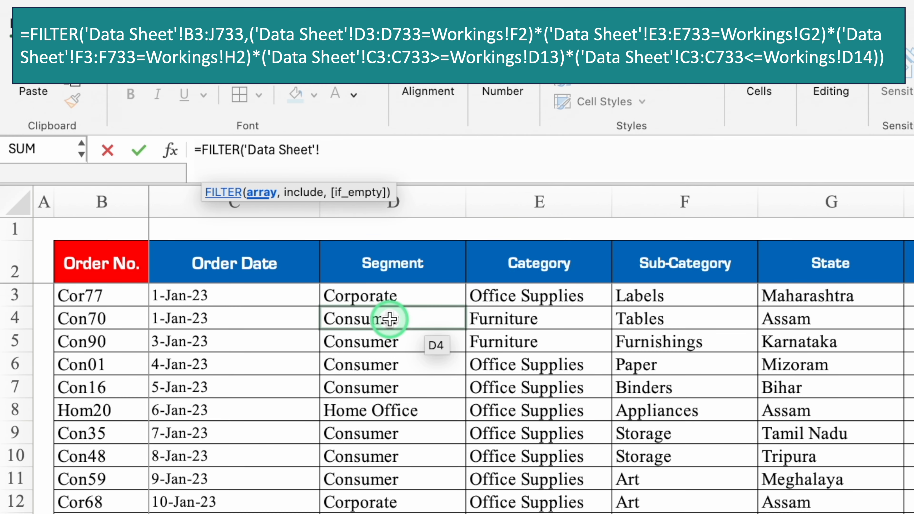
{"action": "left_click", "coordinate": [111, 290]}
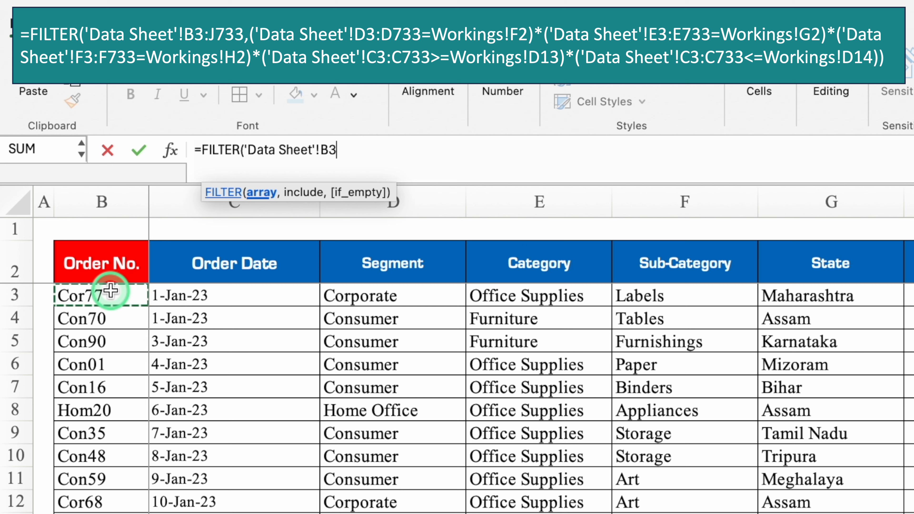
{"action": "left_click_drag", "start_coordinate": [110, 291], "coordinate": [111, 293]}
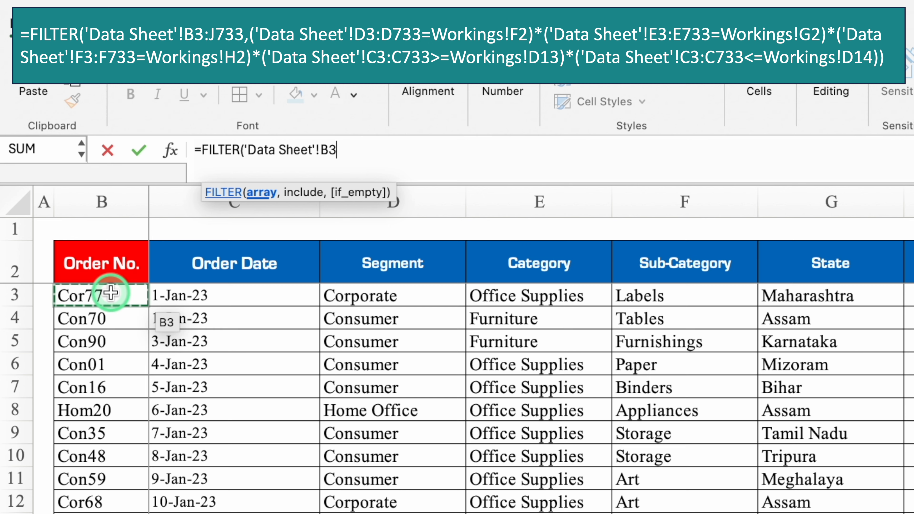
{"action": "key", "text": "ctrl+shift+Down"}
{"action": "key", "text": "ctrl+shift+Right"}
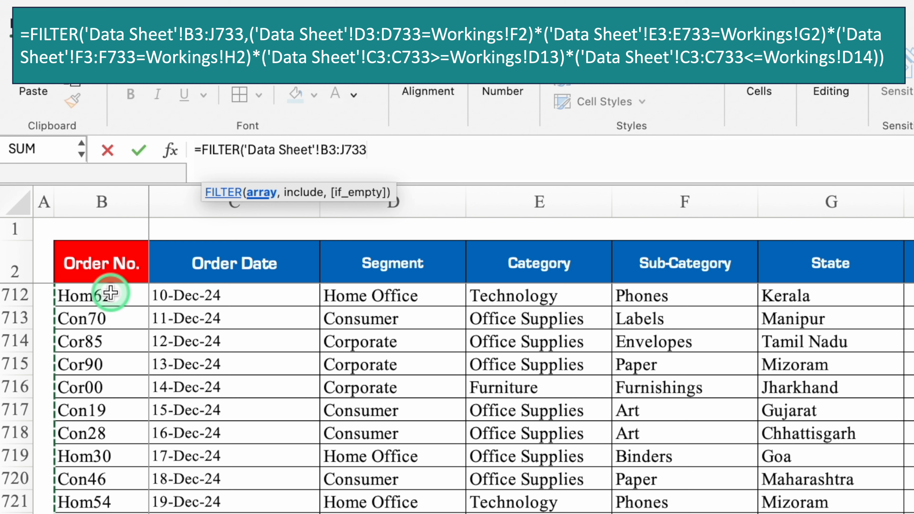
Step: Add the segment condition to the FILTER formula's include argument: ('Data Sheet'!D3:D733=Workings!F2), followed by a multiplication sign
{"action": "type", "text": ","}
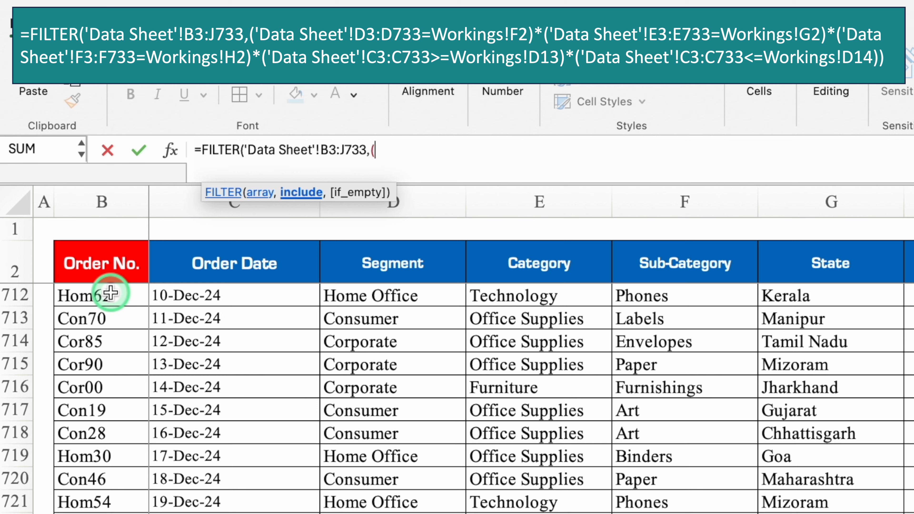
{"action": "type", "text": "("}
{"action": "left_click_drag", "start_coordinate": [110, 293], "coordinate": [424, 298]}
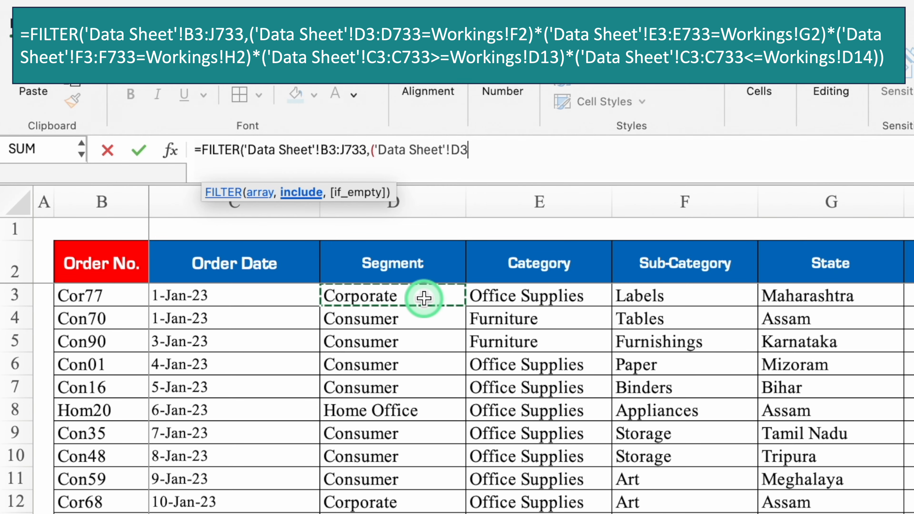
{"action": "key", "text": "ctrl+shift+Down"}
{"action": "type", "text": "="}
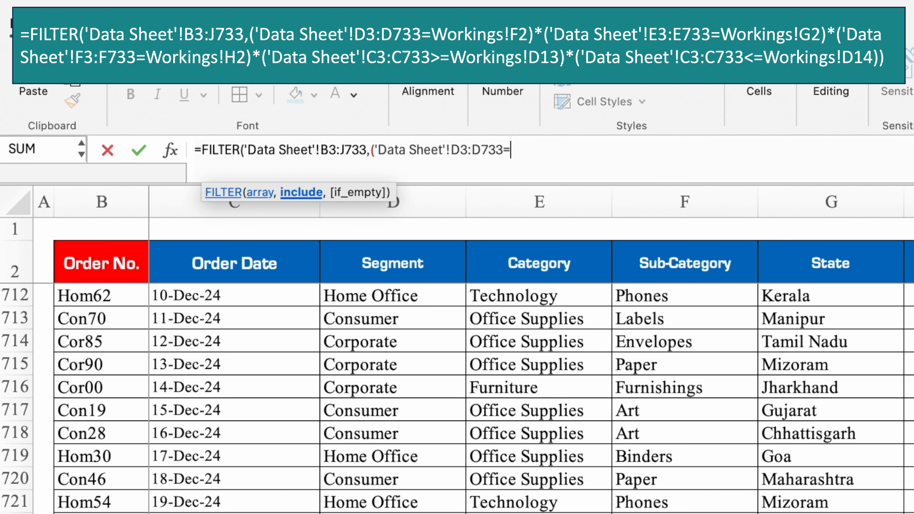
{"action": "left_click", "coordinate": [324, 513]}
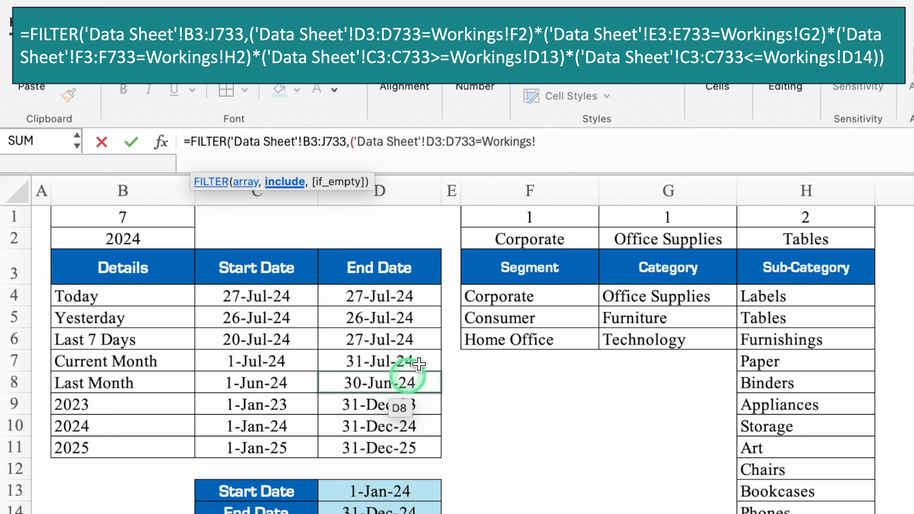
{"action": "left_click", "coordinate": [549, 245]}
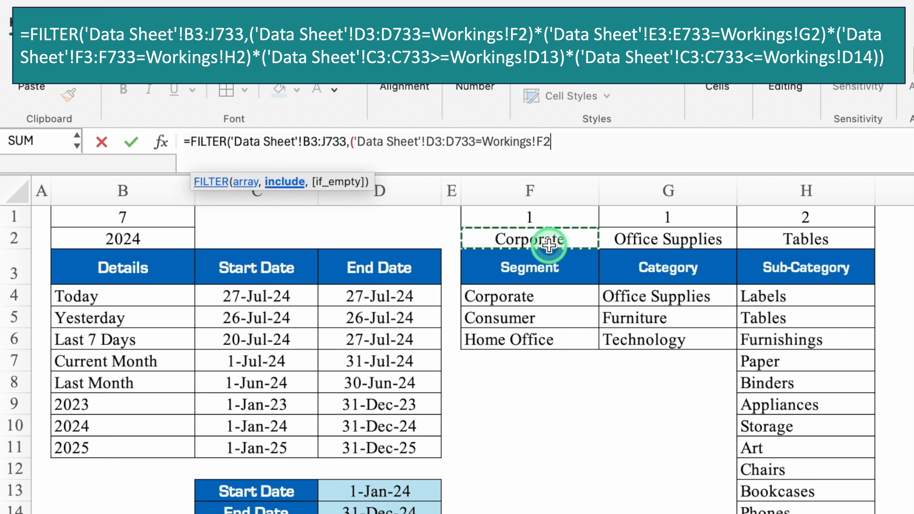
{"action": "type", "text": ")*"}
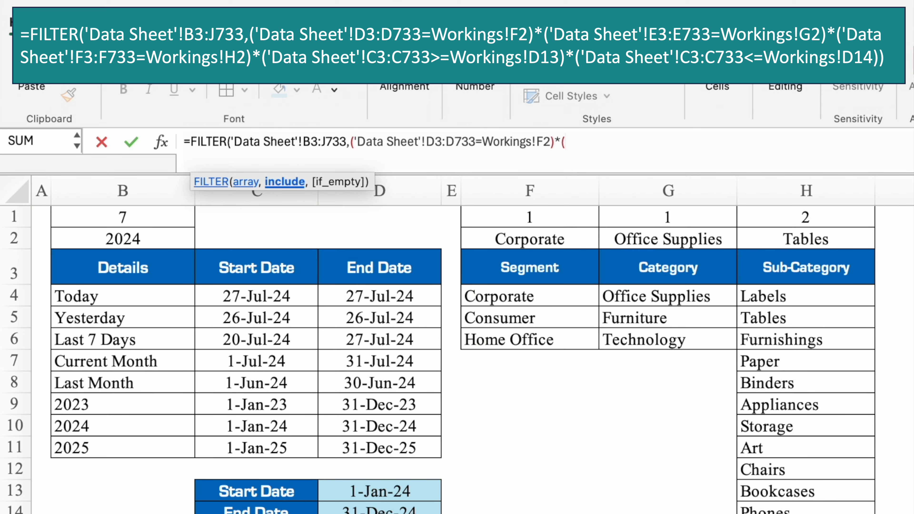
Step: Add the category condition 'Data Sheet'!E3:E733=Workings!G2 to the FILTER formula and multiply it with a further bracketed condition
{"action": "key", "text": "ctrl+Page_Up"}
{"action": "scroll", "coordinate": [893, 247], "scroll_direction": "up", "scroll_amount": 20}
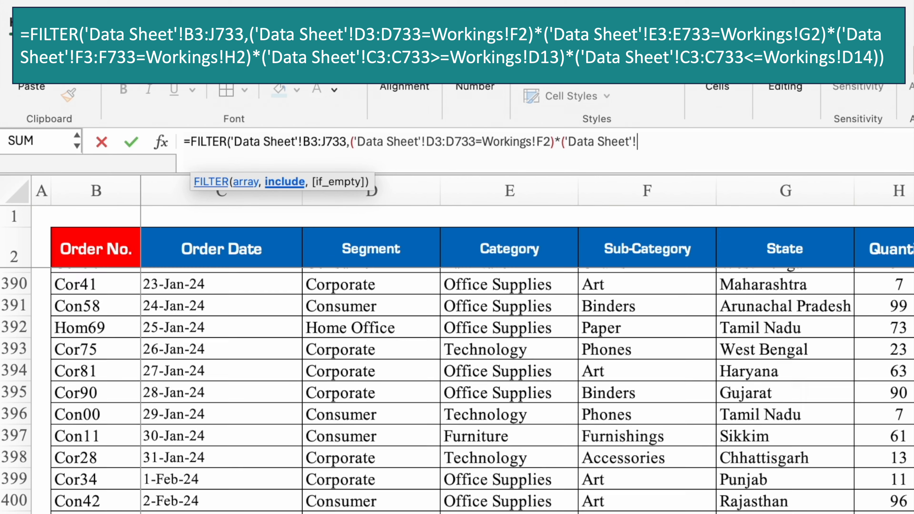
{"action": "left_click", "coordinate": [893, 247]}
{"action": "left_click", "coordinate": [554, 278]}
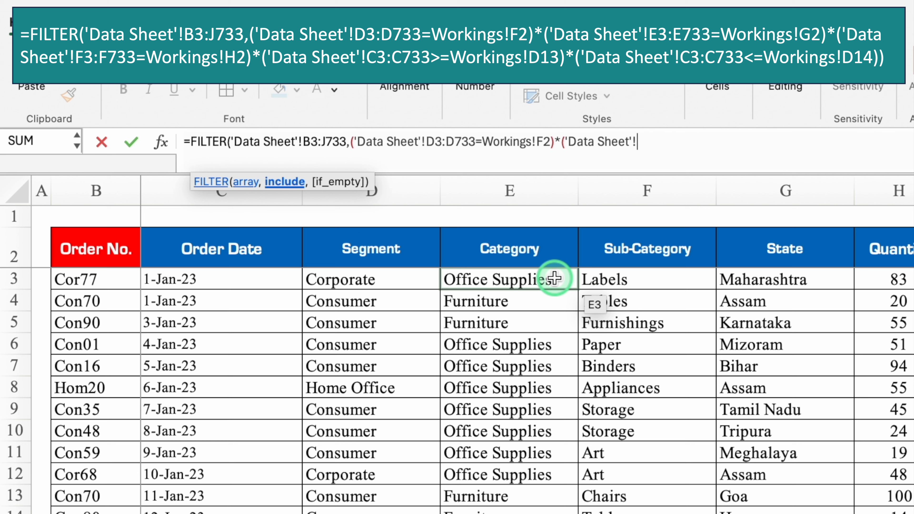
{"action": "left_click", "coordinate": [554, 278]}
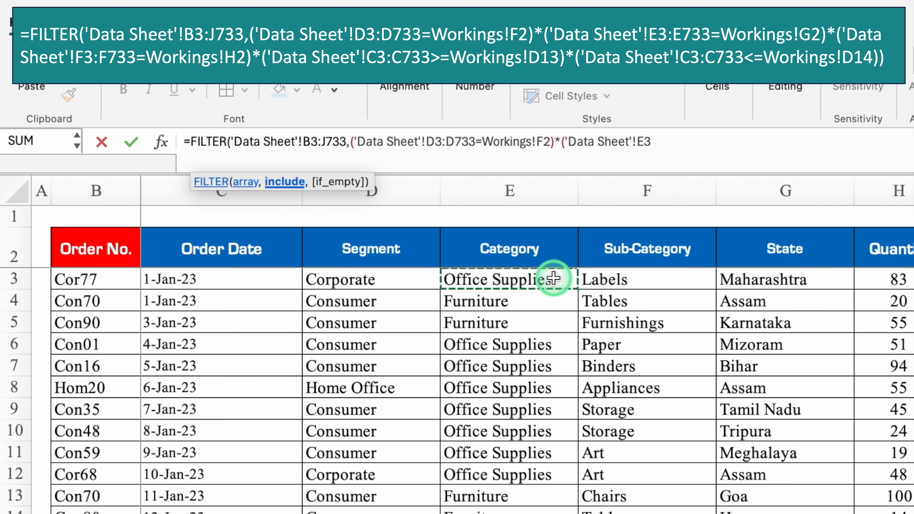
{"action": "key", "text": "ctrl+shift+Down"}
{"action": "type", "text": "="}
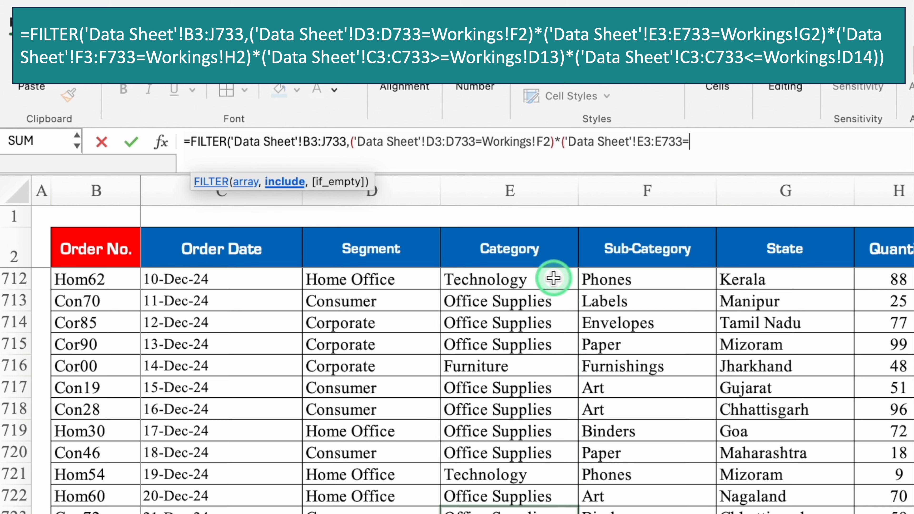
{"action": "key", "text": "ctrl+Page_Down"}
{"action": "left_click", "coordinate": [365, 396]}
{"action": "left_click", "coordinate": [709, 240]}
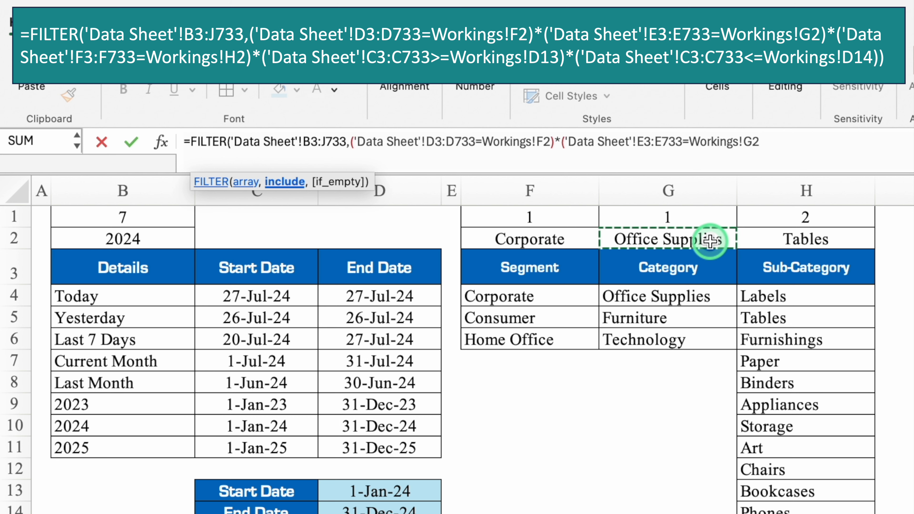
{"action": "type", "text": ")*("}
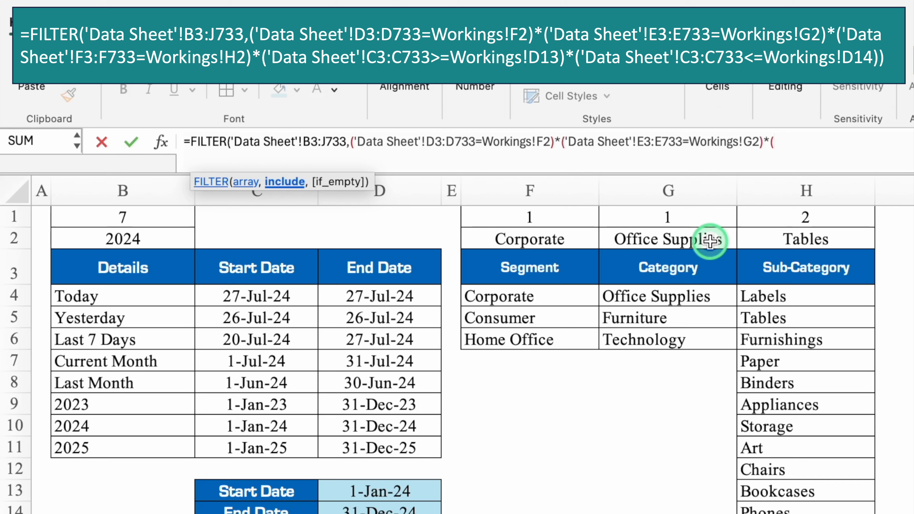
Step: Add the sub-category condition 'Data Sheet'!F3:F733=Workings!H2 to the FILTER formula and open another multiplied bracket
{"action": "key", "text": "ctrl+Page_Up"}
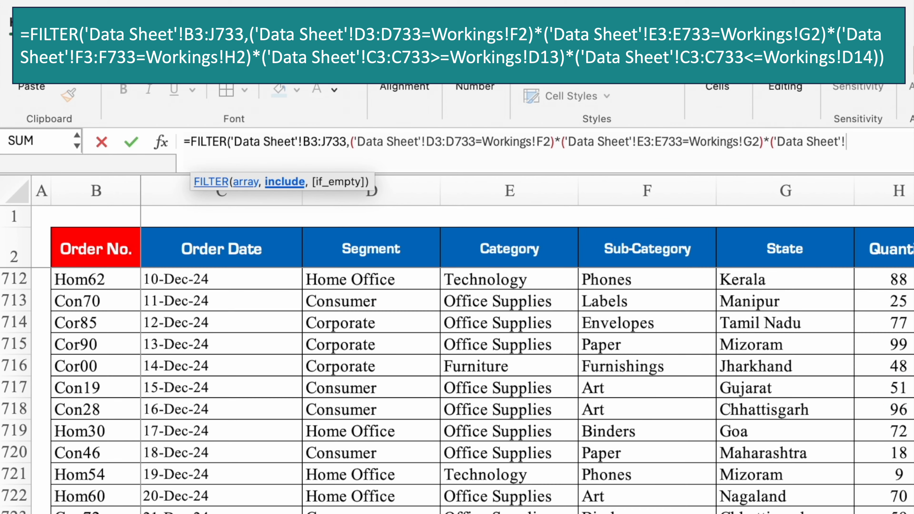
{"action": "scroll", "coordinate": [458, 391], "scroll_direction": "up", "scroll_amount": 20}
{"action": "scroll", "coordinate": [833, 276], "scroll_direction": "up", "scroll_amount": 10}
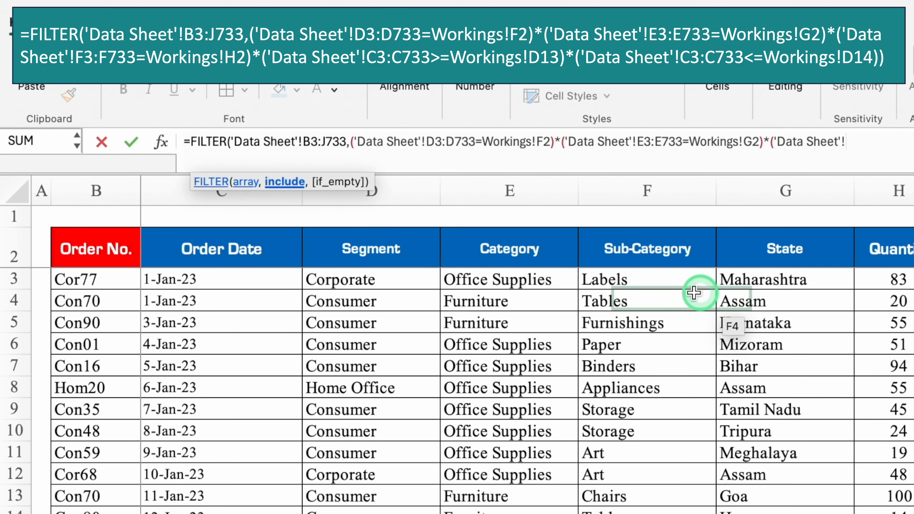
{"action": "left_click", "coordinate": [661, 283]}
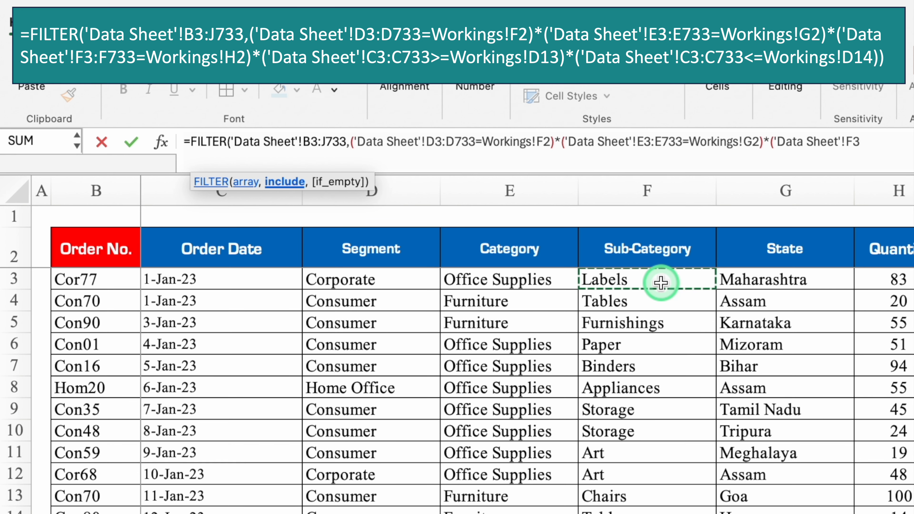
{"action": "key", "text": "ctrl+shift+Down"}
{"action": "type", "text": "="}
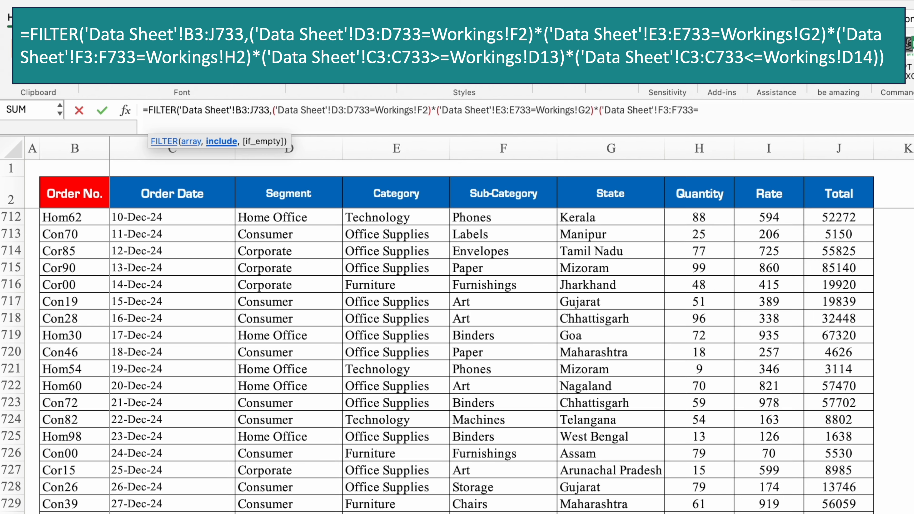
{"action": "key", "text": "ctrl+Page_Down"}
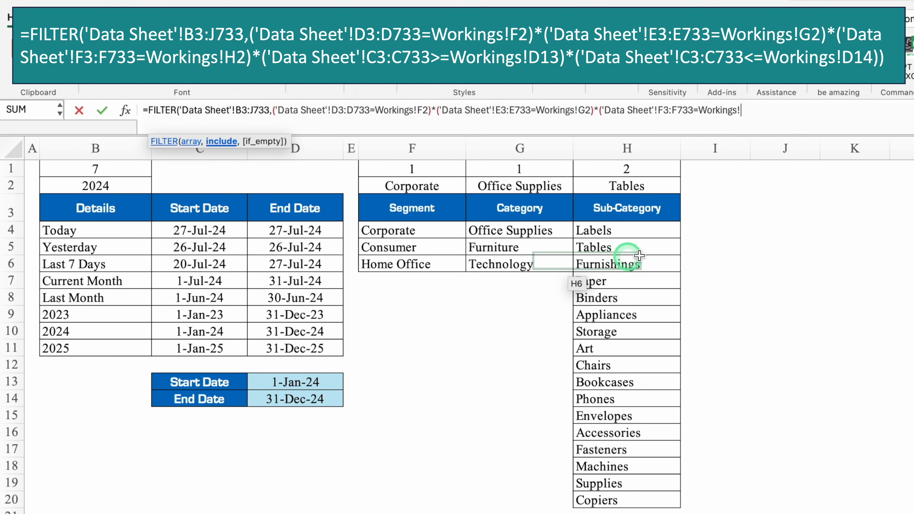
{"action": "left_click", "coordinate": [646, 187]}
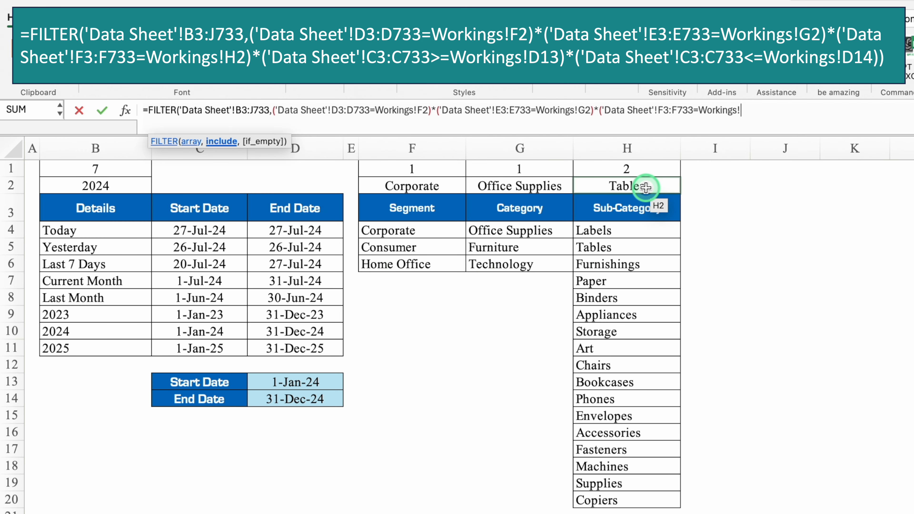
{"action": "type", "text": ")*("}
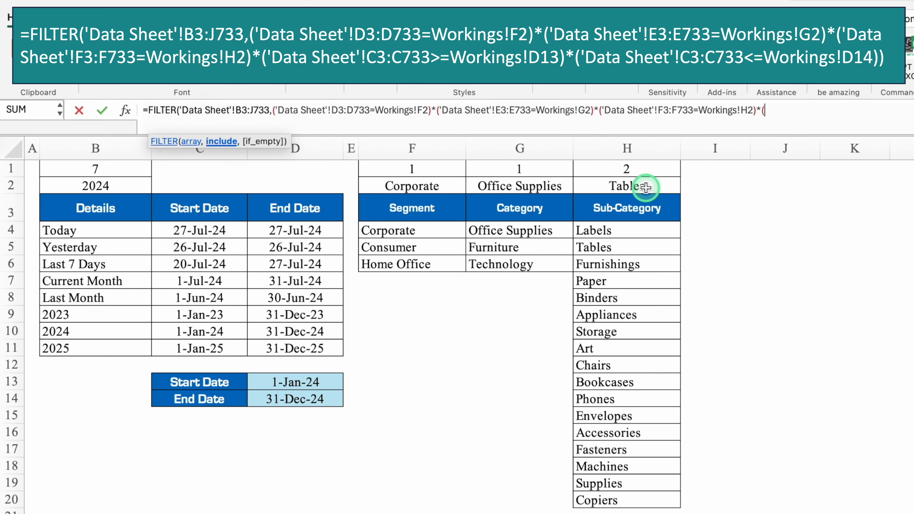
Step: Add the start date condition to the FILTER formula, requiring 'Data Sheet'!C3:C733>=Workings!D13
{"action": "key", "text": "ctrl+Page_Down"}
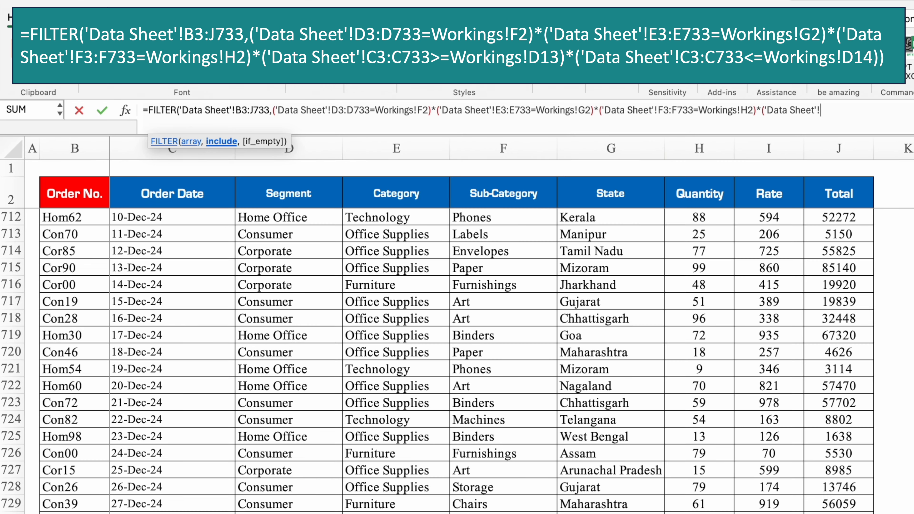
{"action": "scroll", "coordinate": [457, 342], "scroll_direction": "up", "scroll_amount": 20}
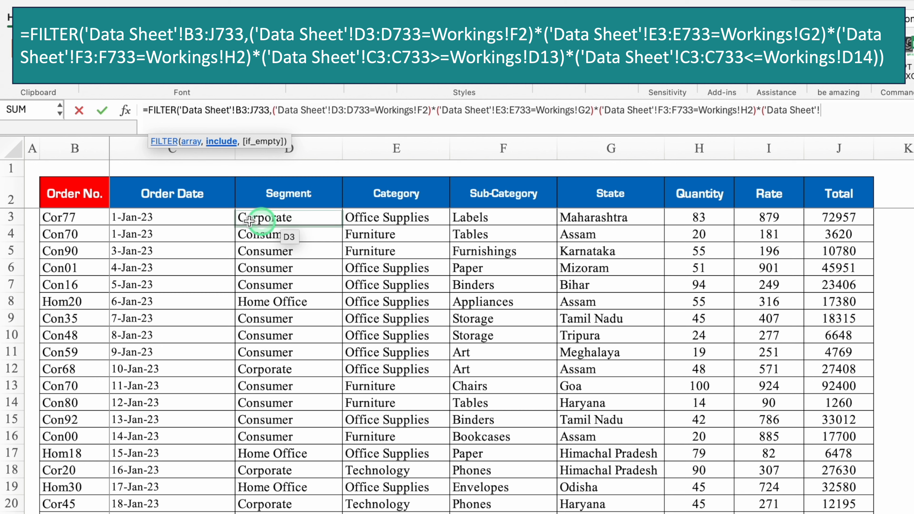
{"action": "left_click", "coordinate": [201, 217]}
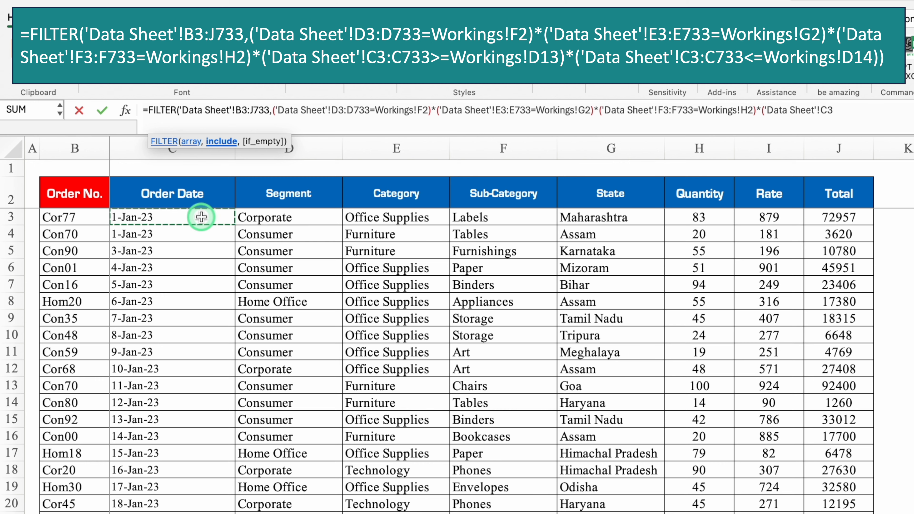
{"action": "key", "text": "ctrl+shift+Down"}
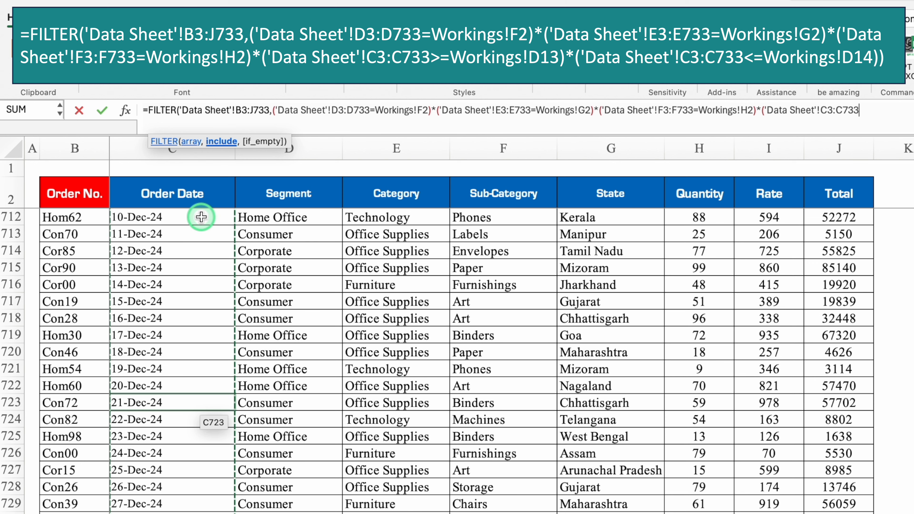
{"action": "type", "text": ">"}
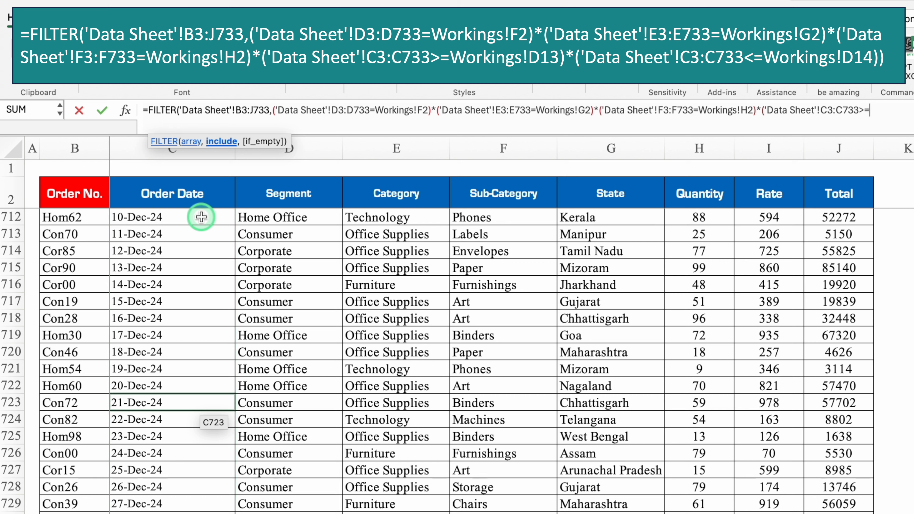
{"action": "type", "text": "="}
{"action": "left_click", "coordinate": [173, 513]}
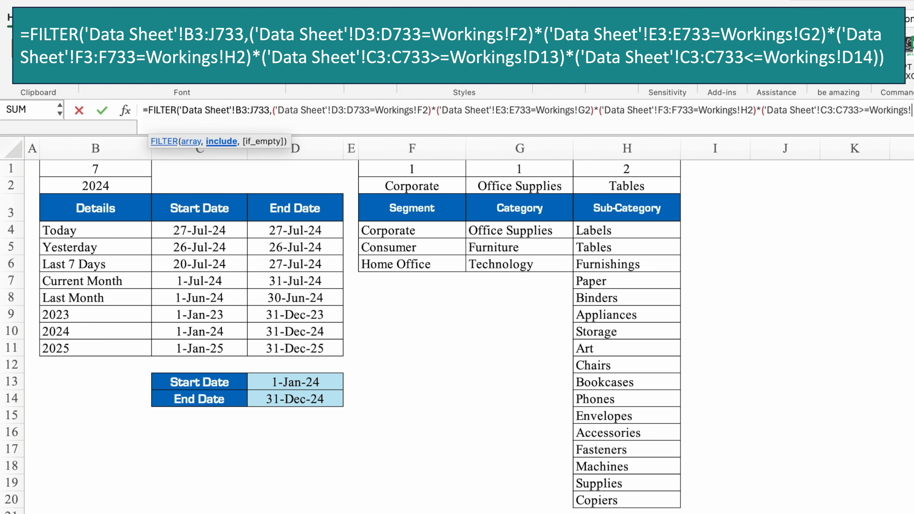
{"action": "left_click", "coordinate": [314, 380]}
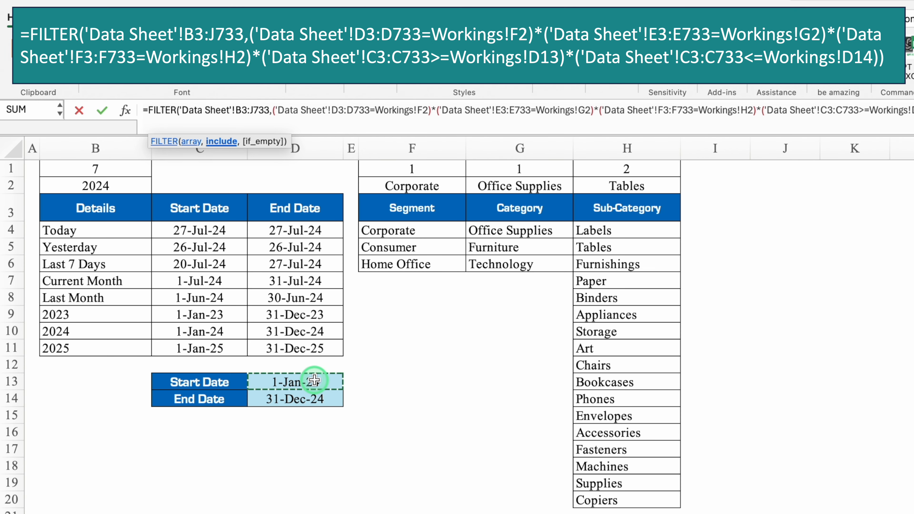
{"action": "type", "text": ")"}
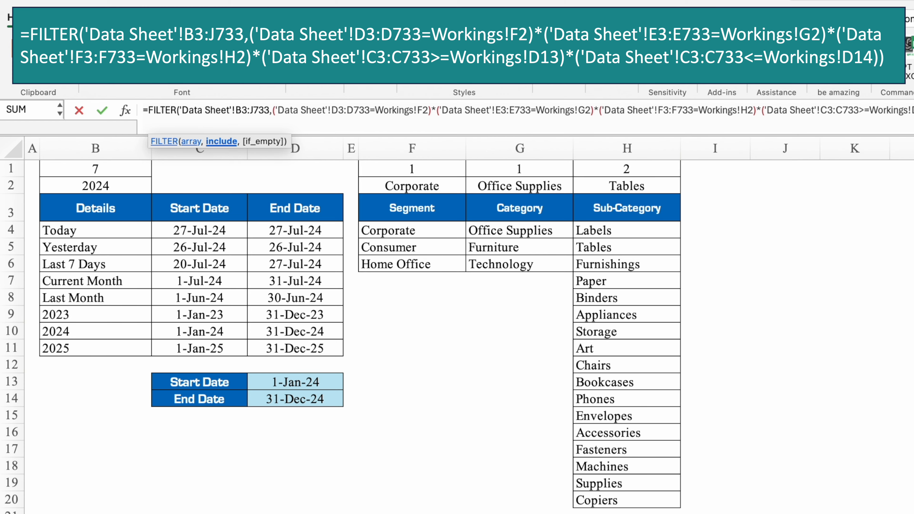
Step: Multiply in the end date condition ('Data Sheet'!C3:C733<=Workings!D14), then close and enter the FILTER formula in the report's cell F5
{"action": "key", "text": "ctrl+Page_Down"}
{"action": "scroll", "coordinate": [577, 238], "scroll_direction": "up", "scroll_amount": 20}
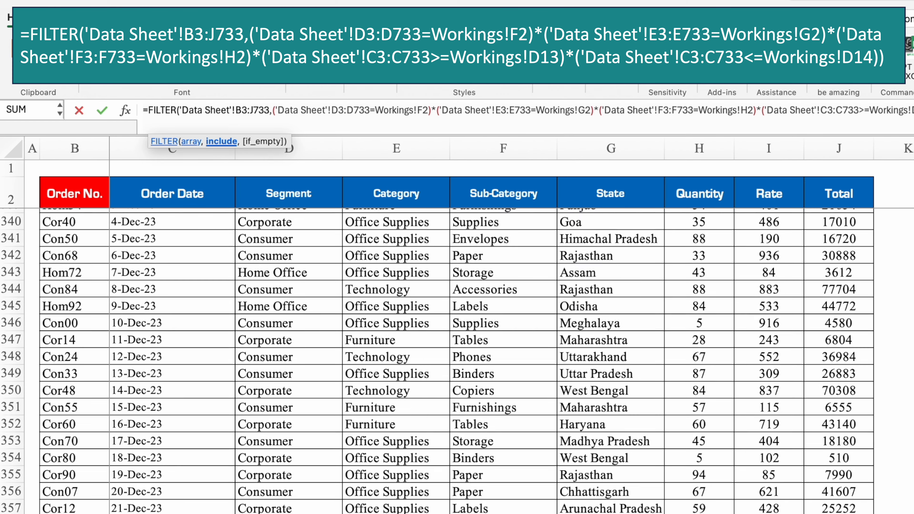
{"action": "scroll", "coordinate": [212, 218], "scroll_direction": "up", "scroll_amount": 20}
{"action": "left_click", "coordinate": [215, 217]}
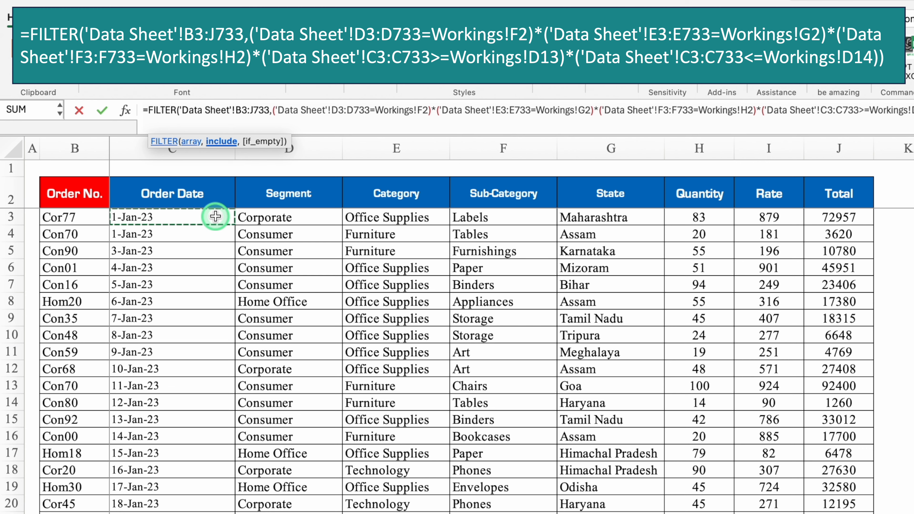
{"action": "key", "text": "ctrl+shift+Down"}
{"action": "type", "text": "<"}
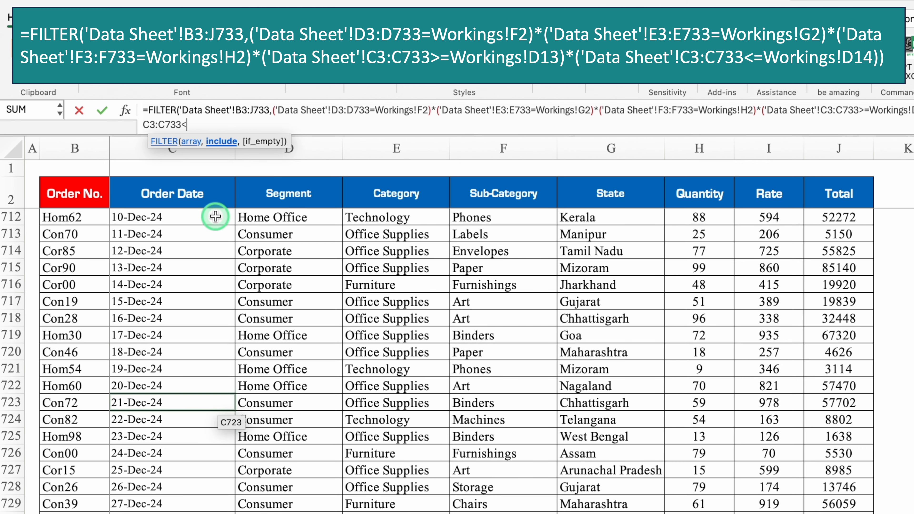
{"action": "type", "text": "="}
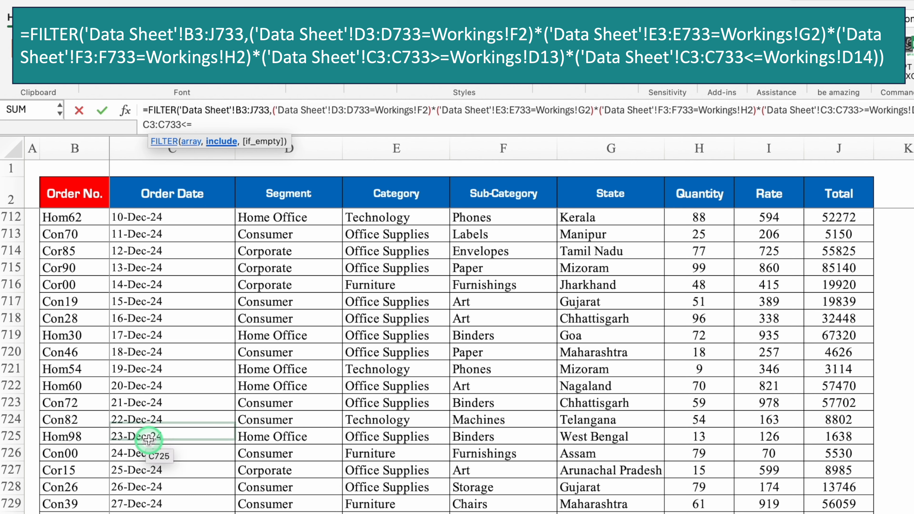
{"action": "key", "text": "ctrl+Page_Up"}
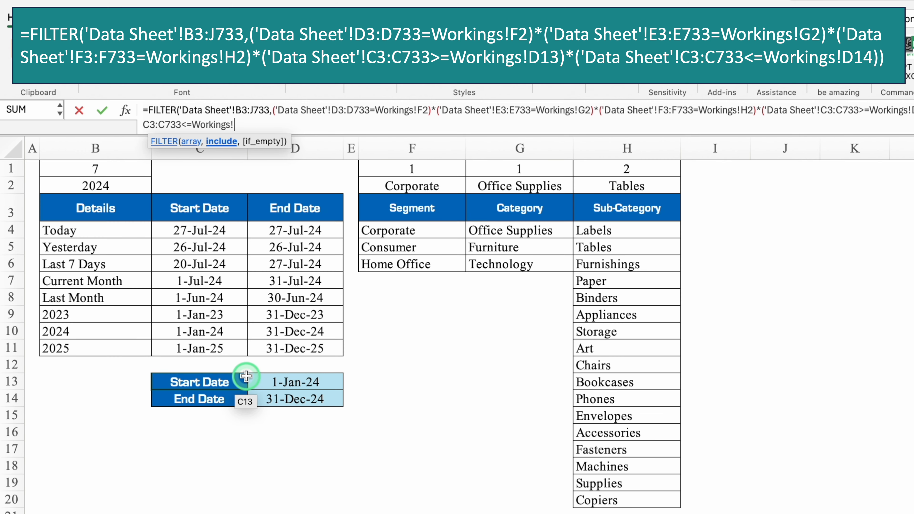
{"action": "left_click", "coordinate": [296, 395]}
{"action": "type", "text": ")"}
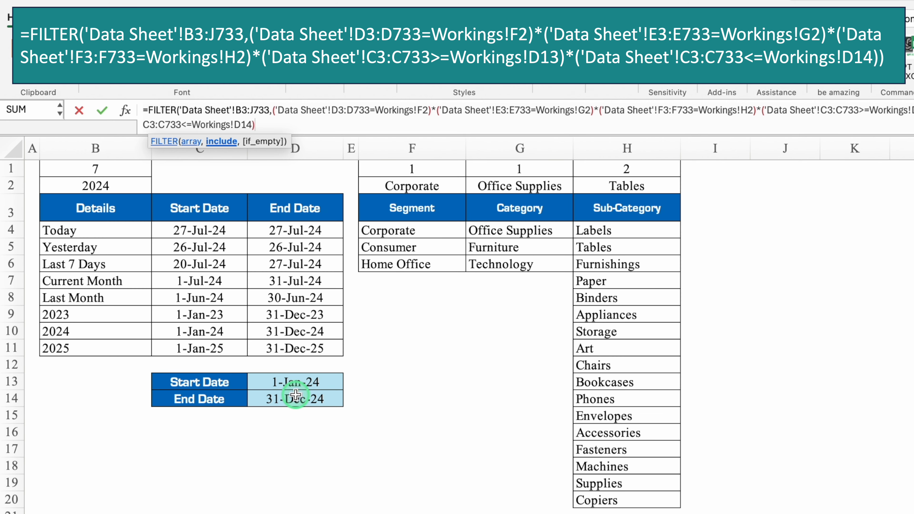
{"action": "type", "text": ")"}
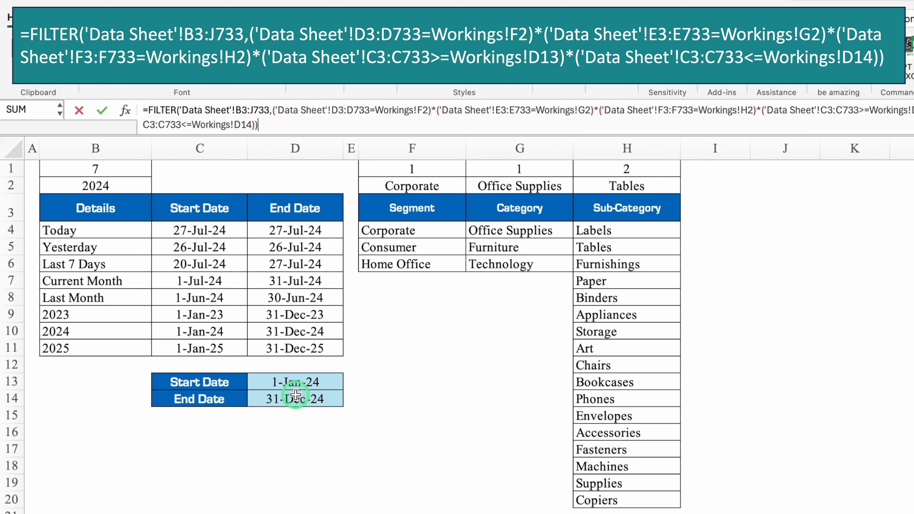
{"action": "key", "text": "Up"}
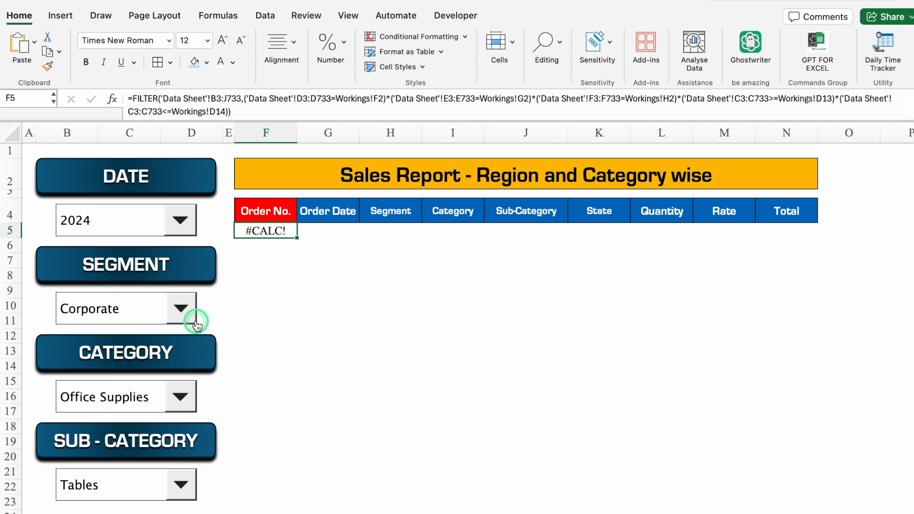
Step: Set the report's Segment drop-down to Consumer and its Category drop-down to Furniture
{"action": "left_click", "coordinate": [181, 311]}
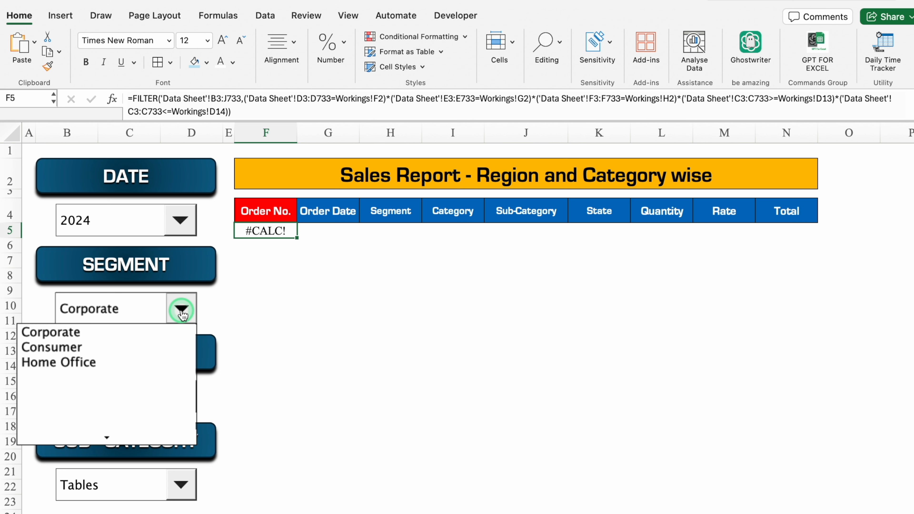
{"action": "left_click", "coordinate": [122, 347]}
{"action": "left_click", "coordinate": [181, 397]}
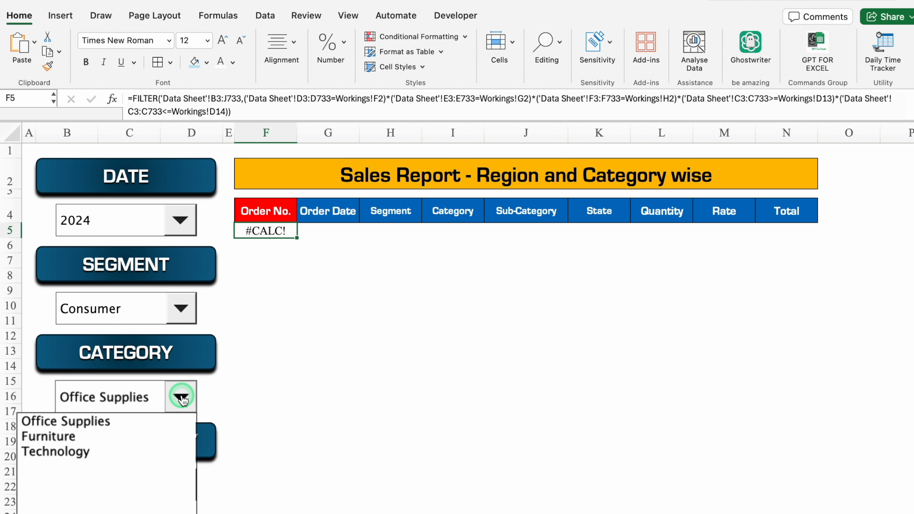
{"action": "left_click", "coordinate": [130, 433]}
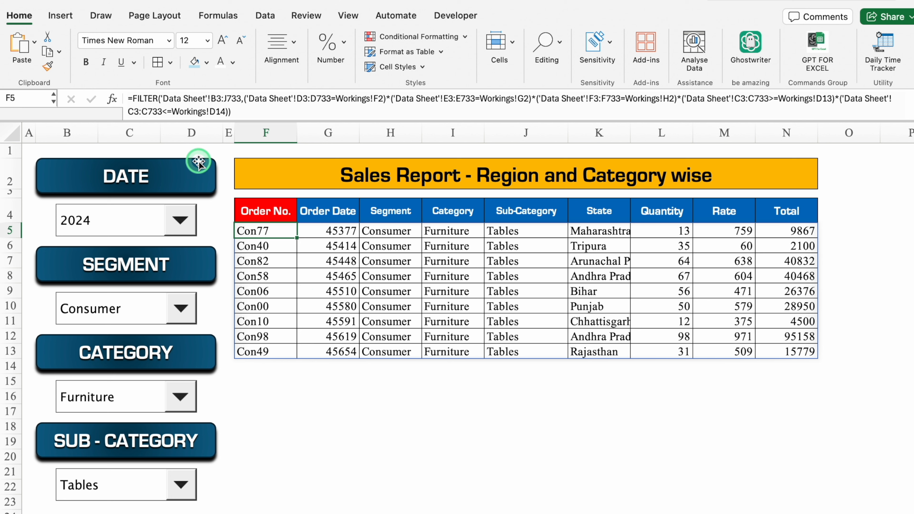
Step: Wrap the FILTER formula in F5 in an IFERROR function that returns "No Data" when there is an error
{"action": "left_click", "coordinate": [133, 99]}
{"action": "left_click", "coordinate": [164, 144]}
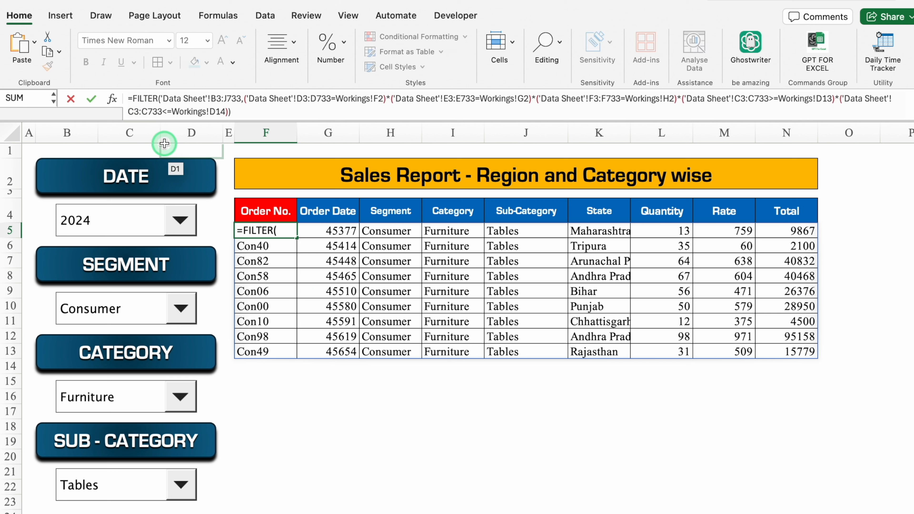
{"action": "type", "text": "iferr"}
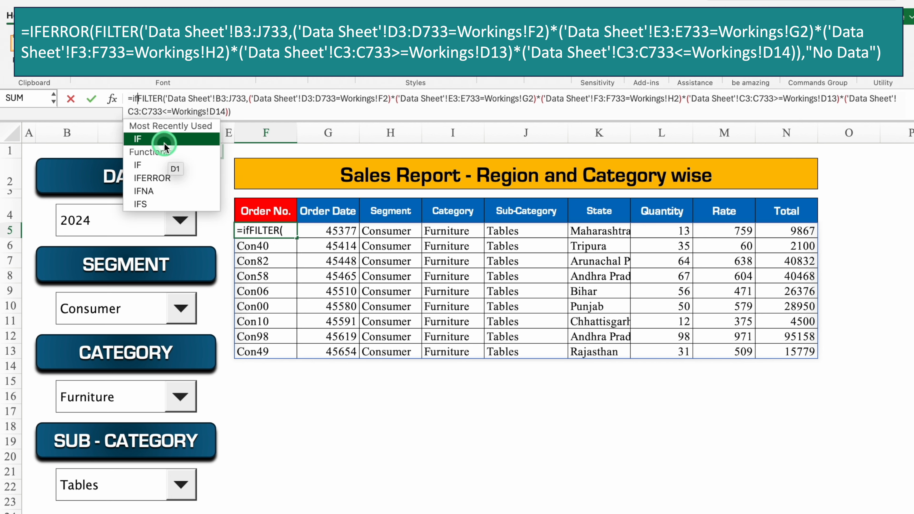
{"action": "double_click", "coordinate": [164, 143]}
{"action": "left_click", "coordinate": [286, 115]}
{"action": "type", "text": ",\"No Data"}
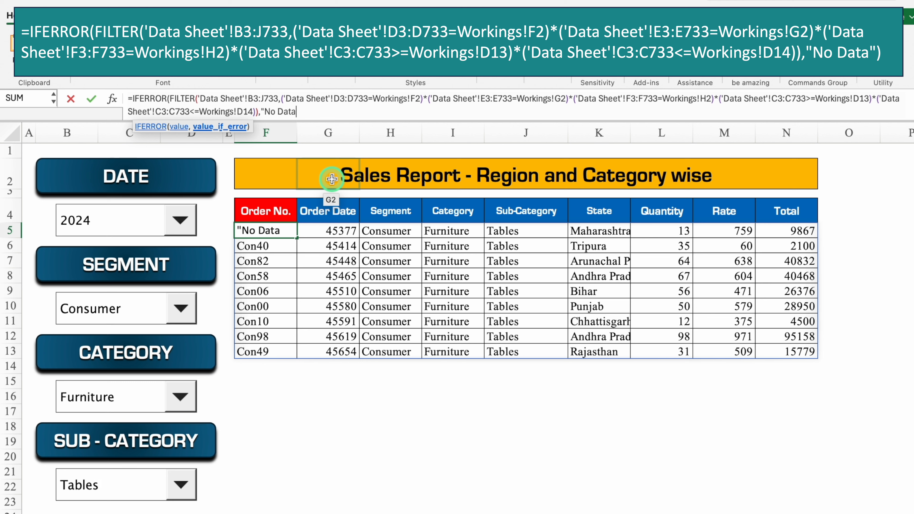
{"action": "type", "text": "\")"}
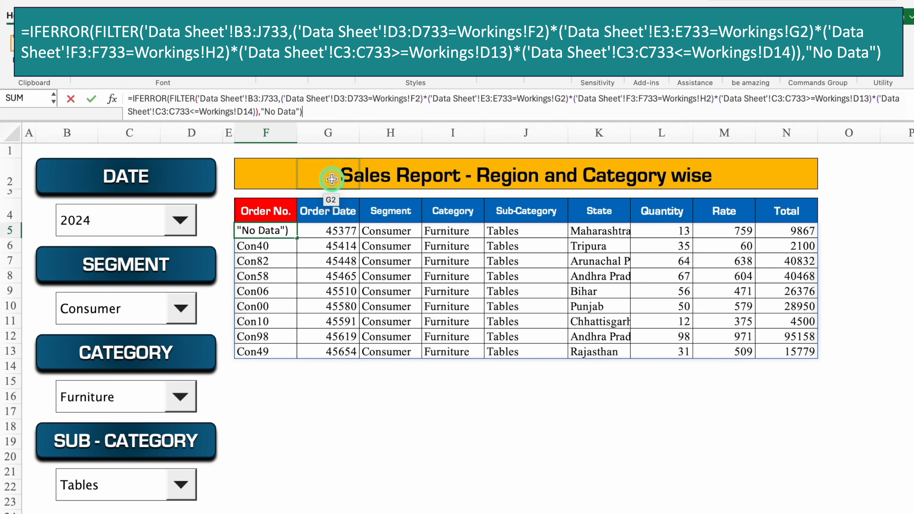
{"action": "key", "text": "Return"}
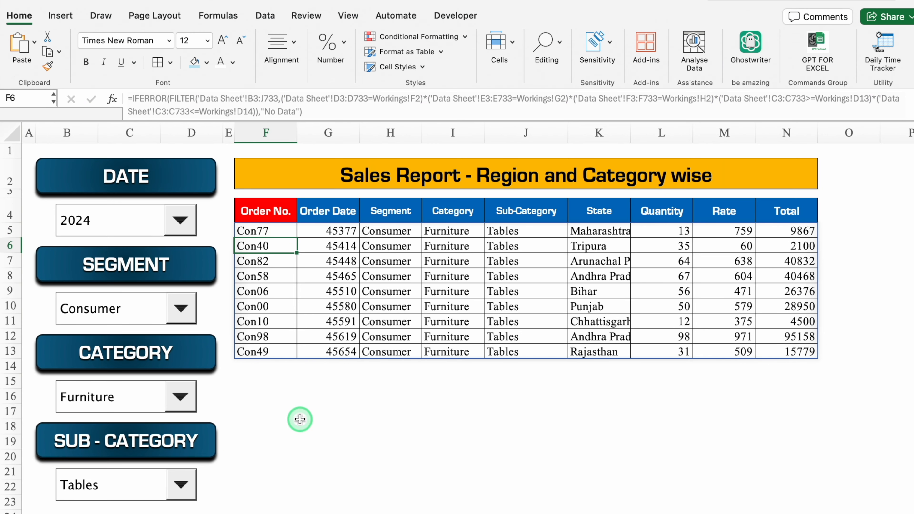
Step: Test the report with the Date drop-down on Yesterday, and finally set it to 2023
{"action": "left_click", "coordinate": [178, 221]}
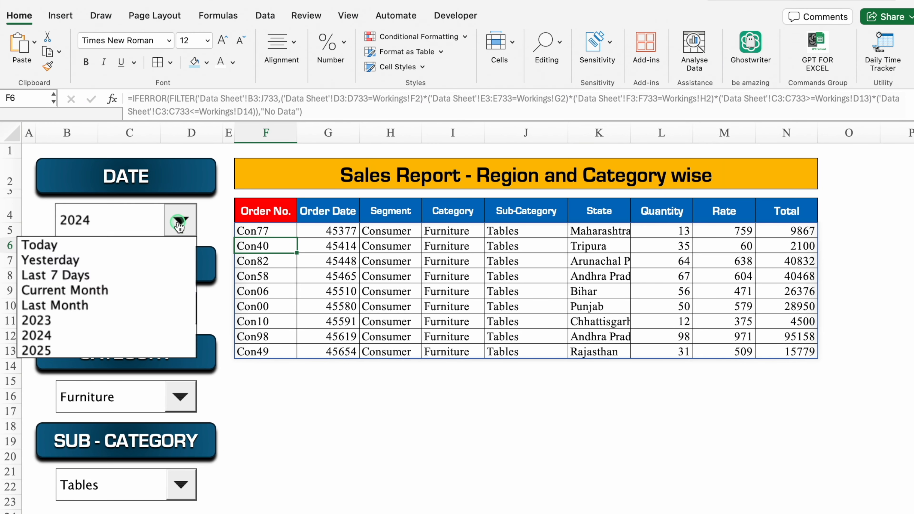
{"action": "left_click", "coordinate": [102, 260]}
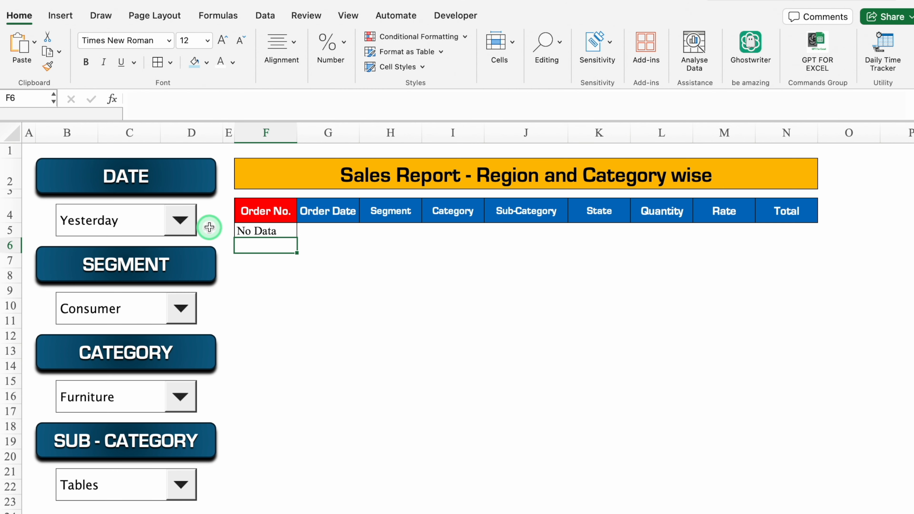
{"action": "left_click", "coordinate": [180, 220]}
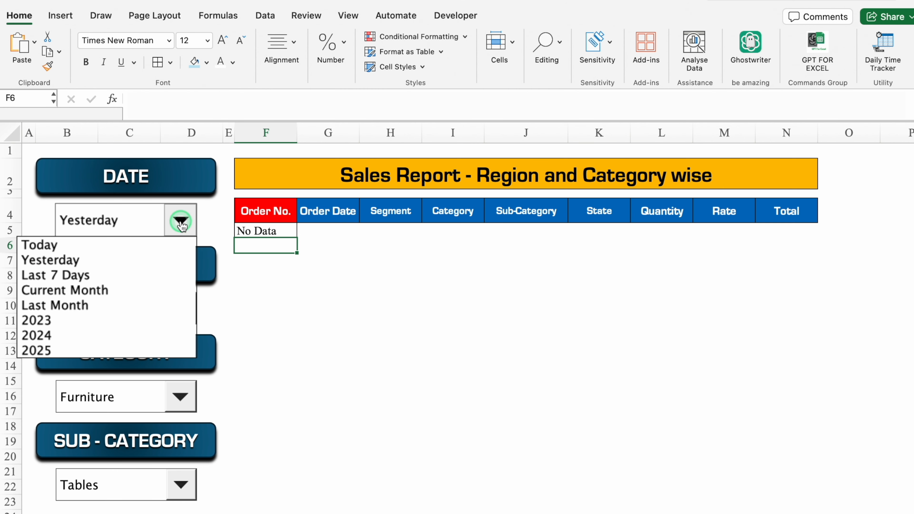
{"action": "left_click", "coordinate": [69, 322]}
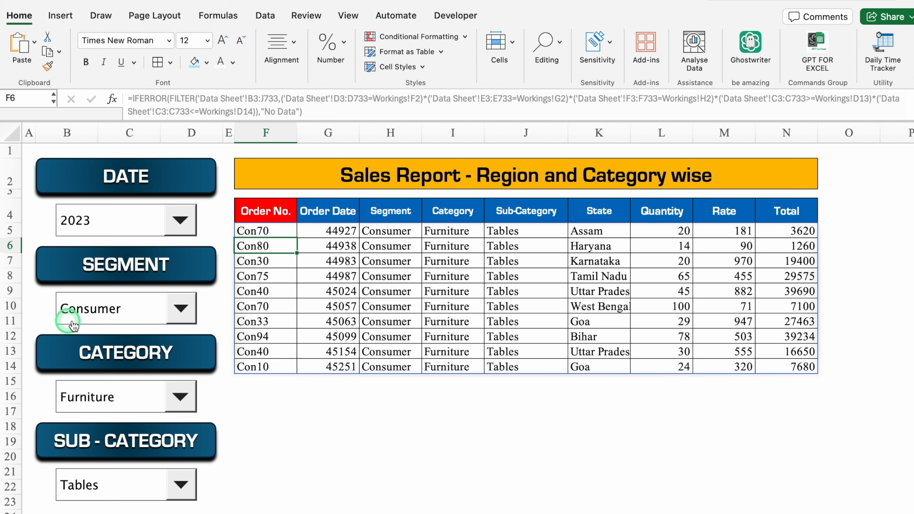
Step: Widen the report's State column (K) so that the full state names fit
{"action": "left_click", "coordinate": [241, 397]}
{"action": "left_click_drag", "start_coordinate": [630, 125], "coordinate": [659, 126]}
{"action": "left_click", "coordinate": [624, 228]}
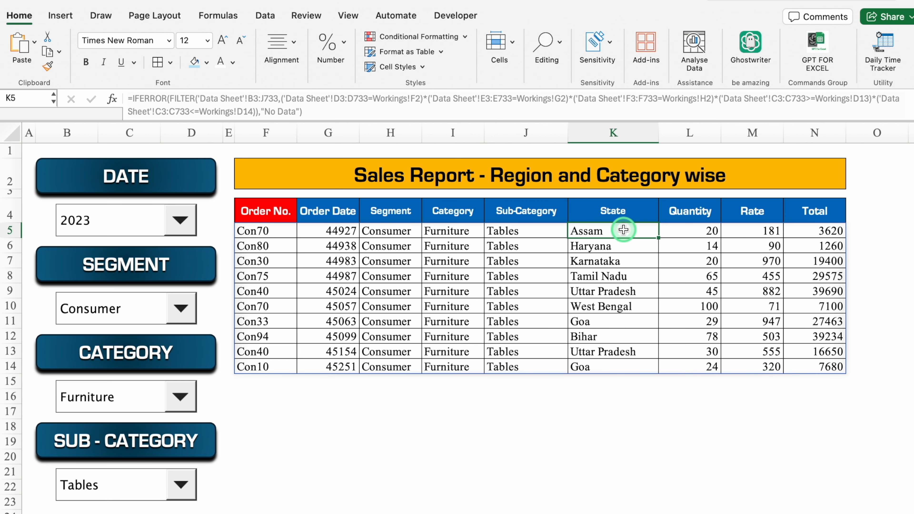
Step: Insert a filled map chart from the State cells K5:K23 and the Total cells N5:N23
{"action": "left_click_drag", "start_coordinate": [624, 229], "coordinate": [629, 499]}
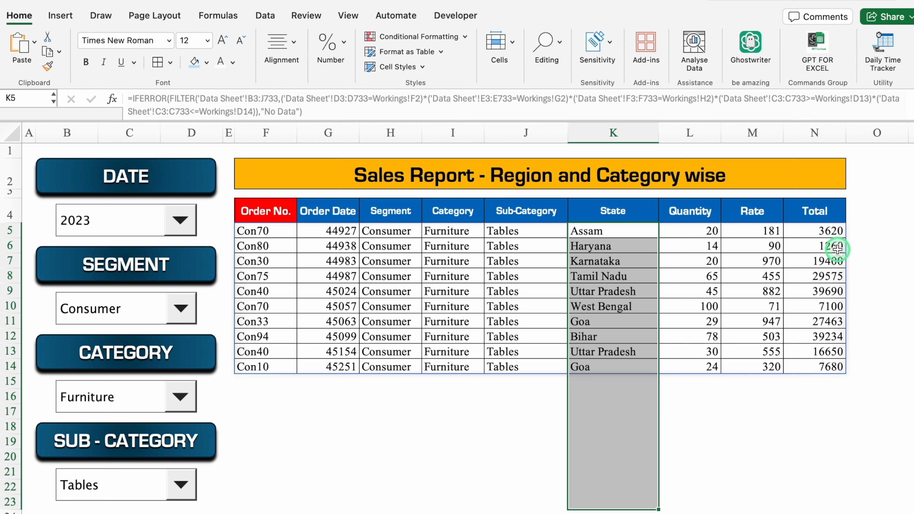
{"action": "left_click_drag", "start_coordinate": [832, 230], "coordinate": [833, 484]}
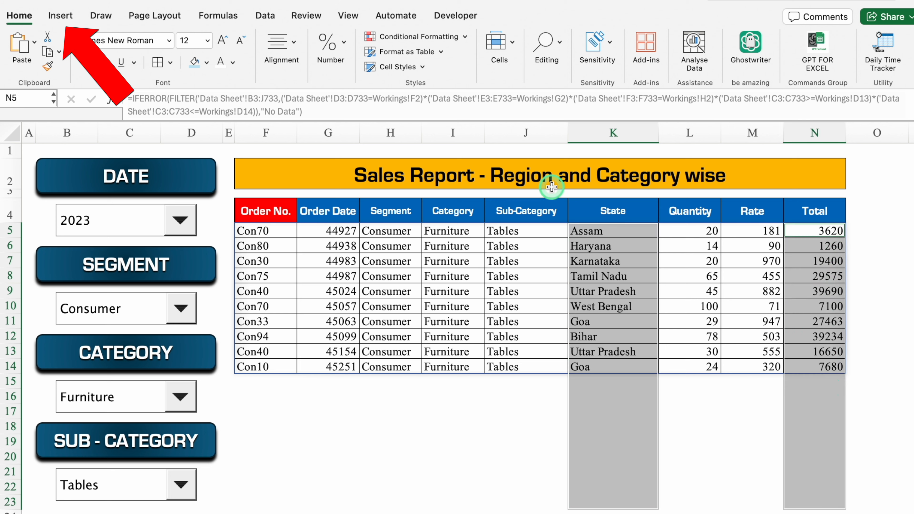
{"action": "left_click", "coordinate": [60, 15]}
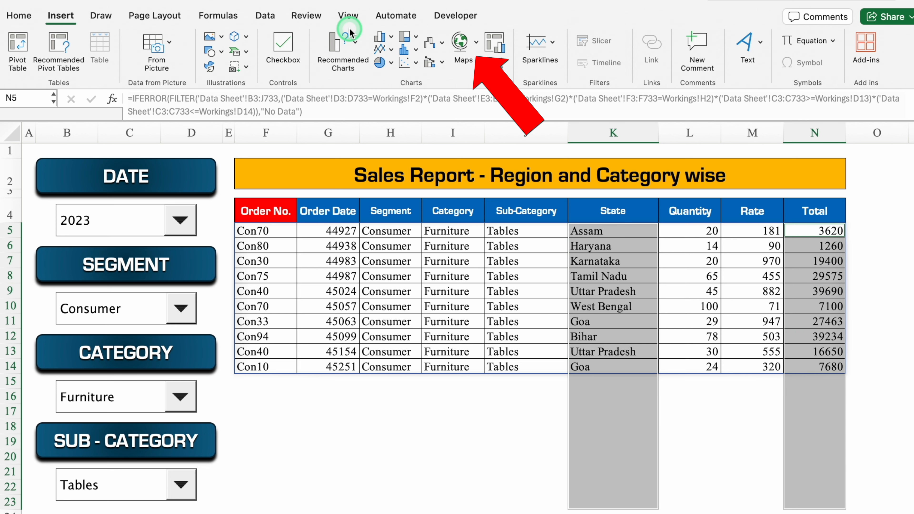
{"action": "left_click", "coordinate": [462, 46]}
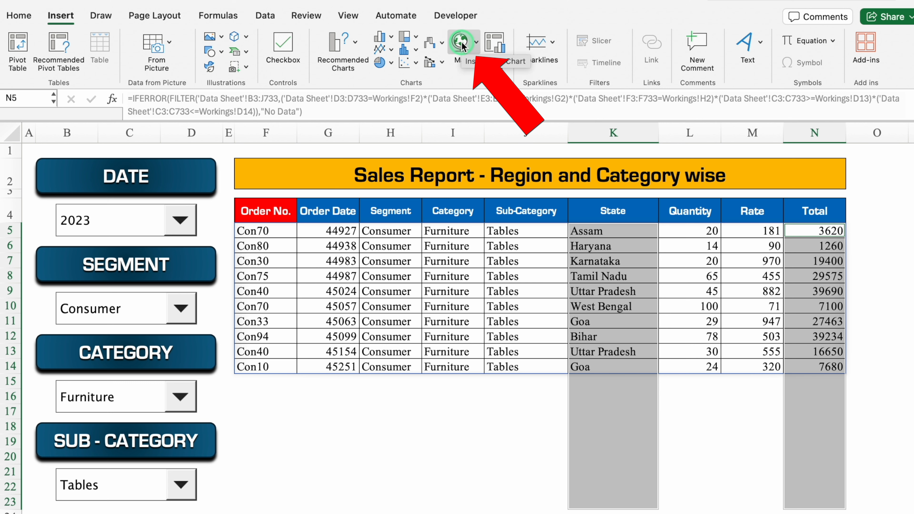
{"action": "left_click", "coordinate": [488, 104]}
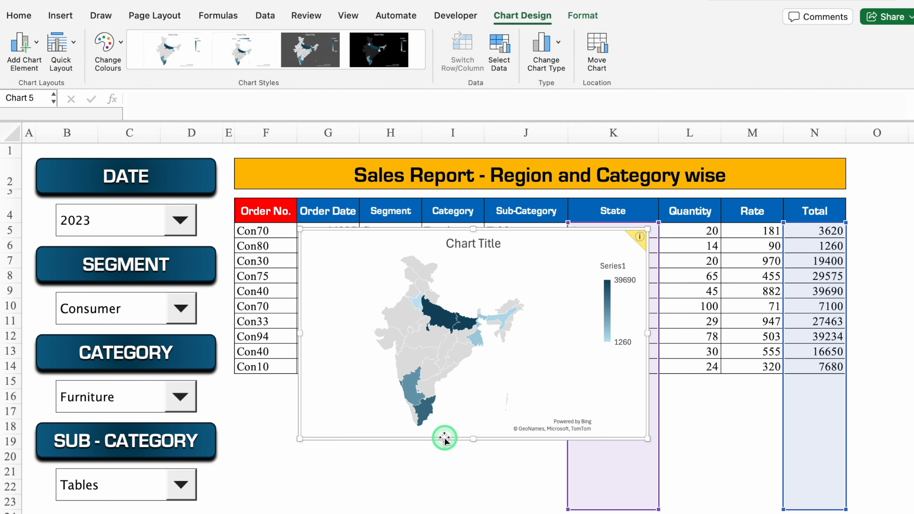
Step: Move the map chart from the report to cell G3 of the blank sheet and delete its chart title
{"action": "key", "text": "Delete"}
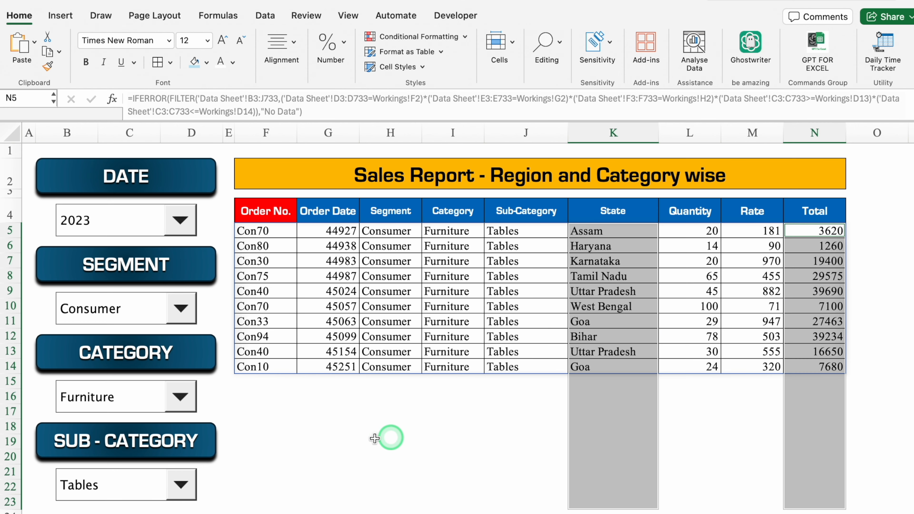
{"action": "left_click", "coordinate": [279, 468]}
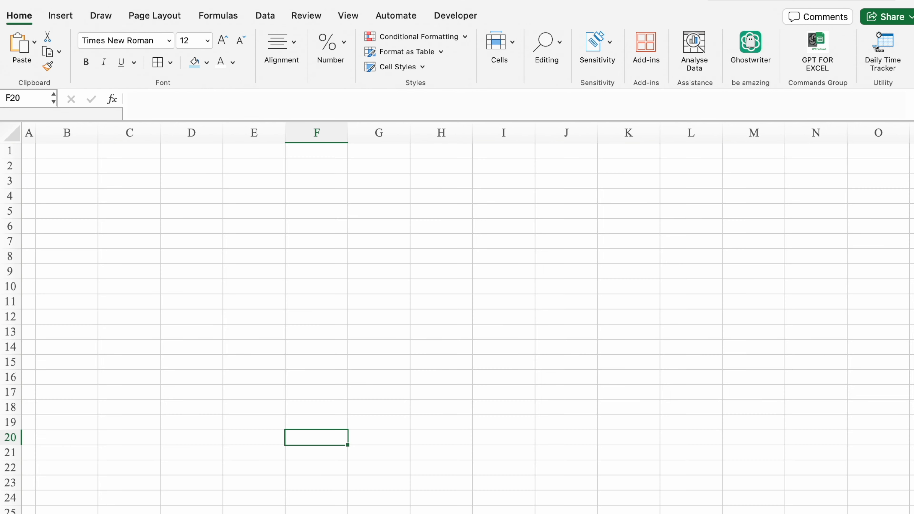
{"action": "left_click", "coordinate": [354, 180]}
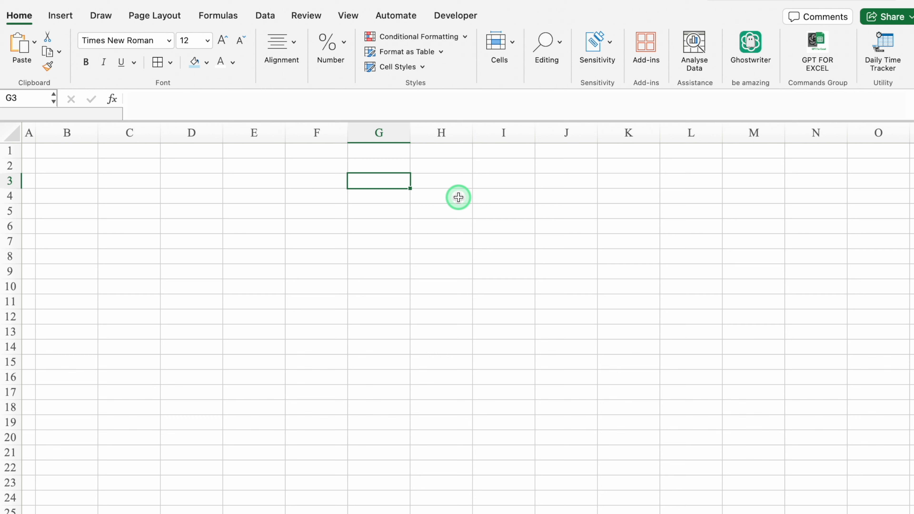
{"action": "key", "text": "super+v"}
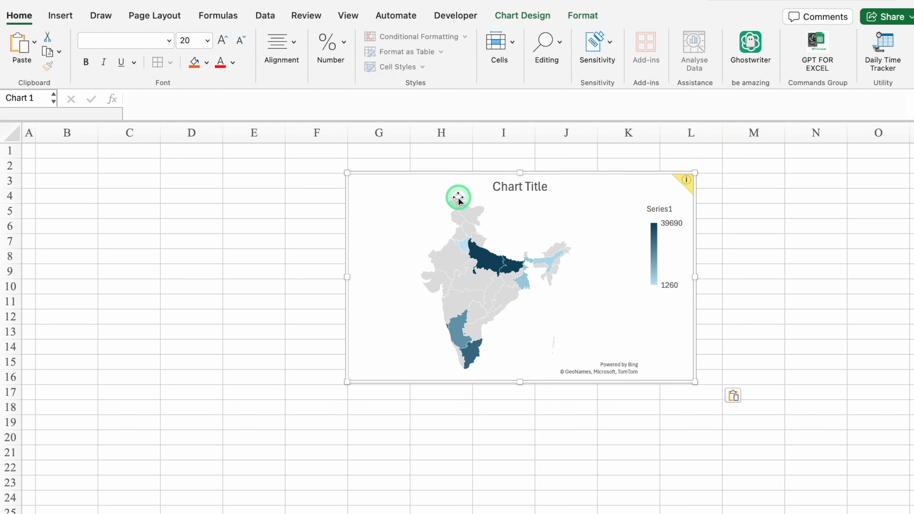
{"action": "left_click", "coordinate": [520, 196]}
{"action": "key", "text": "Delete"}
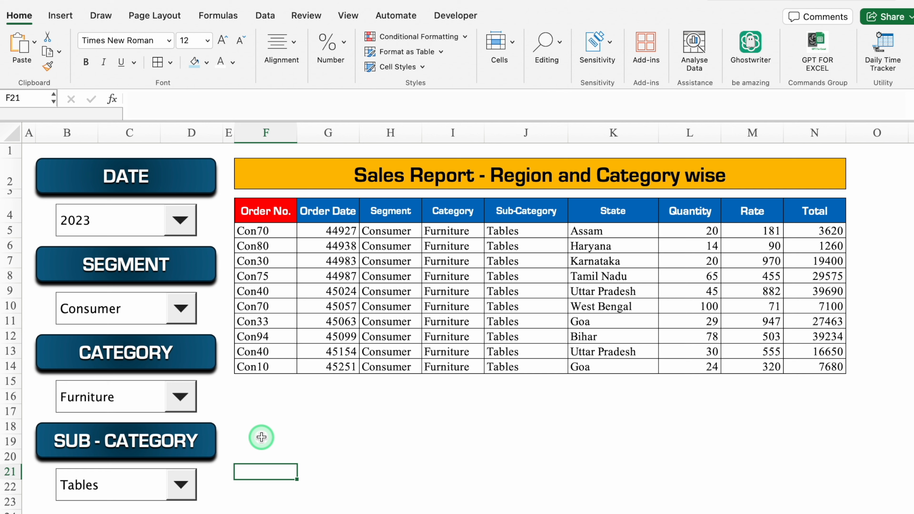
Step: Copy the State header from the report's cell K4 to cell B2 of the map sheet
{"action": "left_click", "coordinate": [604, 213]}
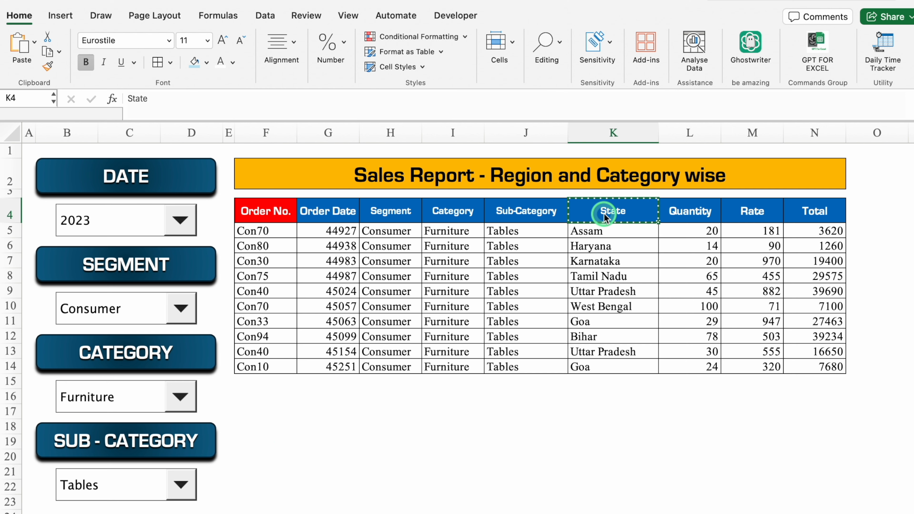
{"action": "left_click", "coordinate": [278, 513]}
{"action": "left_click", "coordinate": [73, 166]}
{"action": "type", "text": "State"}
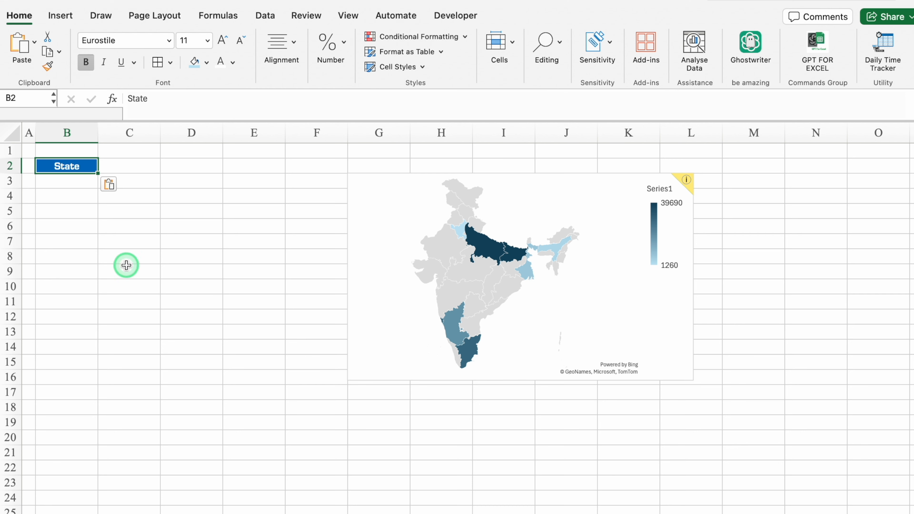
Step: Copy the Total header from the report's cell N4 to cell C2 of the map sheet
{"action": "left_click", "coordinate": [183, 512]}
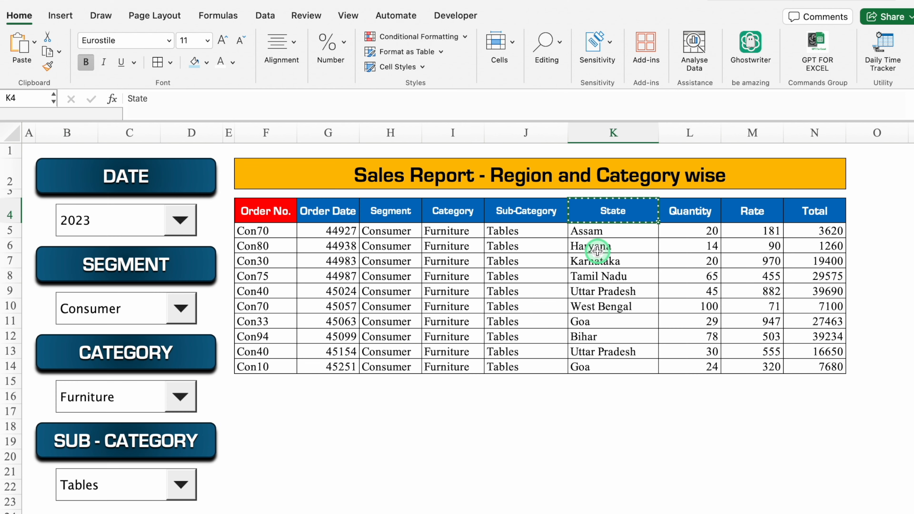
{"action": "left_click", "coordinate": [824, 210]}
{"action": "key", "text": "super+shift+Down"}
{"action": "key", "text": "super+c"}
{"action": "left_click", "coordinate": [183, 513]}
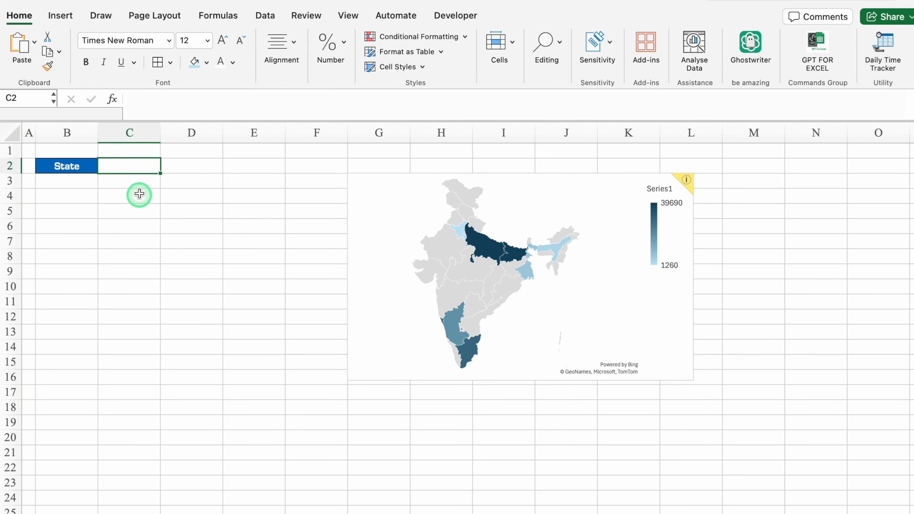
{"action": "left_click", "coordinate": [134, 165]}
{"action": "key", "text": "super+v"}
{"action": "left_click", "coordinate": [151, 217]}
{"action": "left_click", "coordinate": [192, 224]}
Step: Enlarge the State and Total headers on the map sheet with wider columns B and C, a taller row 2 and a bigger font
{"action": "left_click", "coordinate": [99, 133]}
{"action": "left_click_drag", "start_coordinate": [104, 133], "coordinate": [202, 137]}
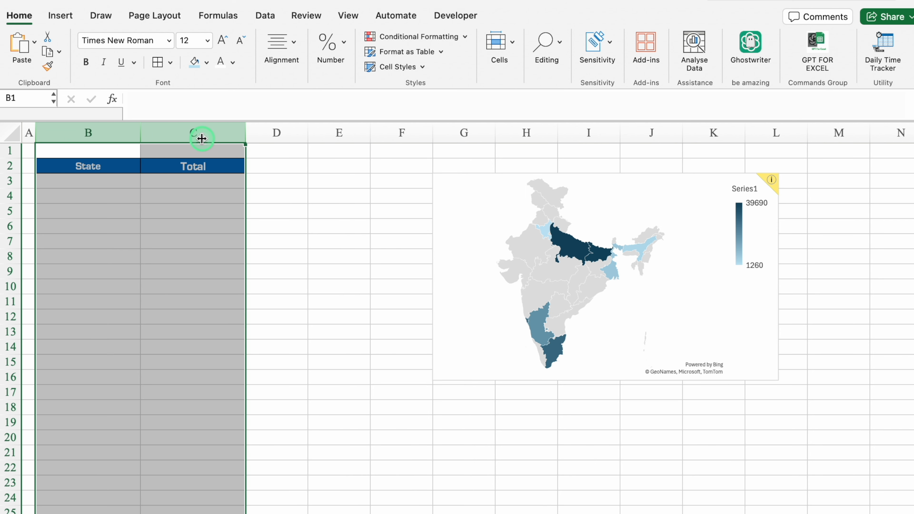
{"action": "left_click_drag", "start_coordinate": [11, 173], "coordinate": [10, 181]}
{"action": "left_click", "coordinate": [317, 312]}
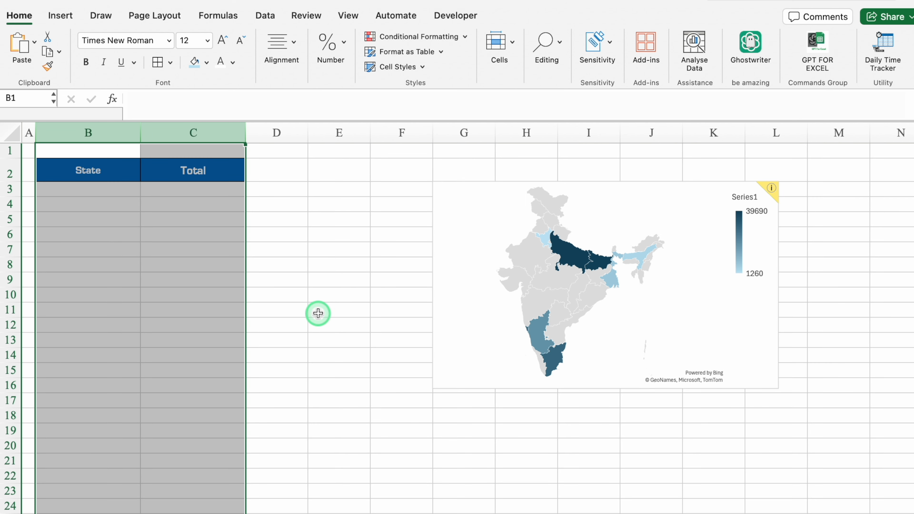
{"action": "left_click", "coordinate": [10, 174]}
{"action": "left_click", "coordinate": [221, 40]}
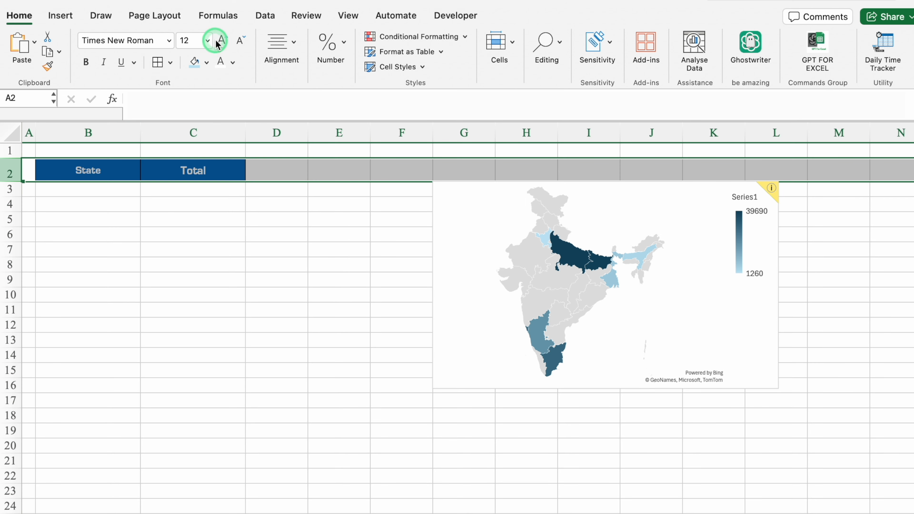
Step: Link cell B3 under the State header to the first state in the Sales Report sheet, cell K5
{"action": "left_click", "coordinate": [111, 191]}
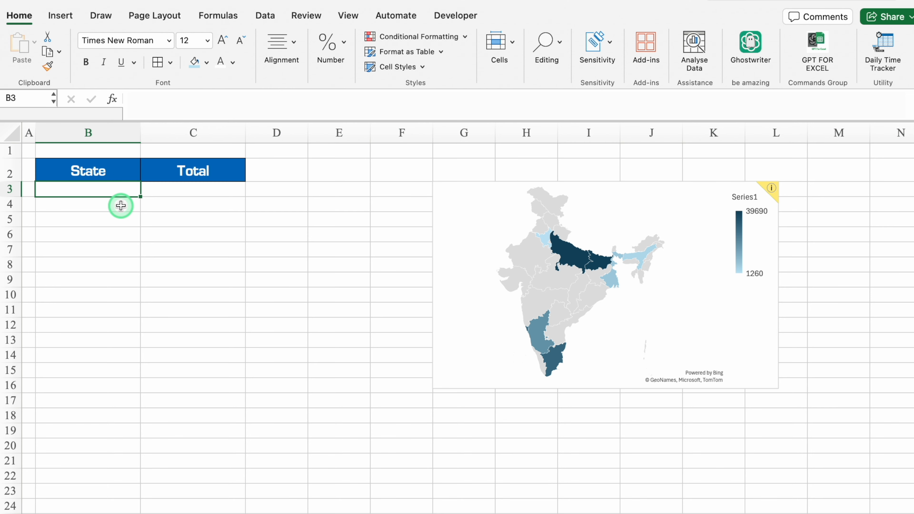
{"action": "type", "text": "="}
{"action": "key", "text": "ctrl+Page_Down"}
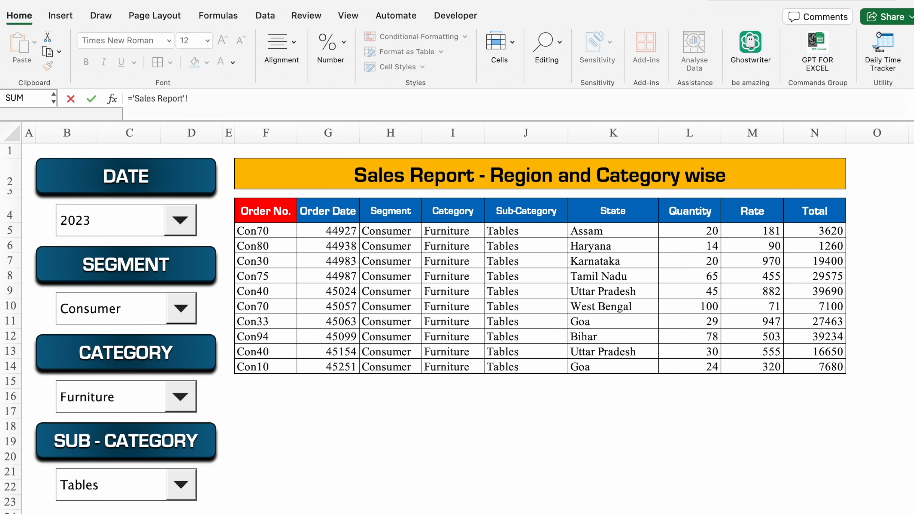
{"action": "left_click", "coordinate": [618, 234]}
{"action": "key", "text": "Return"}
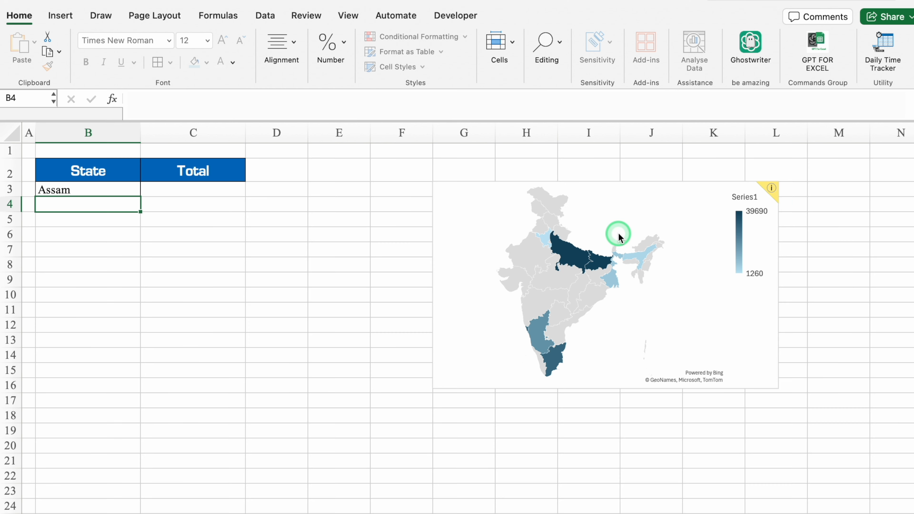
Step: Link cell C3 under the Total header to the first total in the Sales Report sheet, cell N5
{"action": "left_click", "coordinate": [199, 189]}
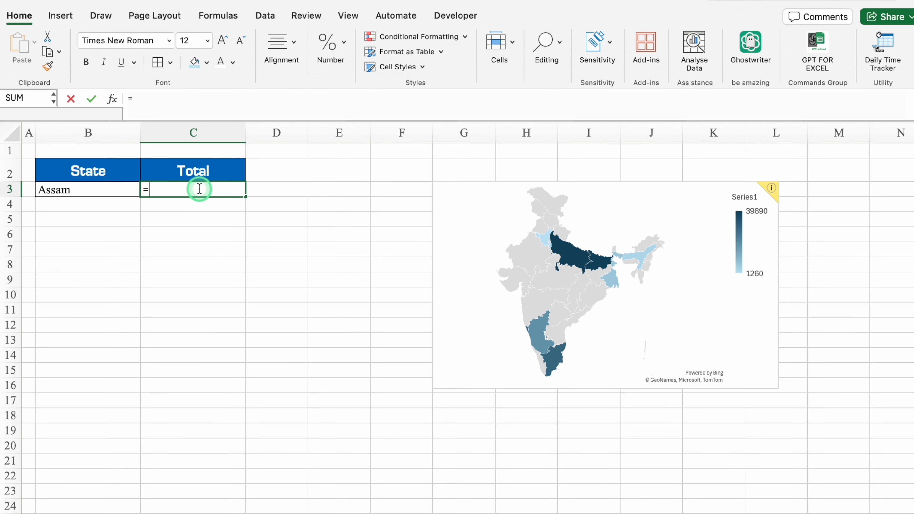
{"action": "key", "text": "ctrl+Page_Down"}
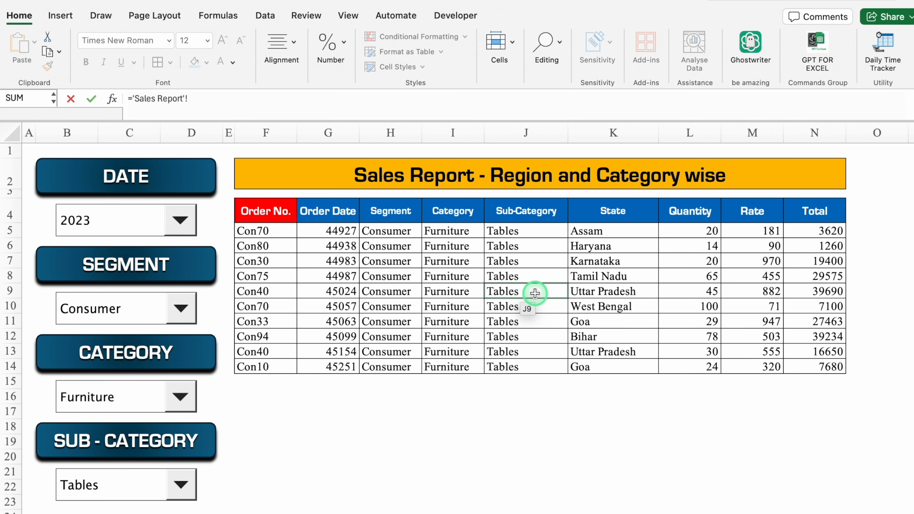
{"action": "left_click", "coordinate": [826, 235]}
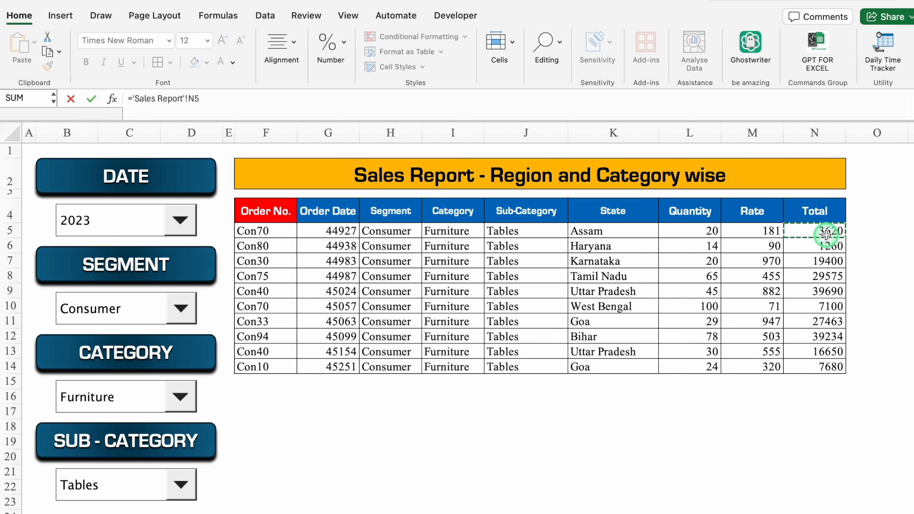
{"action": "key", "text": "Return"}
Step: Centre the linked total in cell C3 horizontally
{"action": "left_click", "coordinate": [181, 189]}
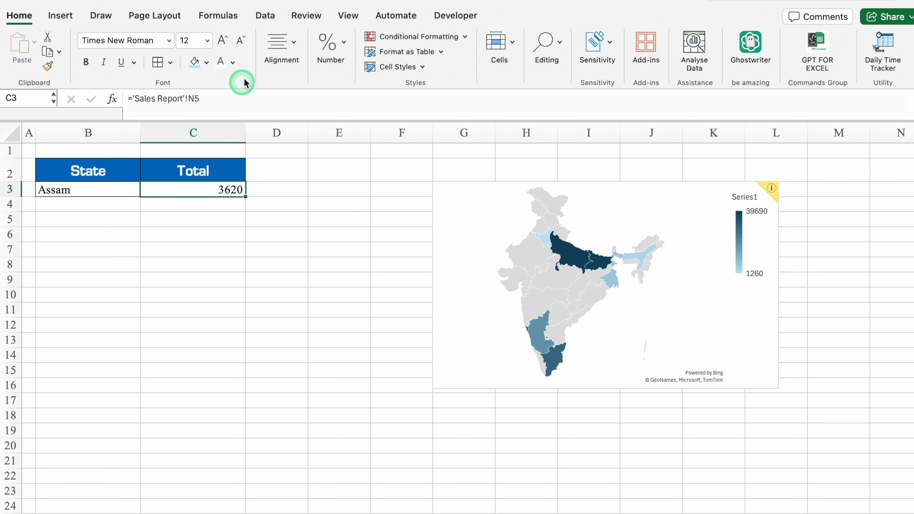
{"action": "left_click", "coordinate": [287, 45]}
{"action": "left_click", "coordinate": [211, 102]}
Step: Fill the linked State and Total formulas in B3:C3 down to row 19
{"action": "left_click_drag", "start_coordinate": [126, 190], "coordinate": [192, 188]}
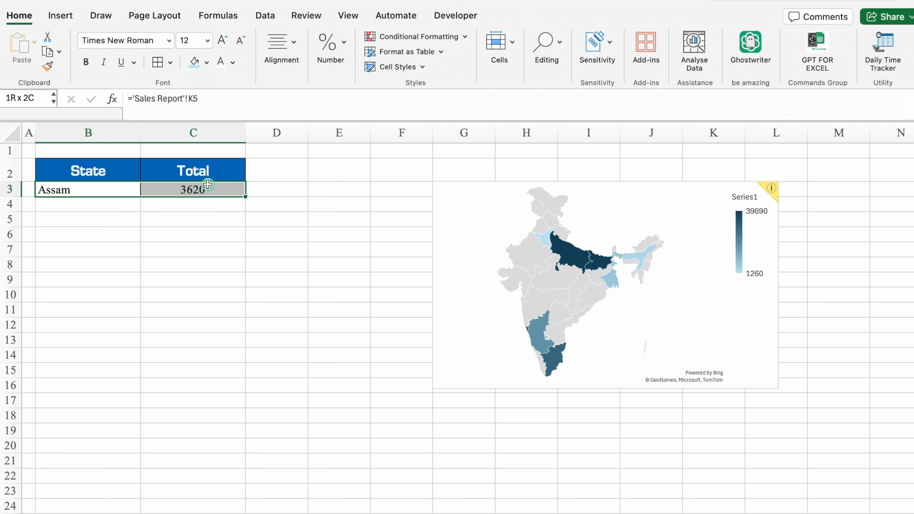
{"action": "left_click_drag", "start_coordinate": [245, 197], "coordinate": [239, 437]}
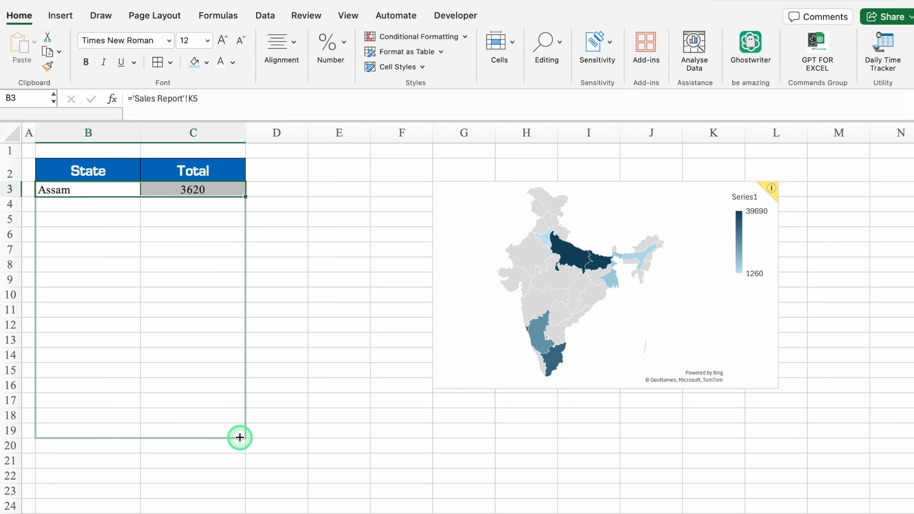
{"action": "left_click", "coordinate": [116, 341]}
{"action": "left_click", "coordinate": [164, 342]}
{"action": "left_click", "coordinate": [126, 340]}
Step: Change the B3 formula to =IF('Sales Report'!K5="","",'Sales Report'!K5) and fill it down the State column to row 19
{"action": "left_click", "coordinate": [107, 189]}
{"action": "left_click", "coordinate": [130, 99]}
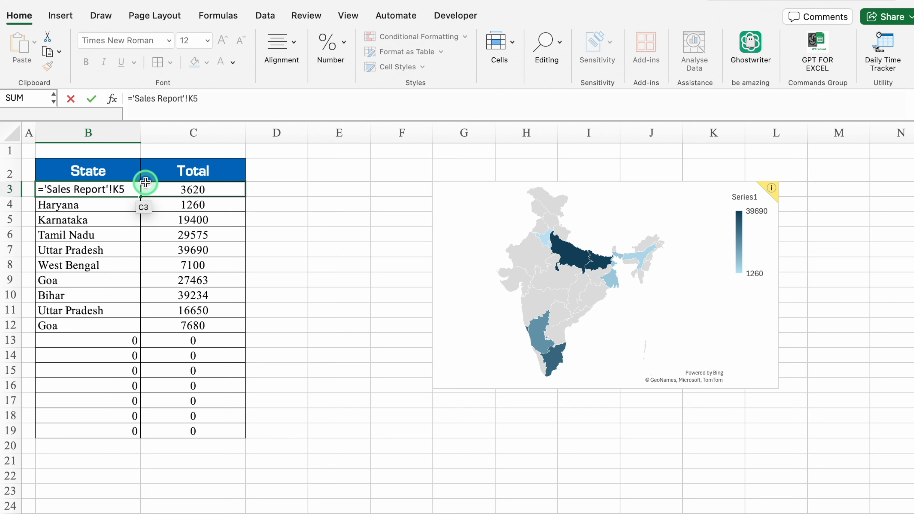
{"action": "type", "text": "IF('Sales Report'!"}
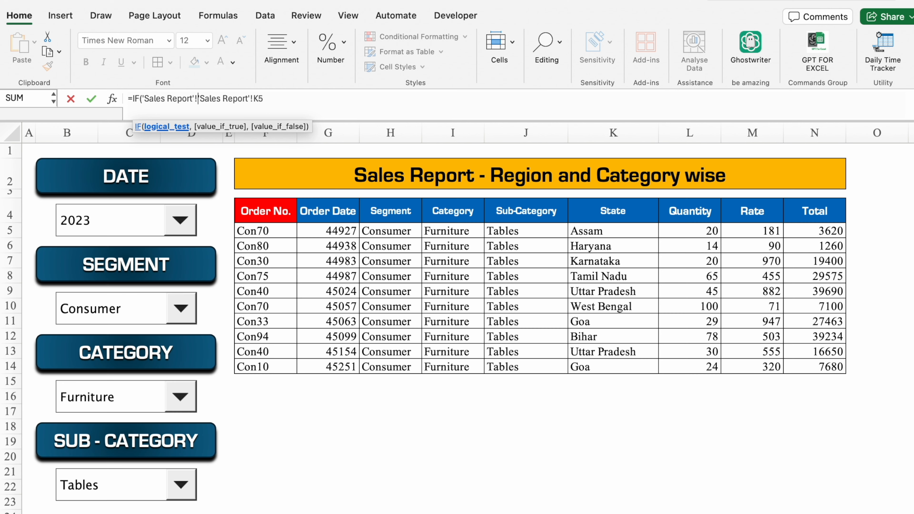
{"action": "left_click", "coordinate": [619, 232]}
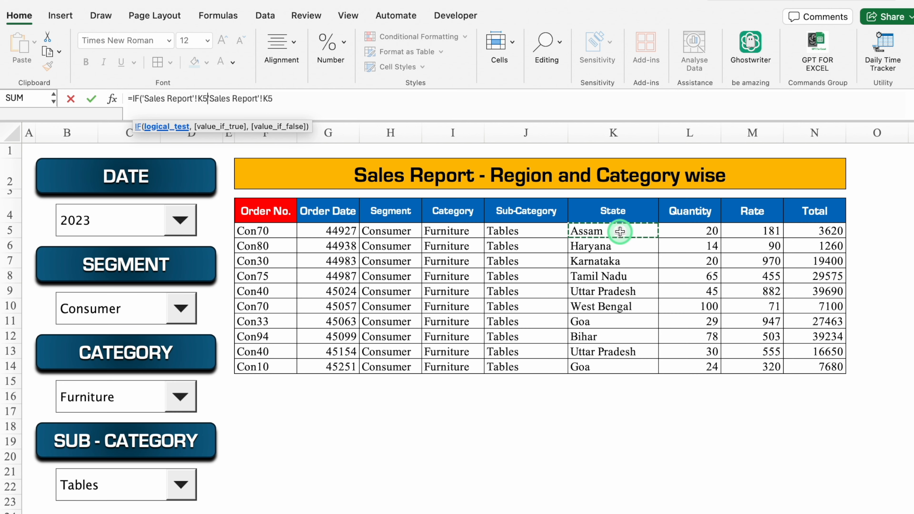
{"action": "type", "text": "=\"\","}
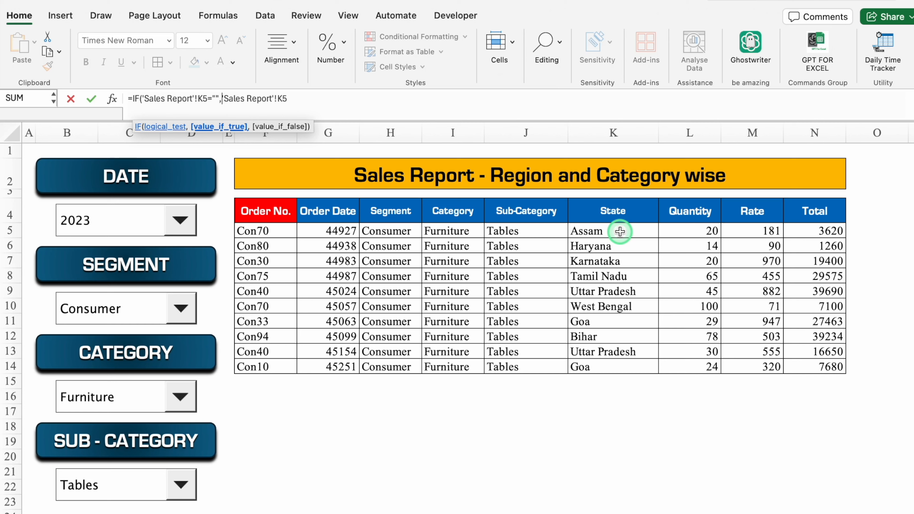
{"action": "type", "text": "\"\","}
{"action": "left_click", "coordinate": [351, 101]}
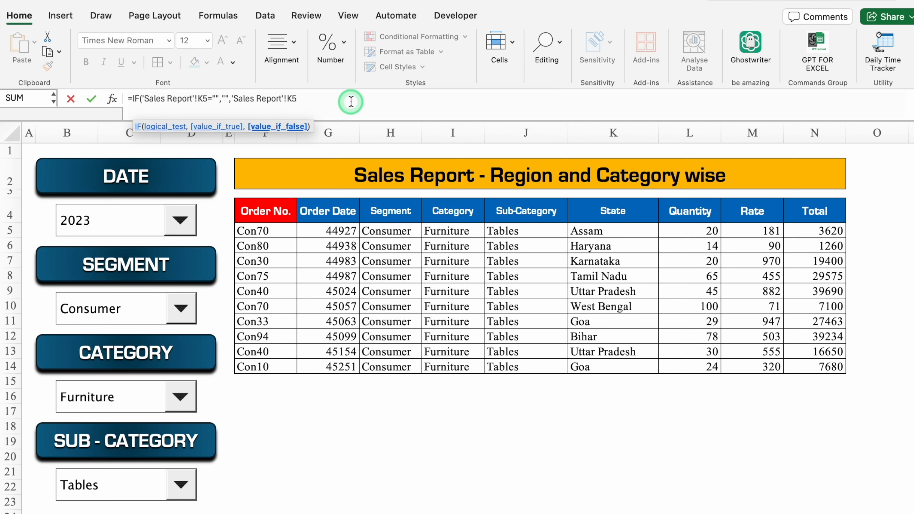
{"action": "type", "text": ")"}
{"action": "key", "text": "Return"}
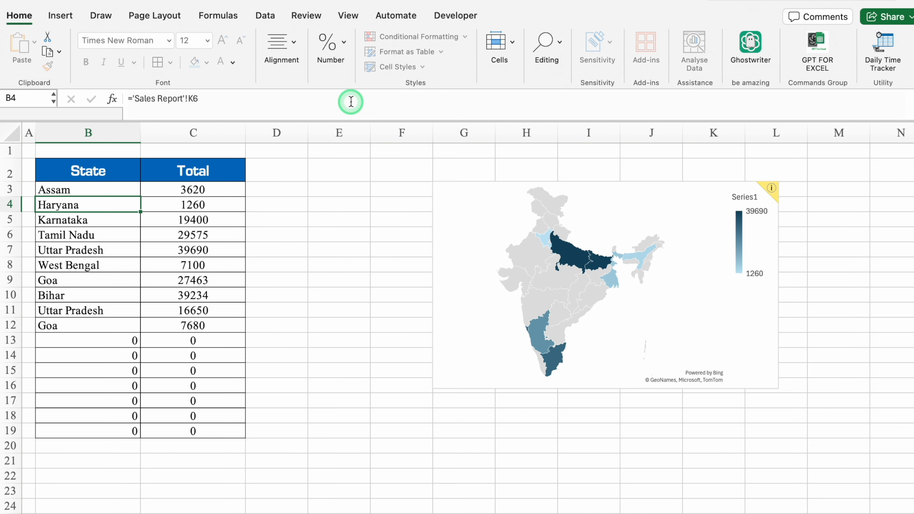
{"action": "left_click", "coordinate": [138, 197]}
{"action": "double_click", "coordinate": [141, 197]}
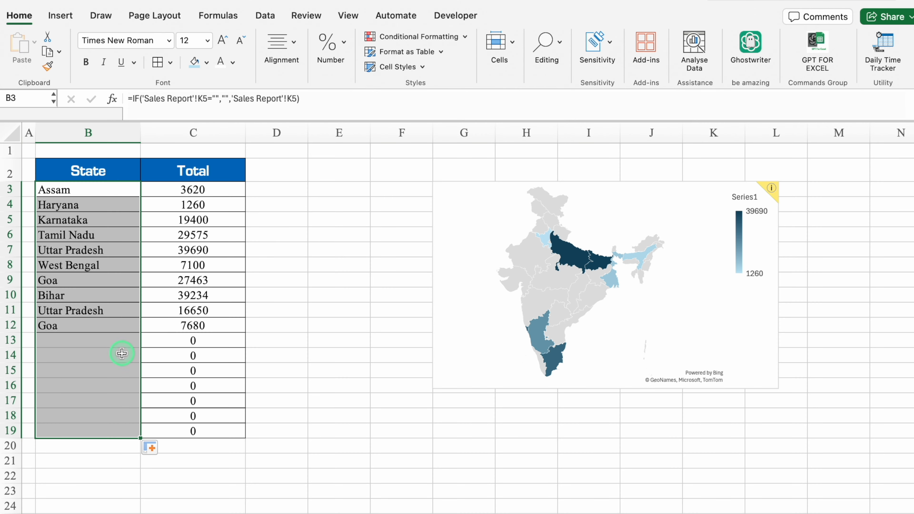
{"action": "left_click", "coordinate": [114, 345]}
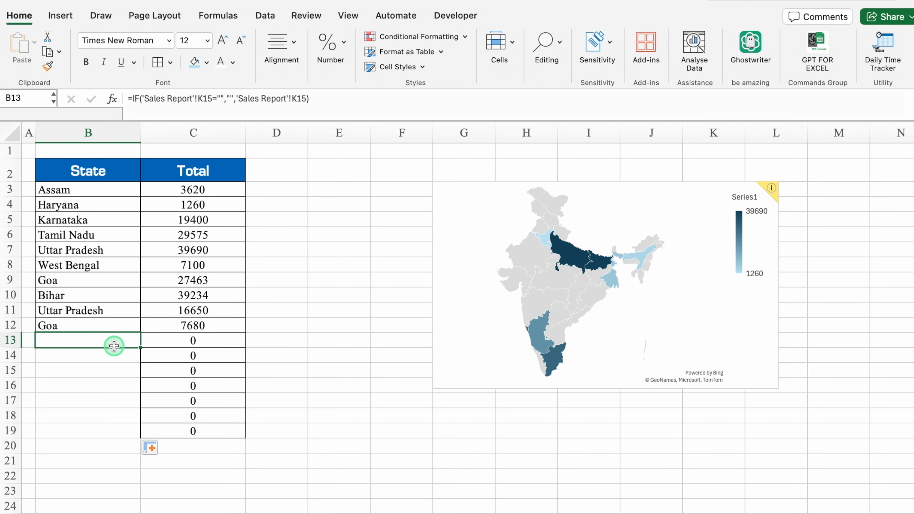
Step: Change the C3 formula to =IF('Sales Report'!N5="","",'Sales Report'!N5) and fill it down the Total column to row 19
{"action": "left_click", "coordinate": [205, 189]}
{"action": "left_click", "coordinate": [132, 102]}
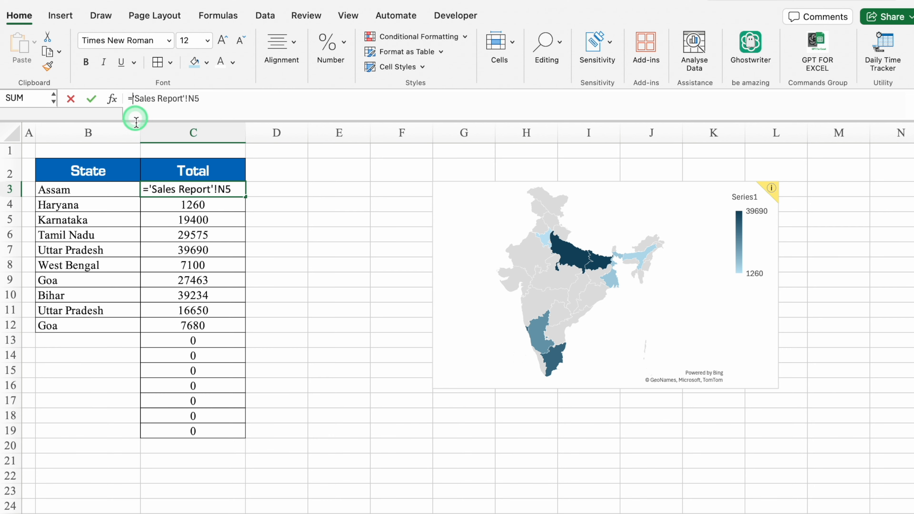
{"action": "type", "text": "if"}
{"action": "double_click", "coordinate": [153, 144]}
{"action": "left_click", "coordinate": [129, 482]}
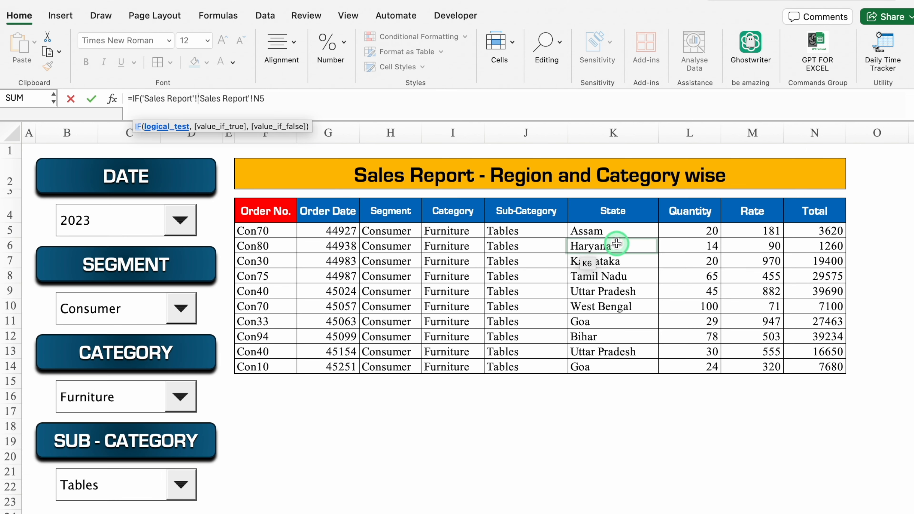
{"action": "left_click", "coordinate": [829, 229]}
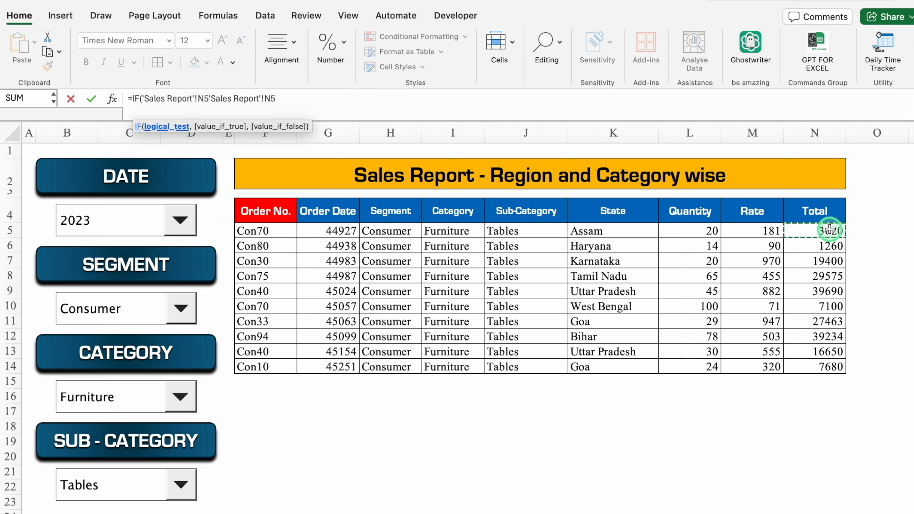
{"action": "type", "text": "=\"\",\"\","}
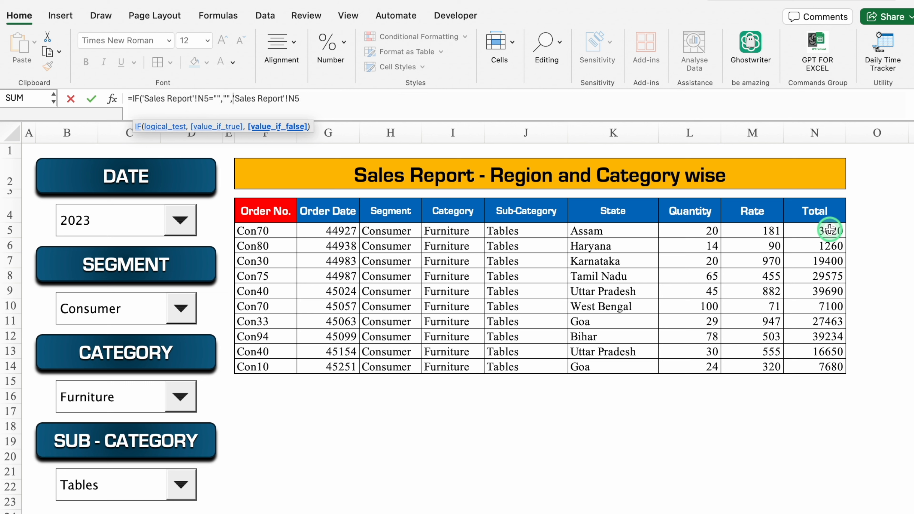
{"action": "left_click", "coordinate": [385, 108]}
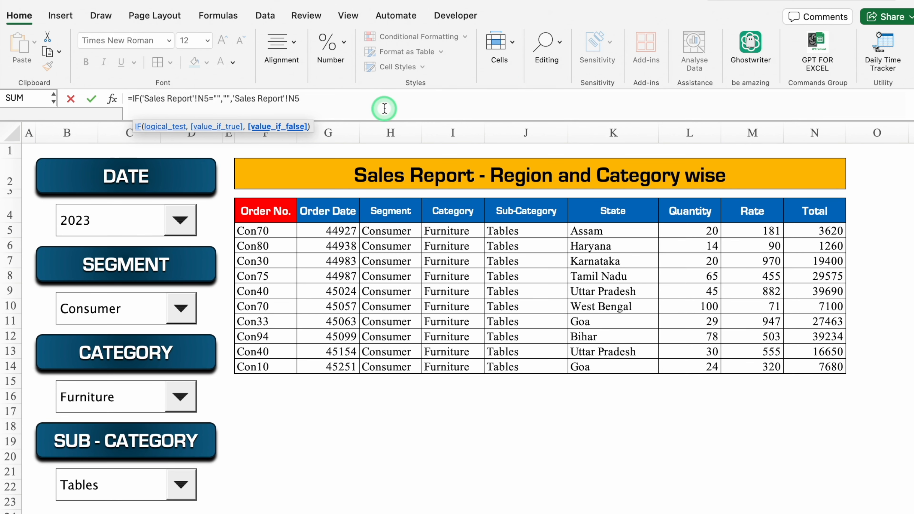
{"action": "type", "text": ")"}
{"action": "key", "text": "Return"}
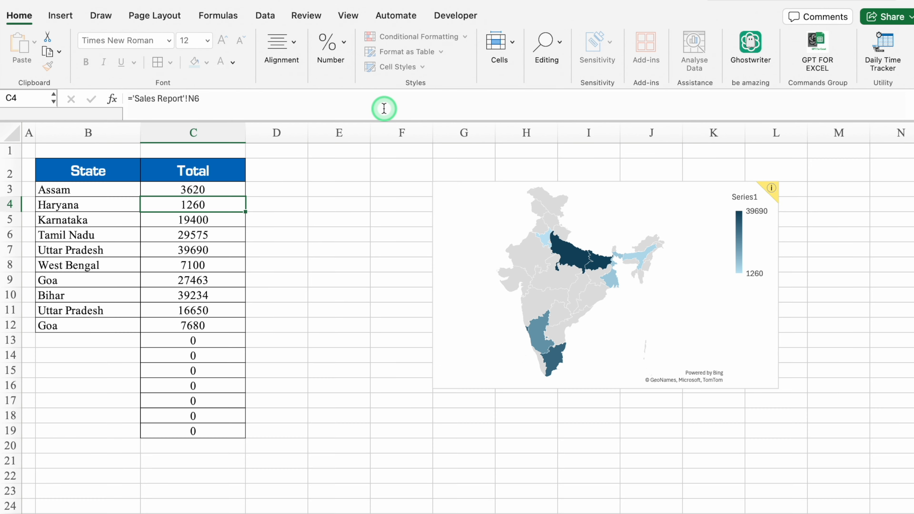
{"action": "key", "text": "Up"}
{"action": "double_click", "coordinate": [244, 197]}
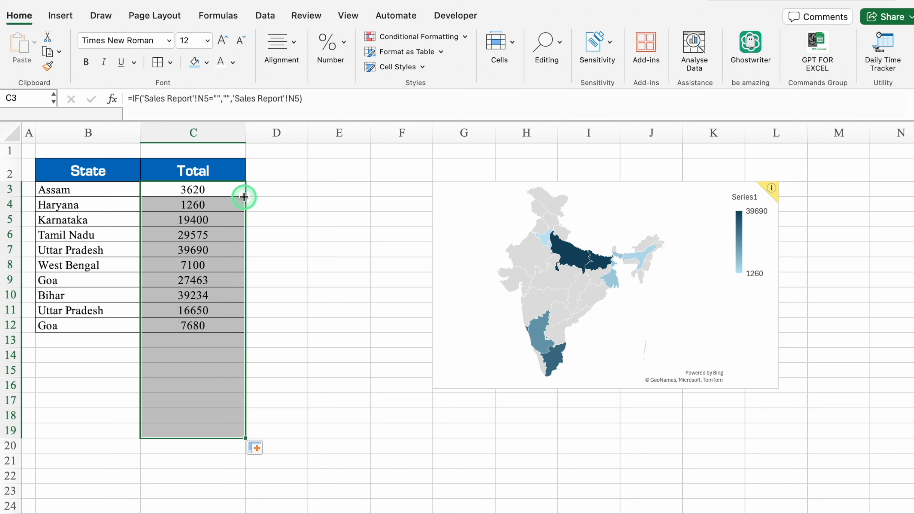
Step: Enlarge the map chart to about 4.86" high by 7" wide beside the table and delete its legend
{"action": "left_click", "coordinate": [460, 198]}
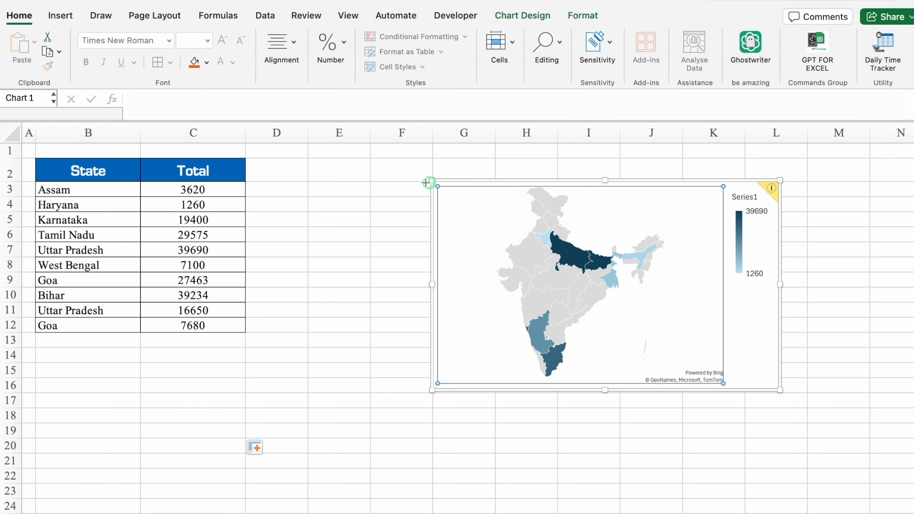
{"action": "left_click_drag", "start_coordinate": [426, 183], "coordinate": [293, 152]}
{"action": "left_click_drag", "start_coordinate": [537, 390], "coordinate": [542, 491]}
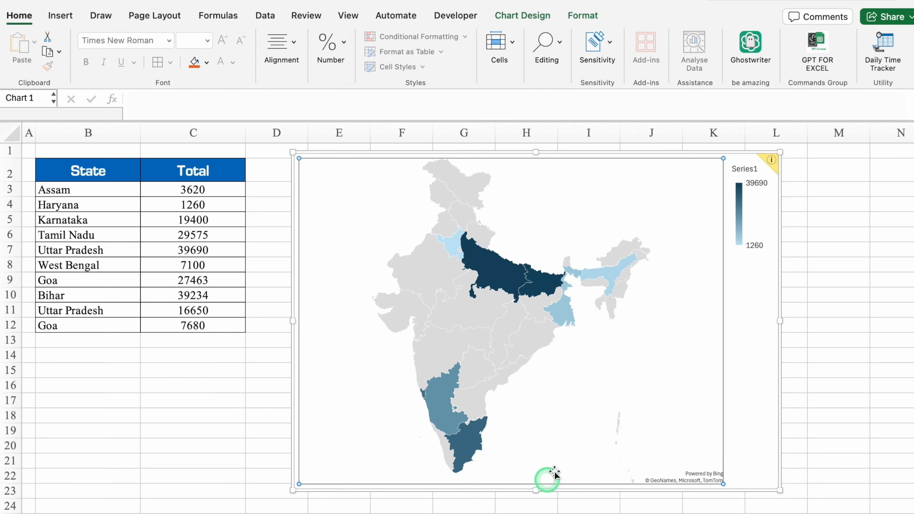
{"action": "left_click", "coordinate": [769, 196]}
{"action": "key", "text": "Delete"}
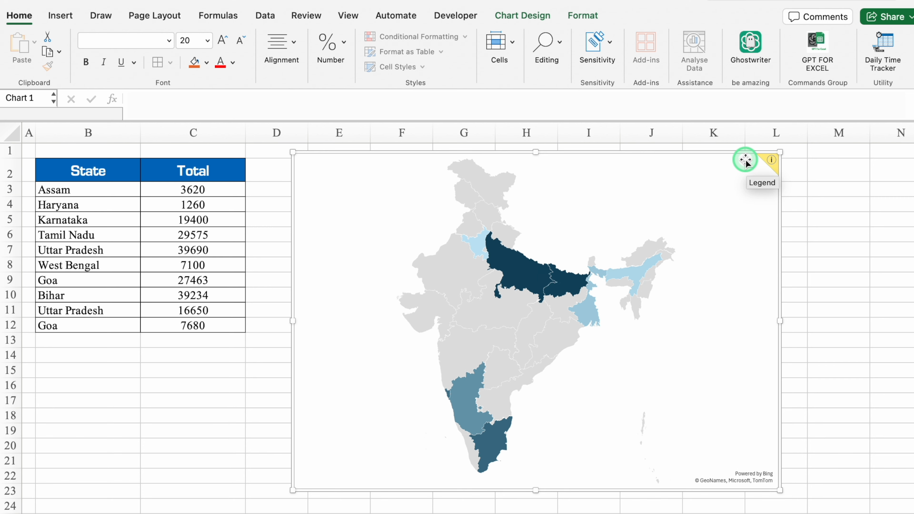
Step: Apply the fourth quick layout, with chart title, data labels and legend, to the map chart, and delete the legend
{"action": "left_click", "coordinate": [618, 153]}
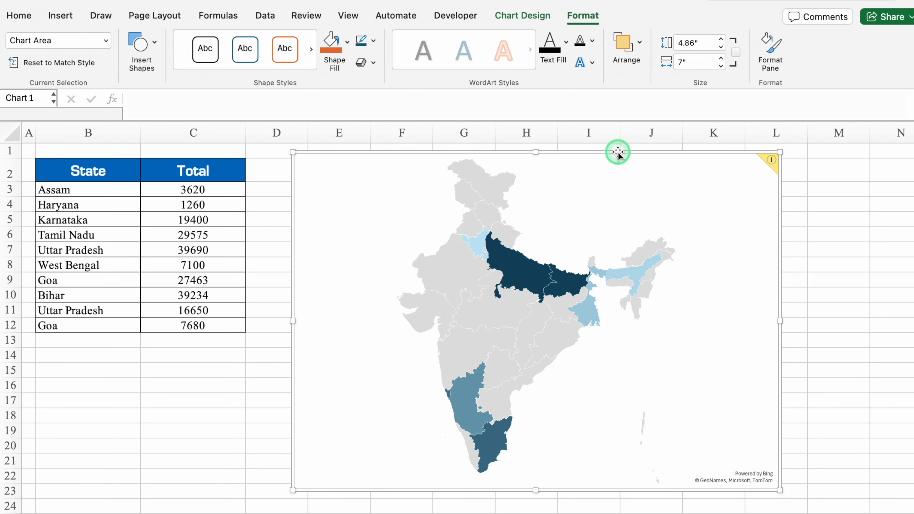
{"action": "left_click", "coordinate": [525, 16]}
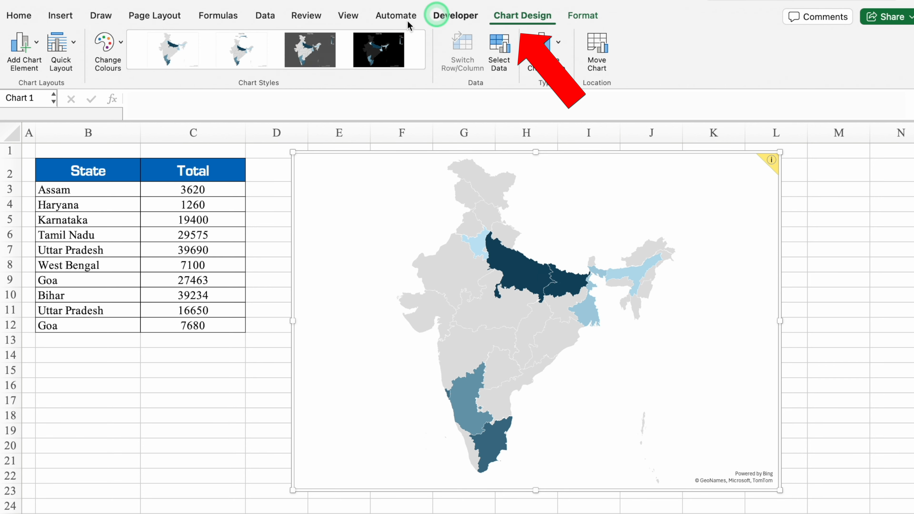
{"action": "left_click", "coordinate": [73, 46]}
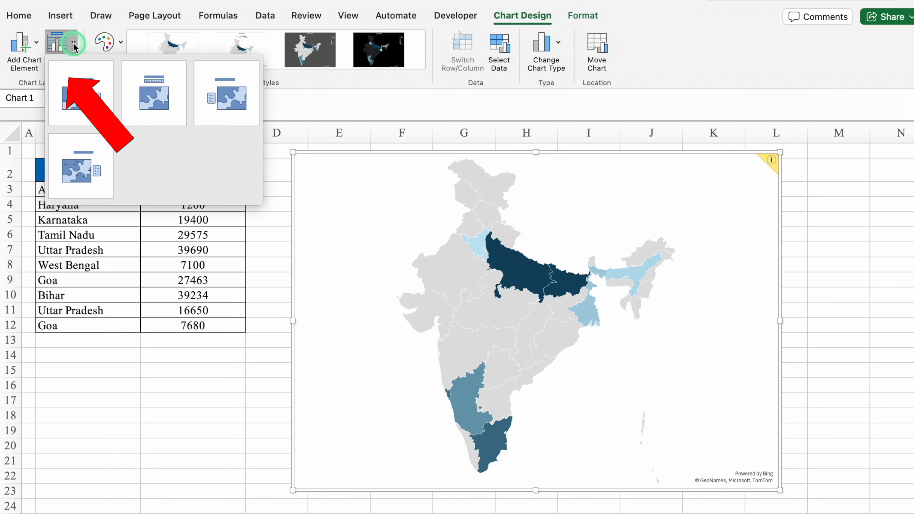
{"action": "left_click", "coordinate": [94, 170]}
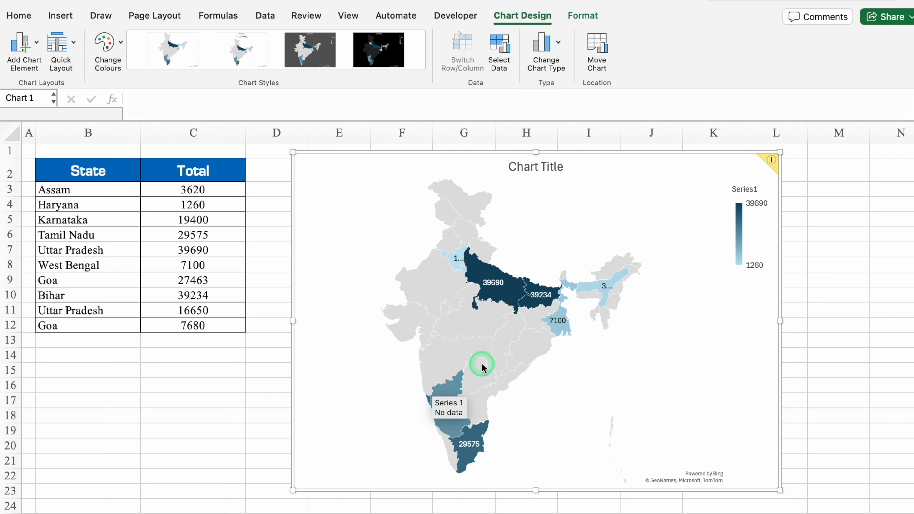
{"action": "left_click", "coordinate": [739, 220]}
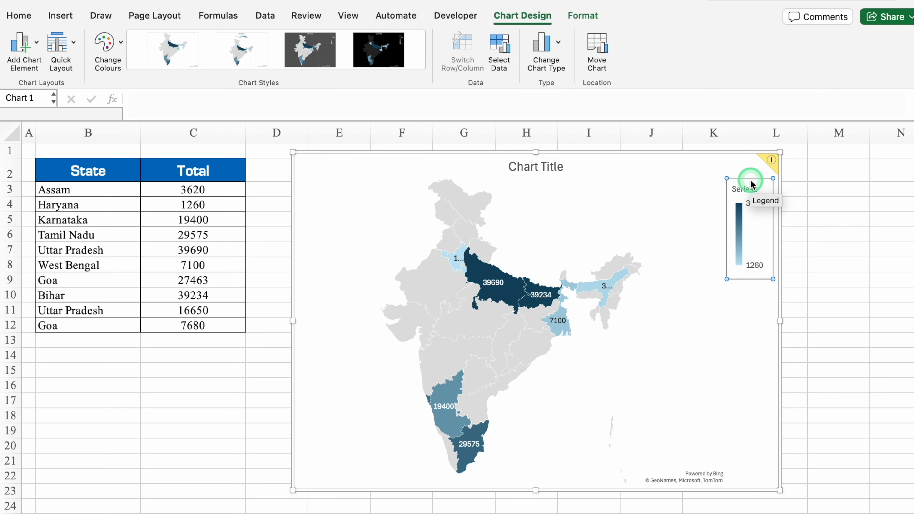
{"action": "left_click_drag", "start_coordinate": [752, 184], "coordinate": [779, 205]}
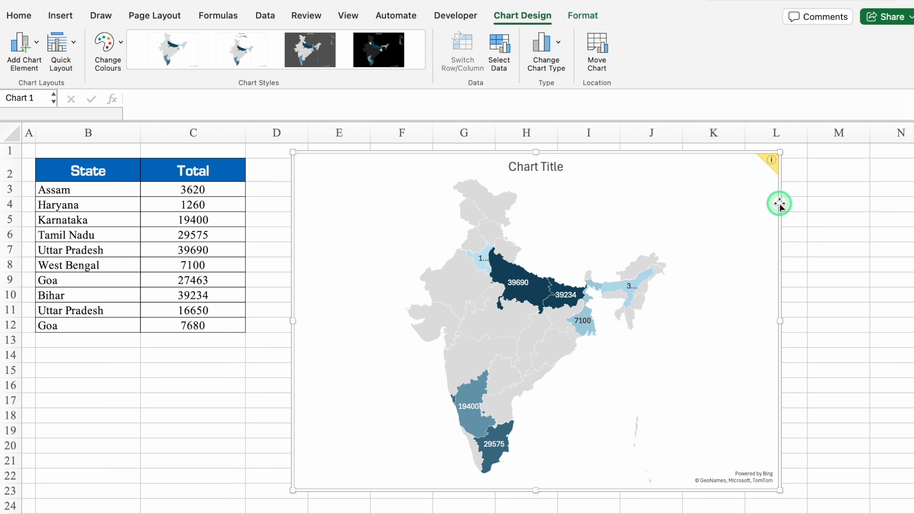
Step: Set the border of the map chart's chart area to No line
{"action": "right_click", "coordinate": [779, 204]}
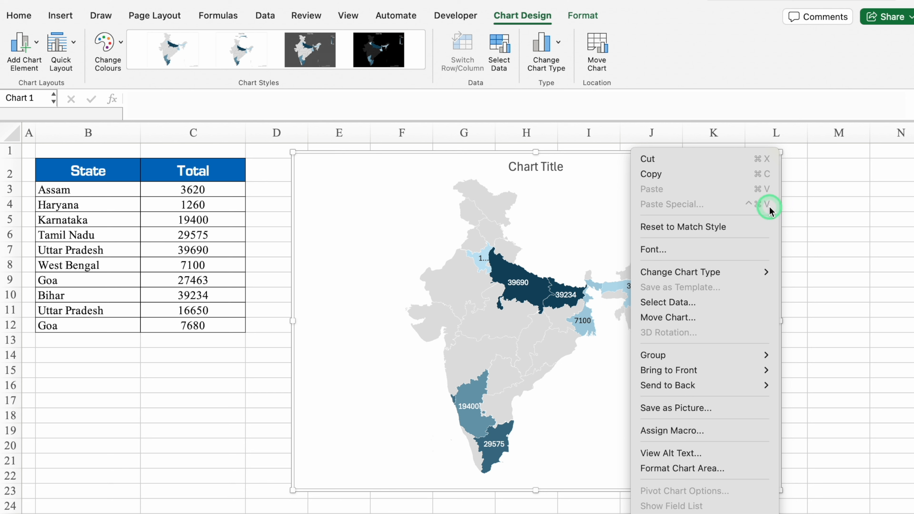
{"action": "left_click", "coordinate": [718, 470]}
{"action": "left_click", "coordinate": [757, 159]}
{"action": "left_click", "coordinate": [731, 231]}
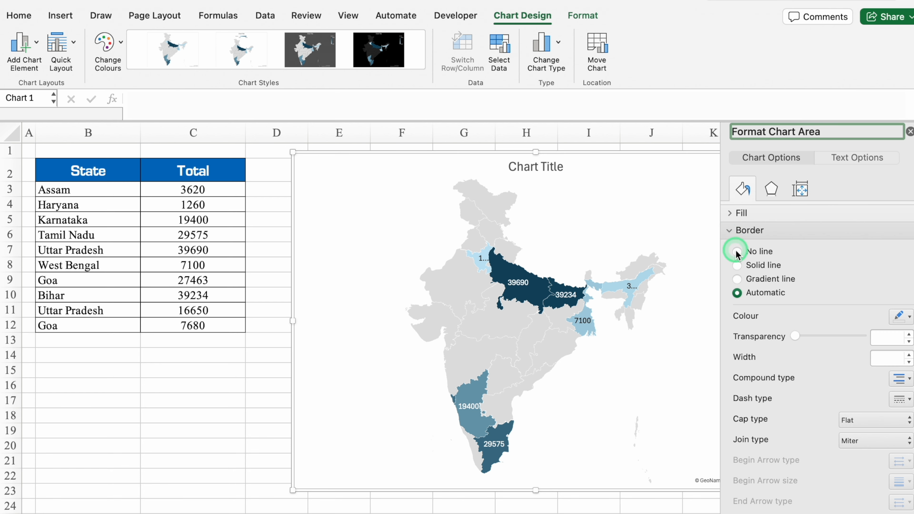
{"action": "left_click", "coordinate": [737, 251]}
Step: Format the map chart's plot area with No line for the border and No fill for the background
{"action": "left_click", "coordinate": [772, 210]}
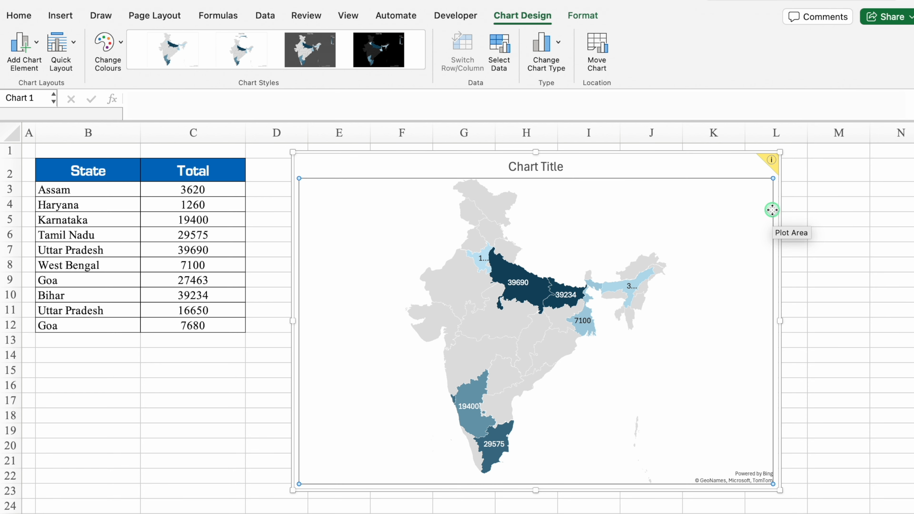
{"action": "right_click", "coordinate": [772, 210]}
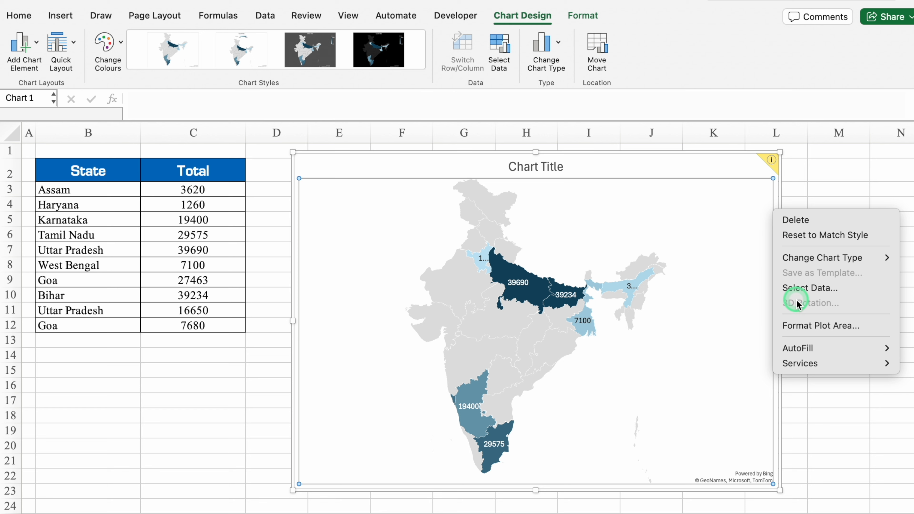
{"action": "left_click", "coordinate": [808, 326]}
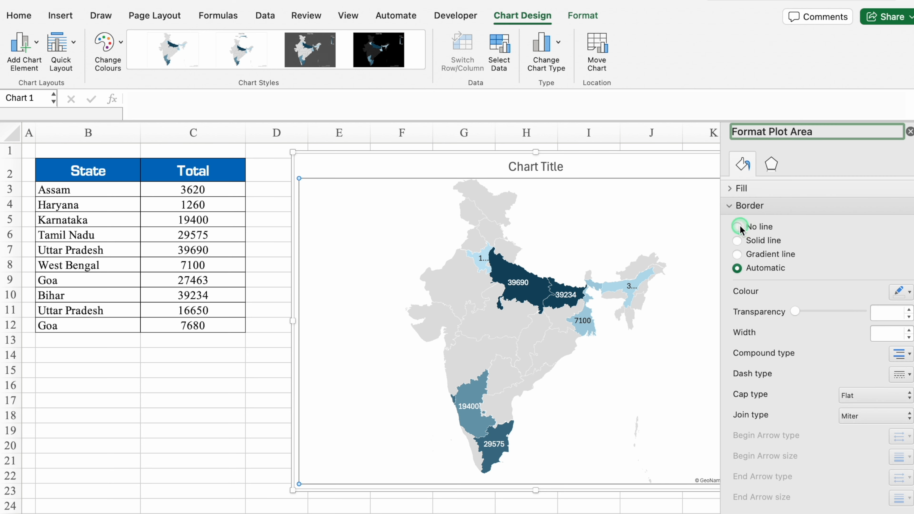
{"action": "left_click", "coordinate": [738, 227]}
{"action": "left_click", "coordinate": [730, 189]}
{"action": "left_click", "coordinate": [738, 210]}
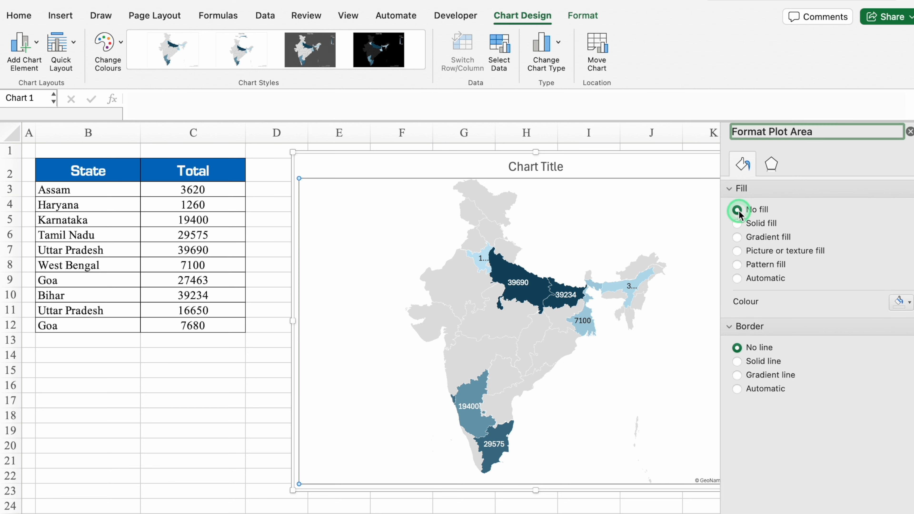
{"action": "left_click", "coordinate": [910, 132]}
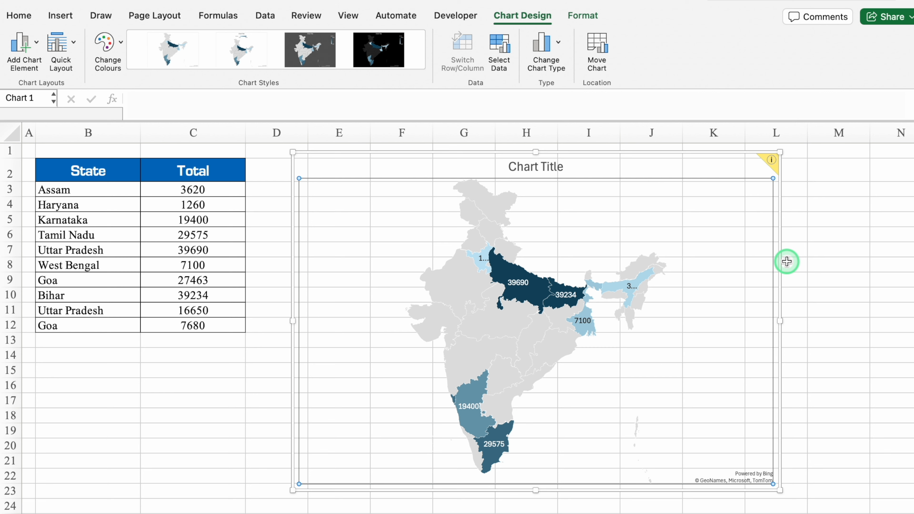
Step: Move the map chart slightly closer to the State and Total table and delete its chart title
{"action": "left_click_drag", "start_coordinate": [781, 254], "coordinate": [760, 253]}
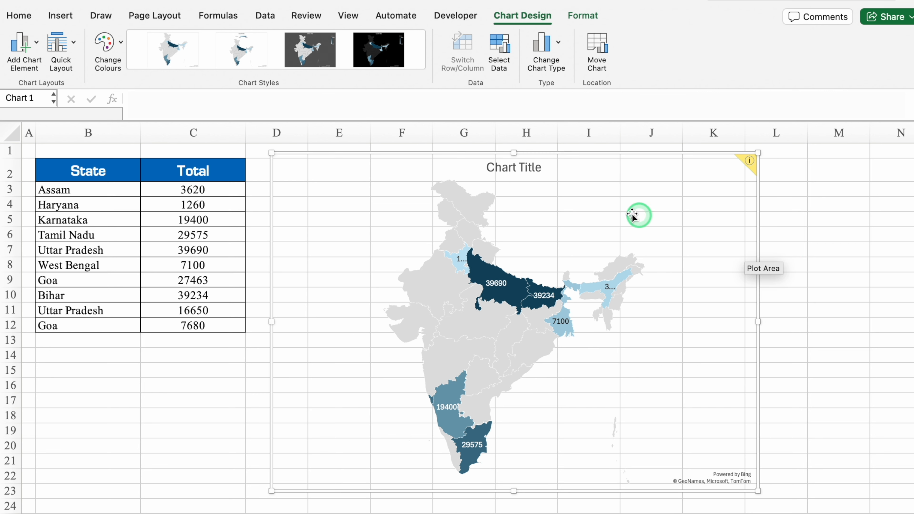
{"action": "left_click", "coordinate": [525, 173]}
{"action": "key", "text": "Delete"}
{"action": "key", "text": "Escape"}
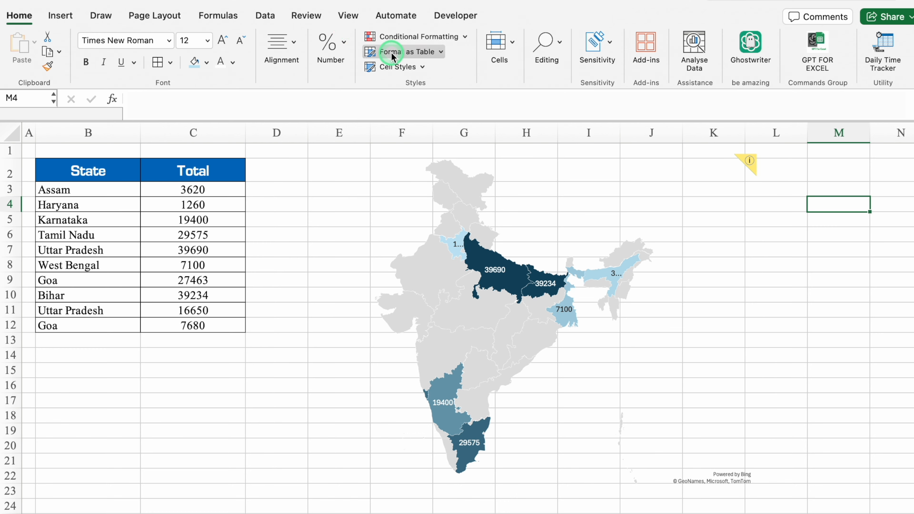
Step: Hide the gridlines on the map chart sheet
{"action": "left_click", "coordinate": [349, 15]}
{"action": "left_click", "coordinate": [357, 43]}
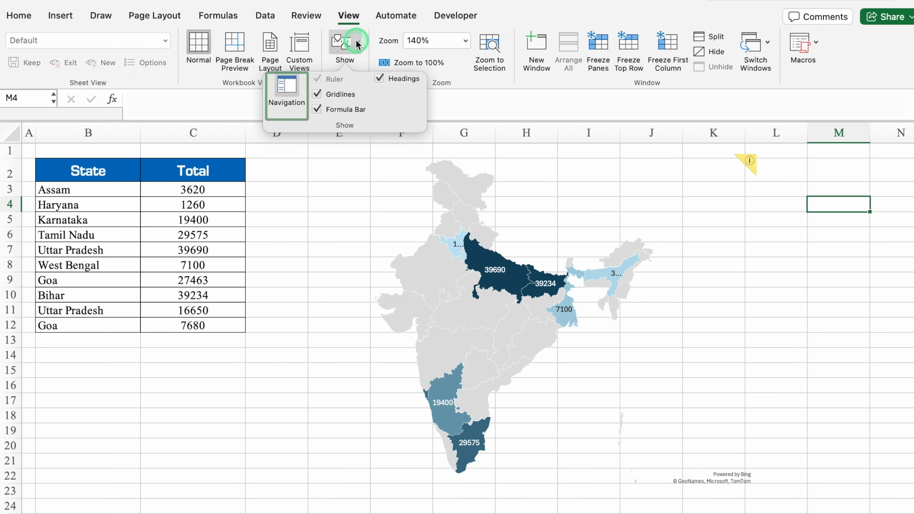
{"action": "left_click", "coordinate": [317, 94]}
{"action": "left_click", "coordinate": [253, 425]}
{"action": "left_click", "coordinate": [867, 310]}
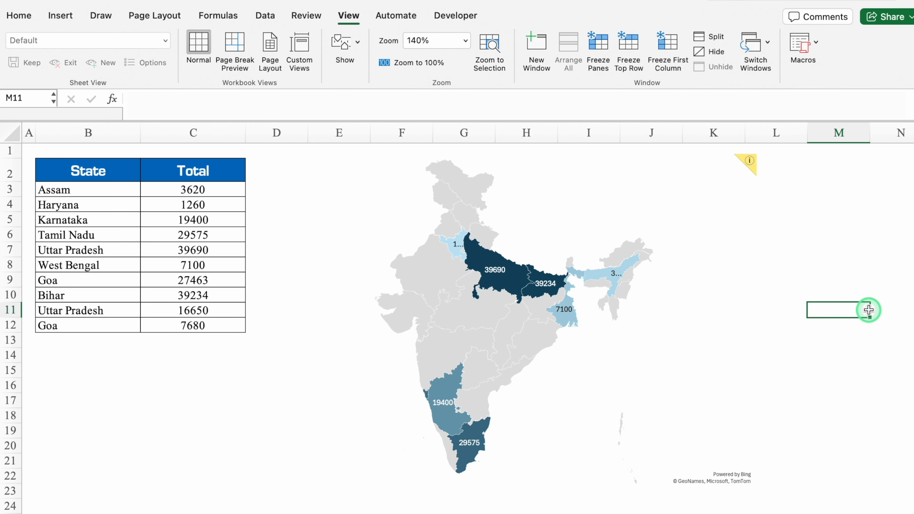
Step: Set the DATE drop-down on the Sales Report sheet to 2024 and return to the map chart sheet
{"action": "key", "text": "ctrl+Page_Down"}
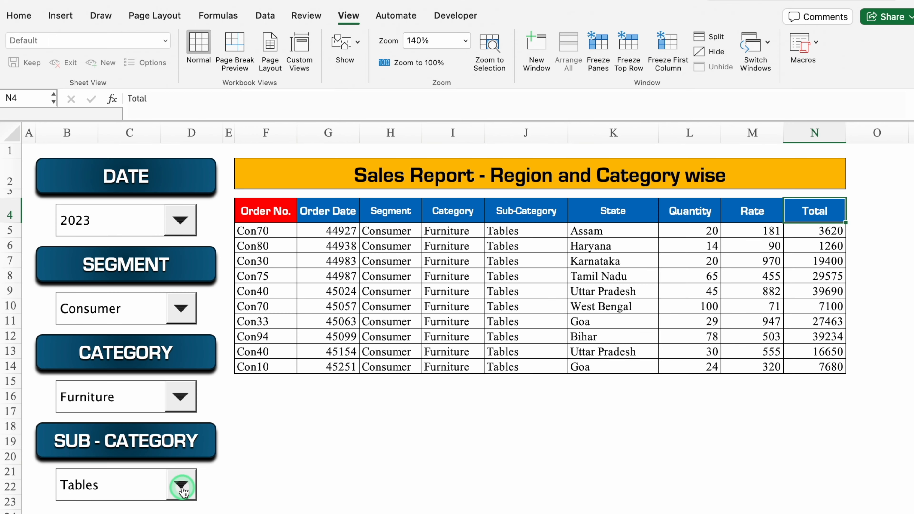
{"action": "left_click", "coordinate": [180, 221]}
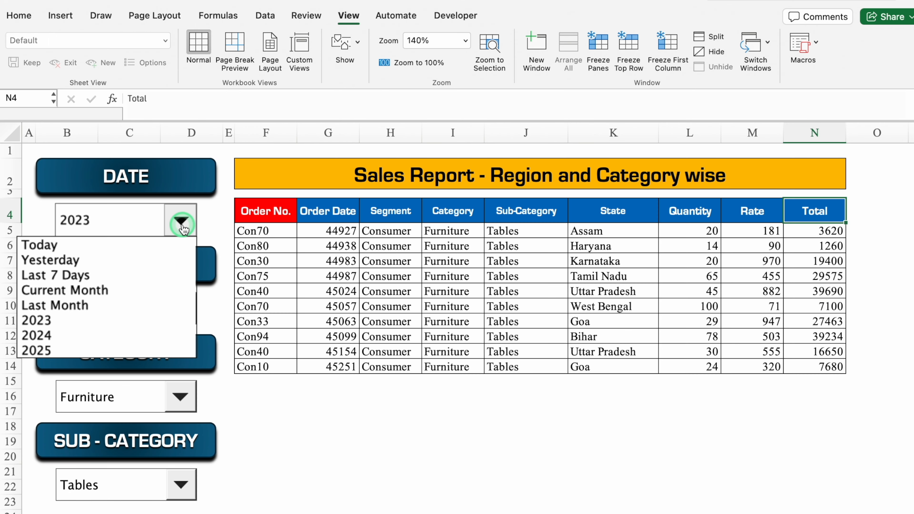
{"action": "left_click", "coordinate": [84, 333]}
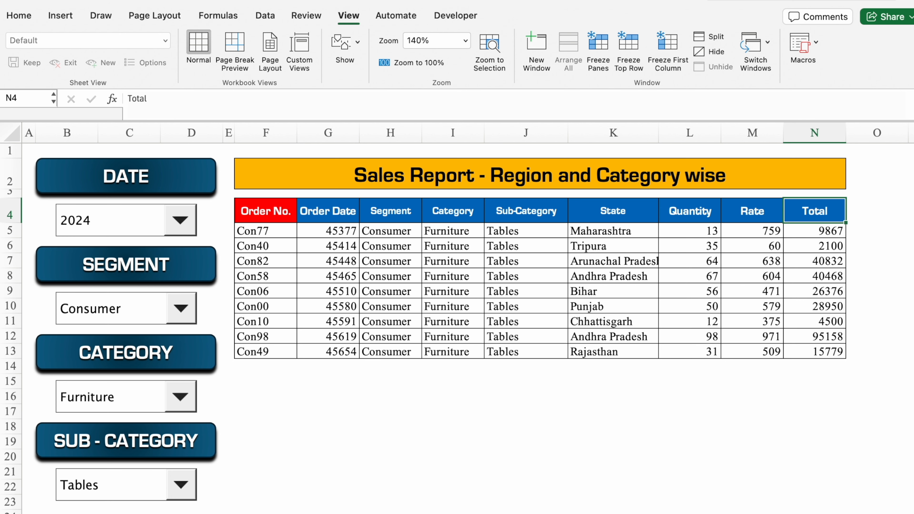
{"action": "key", "text": "ctrl+Page_Up"}
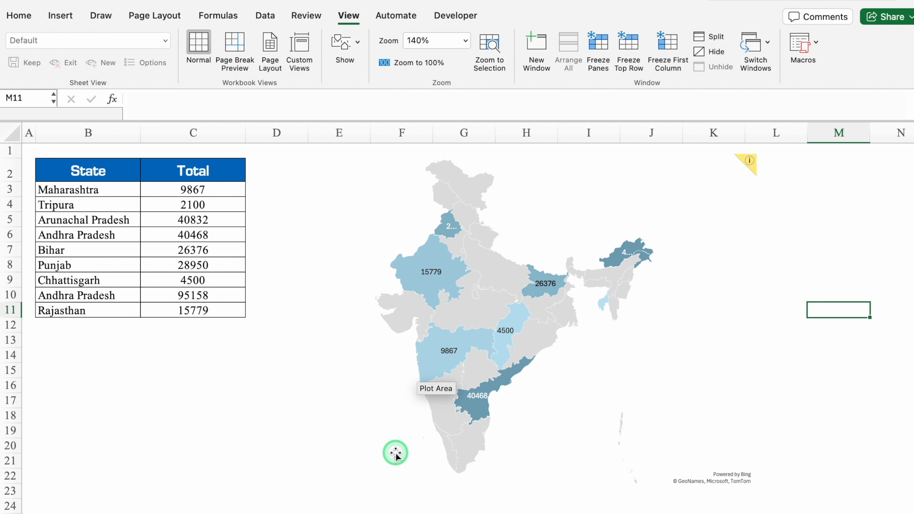